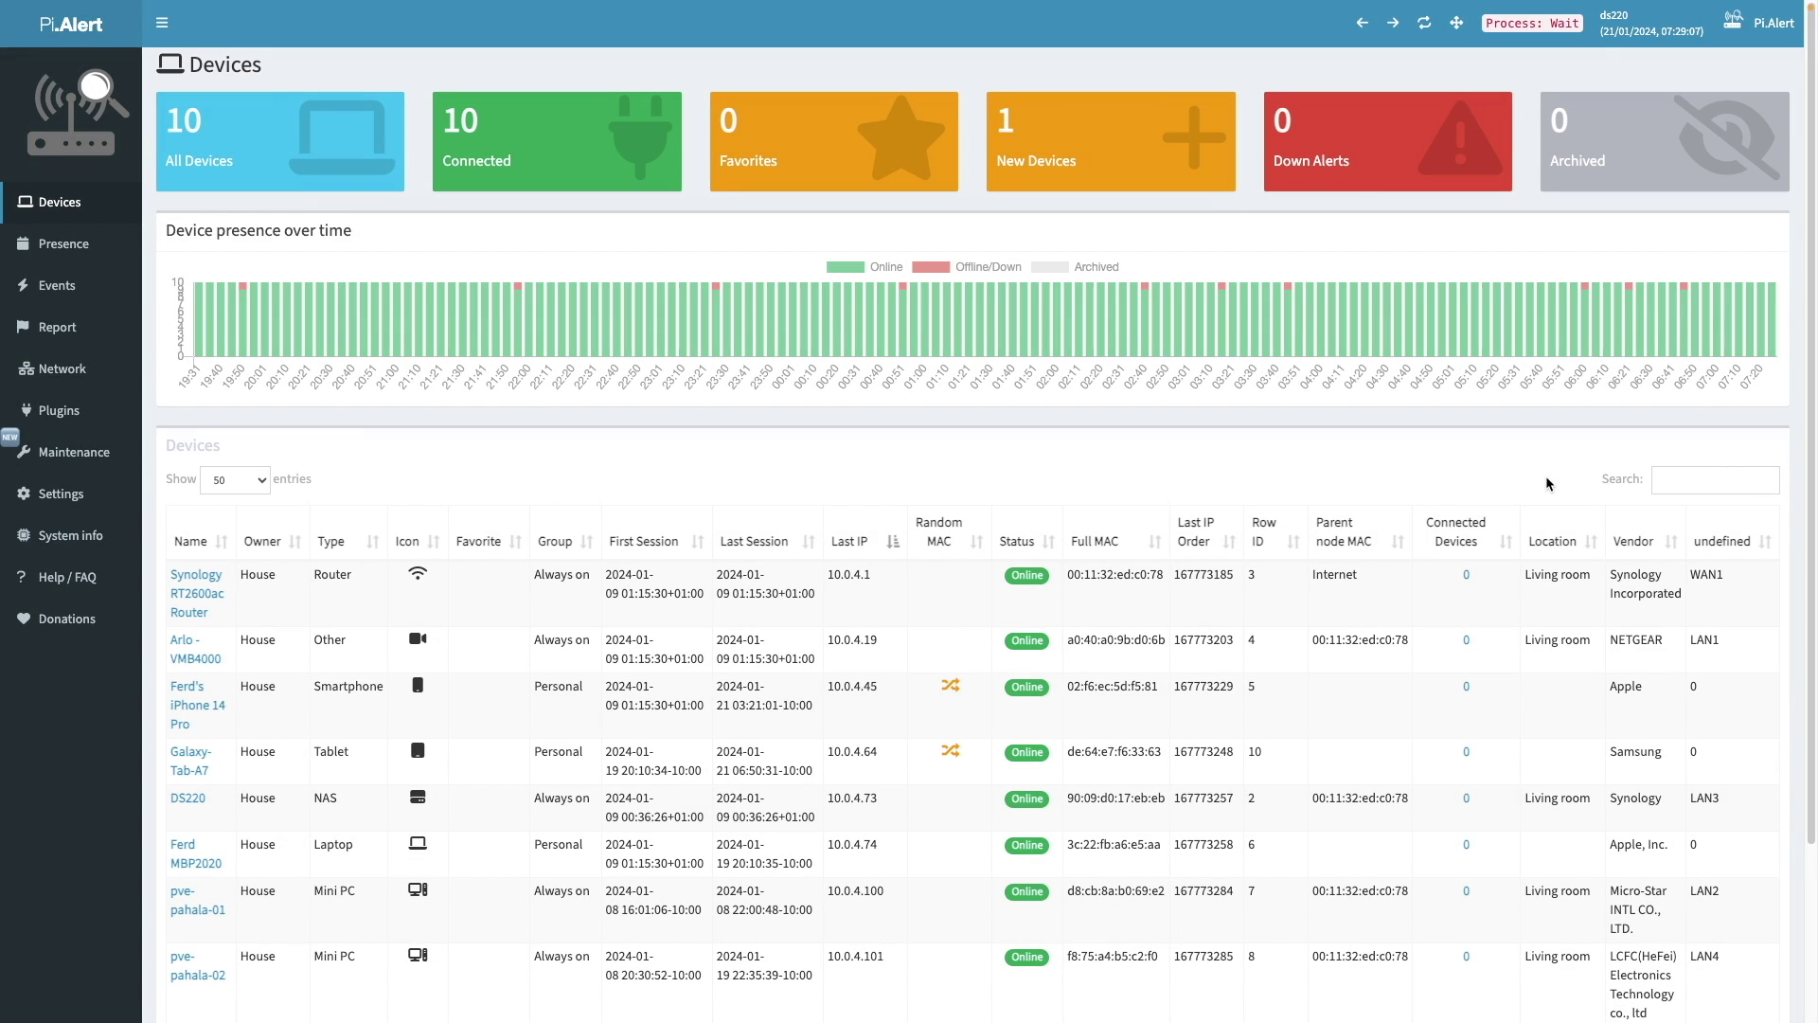
- Check weekly device presence in the calendar, then view the zoomed-out Internet-to-router network tree
left_click(111, 252)
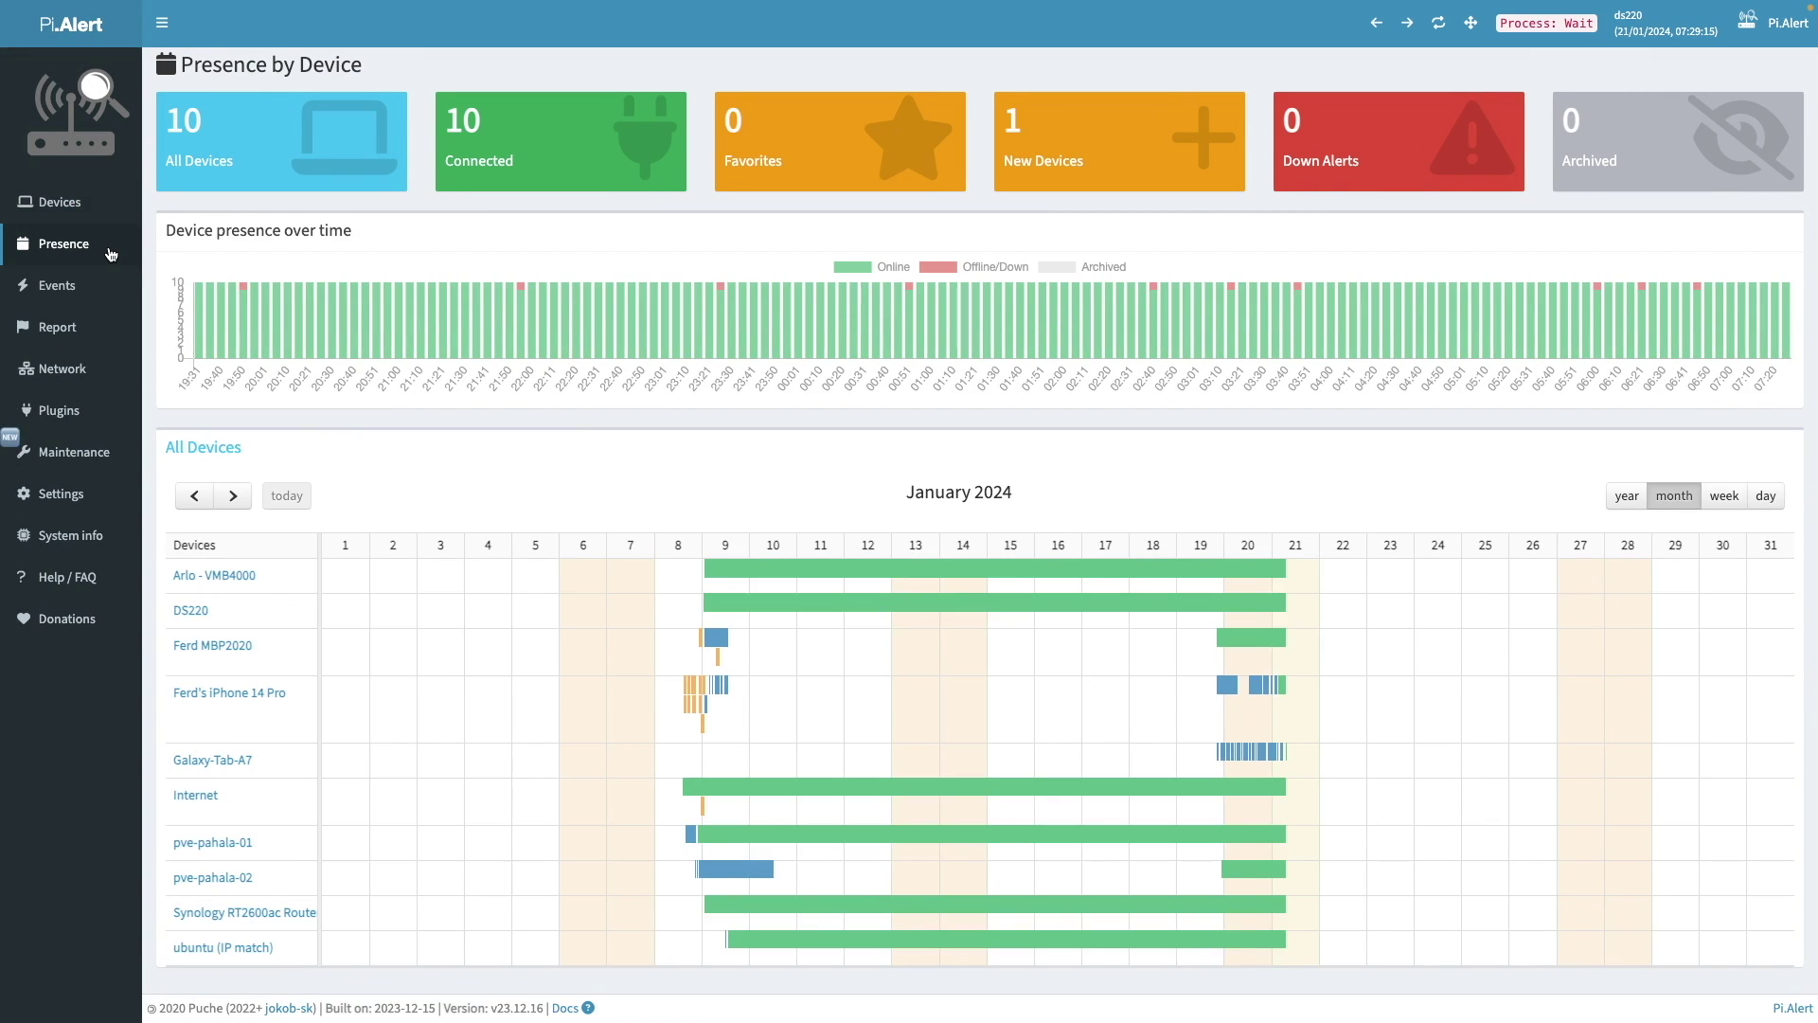
left_click(1734, 498)
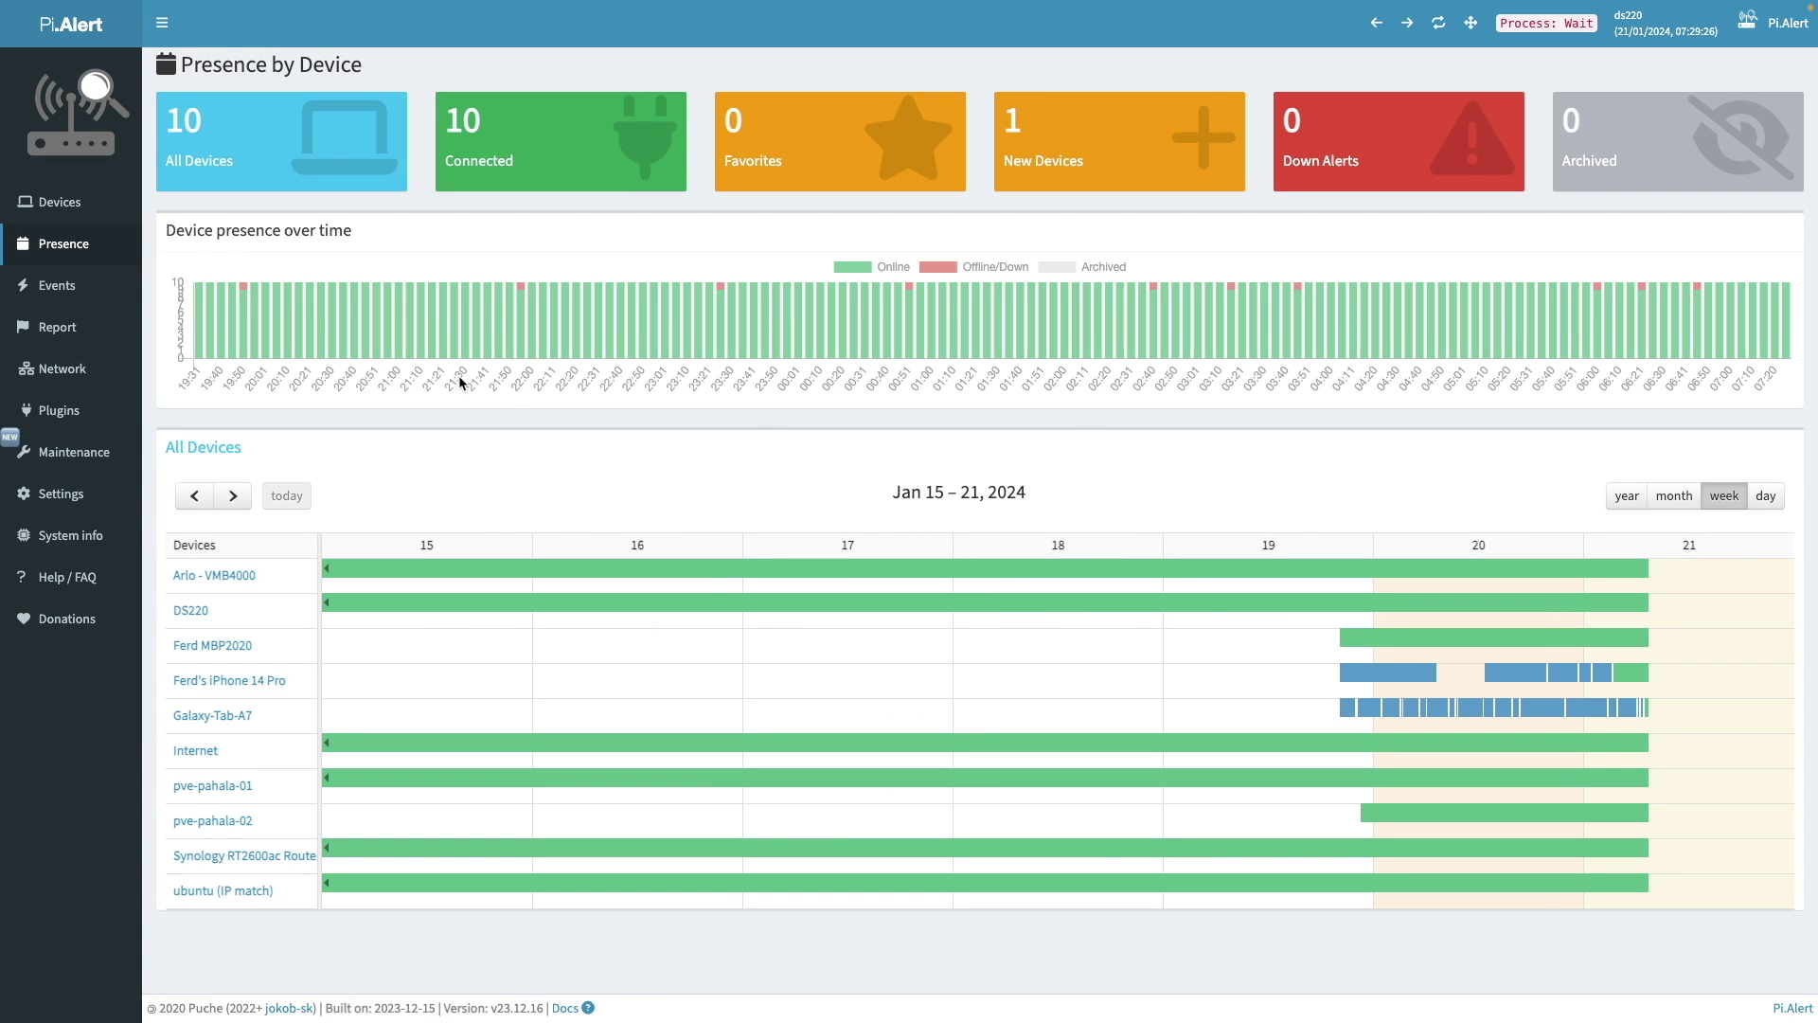
left_click(92, 368)
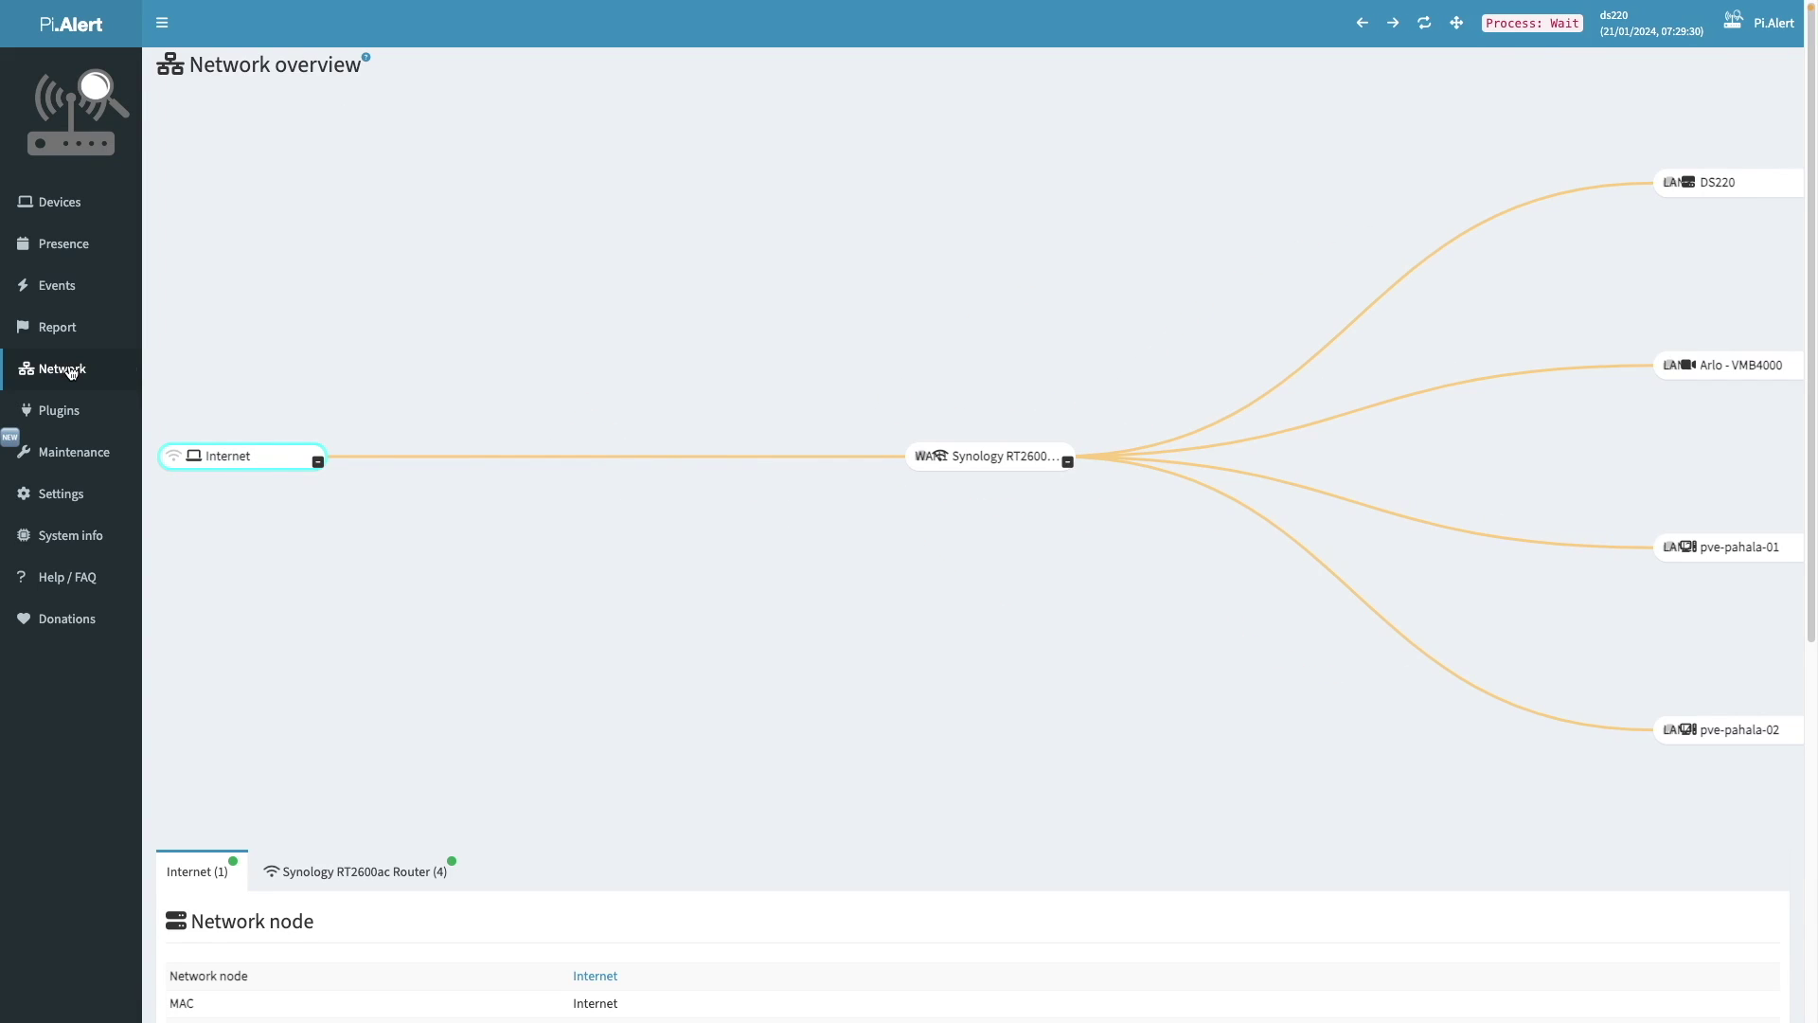
scroll(824, 361, "down", 3)
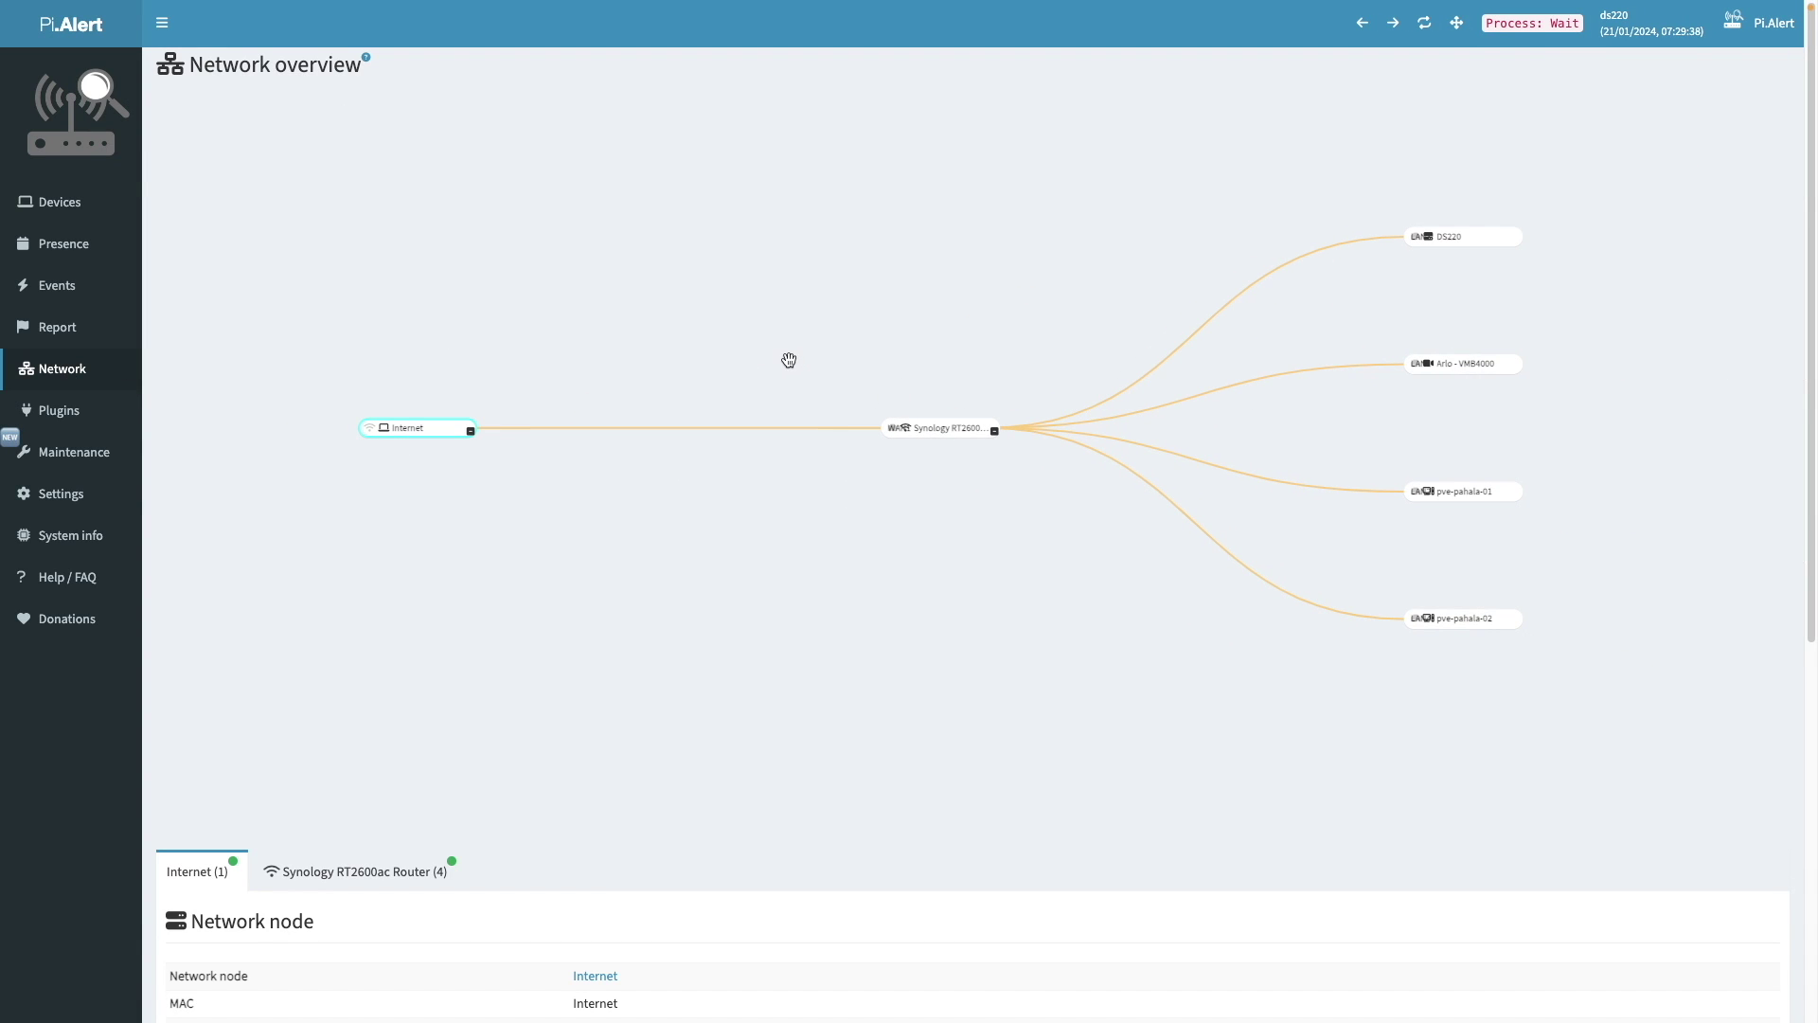
- Switch Pi.Alert to dark mode via Maintenance UI Settings and go back to Devices
left_click(101, 459)
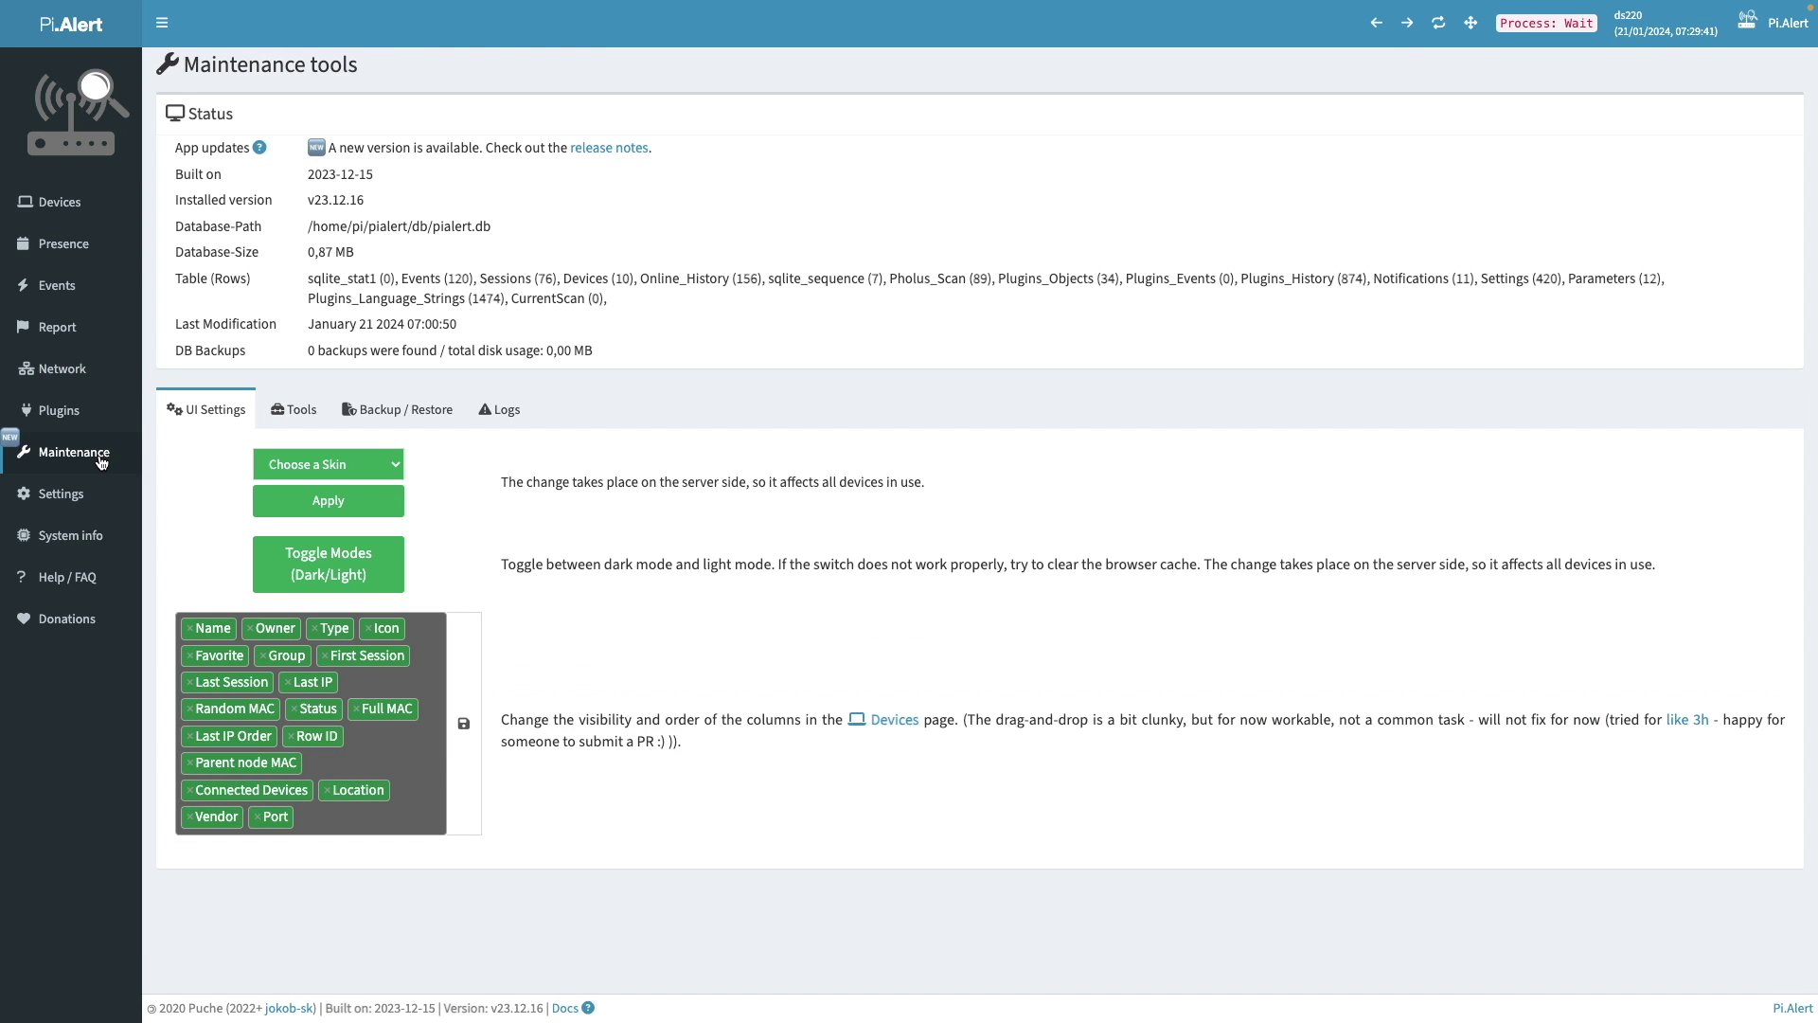
left_click(346, 568)
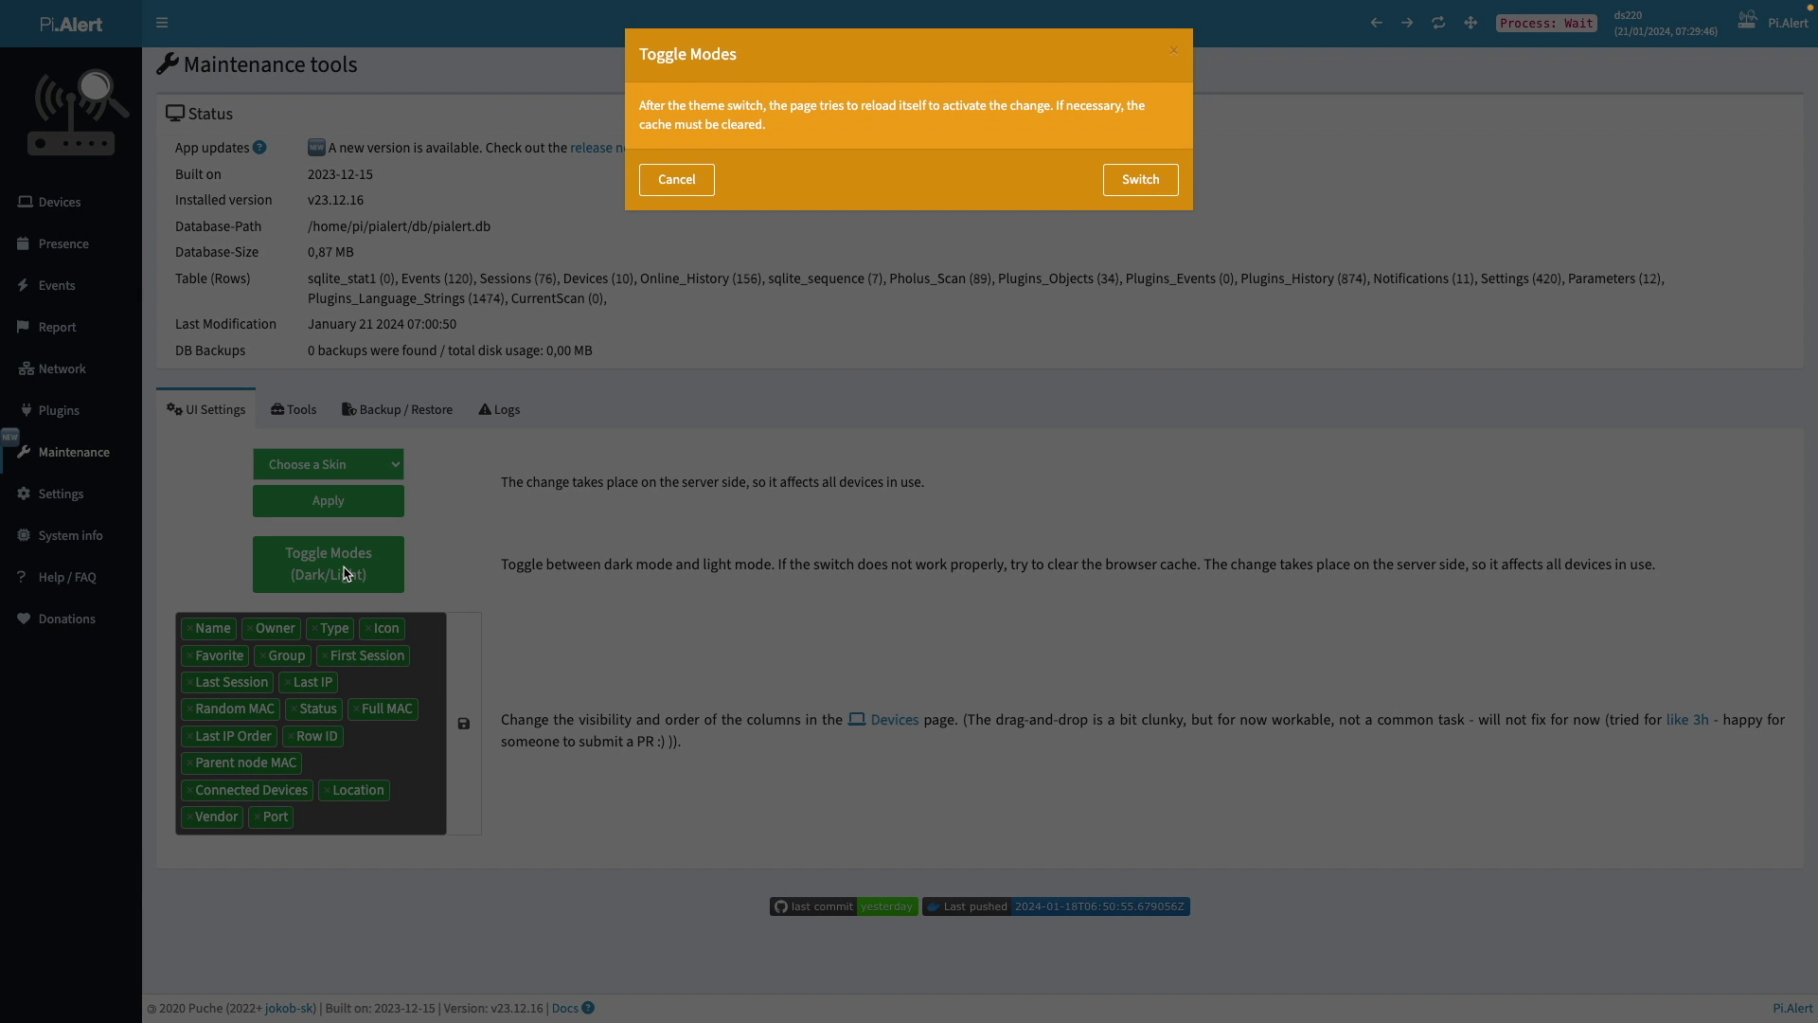
left_click(1148, 192)
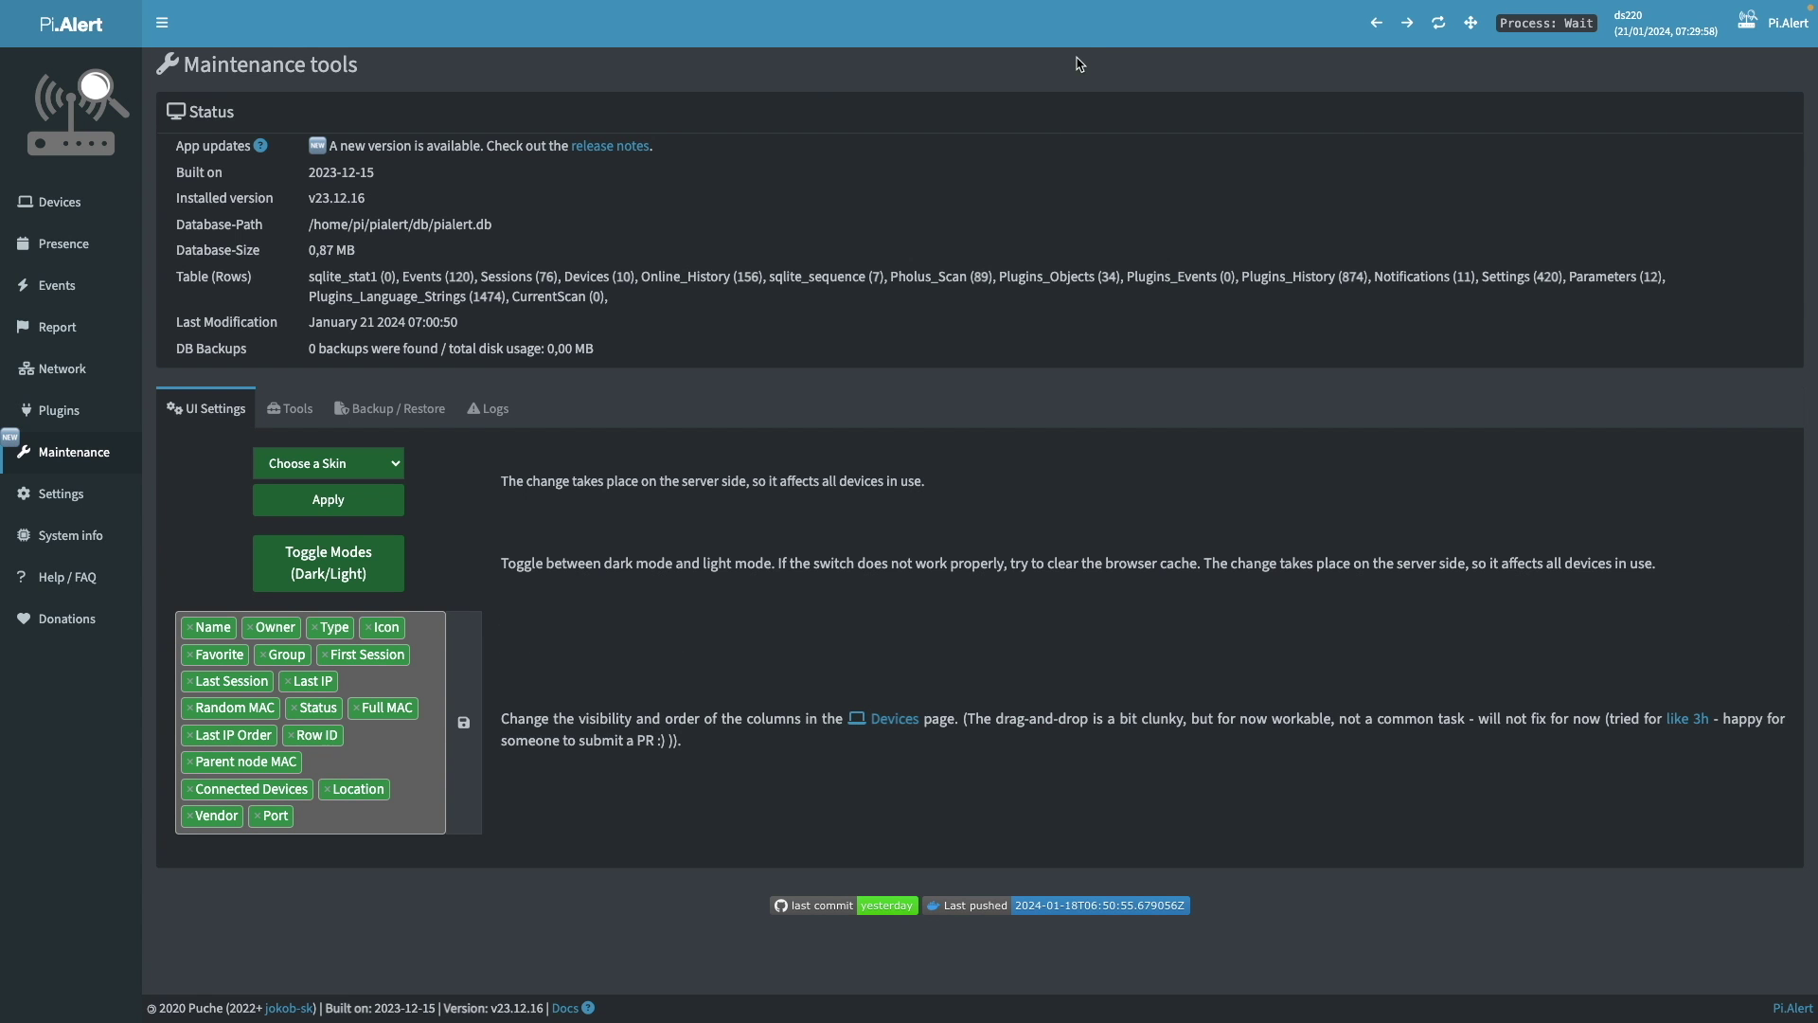
left_click(56, 199)
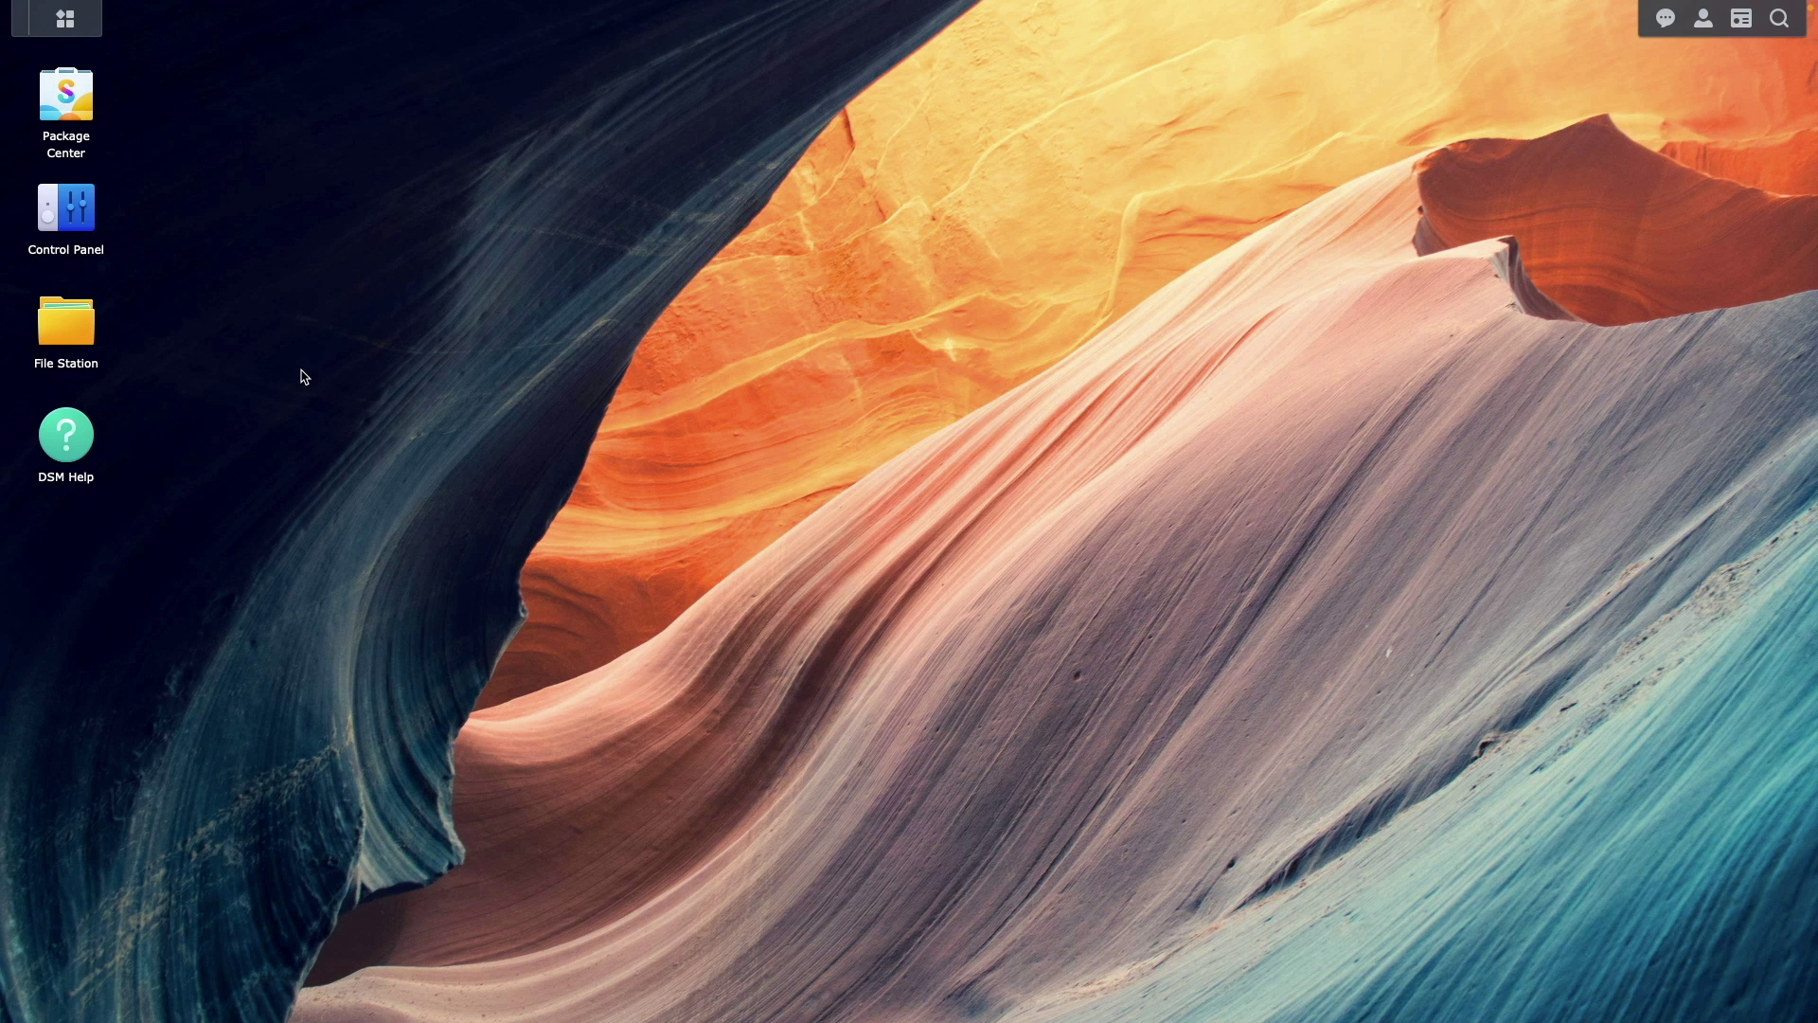
left_click(76, 106)
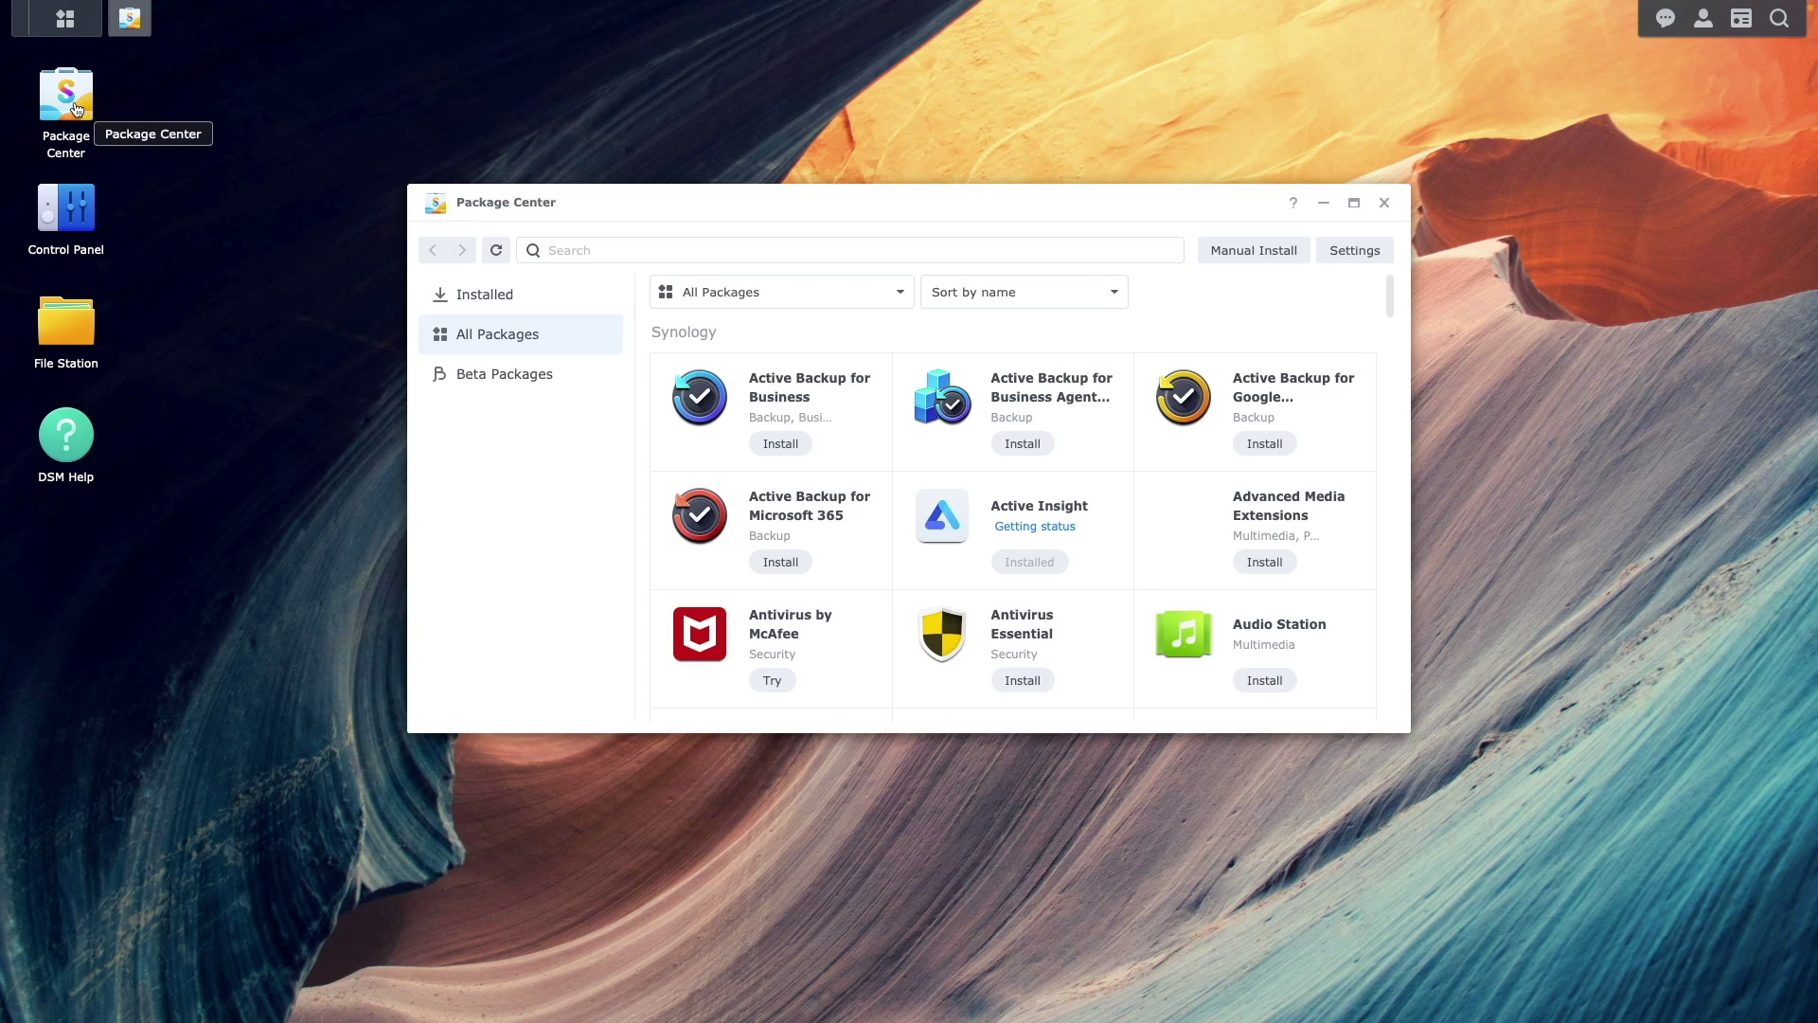
left_click(527, 300)
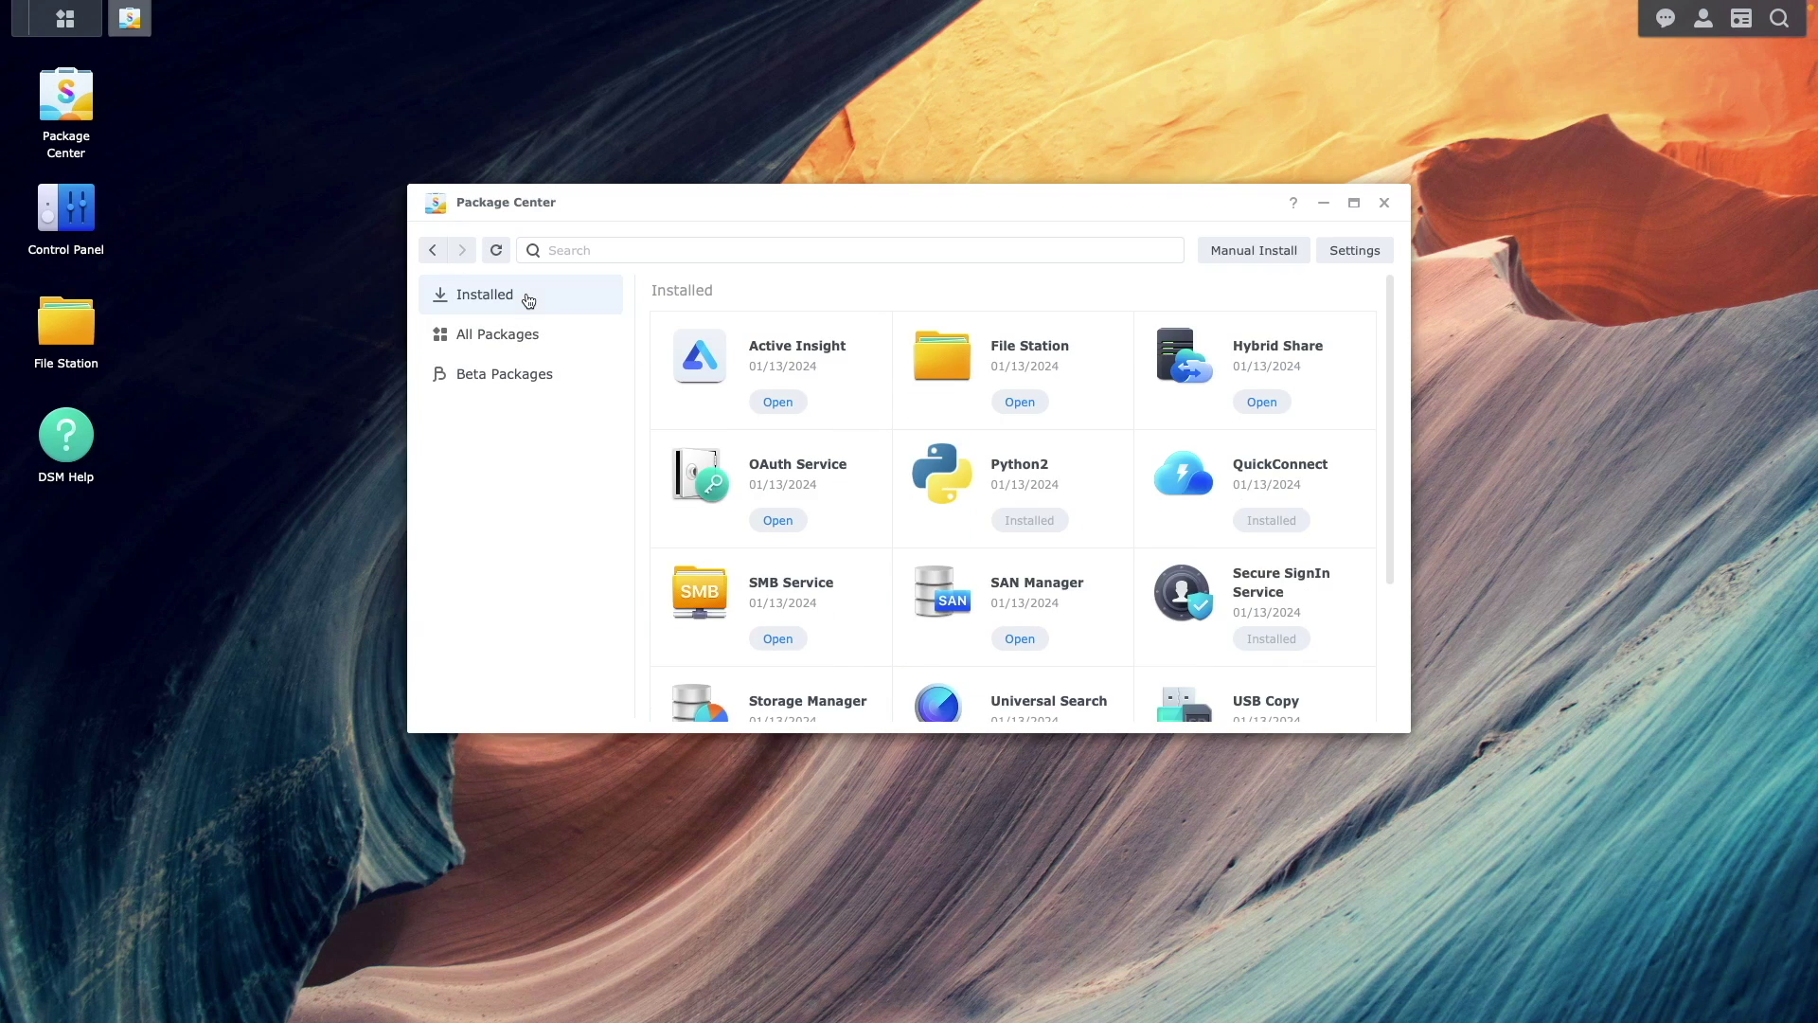
scroll(1383, 585, "down", 2)
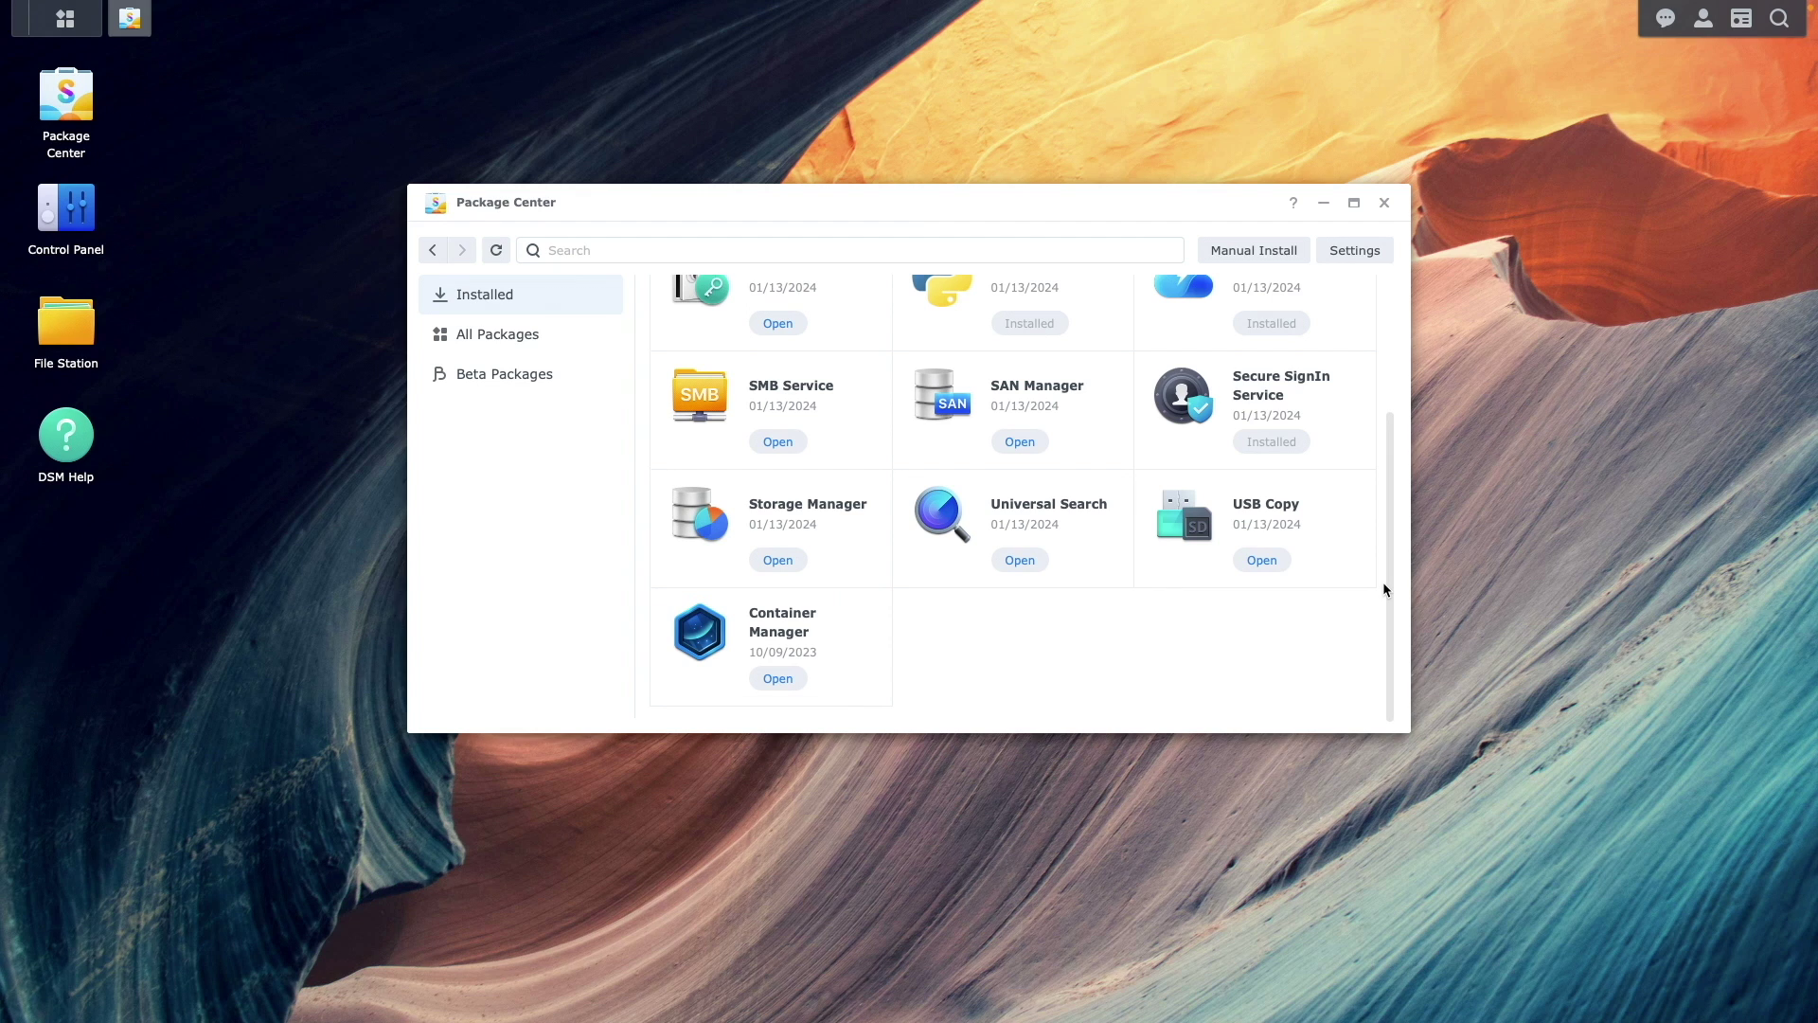
left_click(1383, 203)
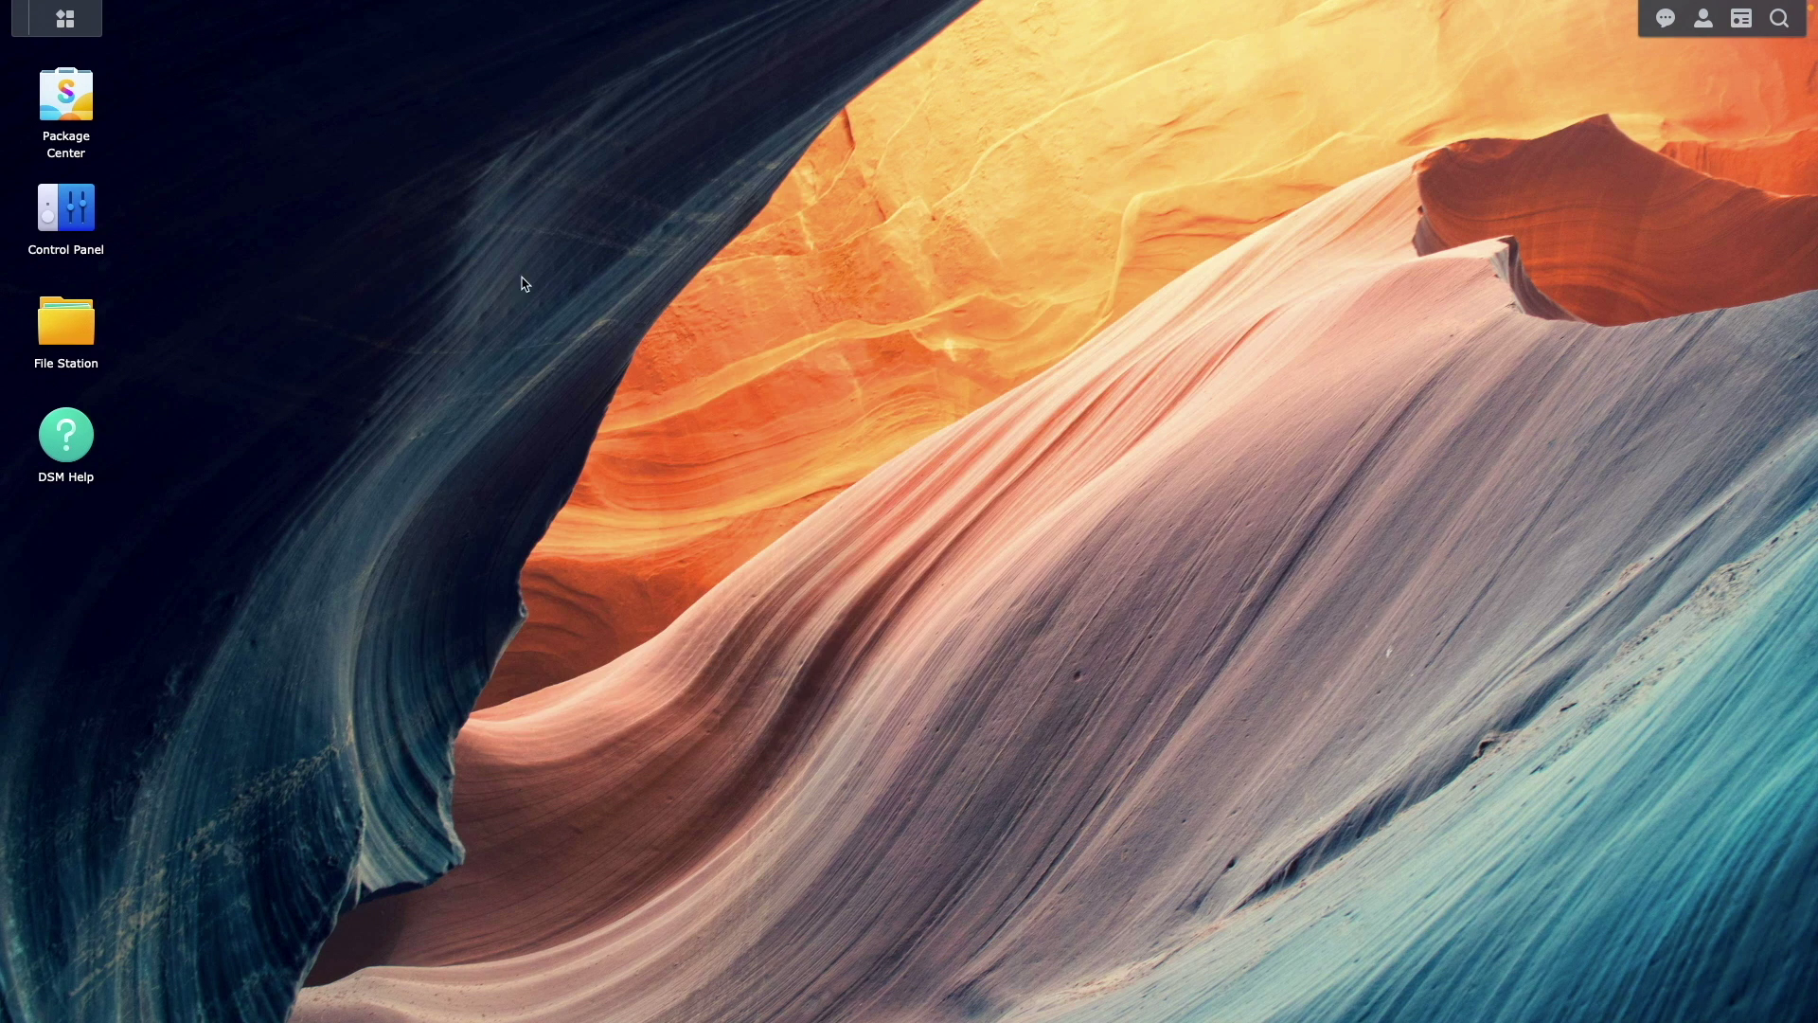
- Create a 'pialert' folder inside docker in File Station and open it
left_click(76, 348)
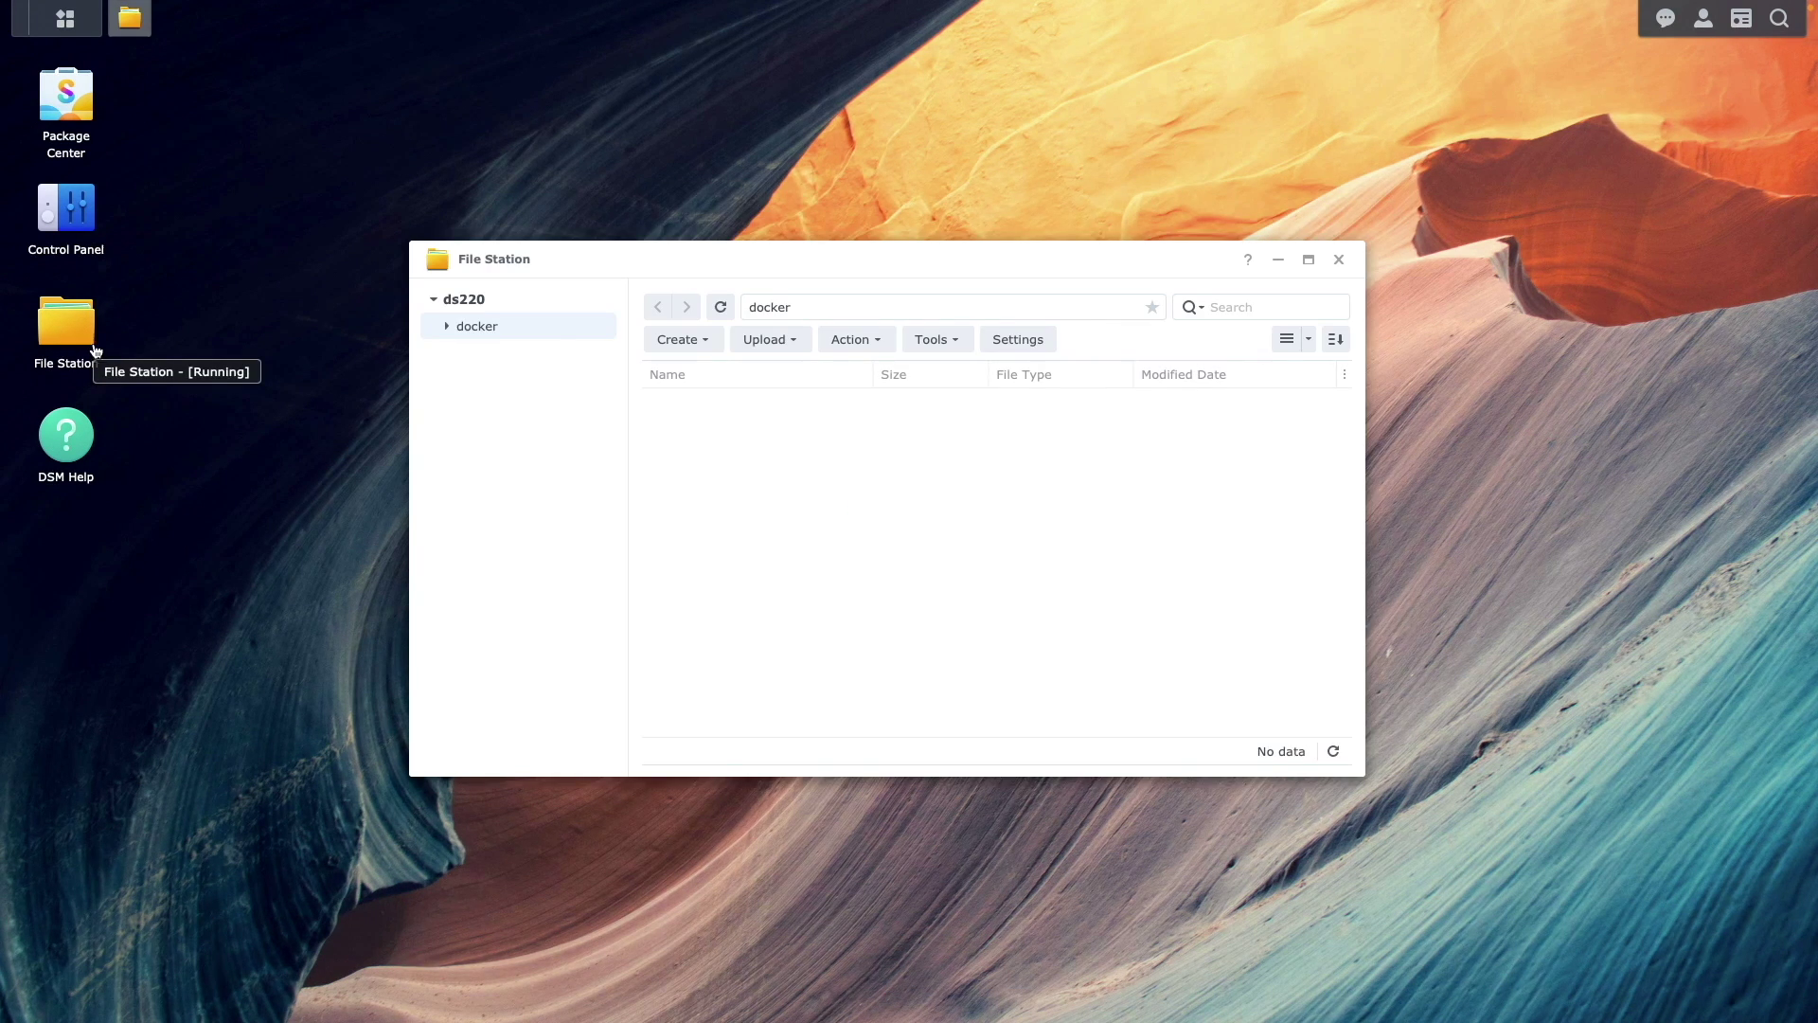
left_click(698, 343)
left_click(728, 379)
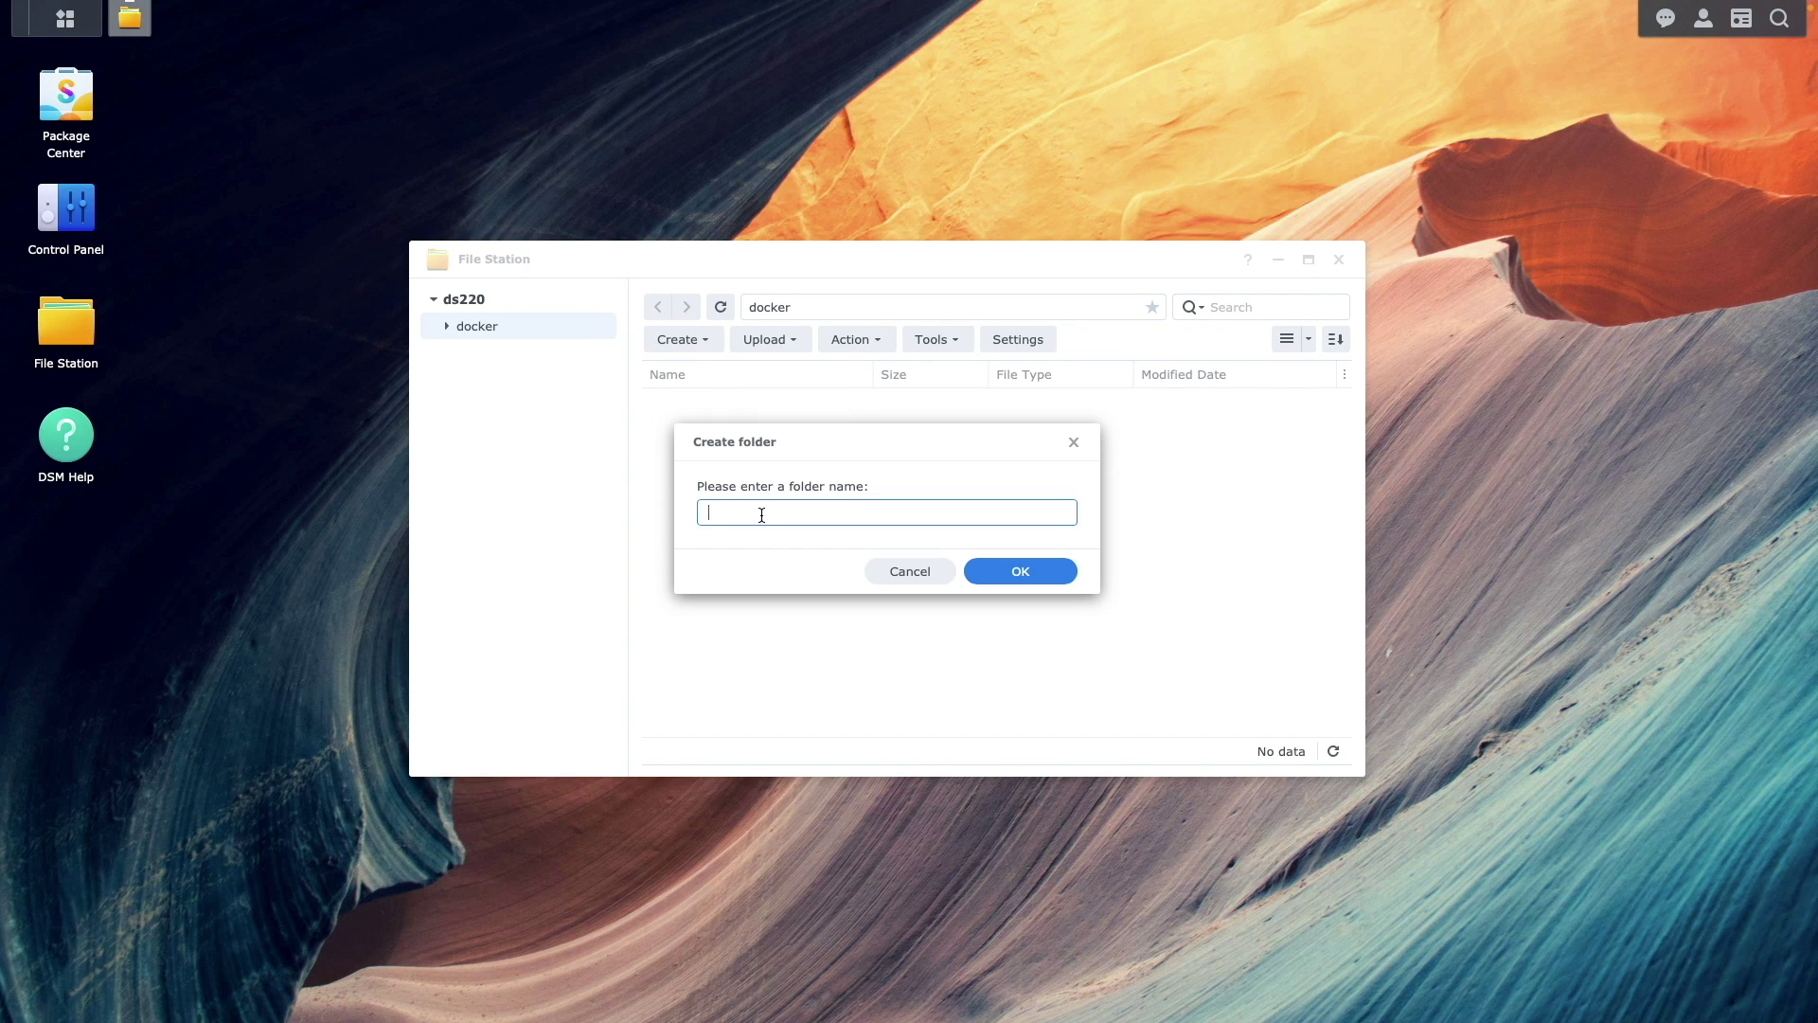
type("pialert")
left_click(980, 571)
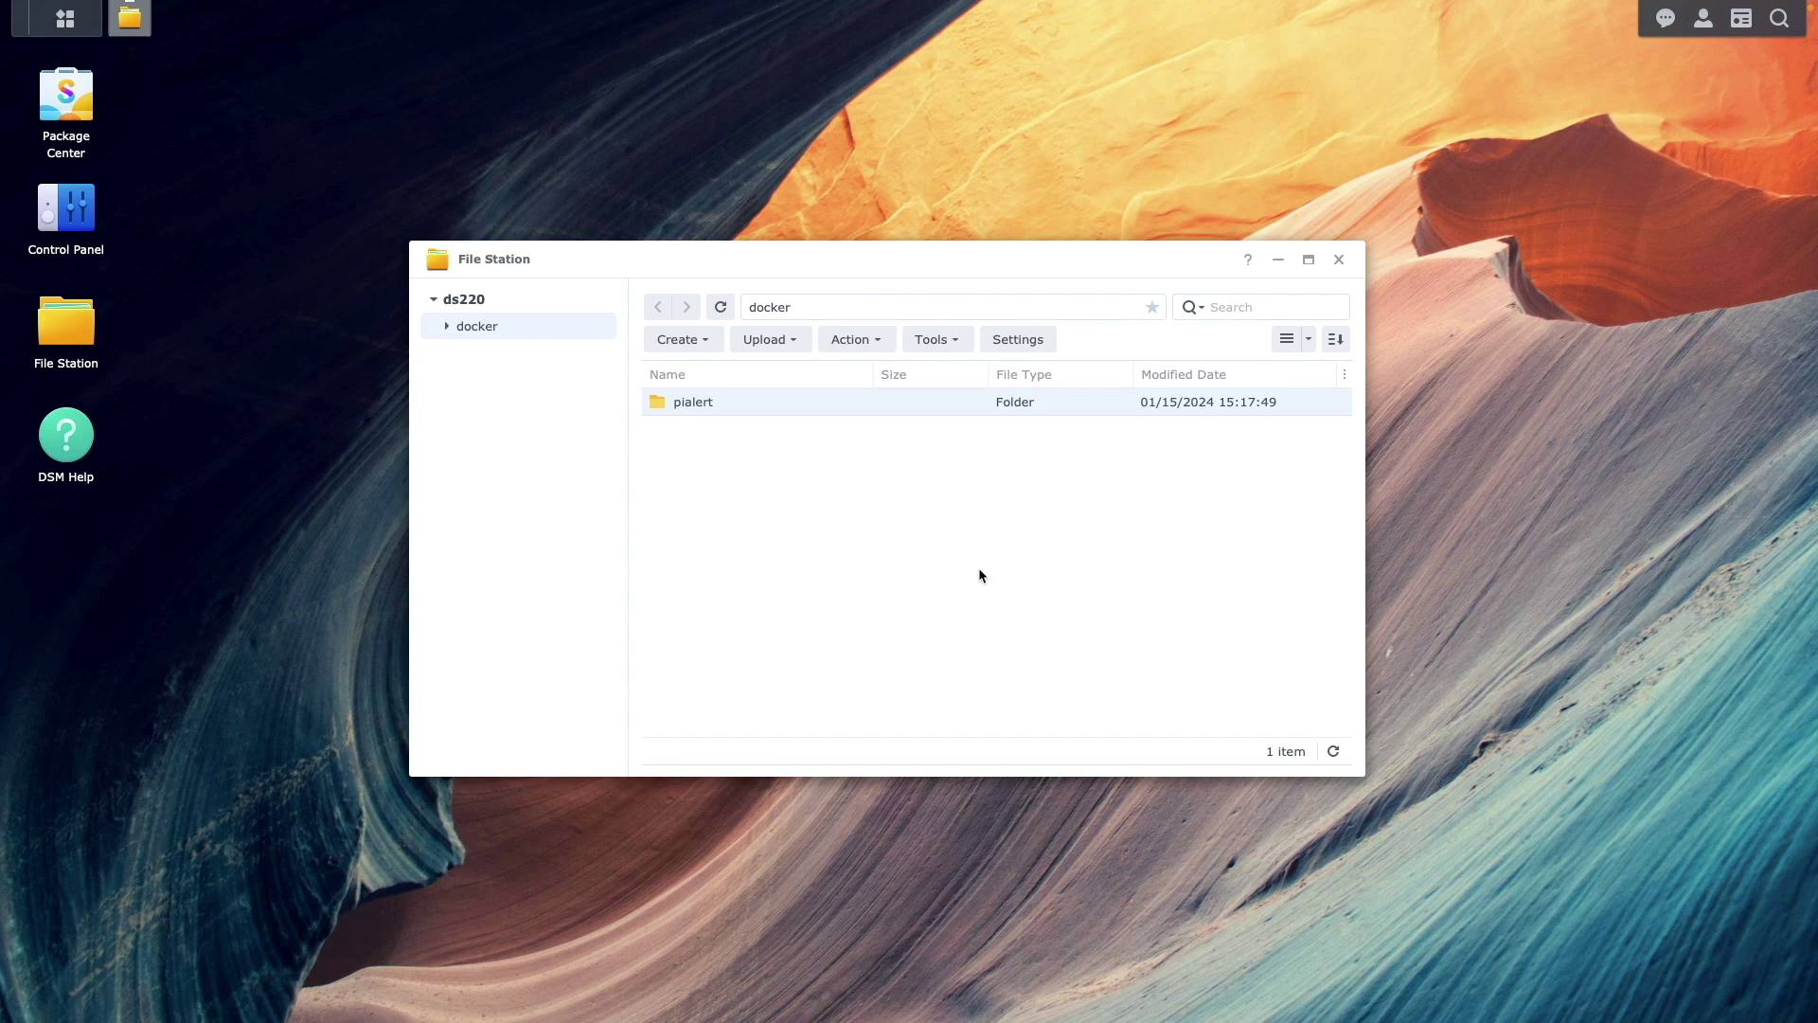
double_click(811, 407)
- Add 'config' and 'db' subfolders inside pialert, then close File Station
left_click(695, 348)
left_click(714, 374)
type("config")
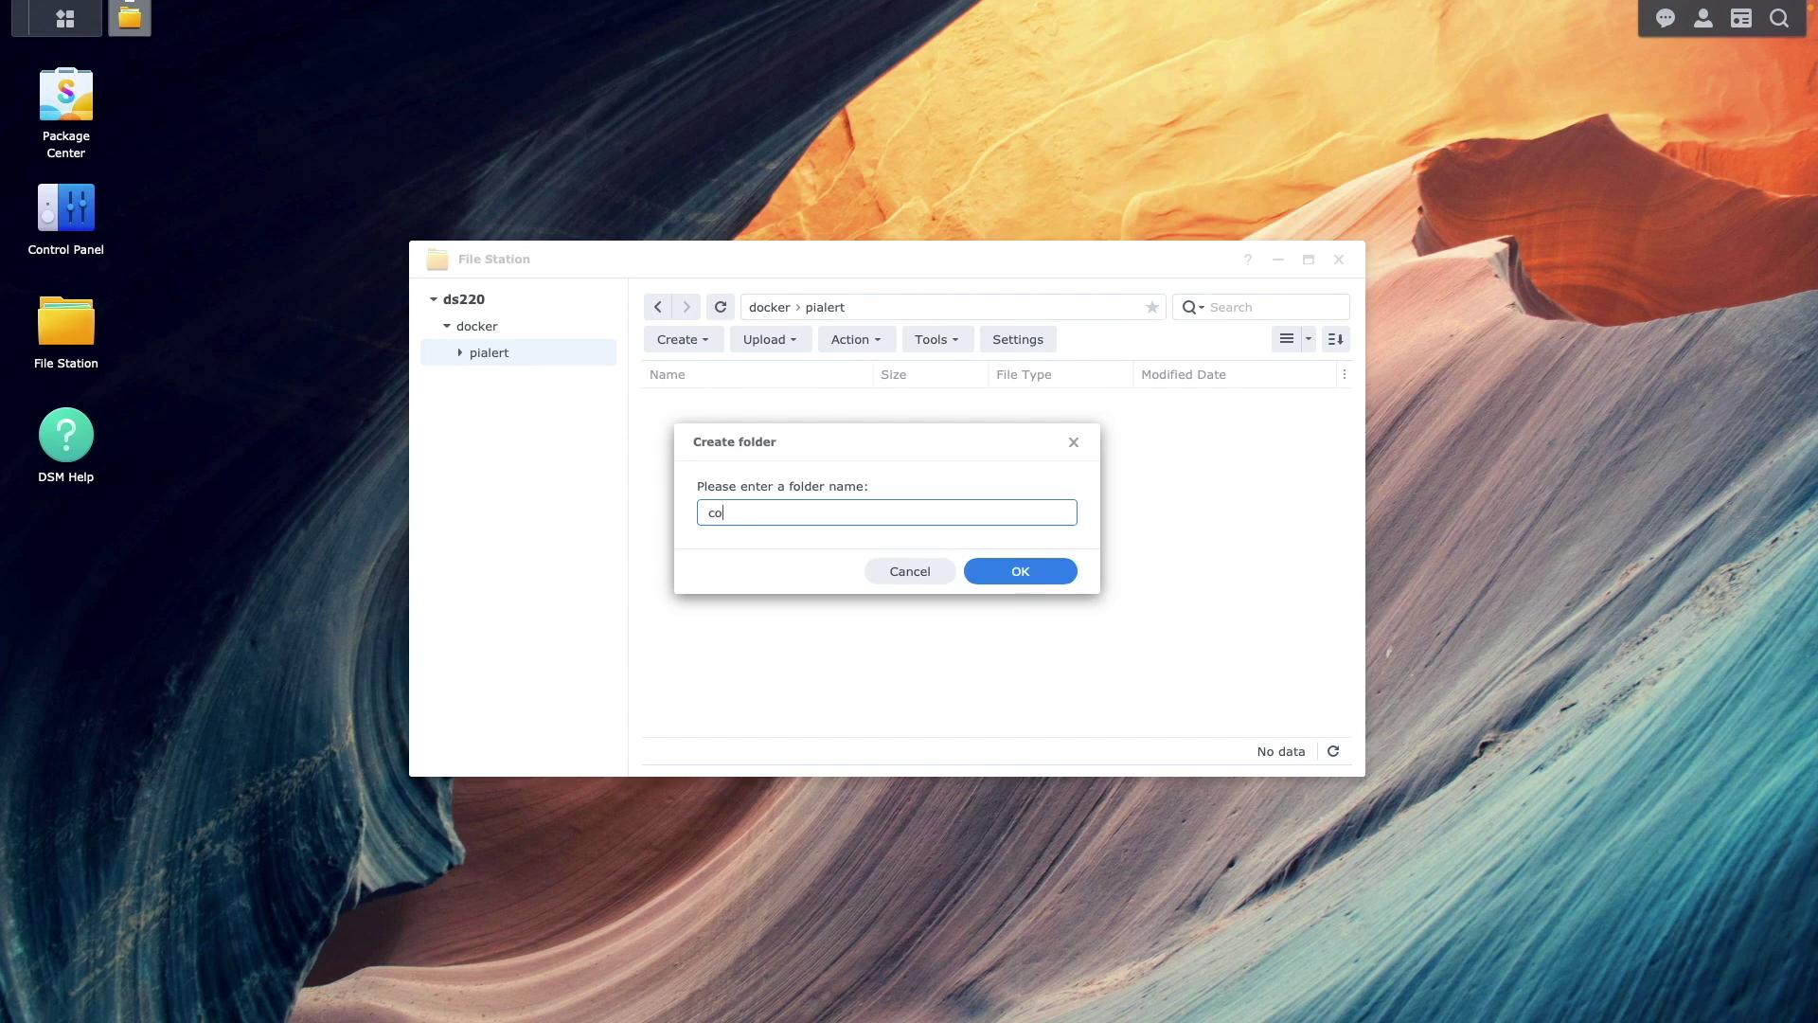
left_click(1020, 571)
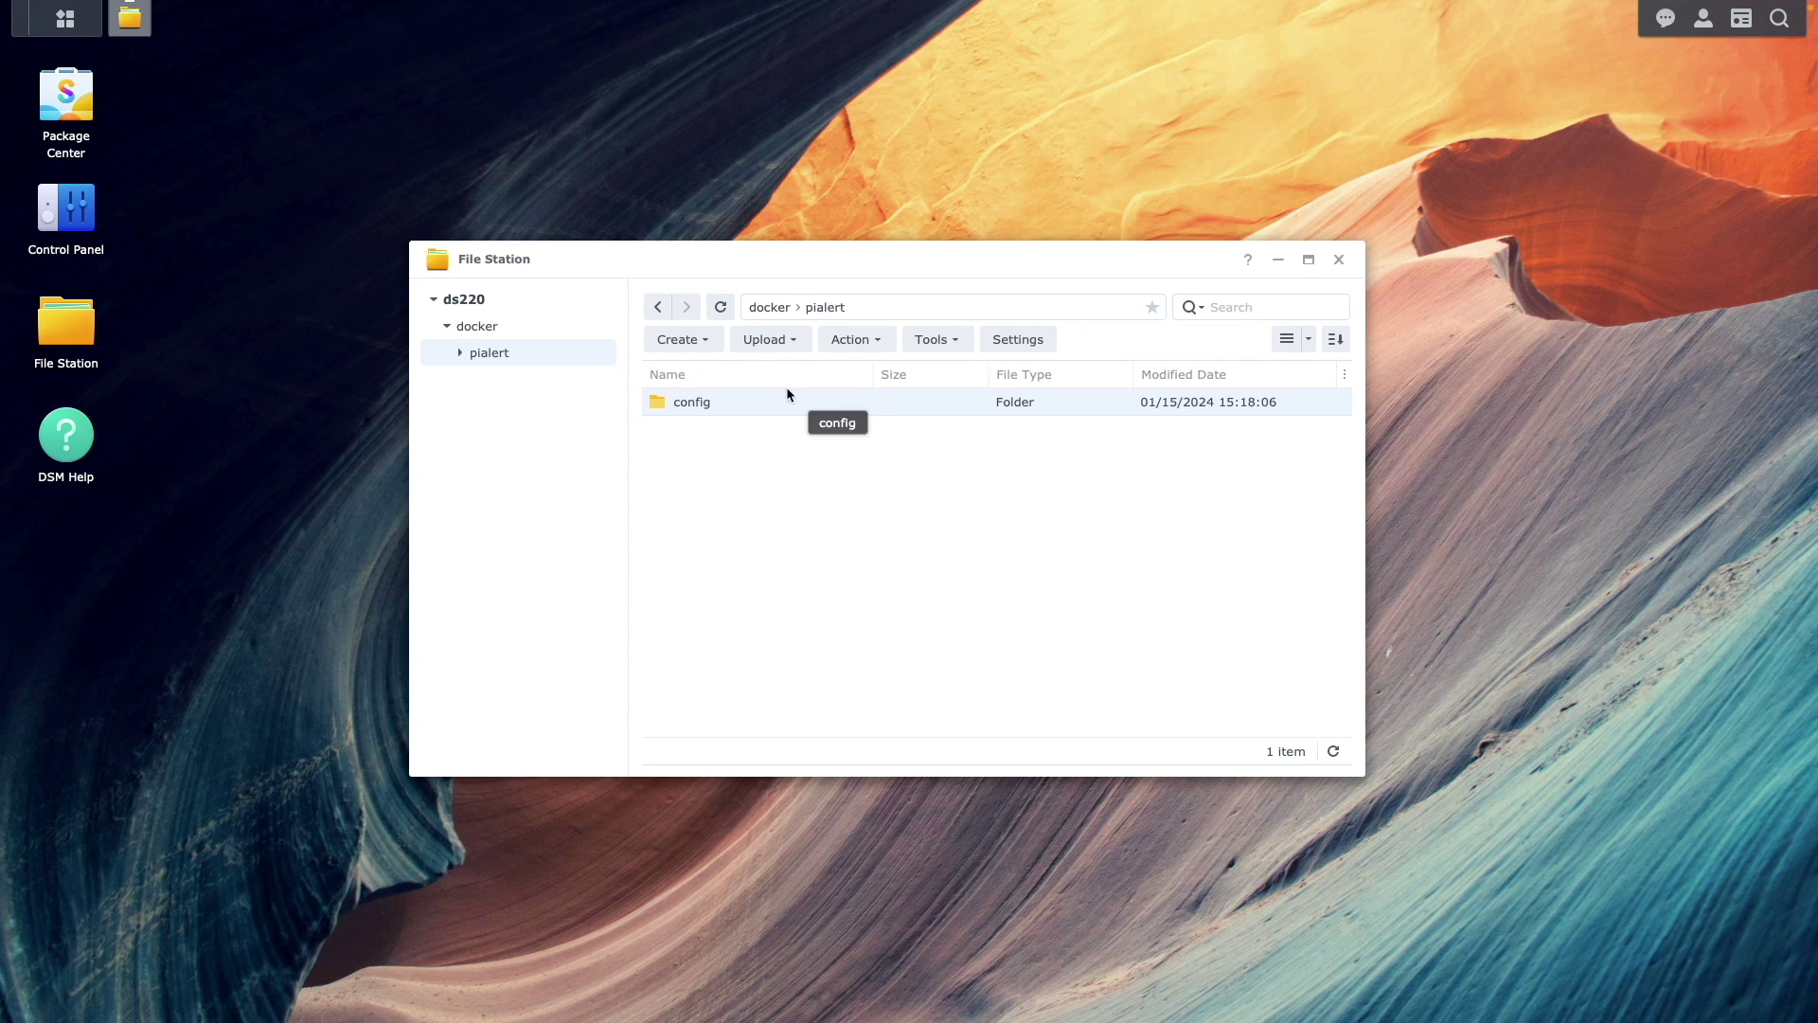
left_click(683, 339)
left_click(737, 371)
type("db")
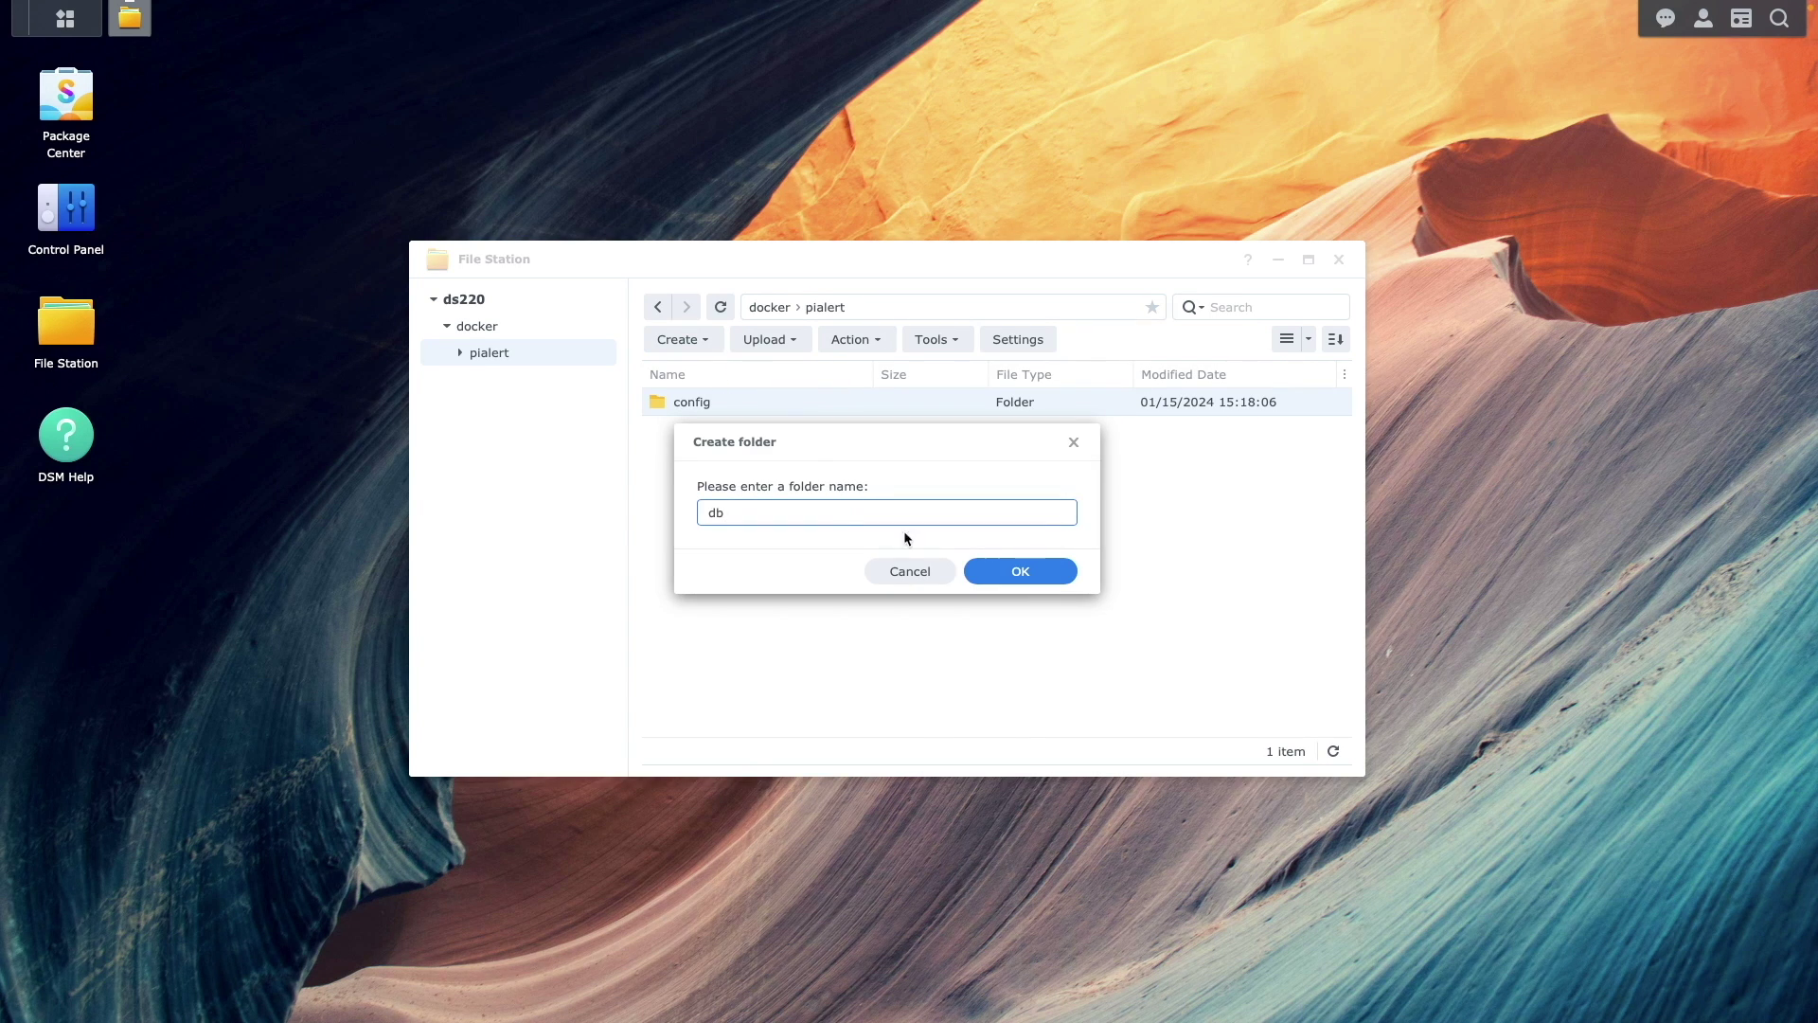
left_click(982, 569)
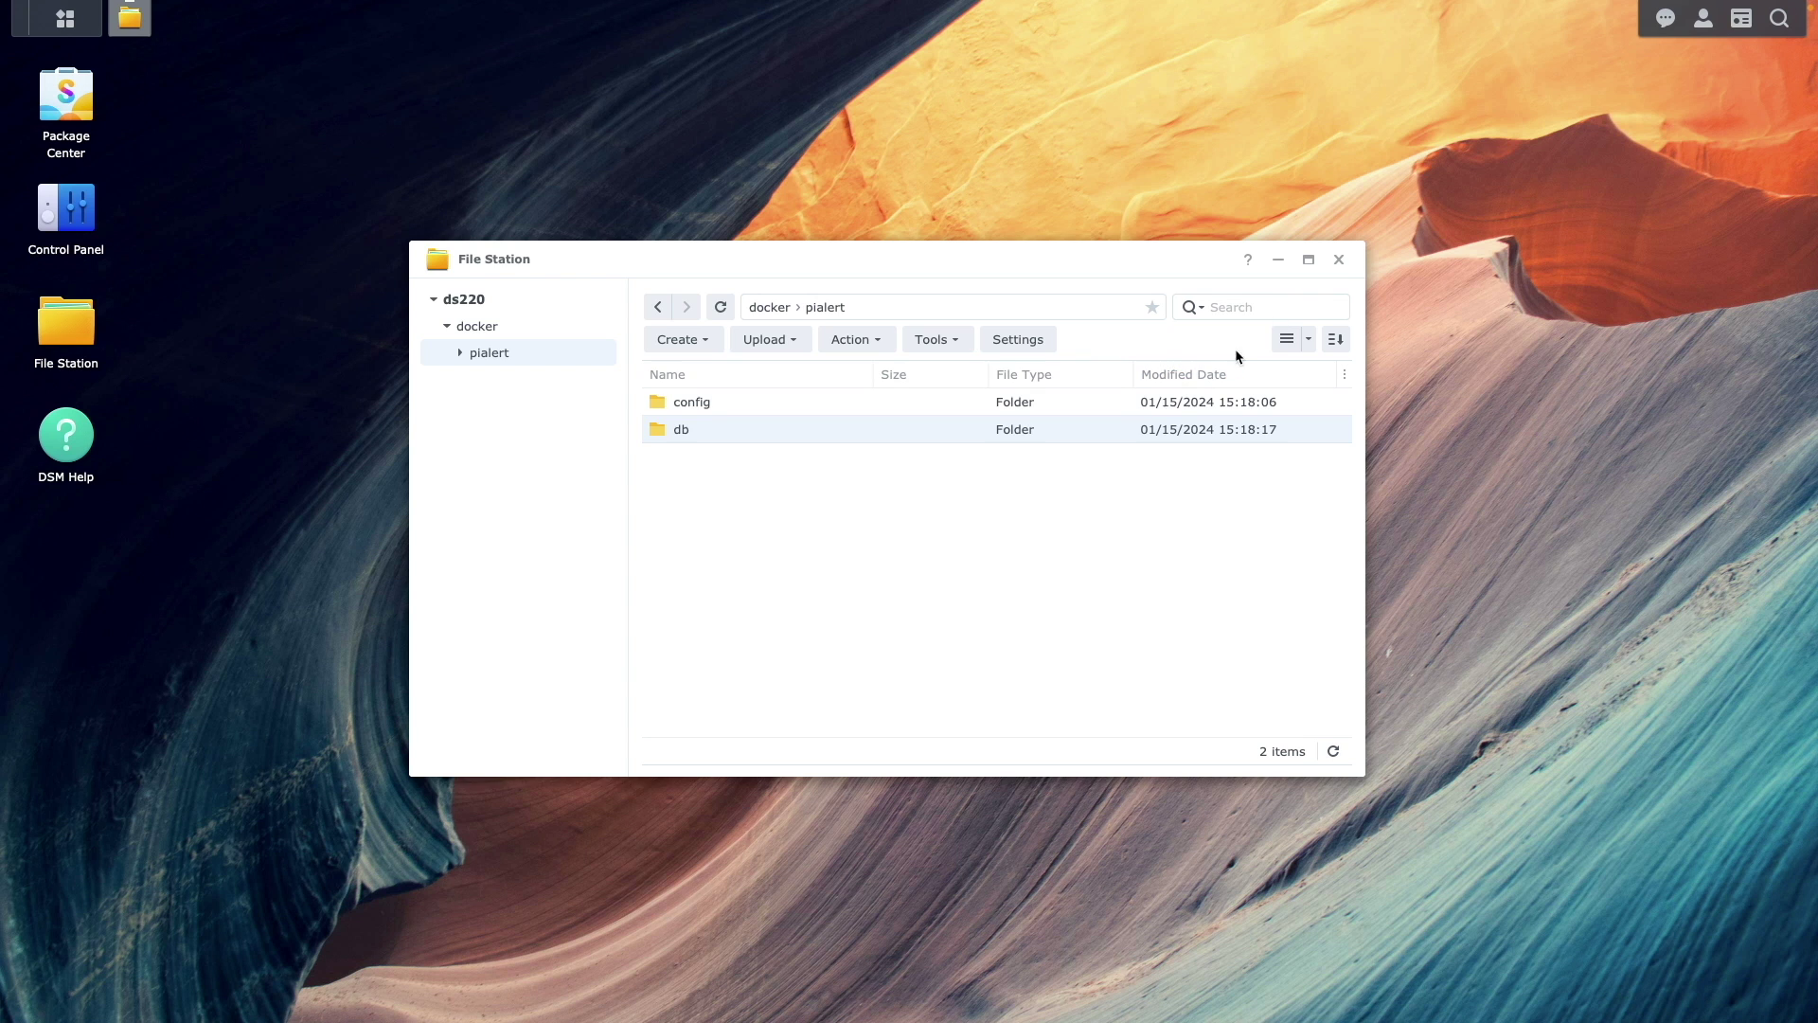
left_click(1338, 259)
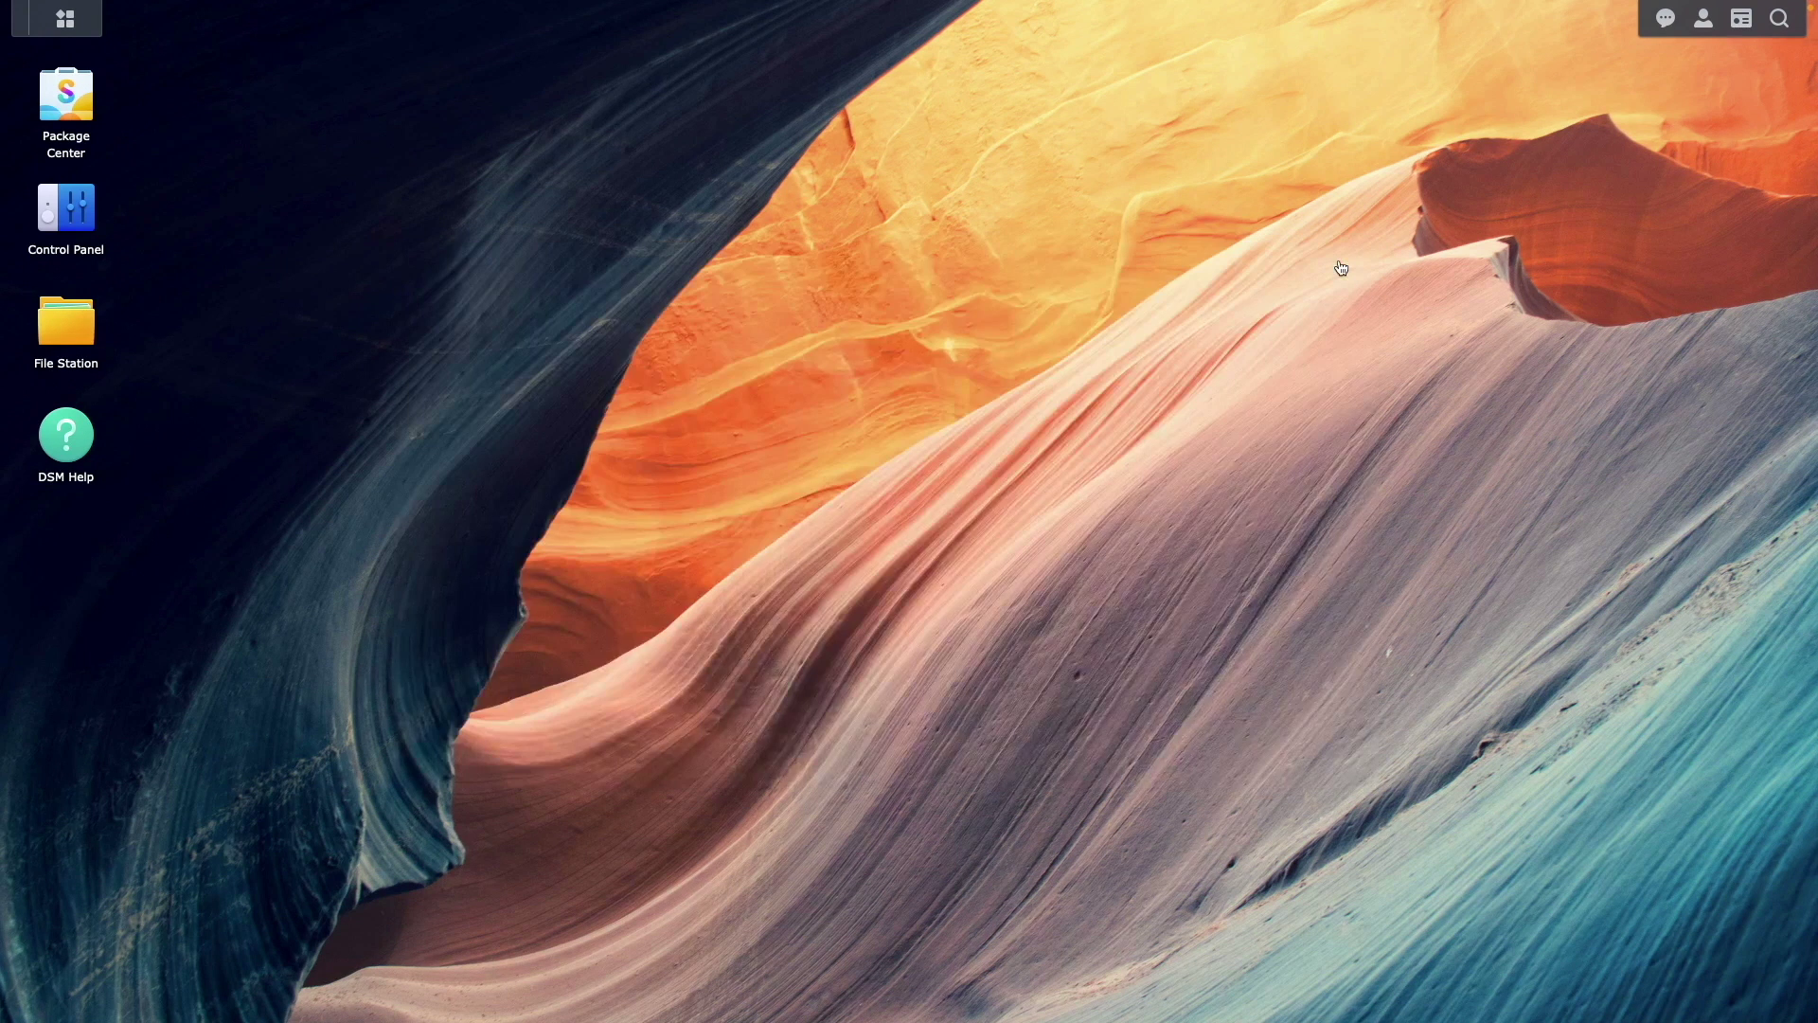
- Enable and apply SSH on port 22 under Terminal & SNMP, then close Control Panel
left_click(80, 235)
left_click(807, 516)
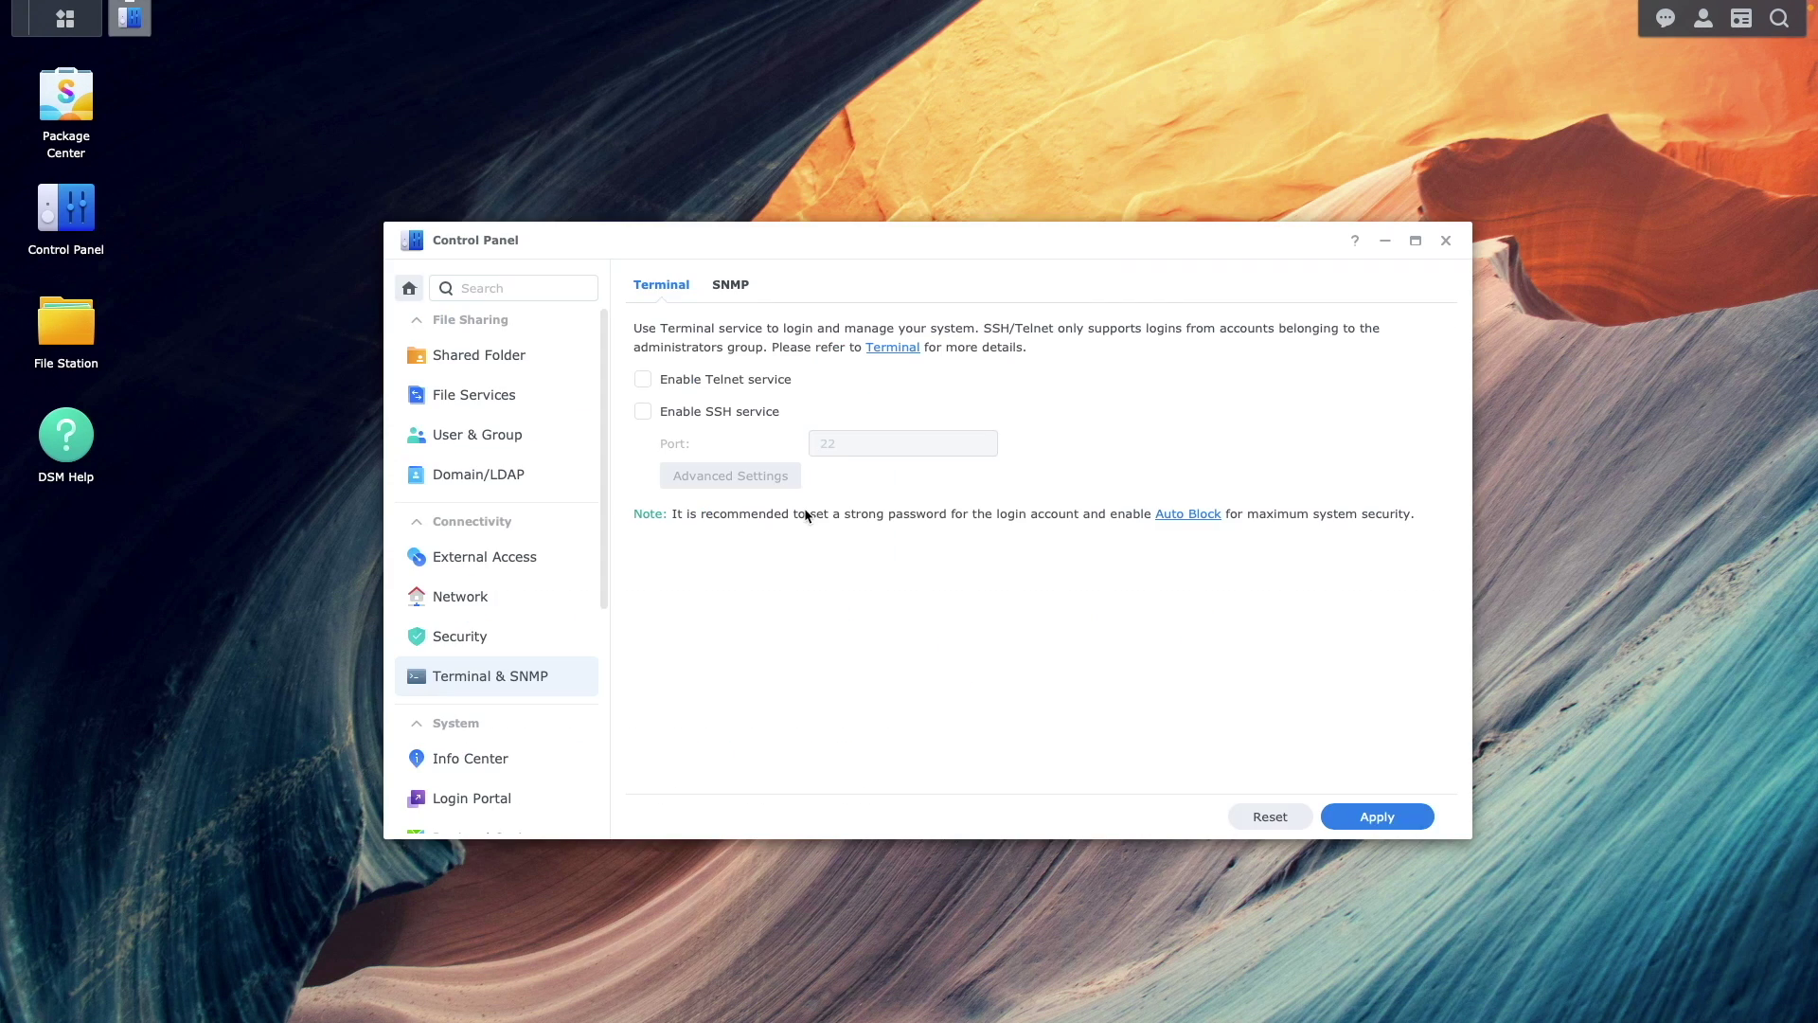
left_click(748, 412)
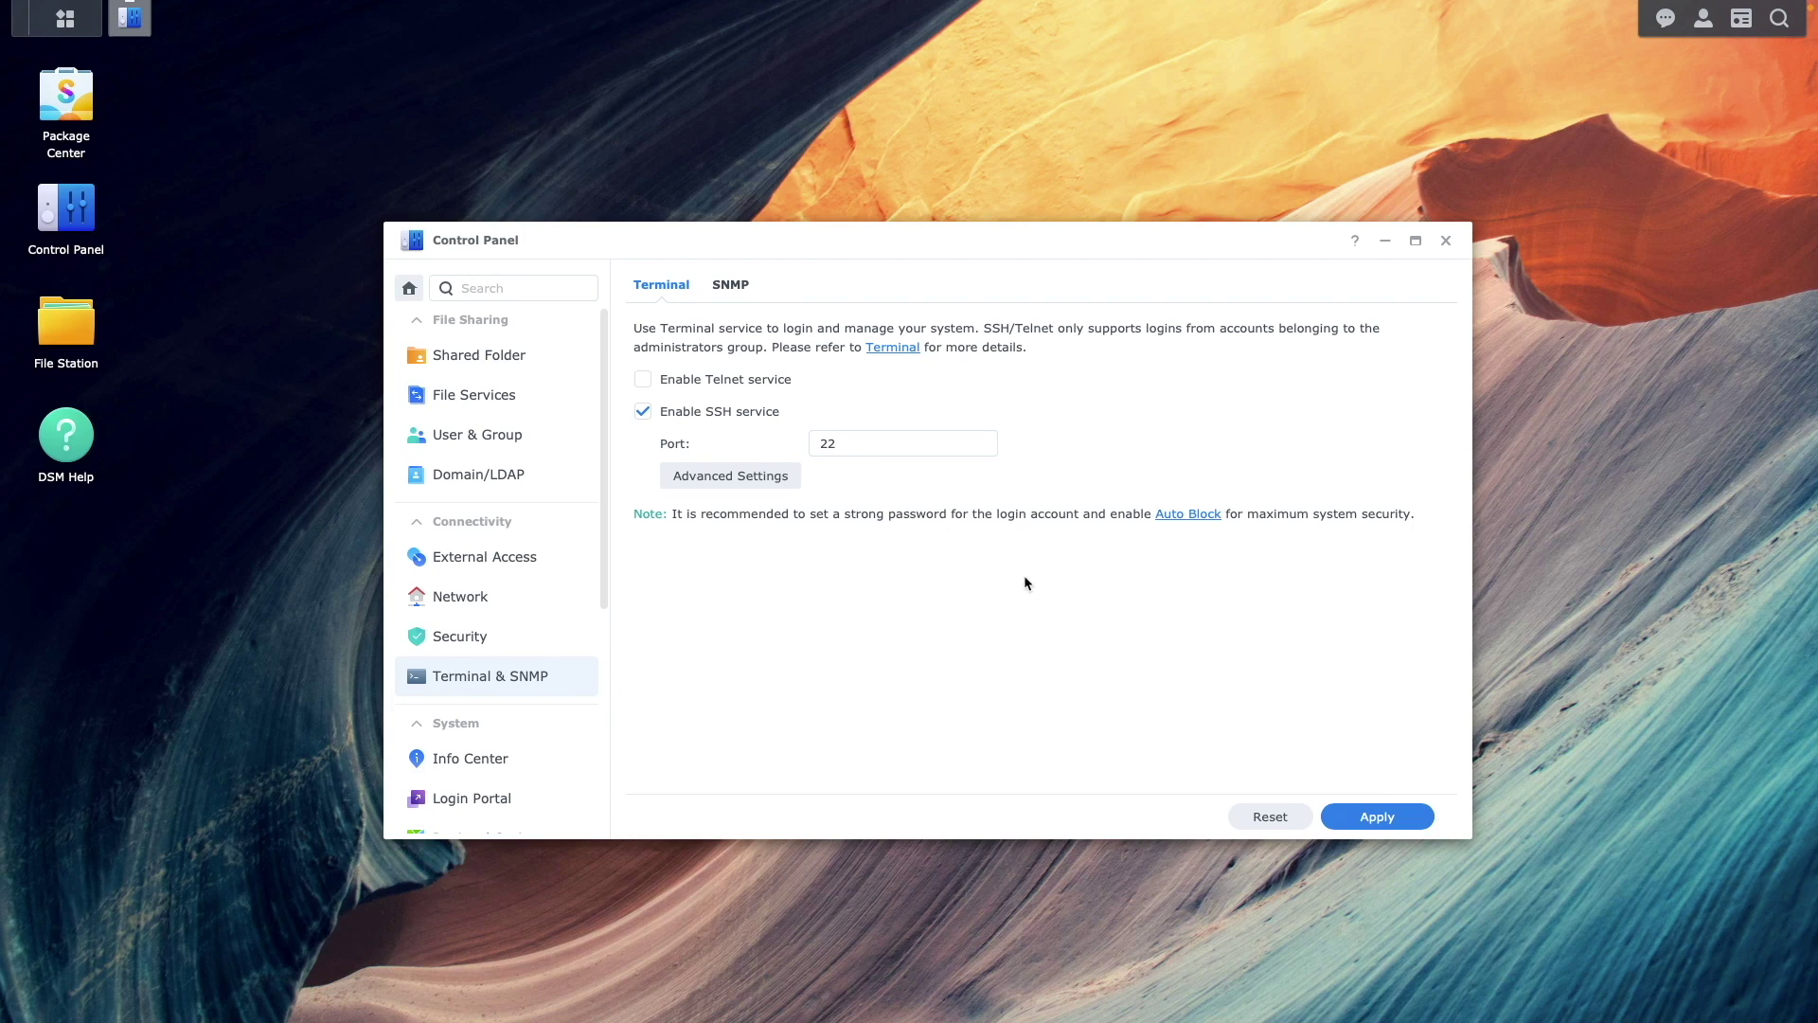
left_click(1337, 818)
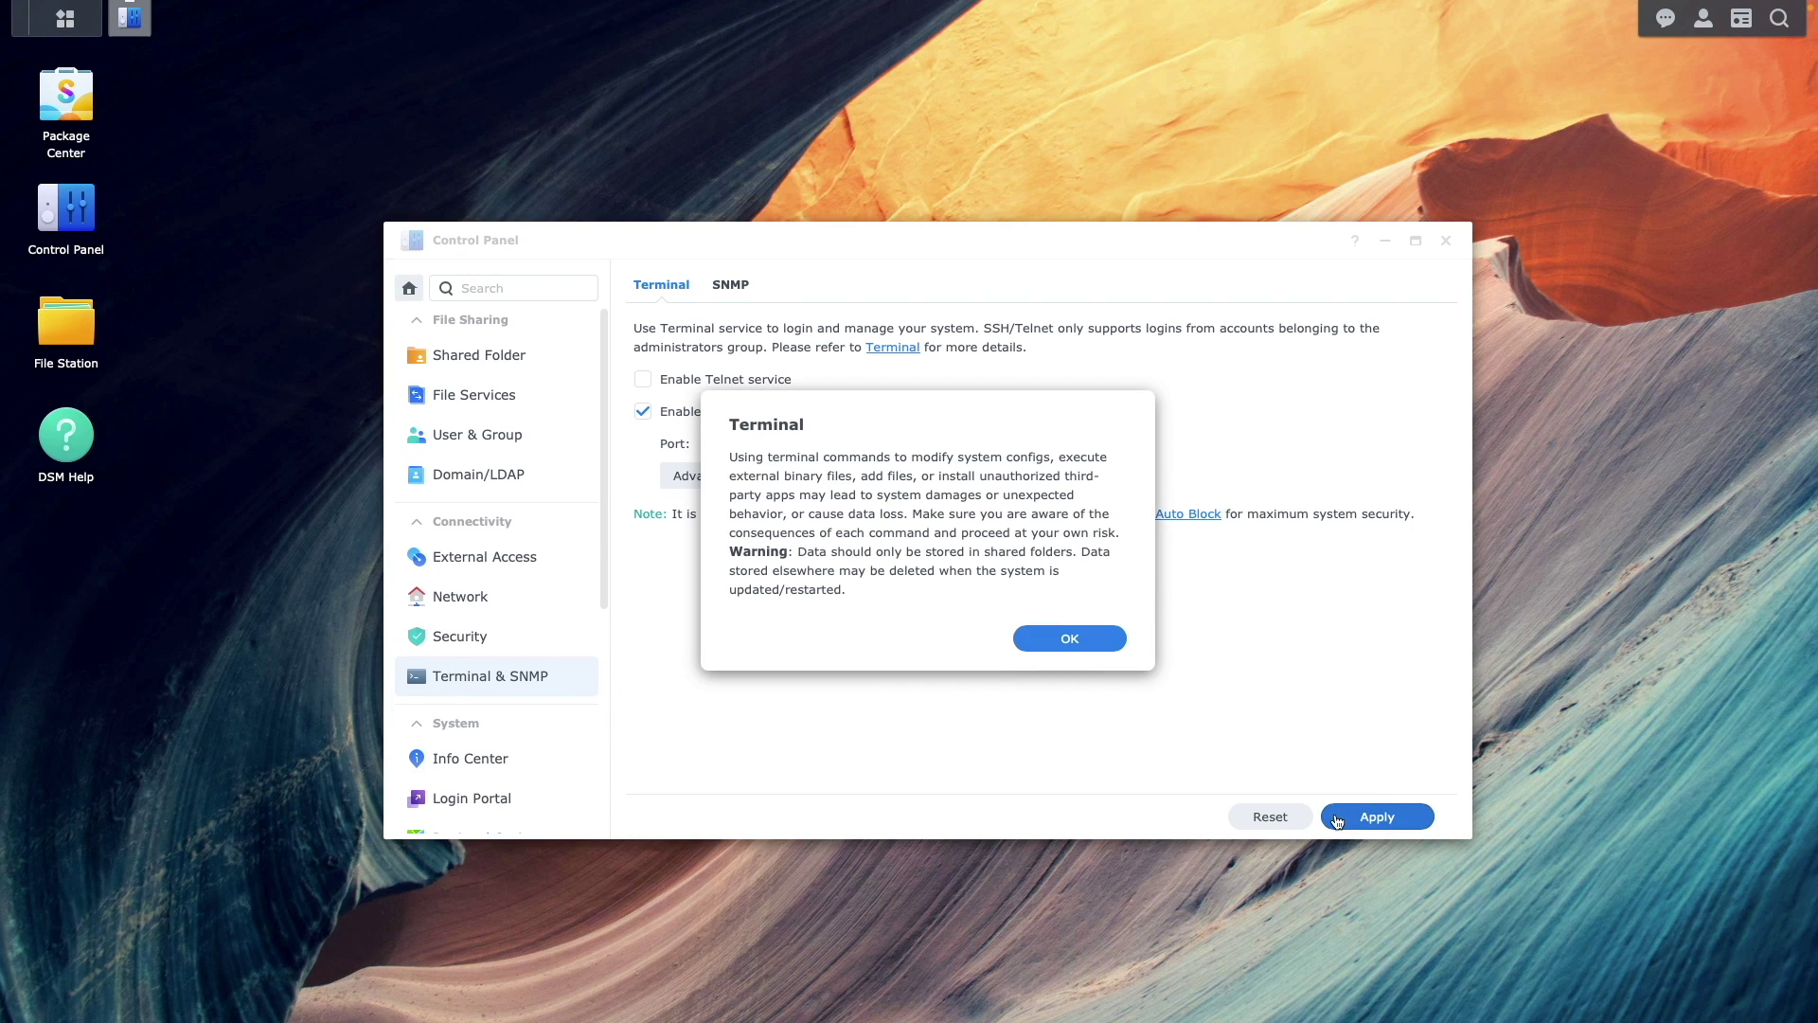
left_click(1119, 639)
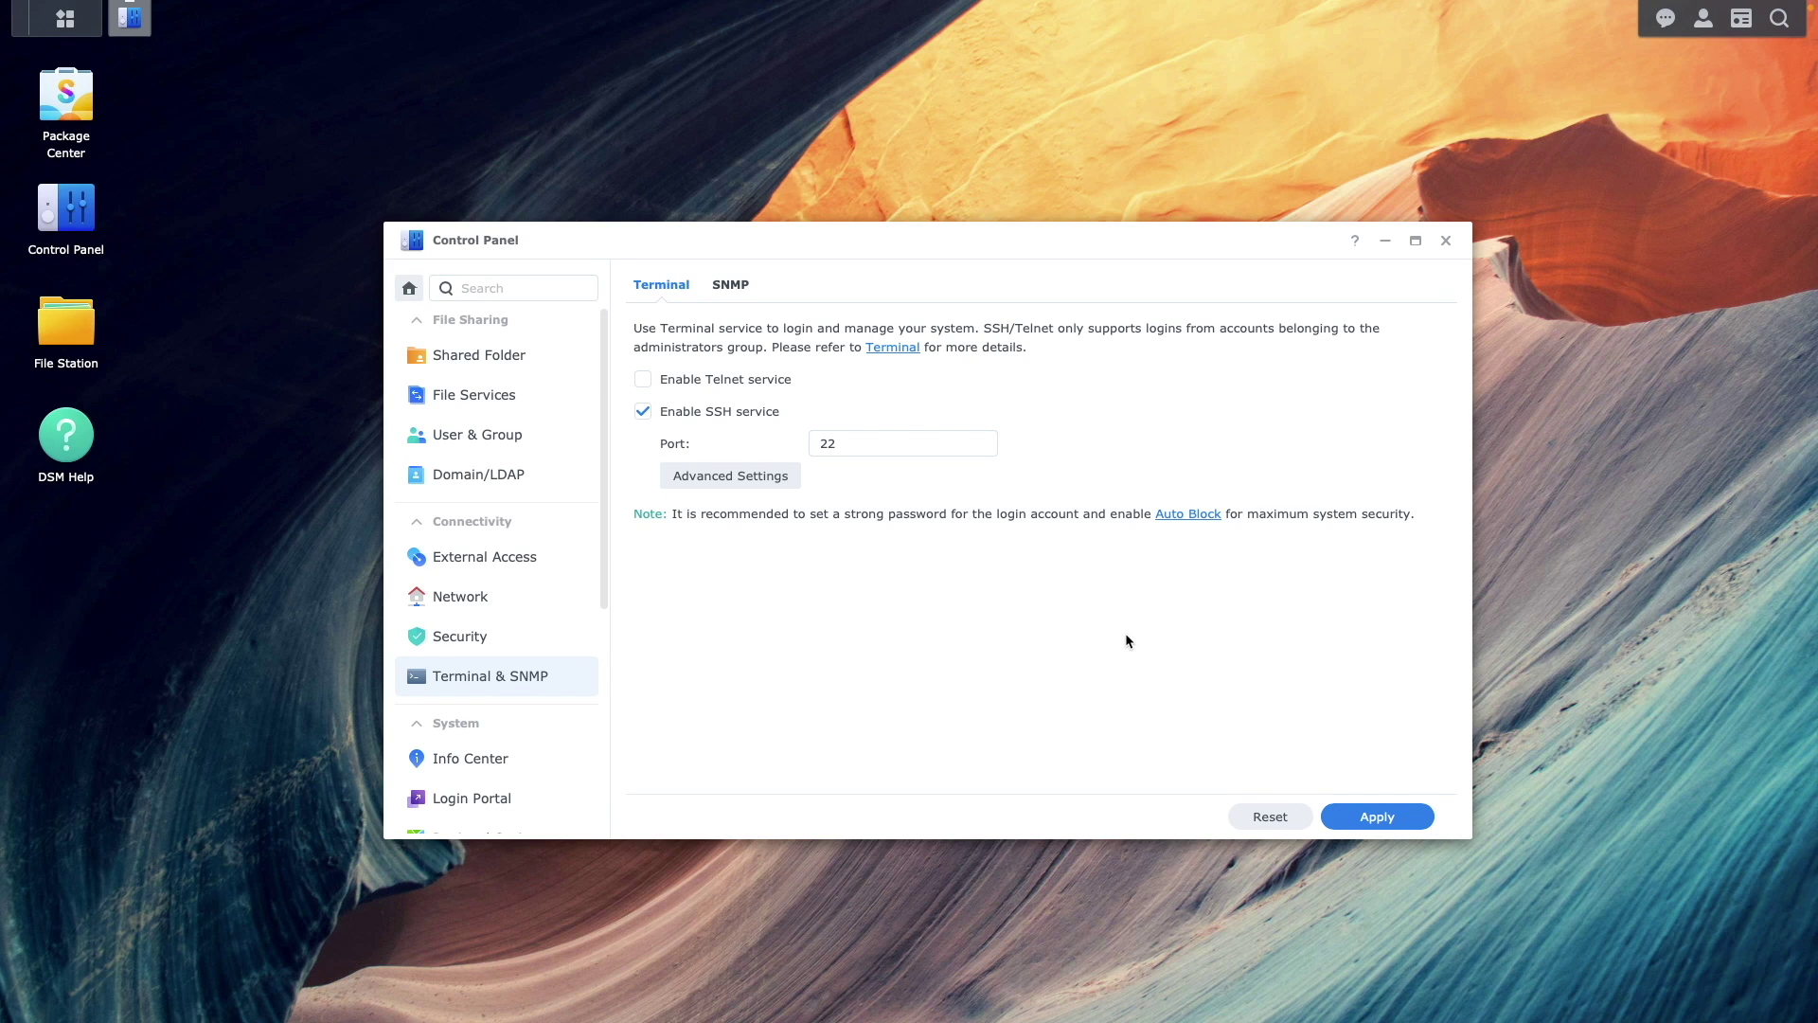
left_click(1446, 240)
- Start a new Container Manager project named 'pialert'
left_click(87, 26)
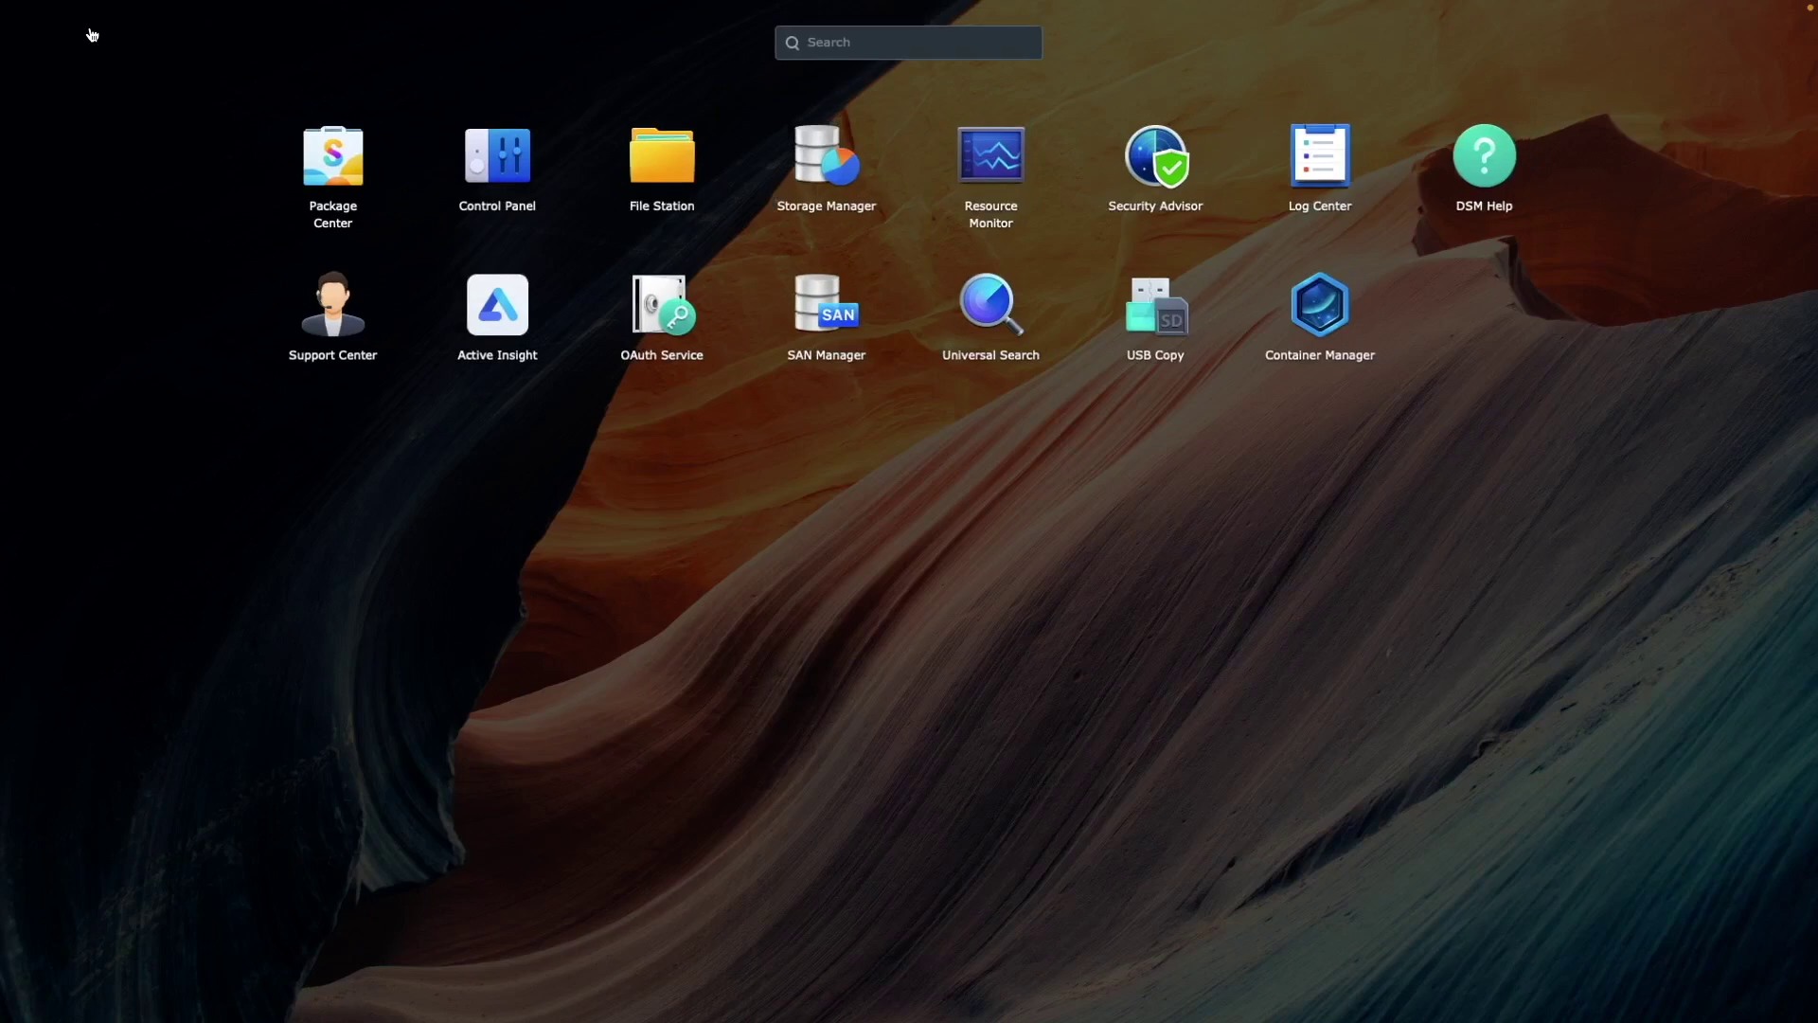
left_click(1296, 308)
left_click(449, 286)
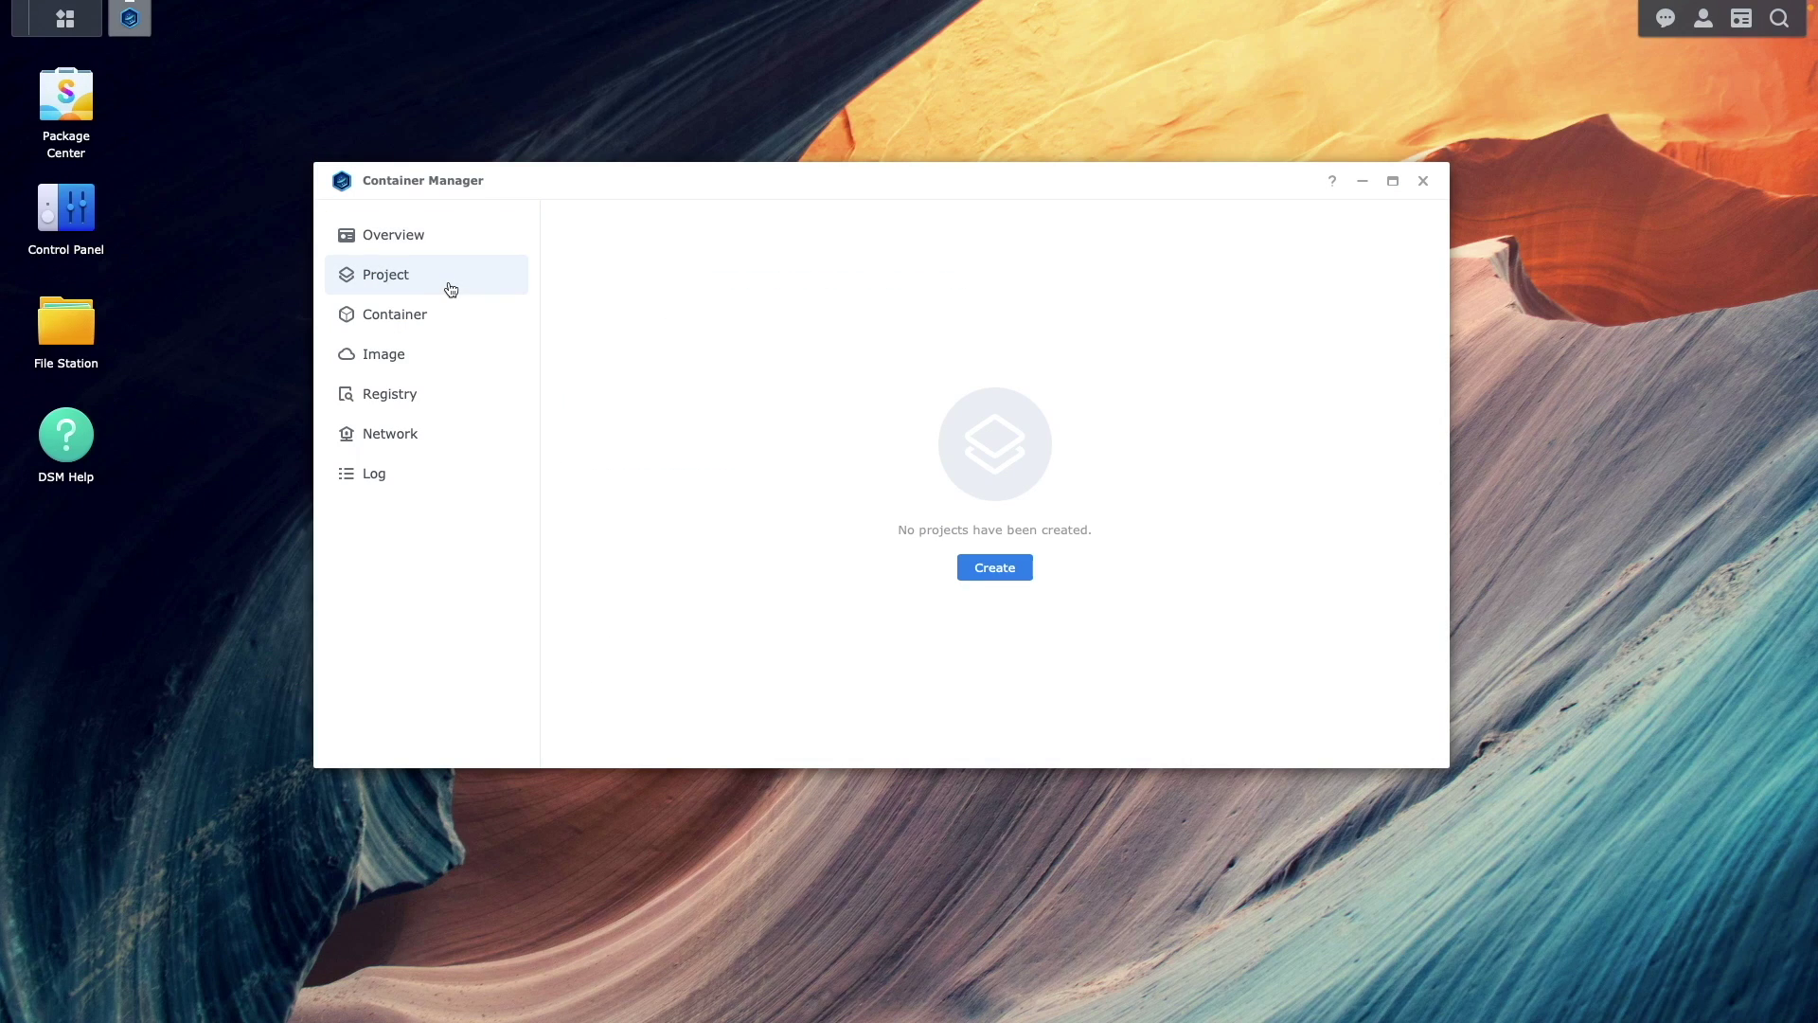
left_click(966, 569)
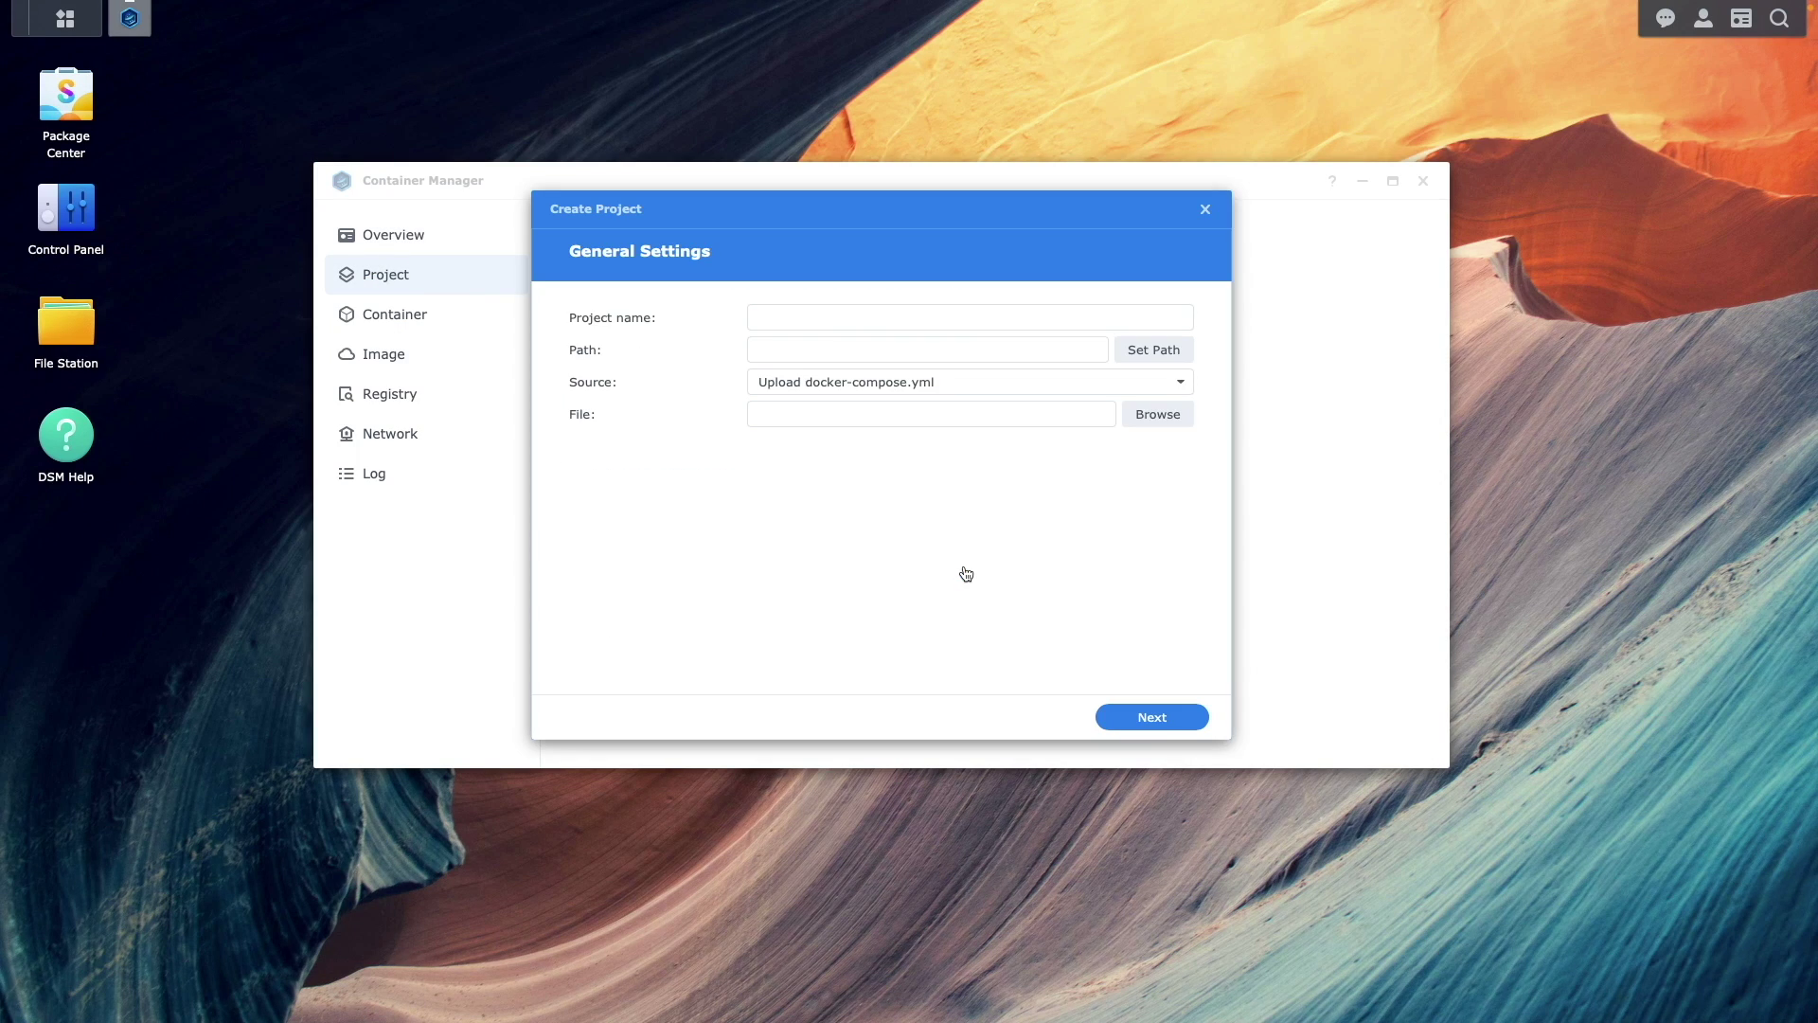
left_click(796, 317)
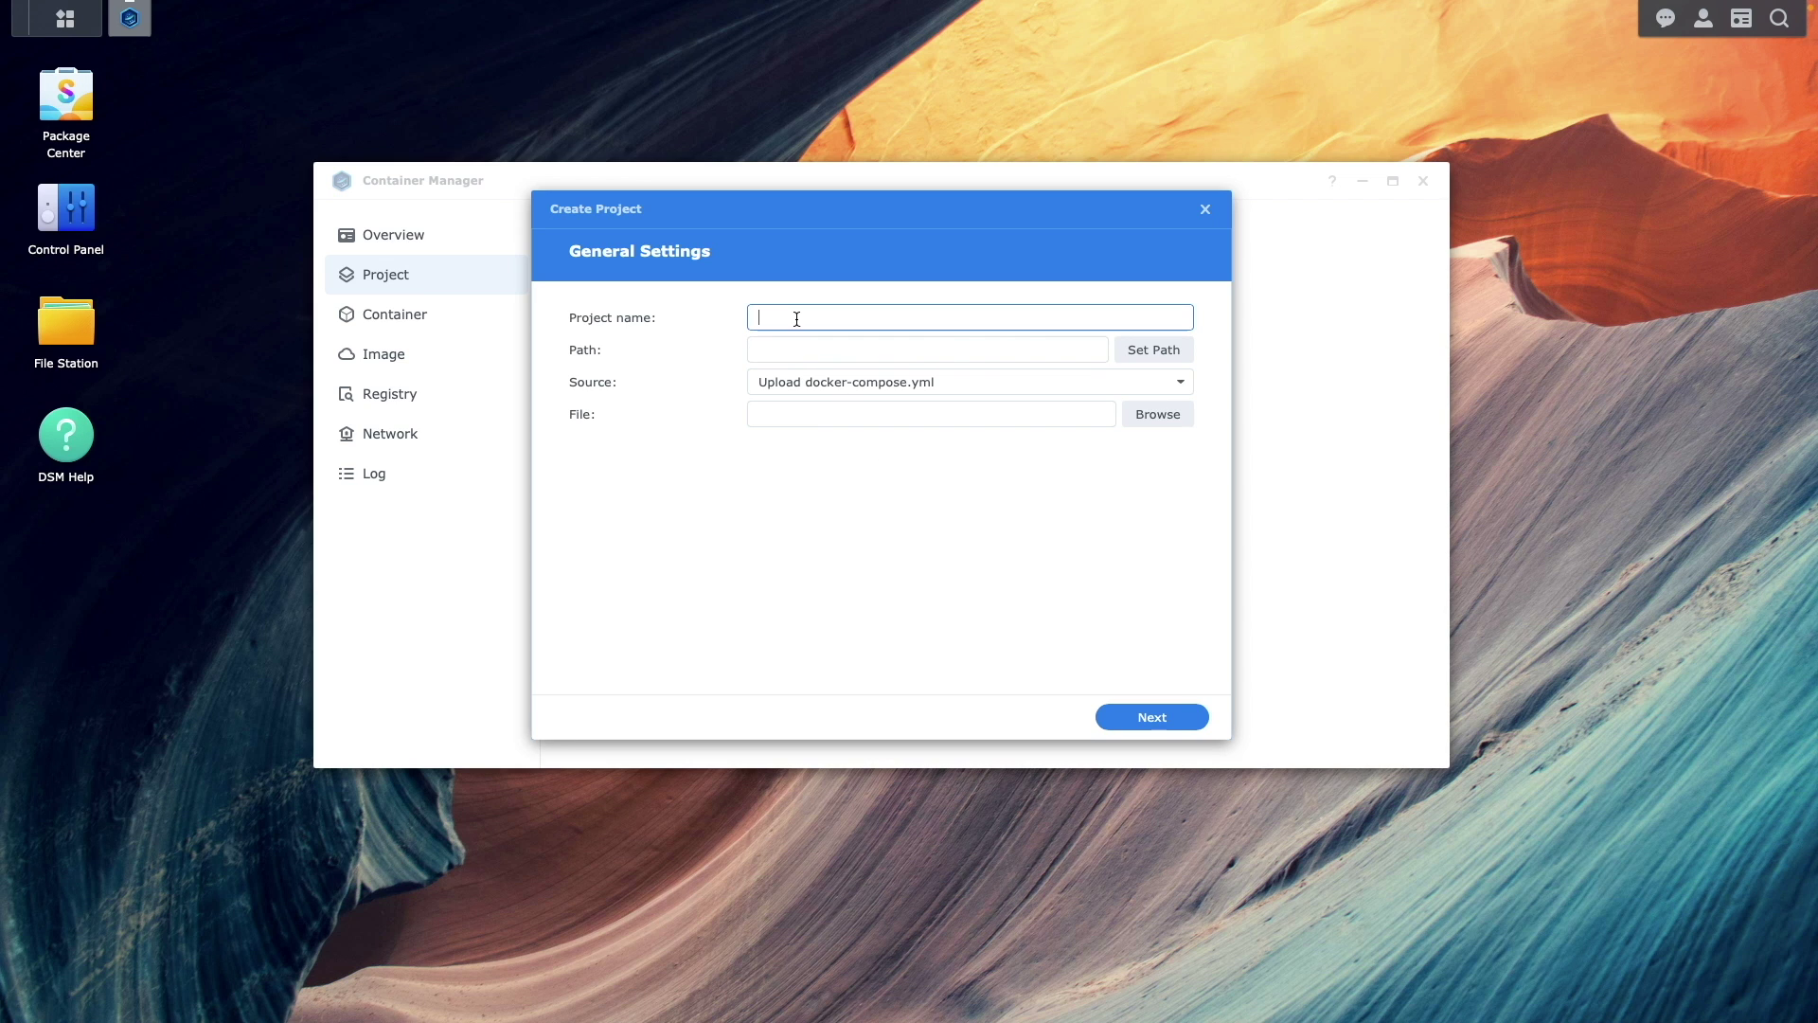
type("pialert")
- Set the pialert project path to /docker/pialert
left_click(1132, 352)
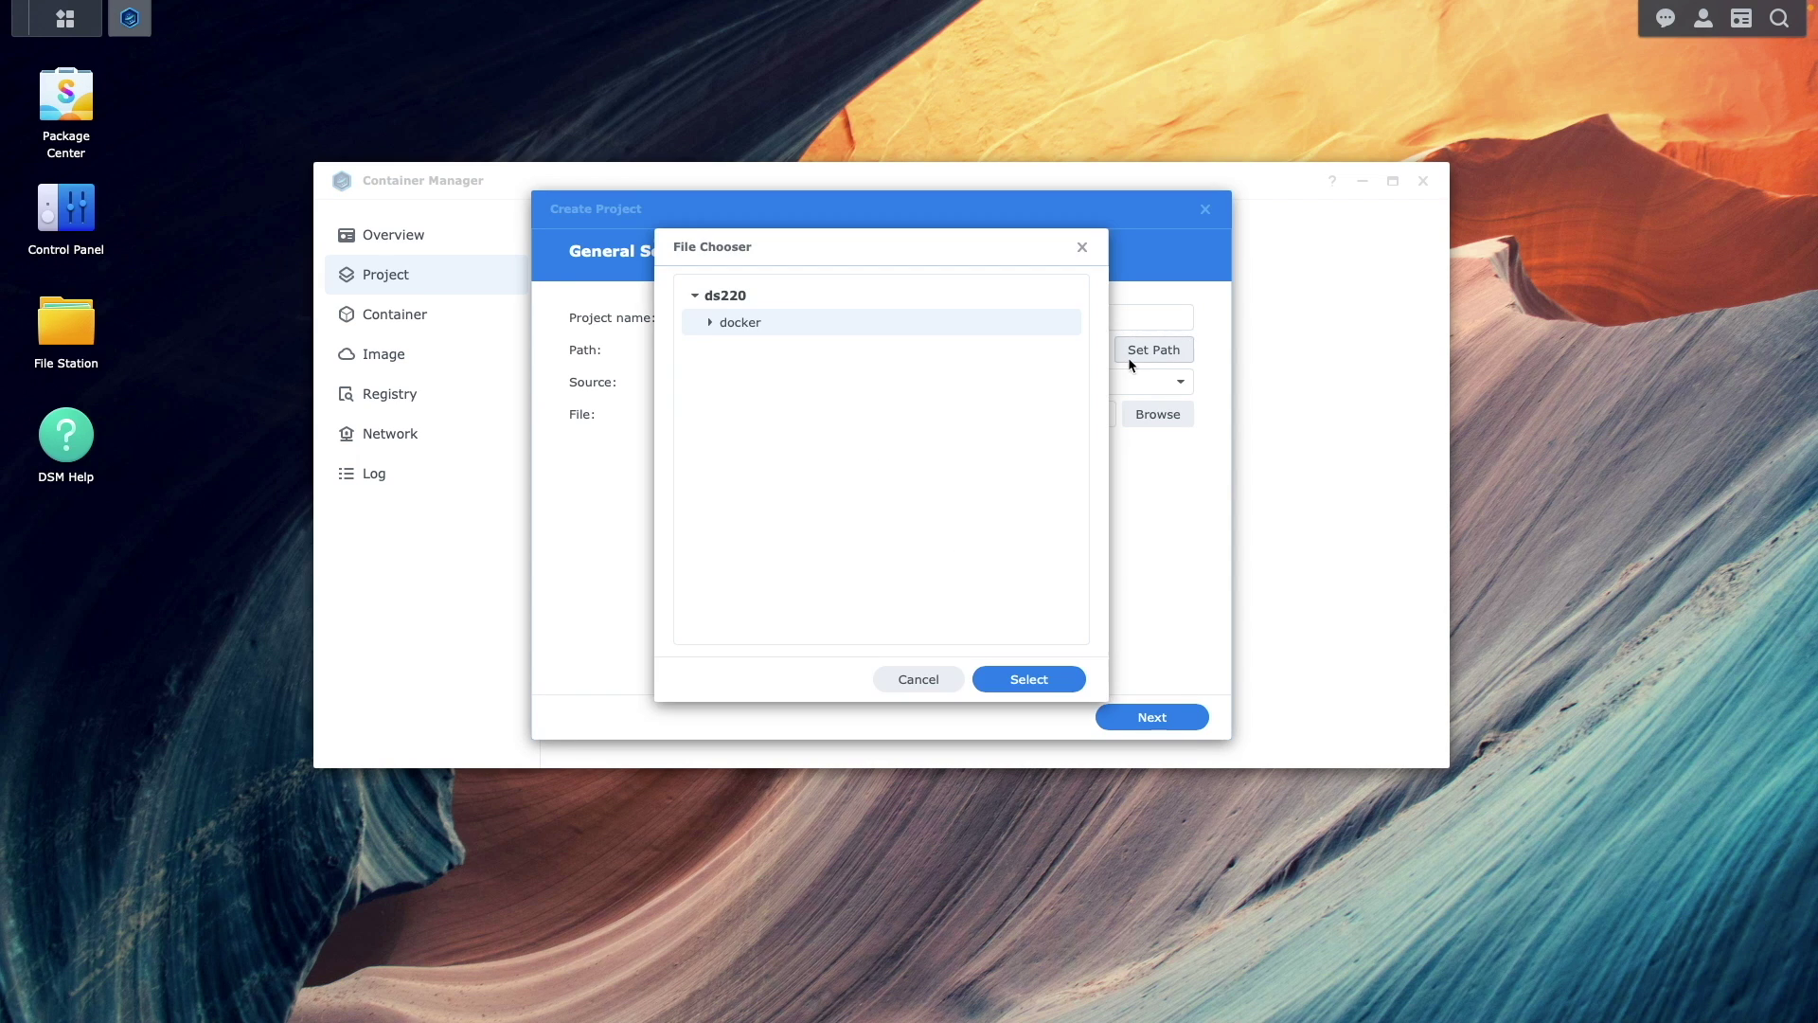
left_click(708, 323)
left_click(753, 349)
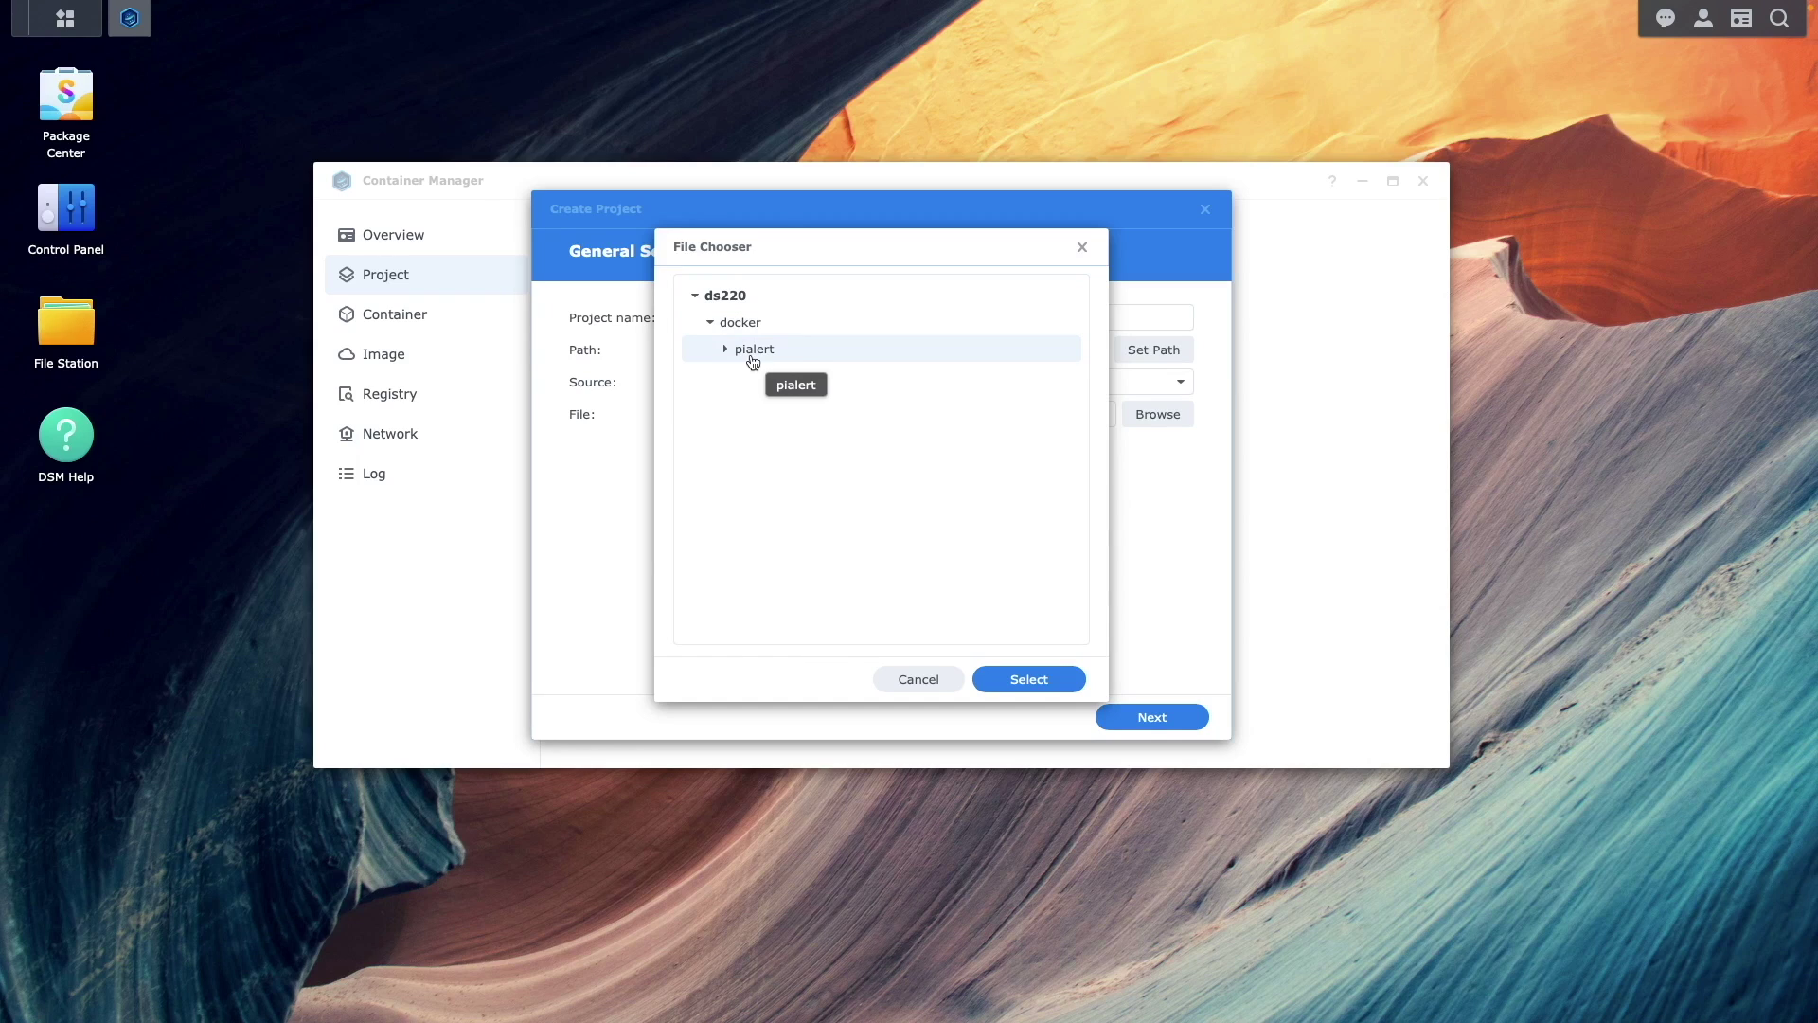
left_click(1011, 680)
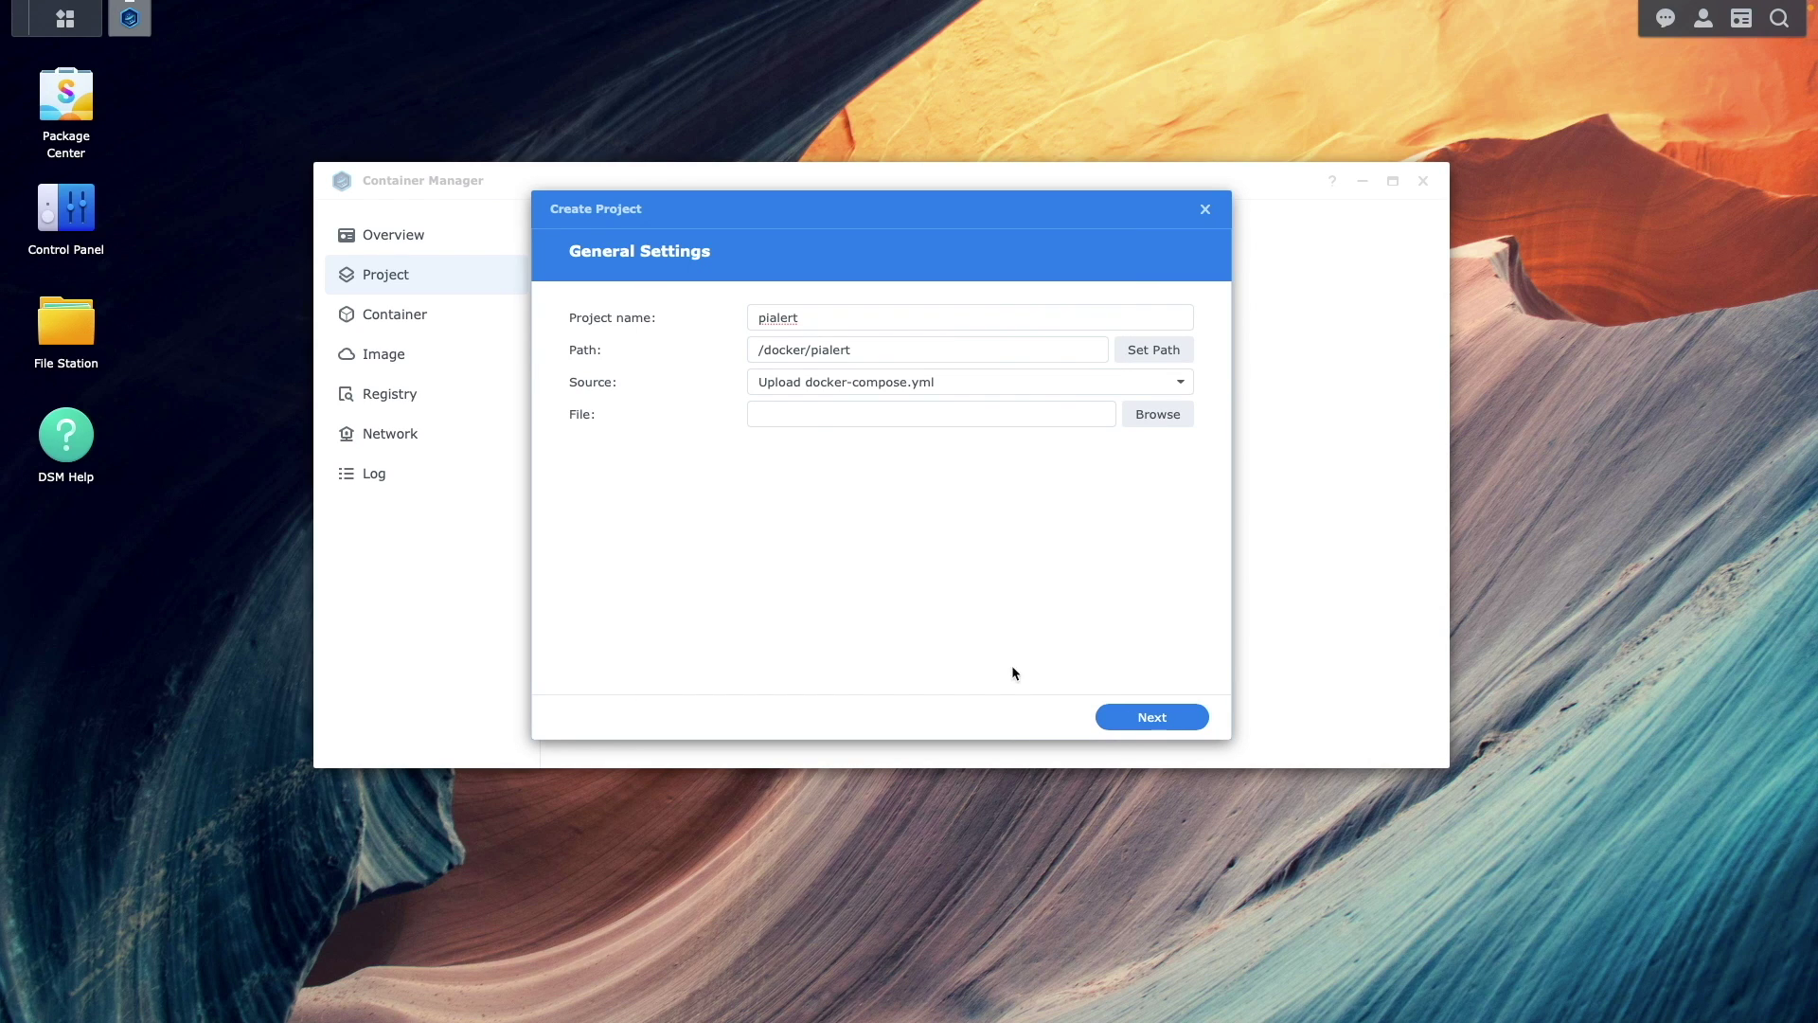
left_click(1138, 388)
- Choose Create docker-compose.yml and paste the pialert service using jokobsk/pi.alert:latest, host networking, PORT=20211
left_click(1070, 441)
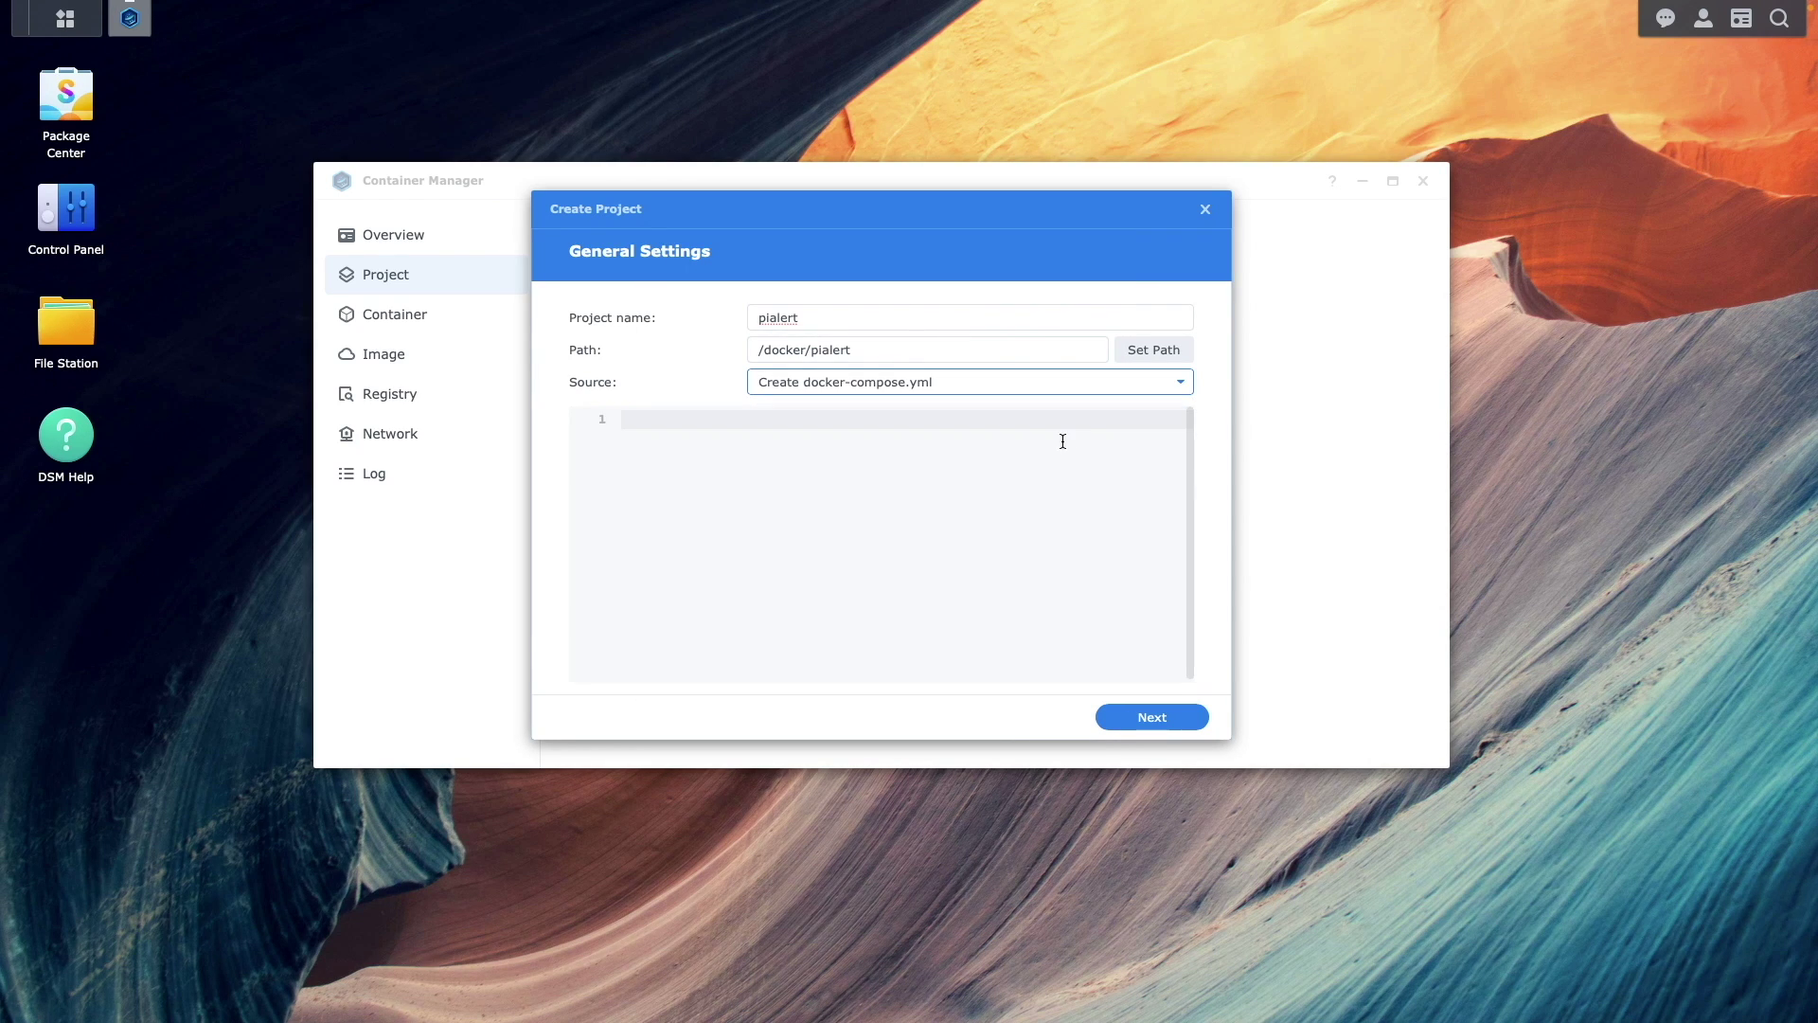
left_click(1024, 473)
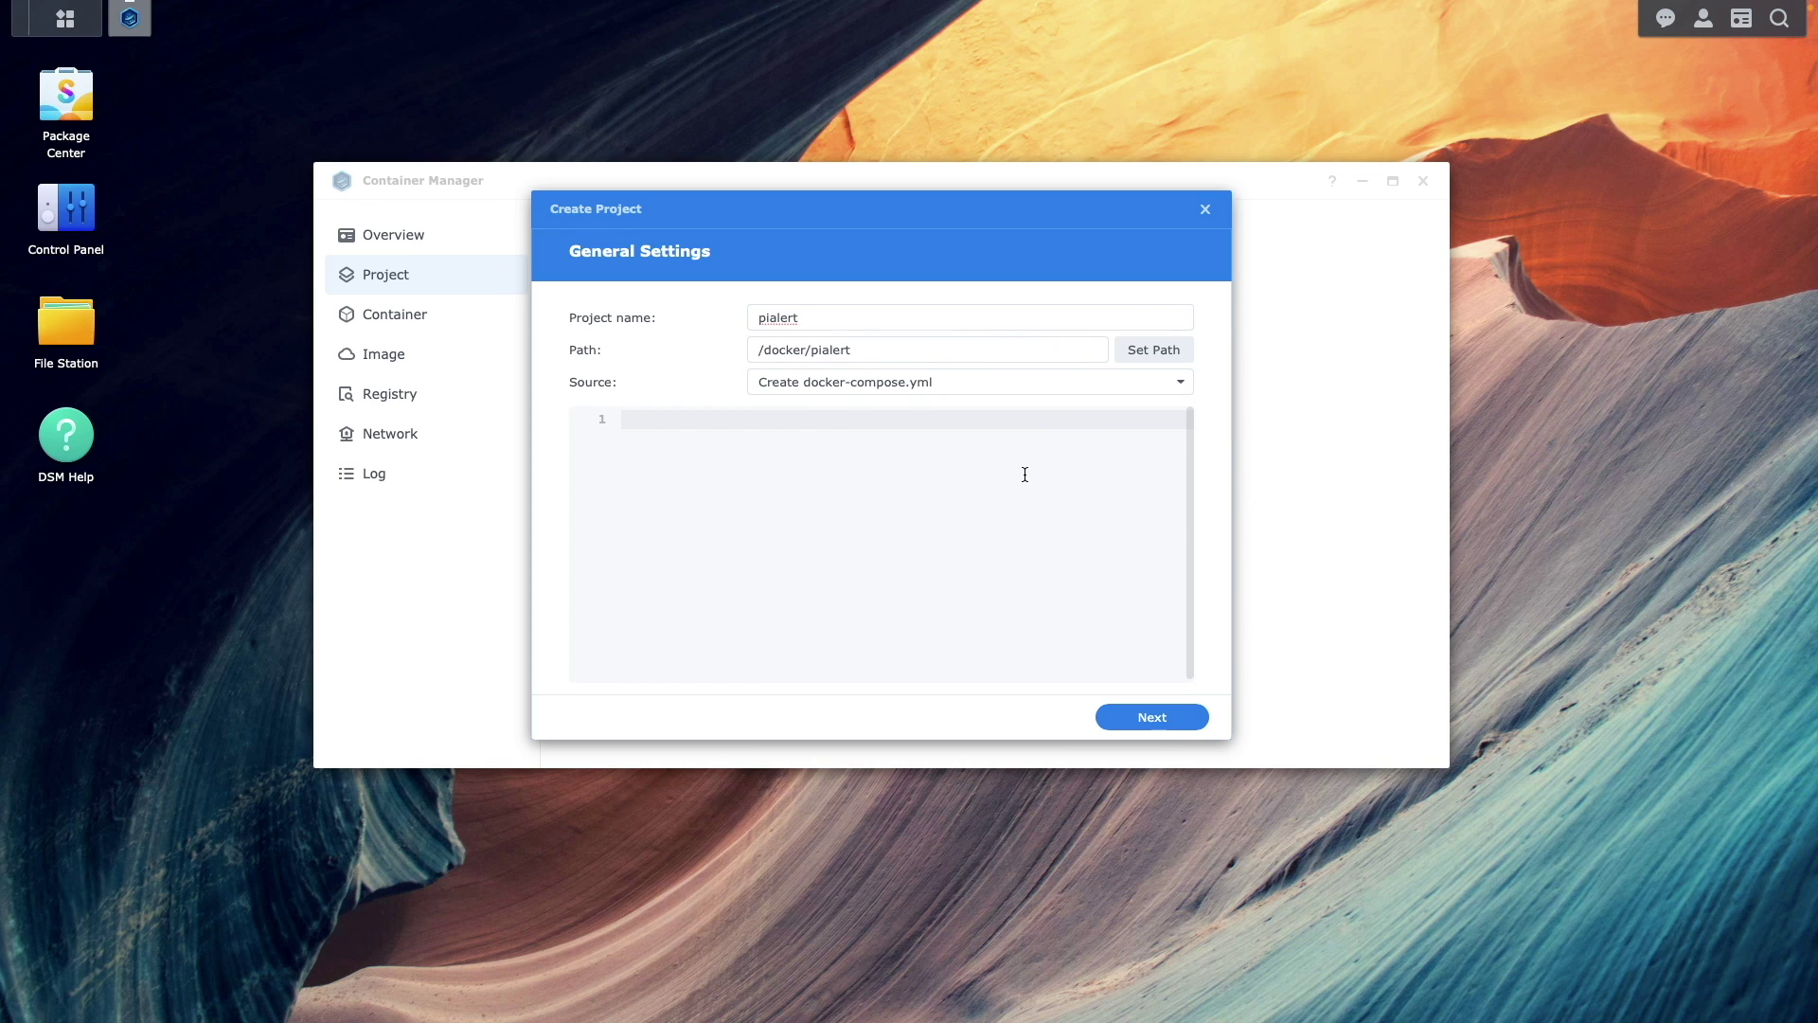
type("version: \"3\" services:   pialert:     container_name: pialert     image: \"jokobsk/pi.alert:latest\"     network_mode: \"host\"     restart: unless-stopped     volumes:       - ./config:/home/pi/pialert/config       - ./db:/home/pi/pialert/db     environment:       - PORT=20211")
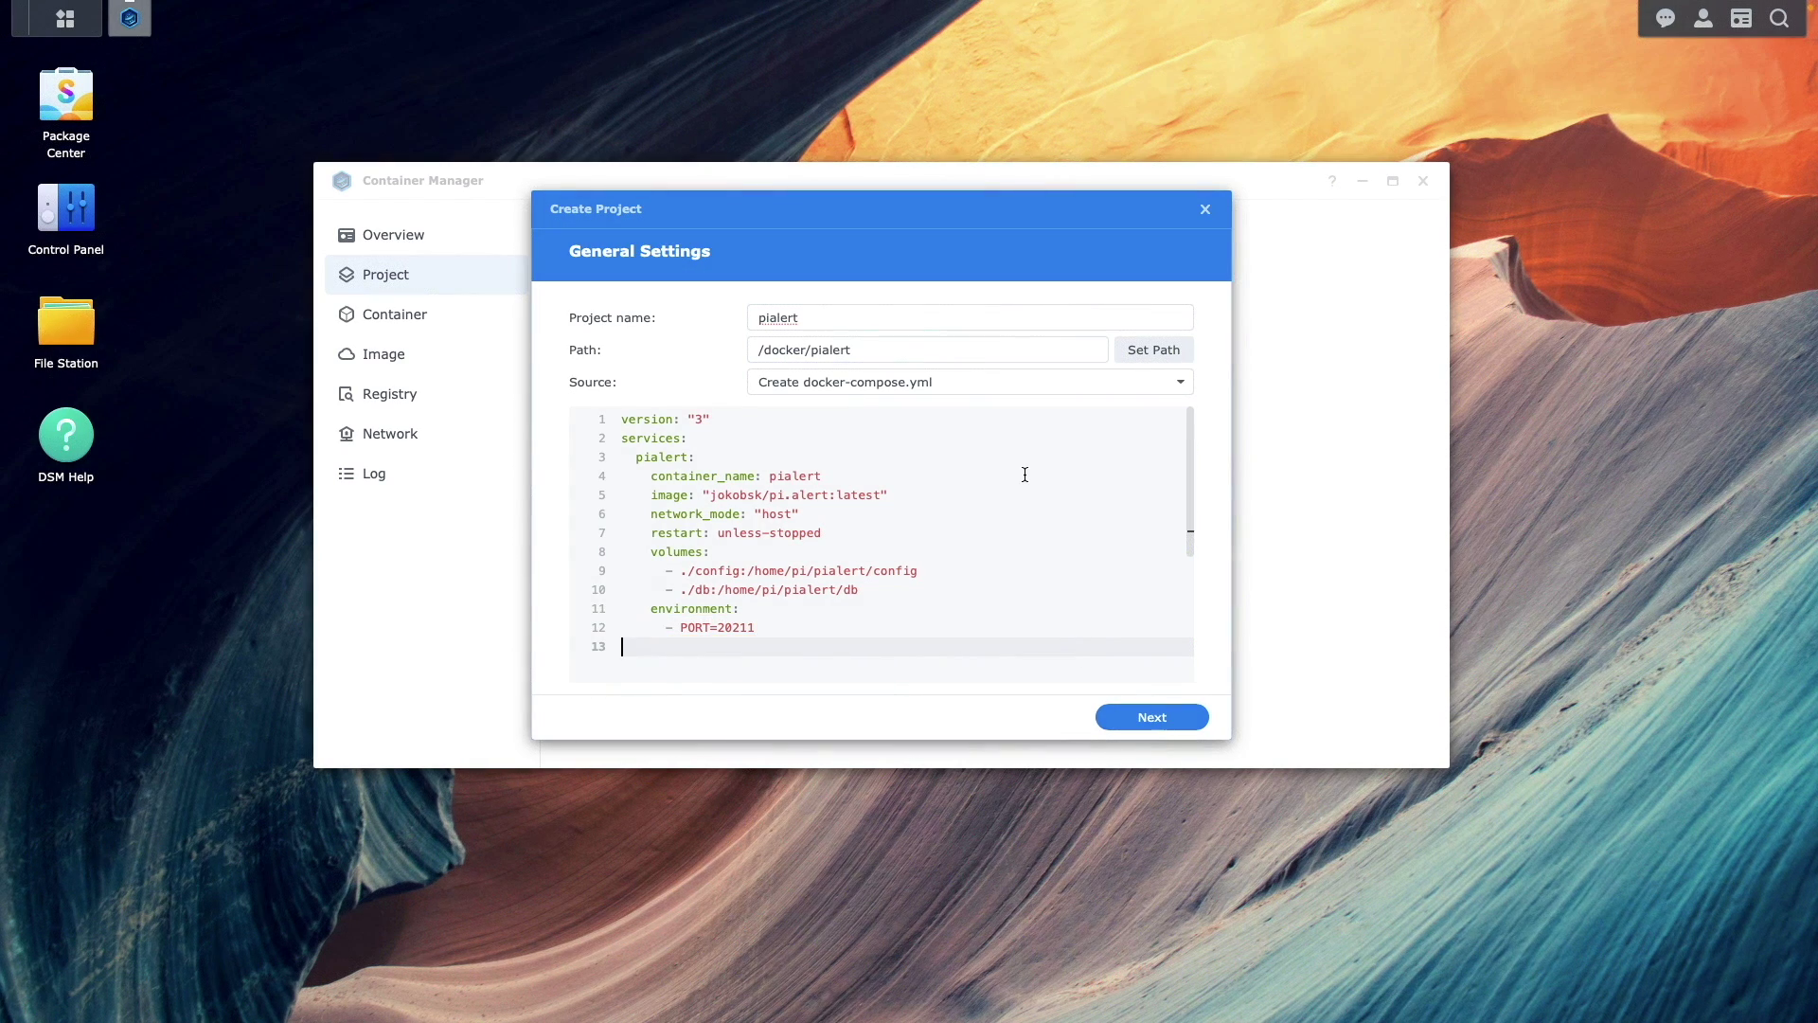
- Skip the web portal settings and finish so the pialert project is created and started
left_click(1188, 718)
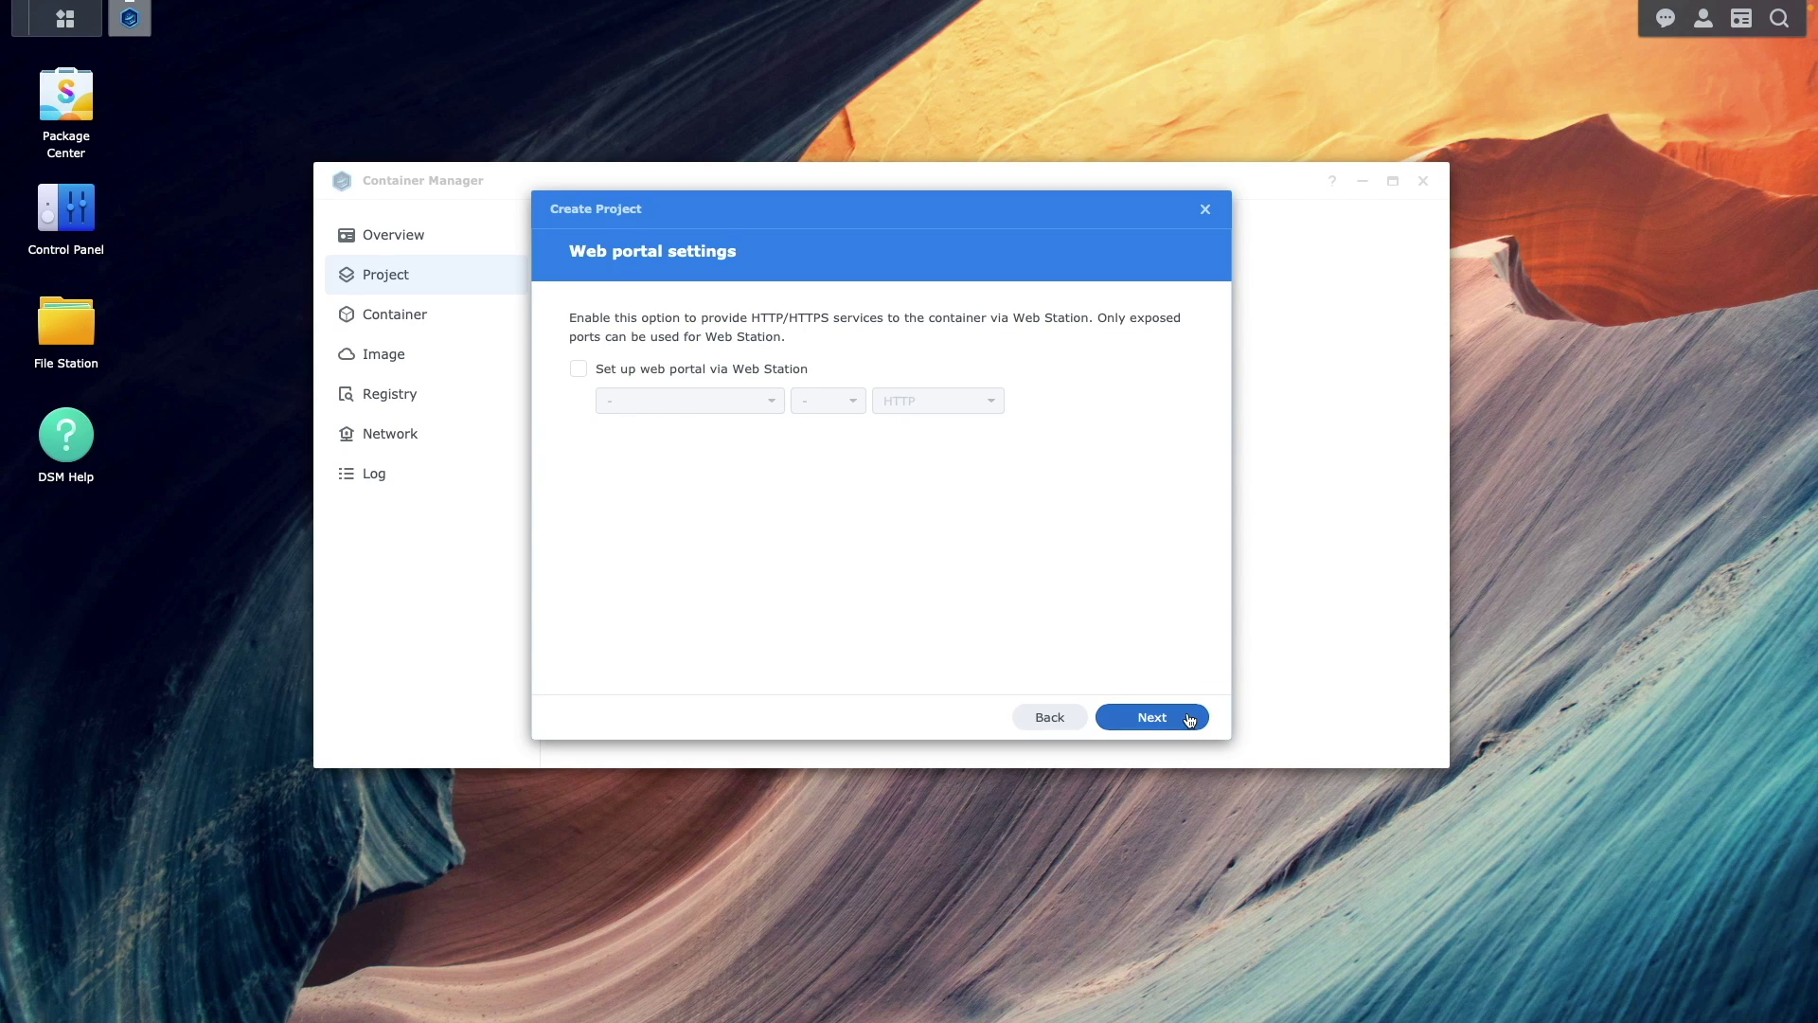
left_click(1187, 718)
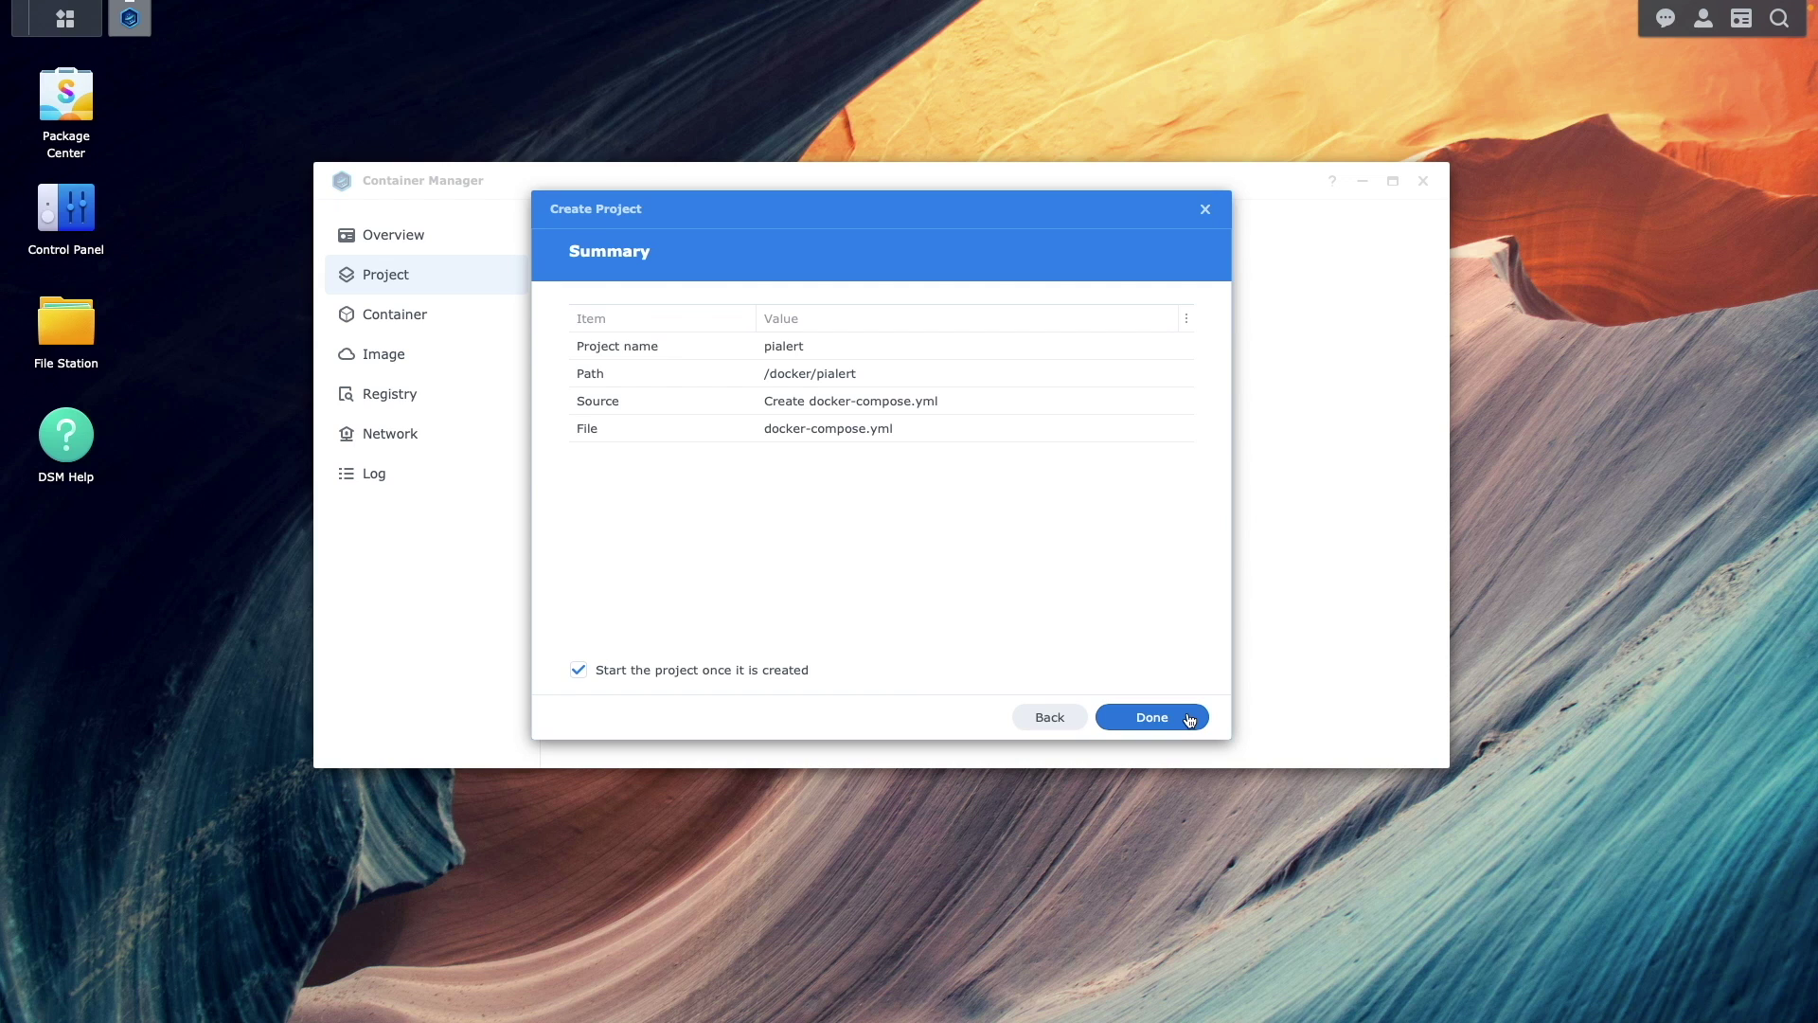
left_click(1187, 718)
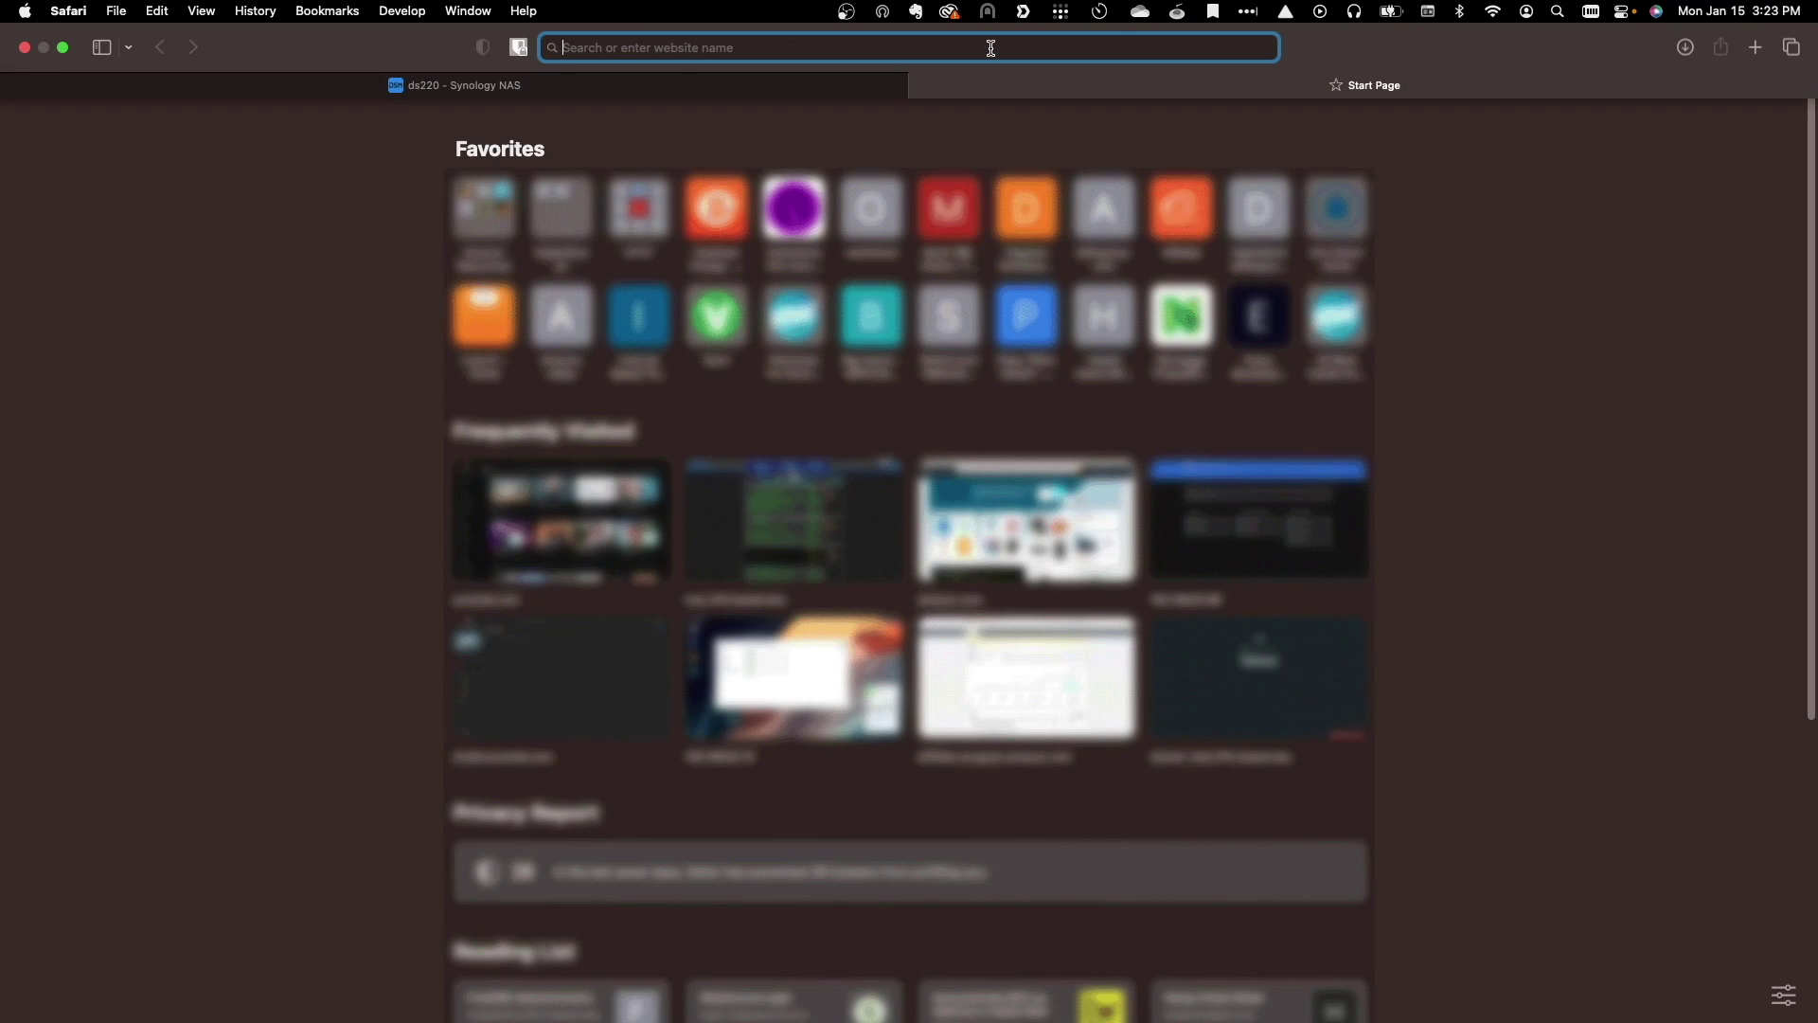
- Load Pi.Alert at 192.168.72.20:20211/ in Safari and reload until its devices appear
type("192.168.72.")
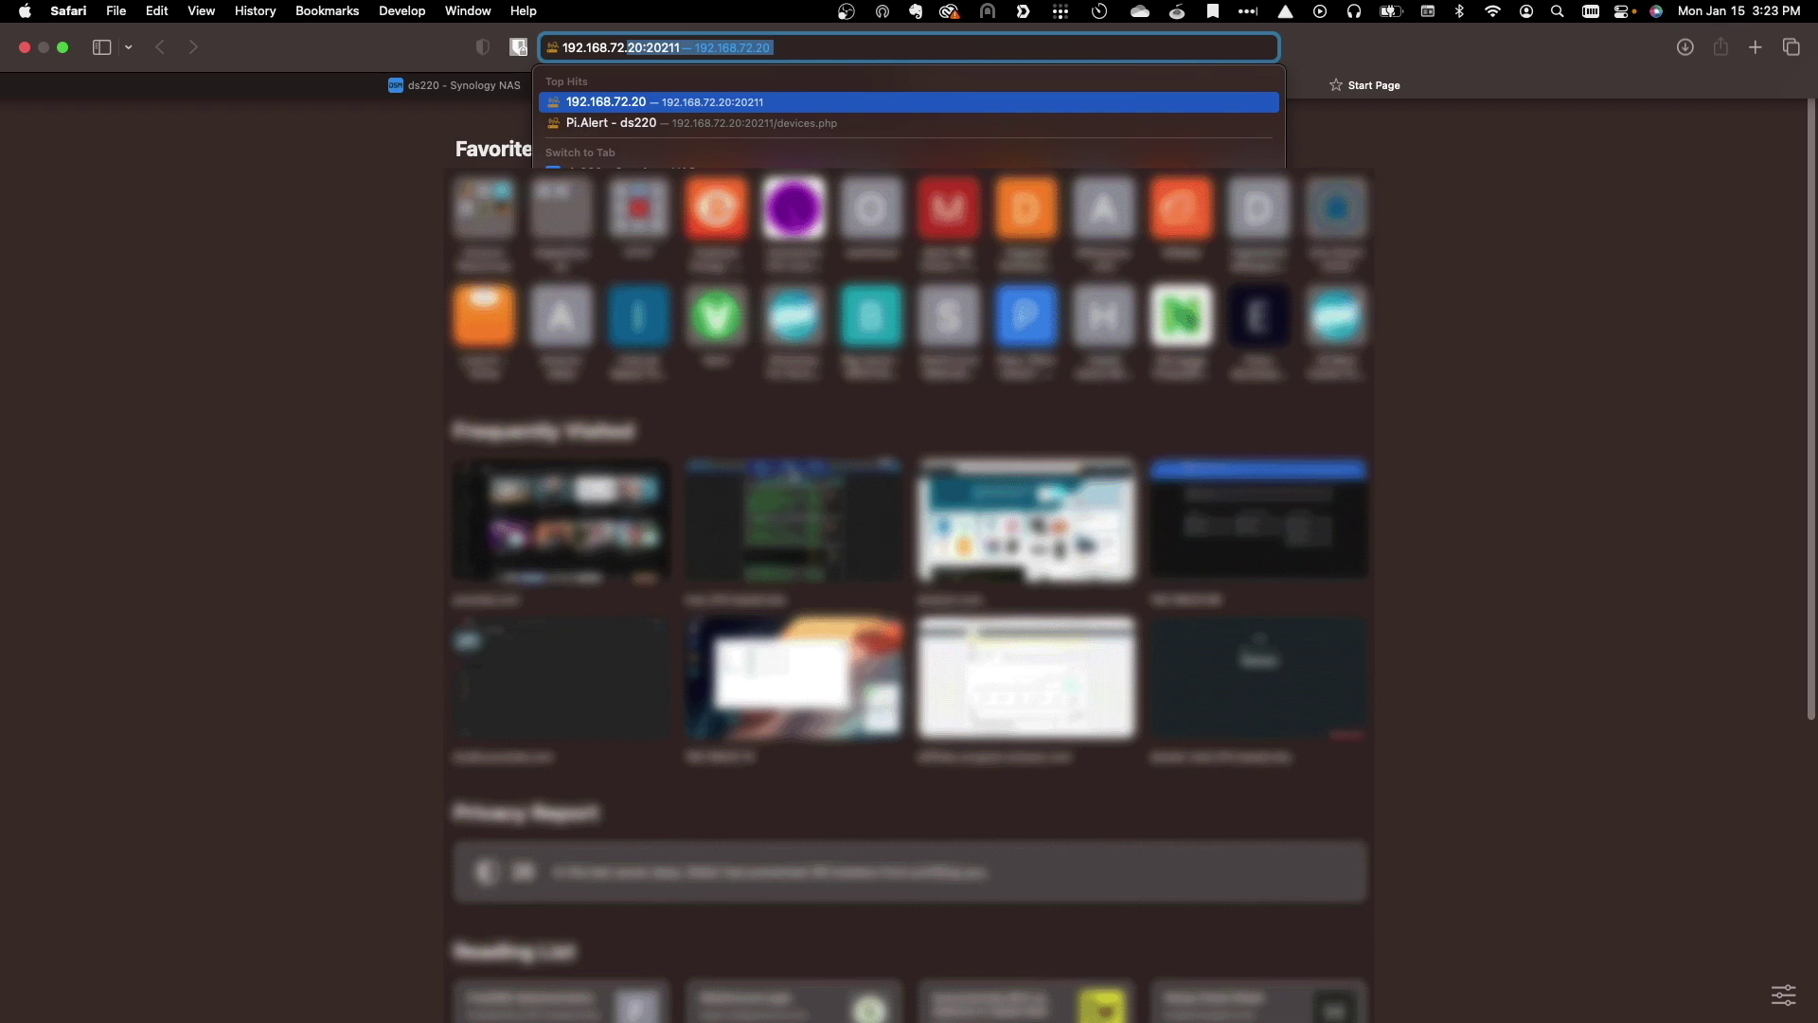
type("20")
key("Right")
type("/")
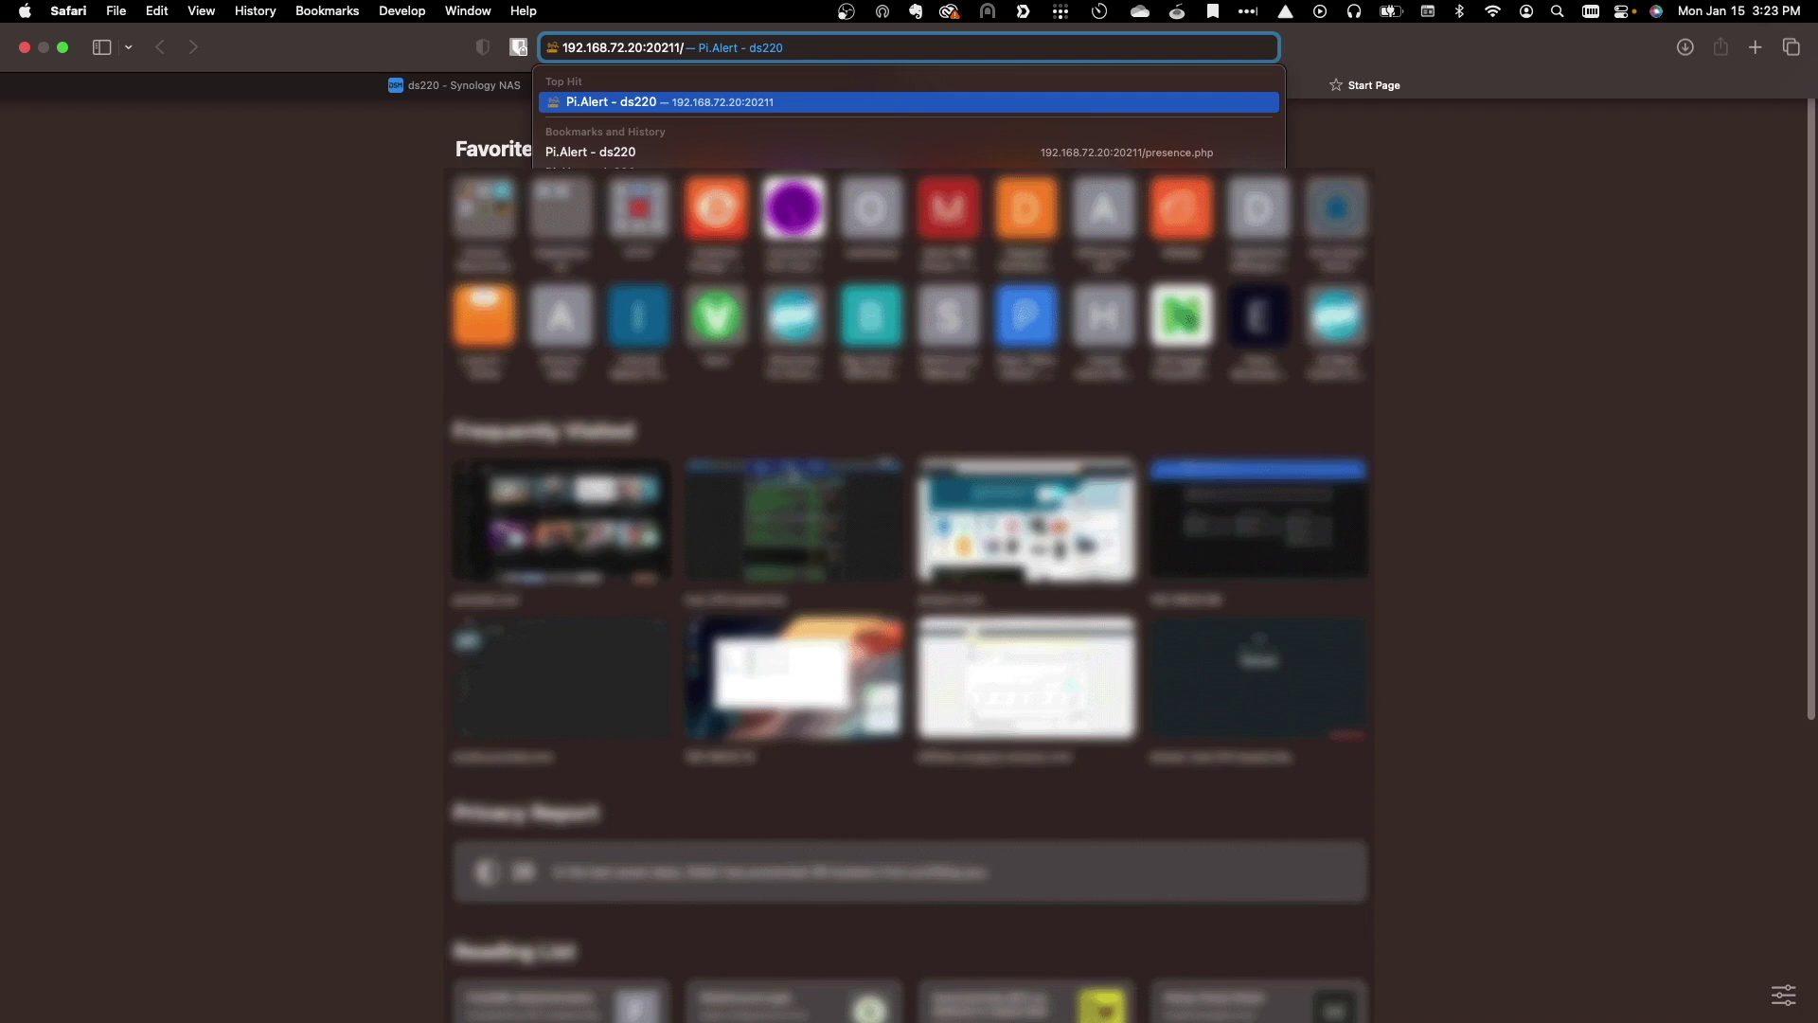
key("Return")
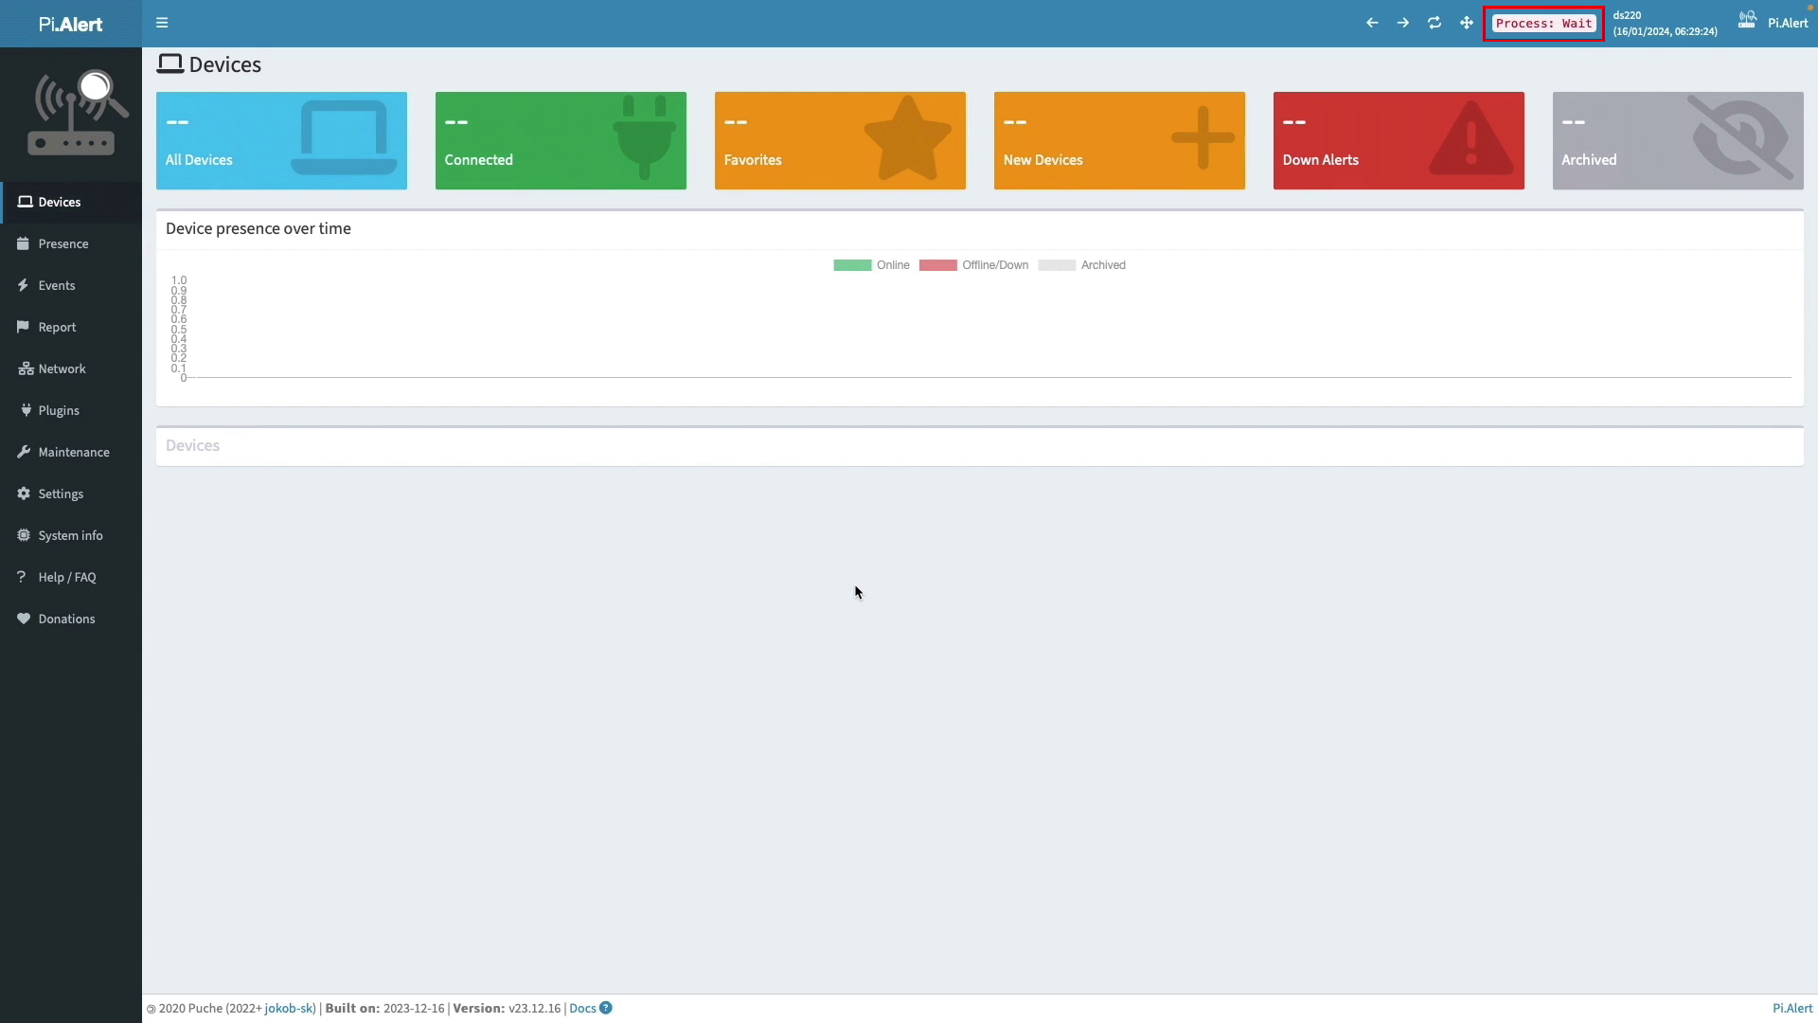
mouse_move(1177, 63)
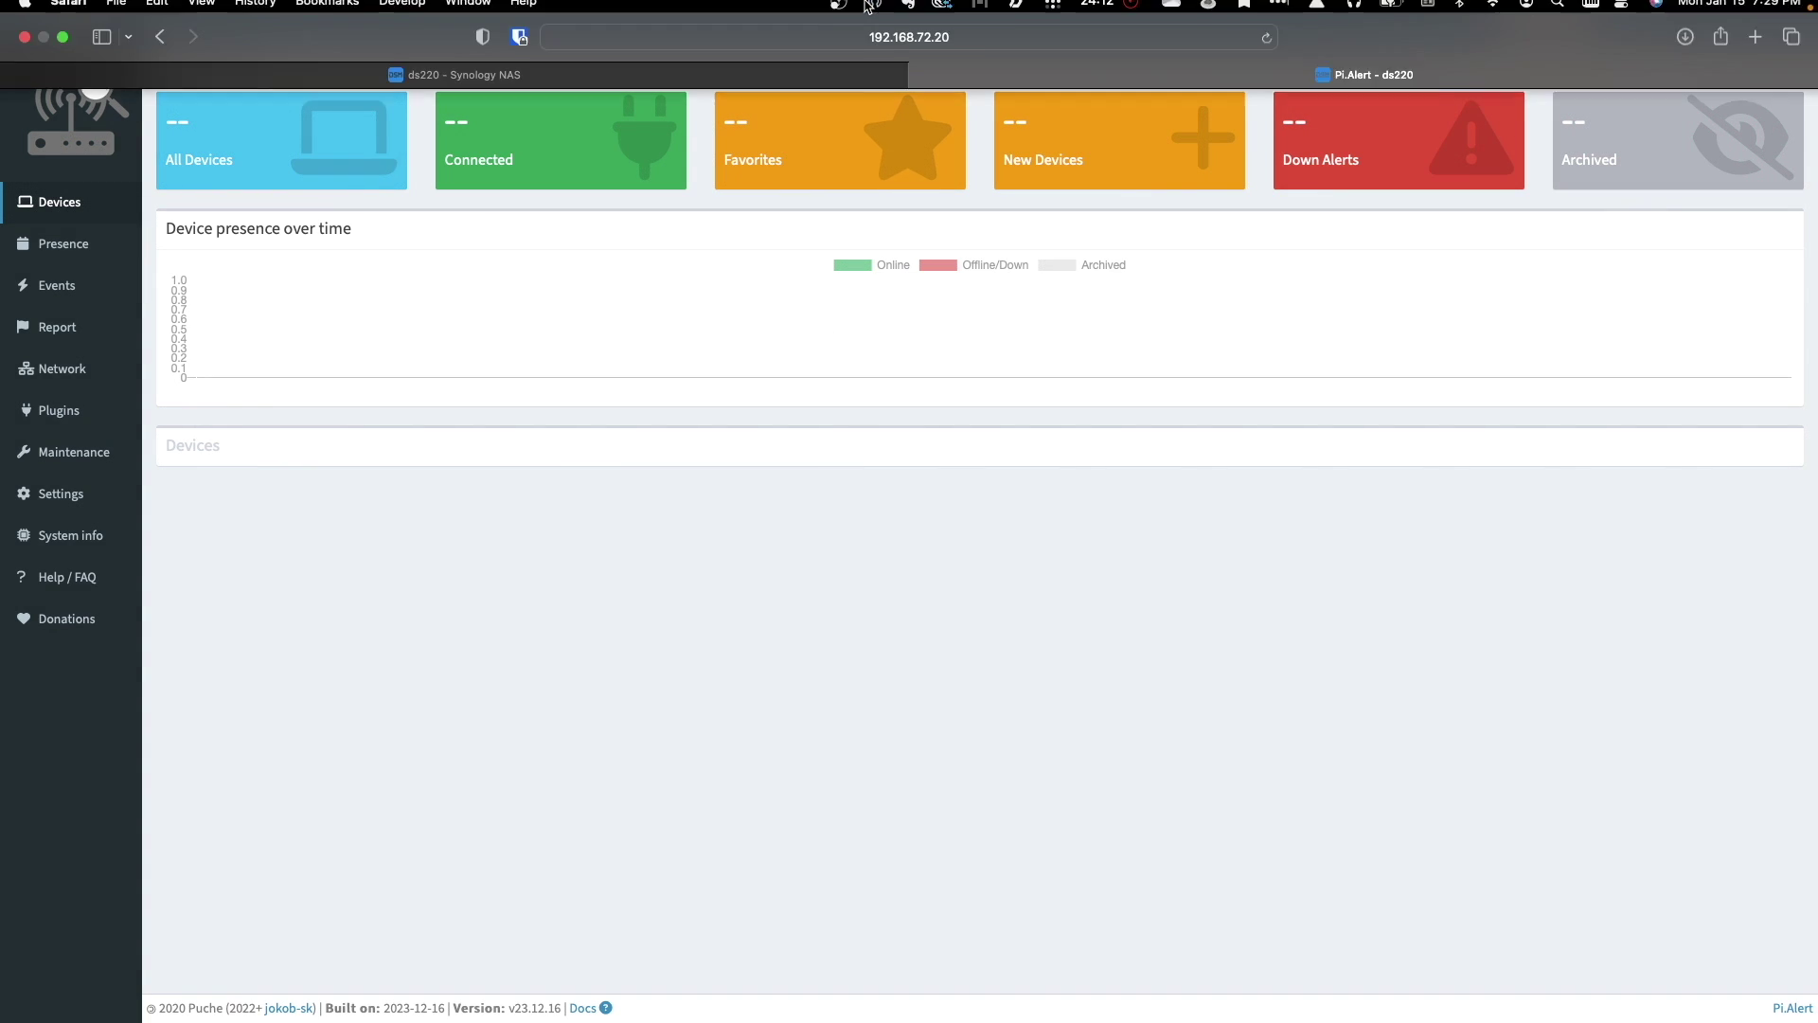
left_click(1267, 49)
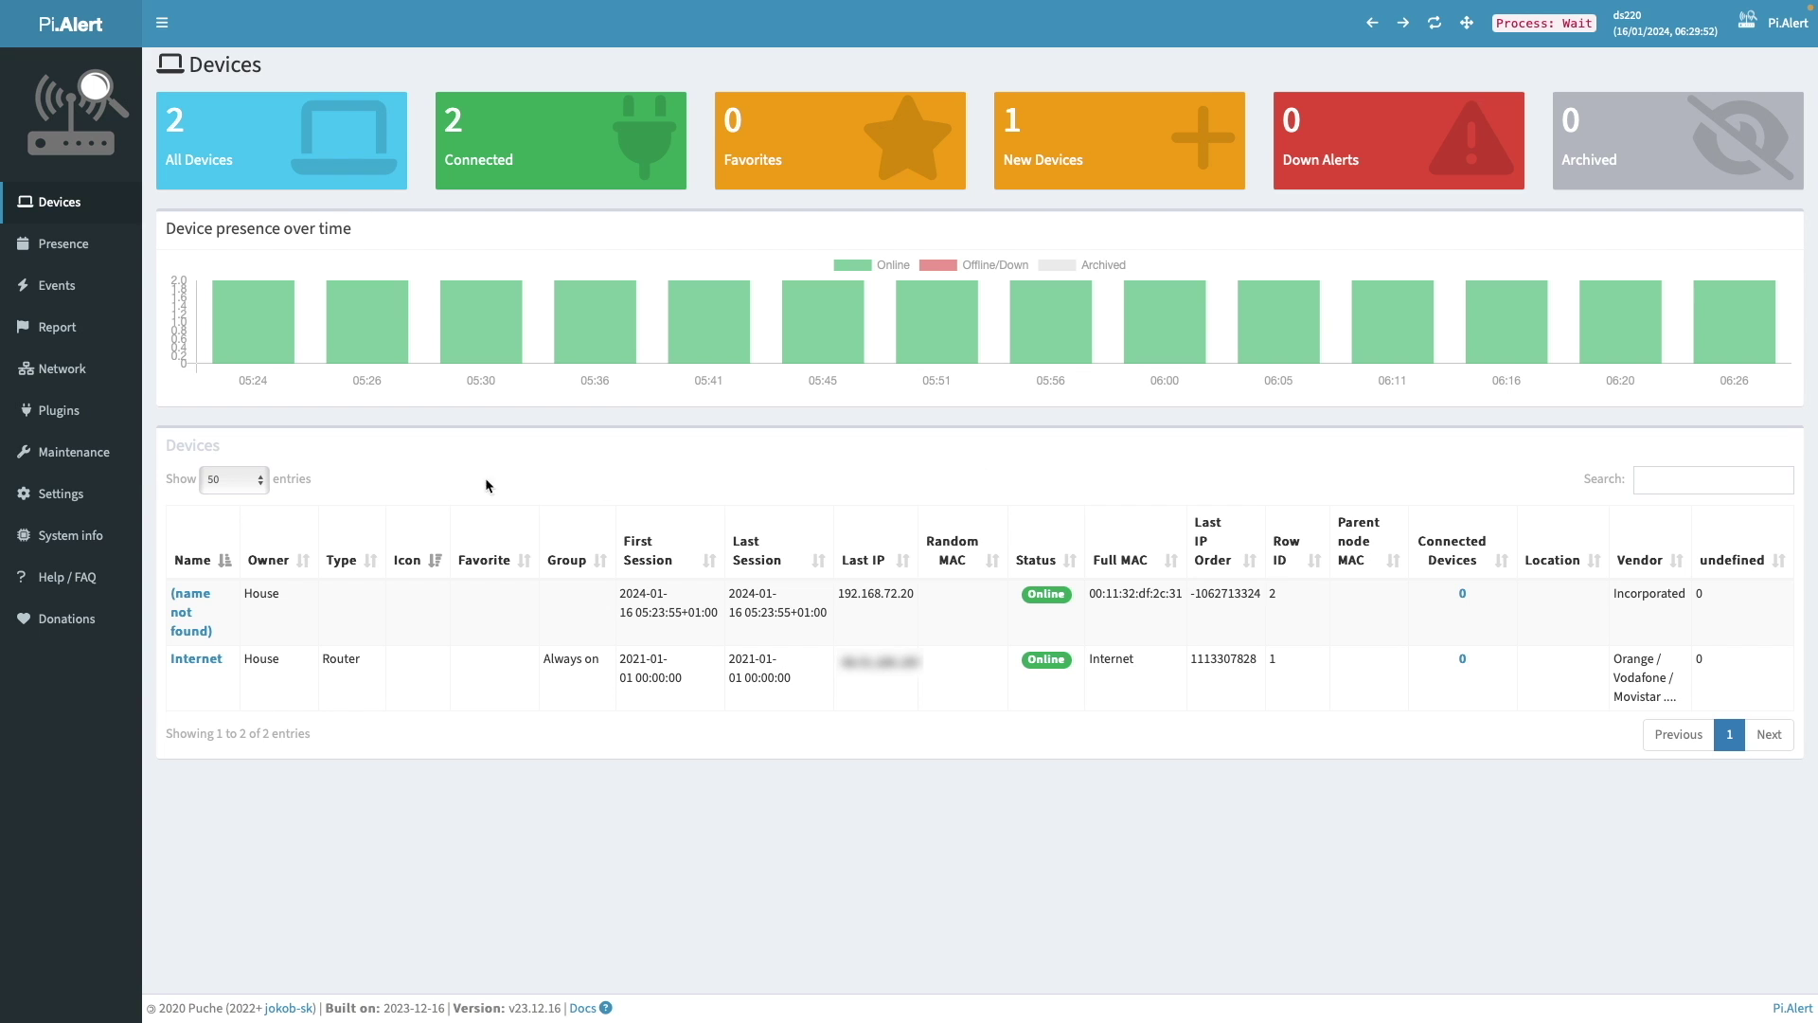
- Set the Pi.Alert time zone to Pacific/Honolulu
left_click(79, 496)
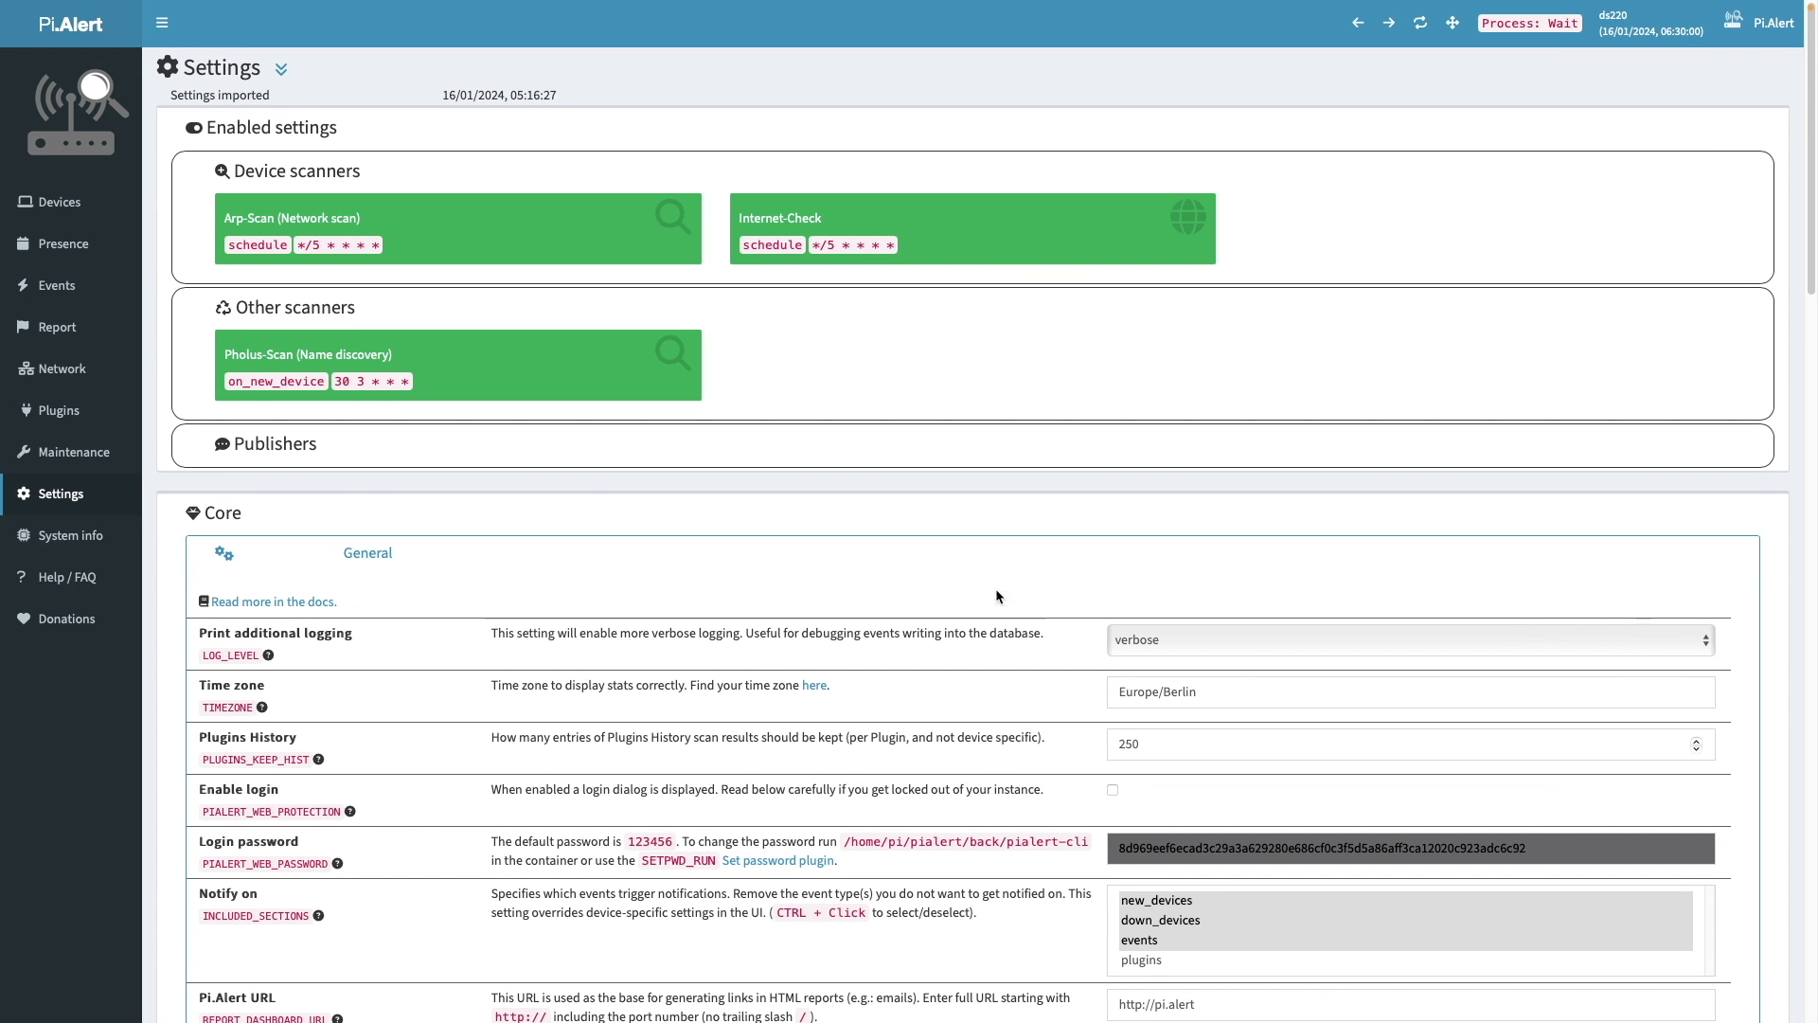
left_click(1198, 692)
key("ctrl+a")
type("Pacific/Ho")
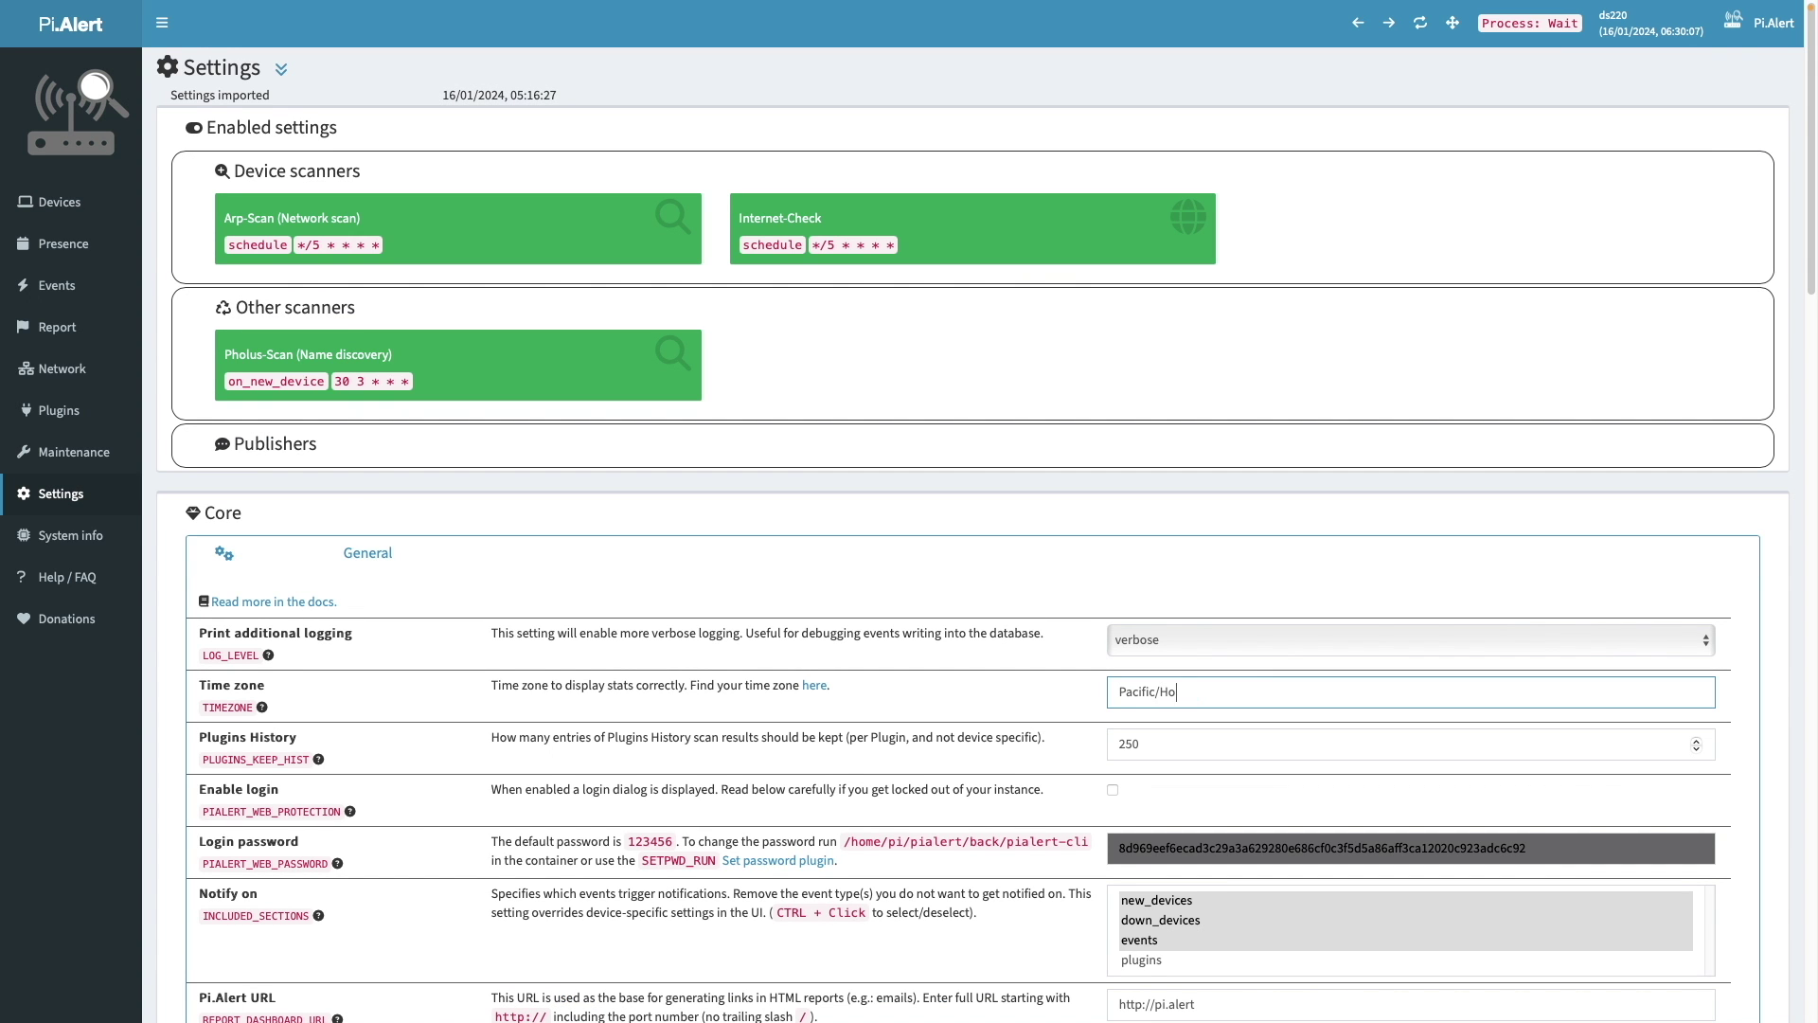
type("nolulu")
scroll(1812, 317, "down", 2)
scroll(1811, 317, "down", 5)
left_click(1195, 499)
key("BackSpace")
key("BackSpace")
key("BackSpace")
key("BackSpace")
key("BackSpace")
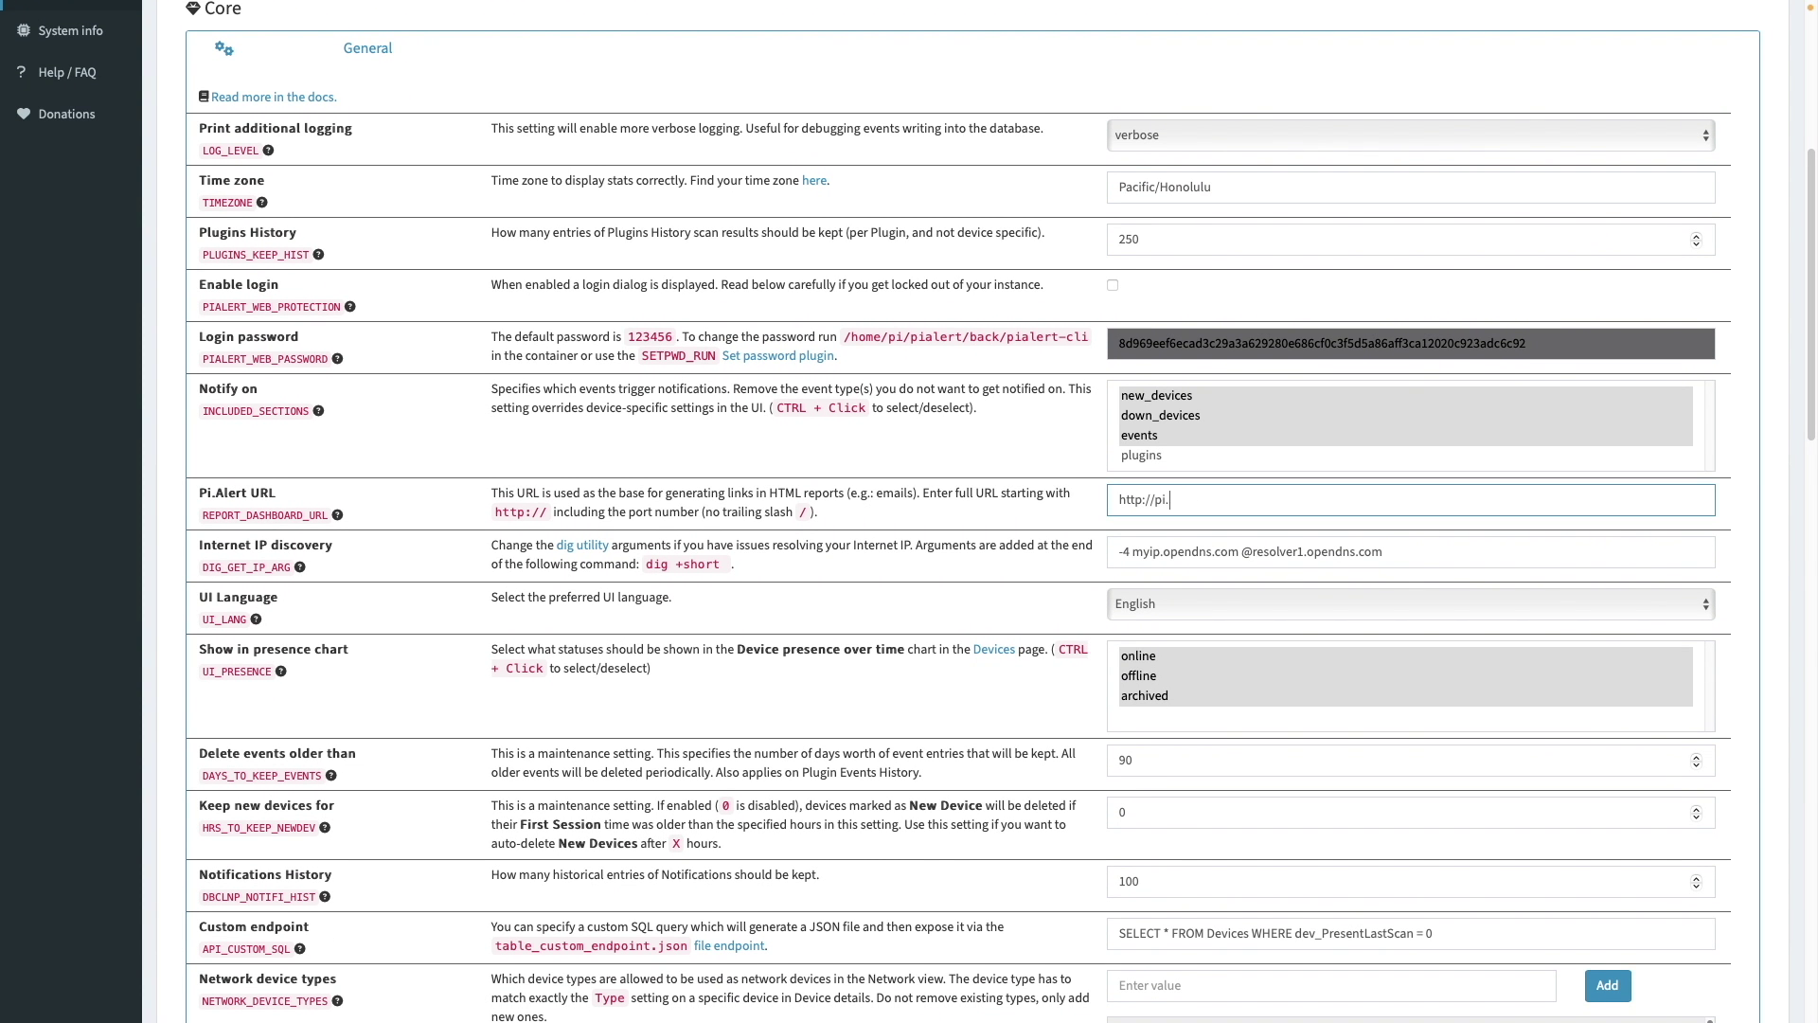
key("BackSpace")
key("BackSpace")
key("BackSpace")
type("192.168.7")
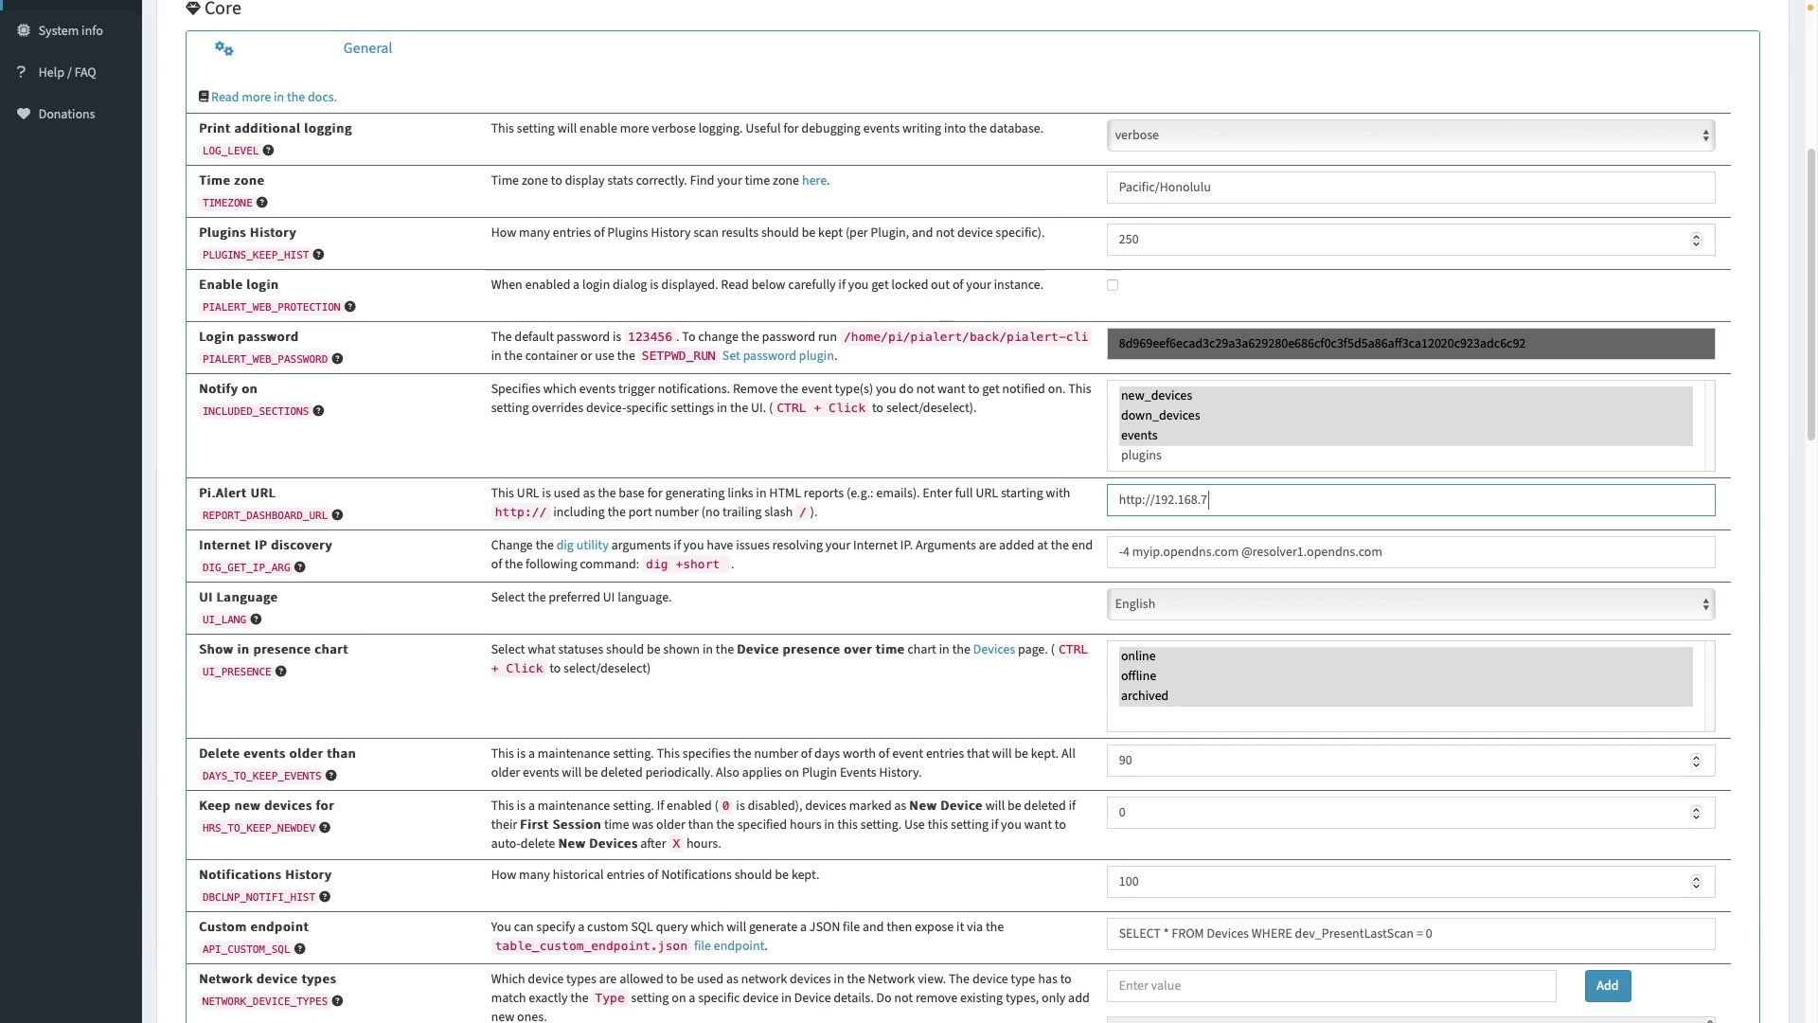
type("2.20:20211")
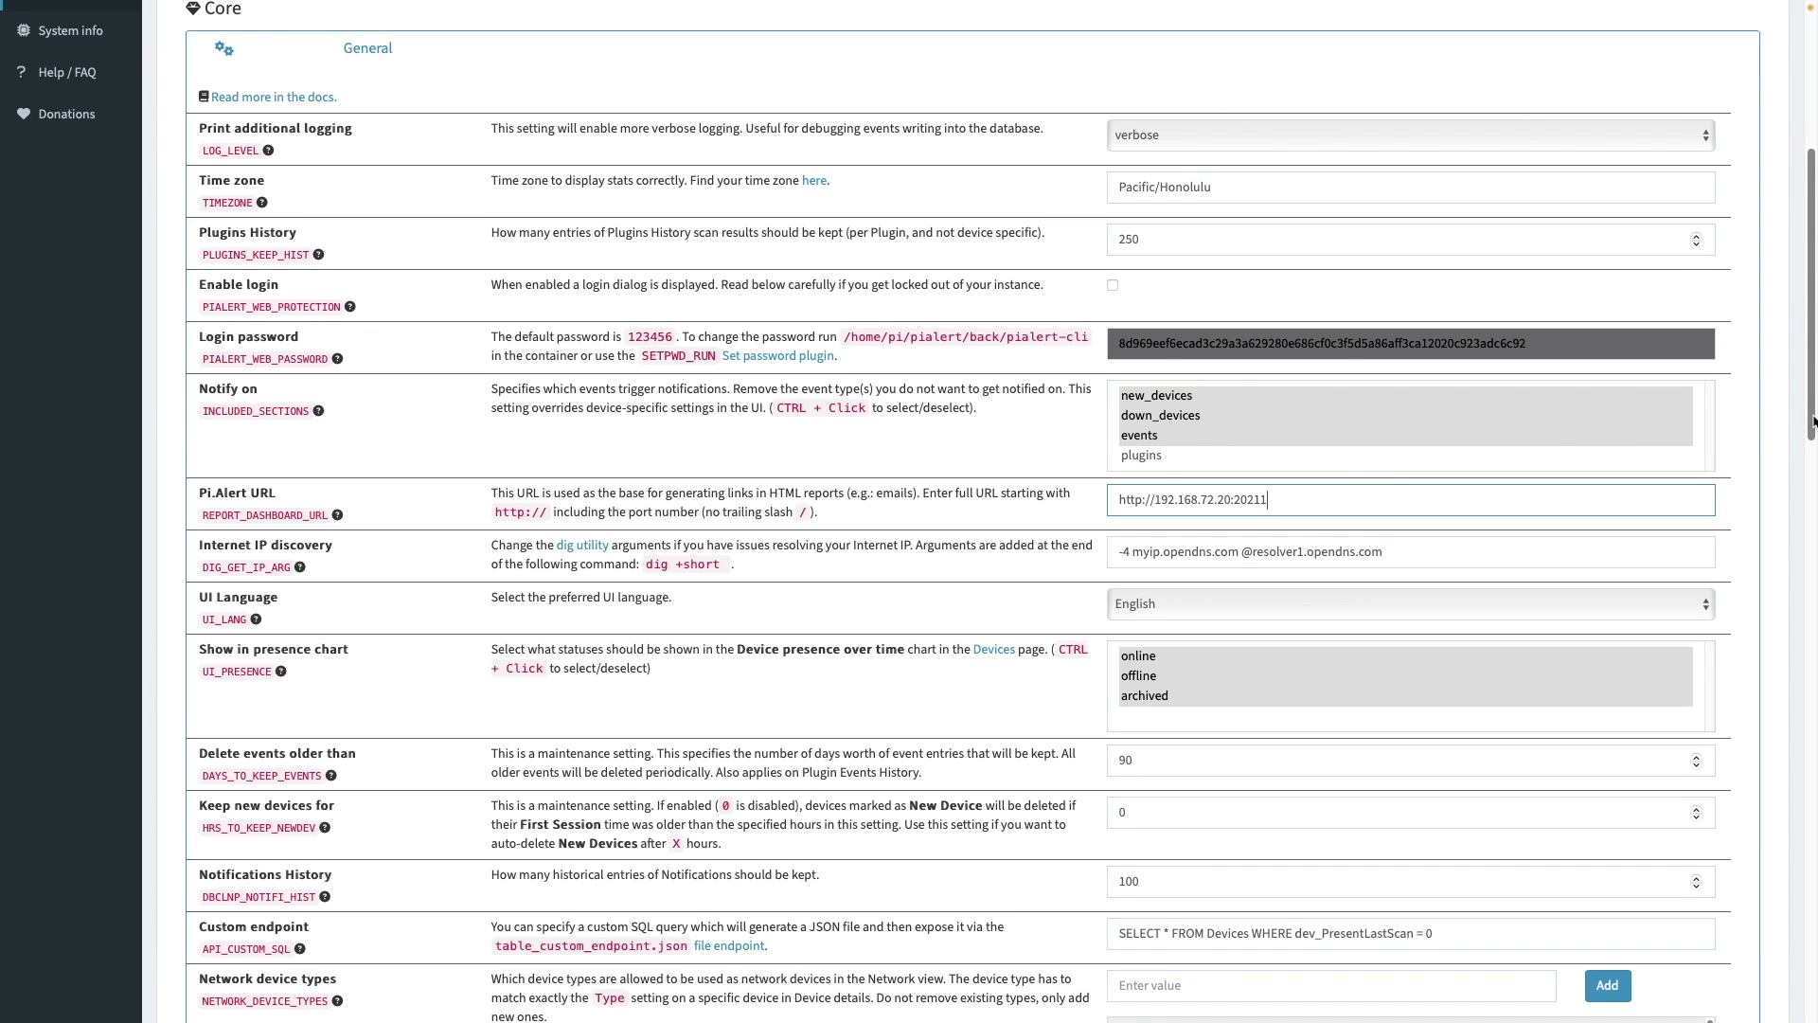
left_click_drag(1812, 422, 1810, 773)
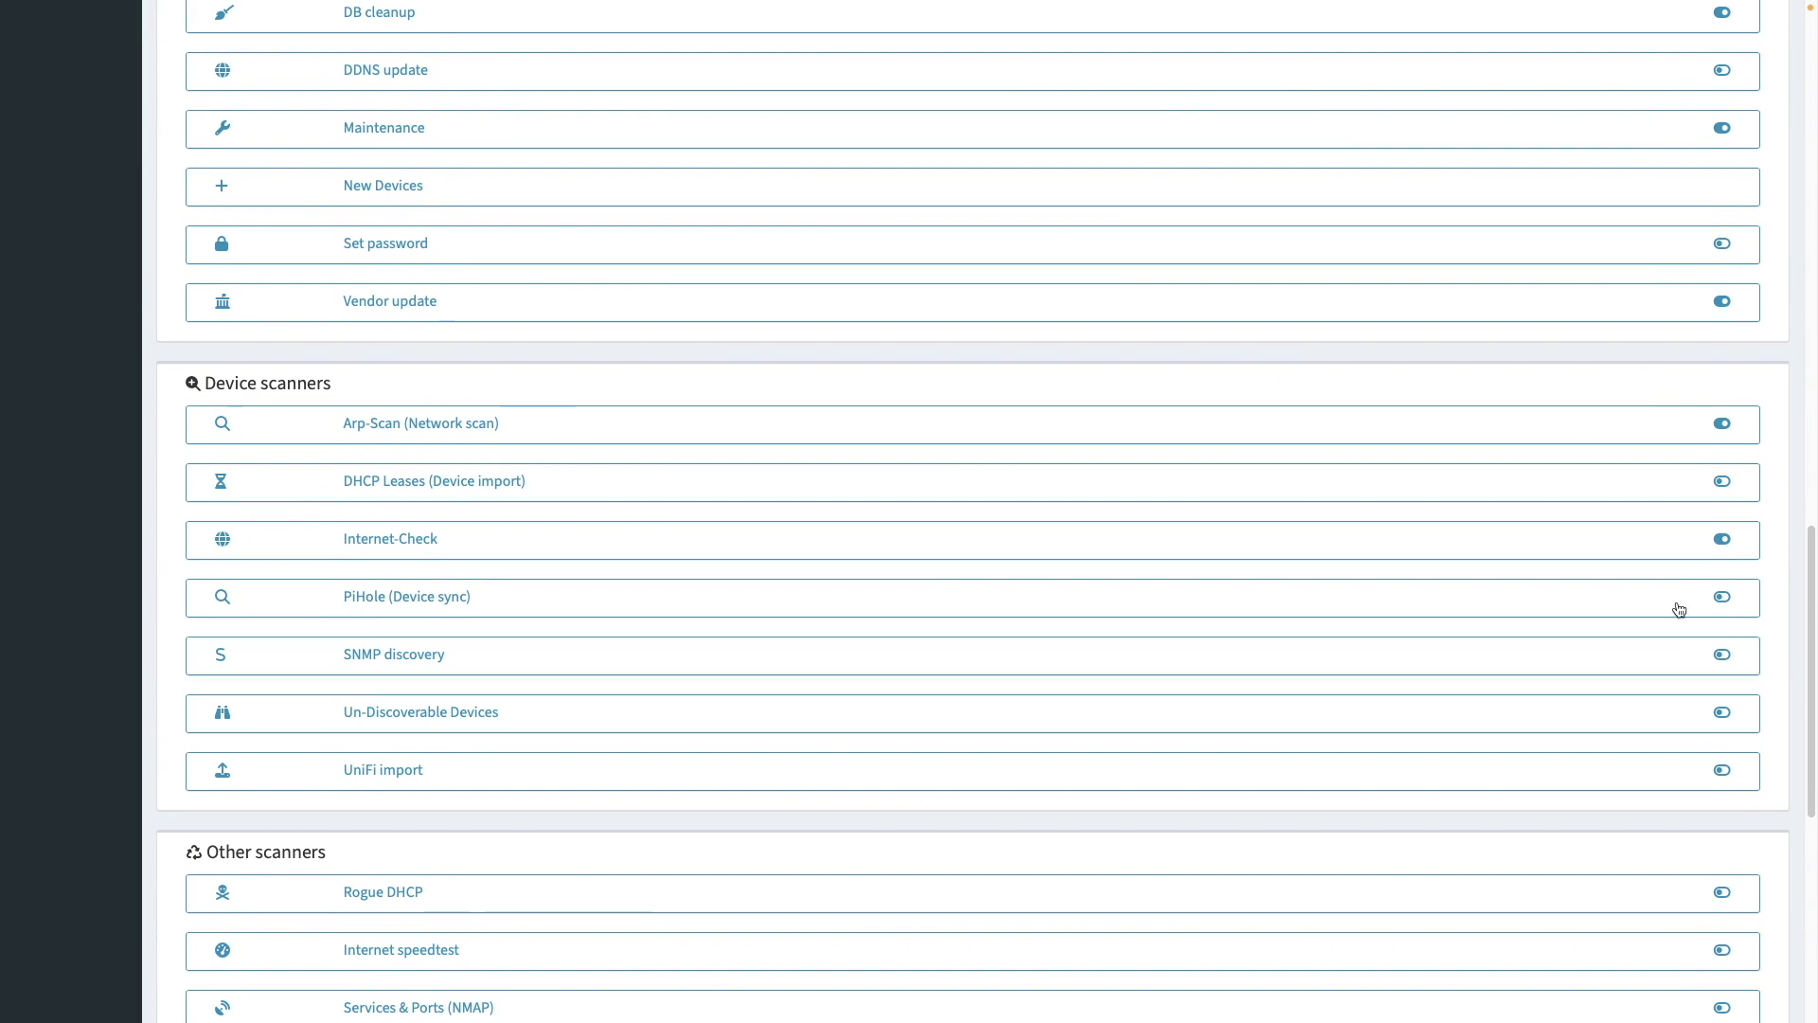
- Empty the Arp-Scan subnet list and enter 192.168.72.0/24 as the scan subnet
left_click(1596, 439)
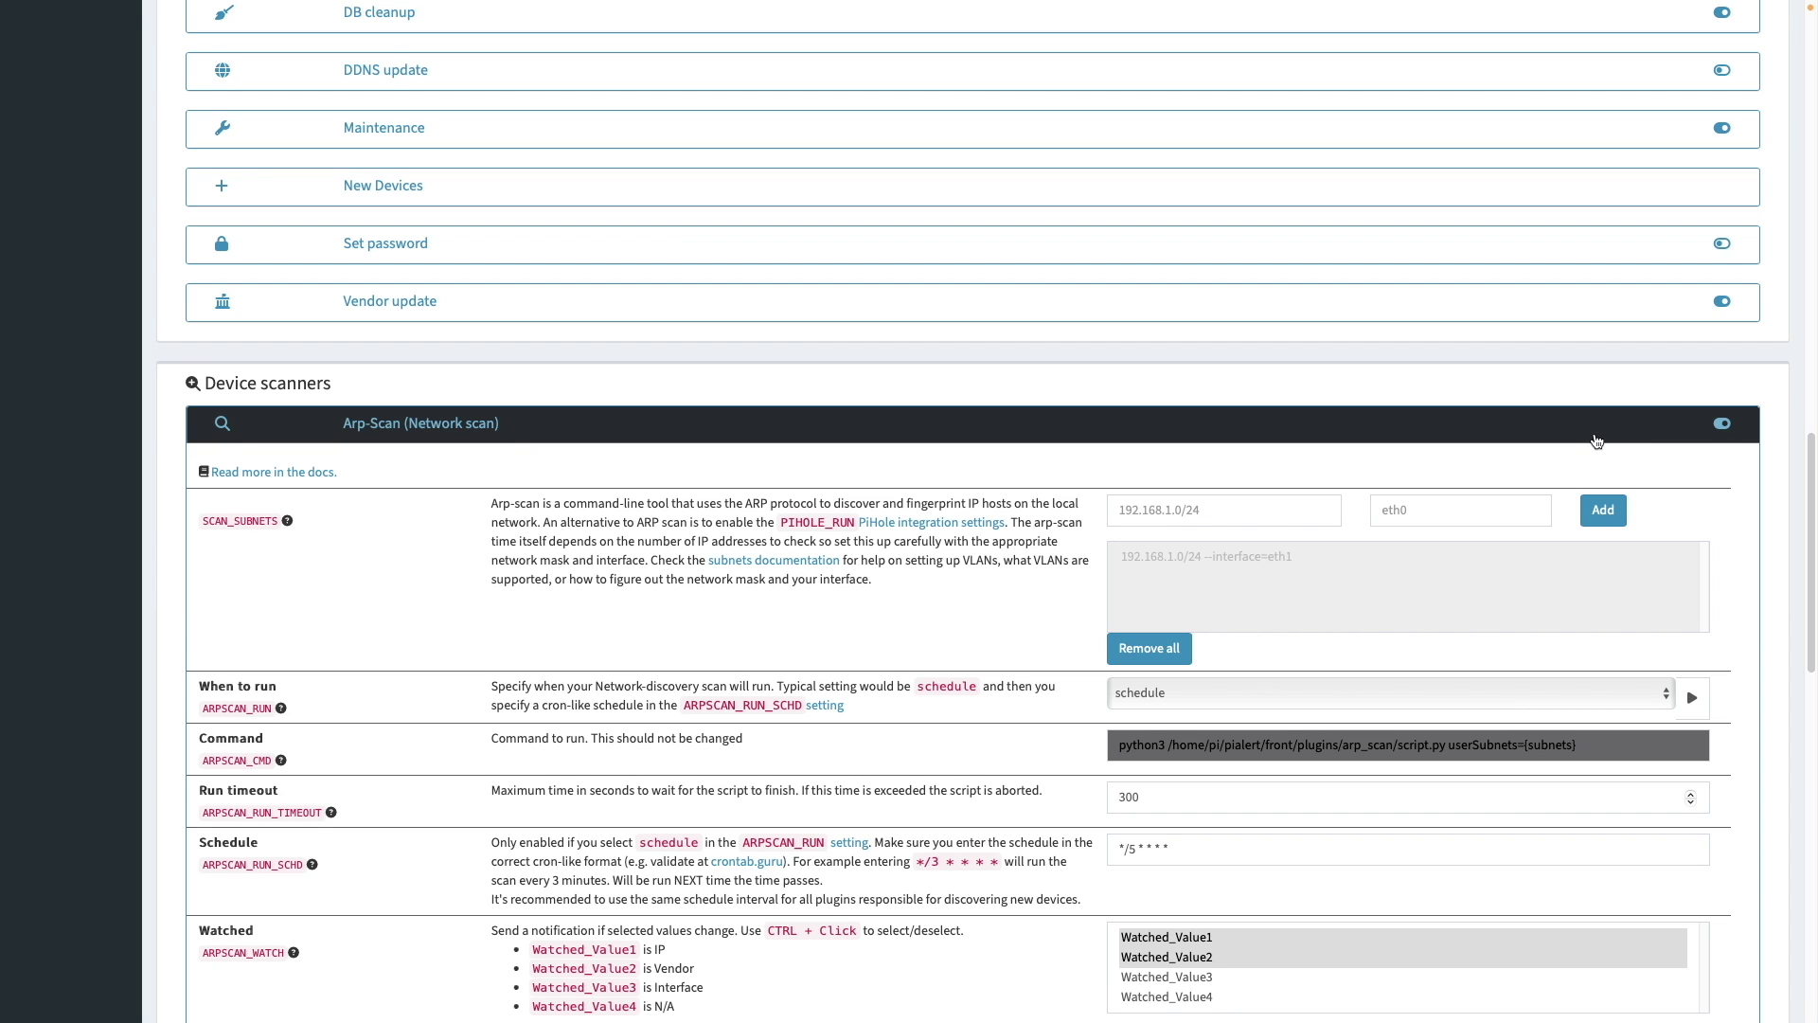
left_click(1179, 652)
left_click(1239, 511)
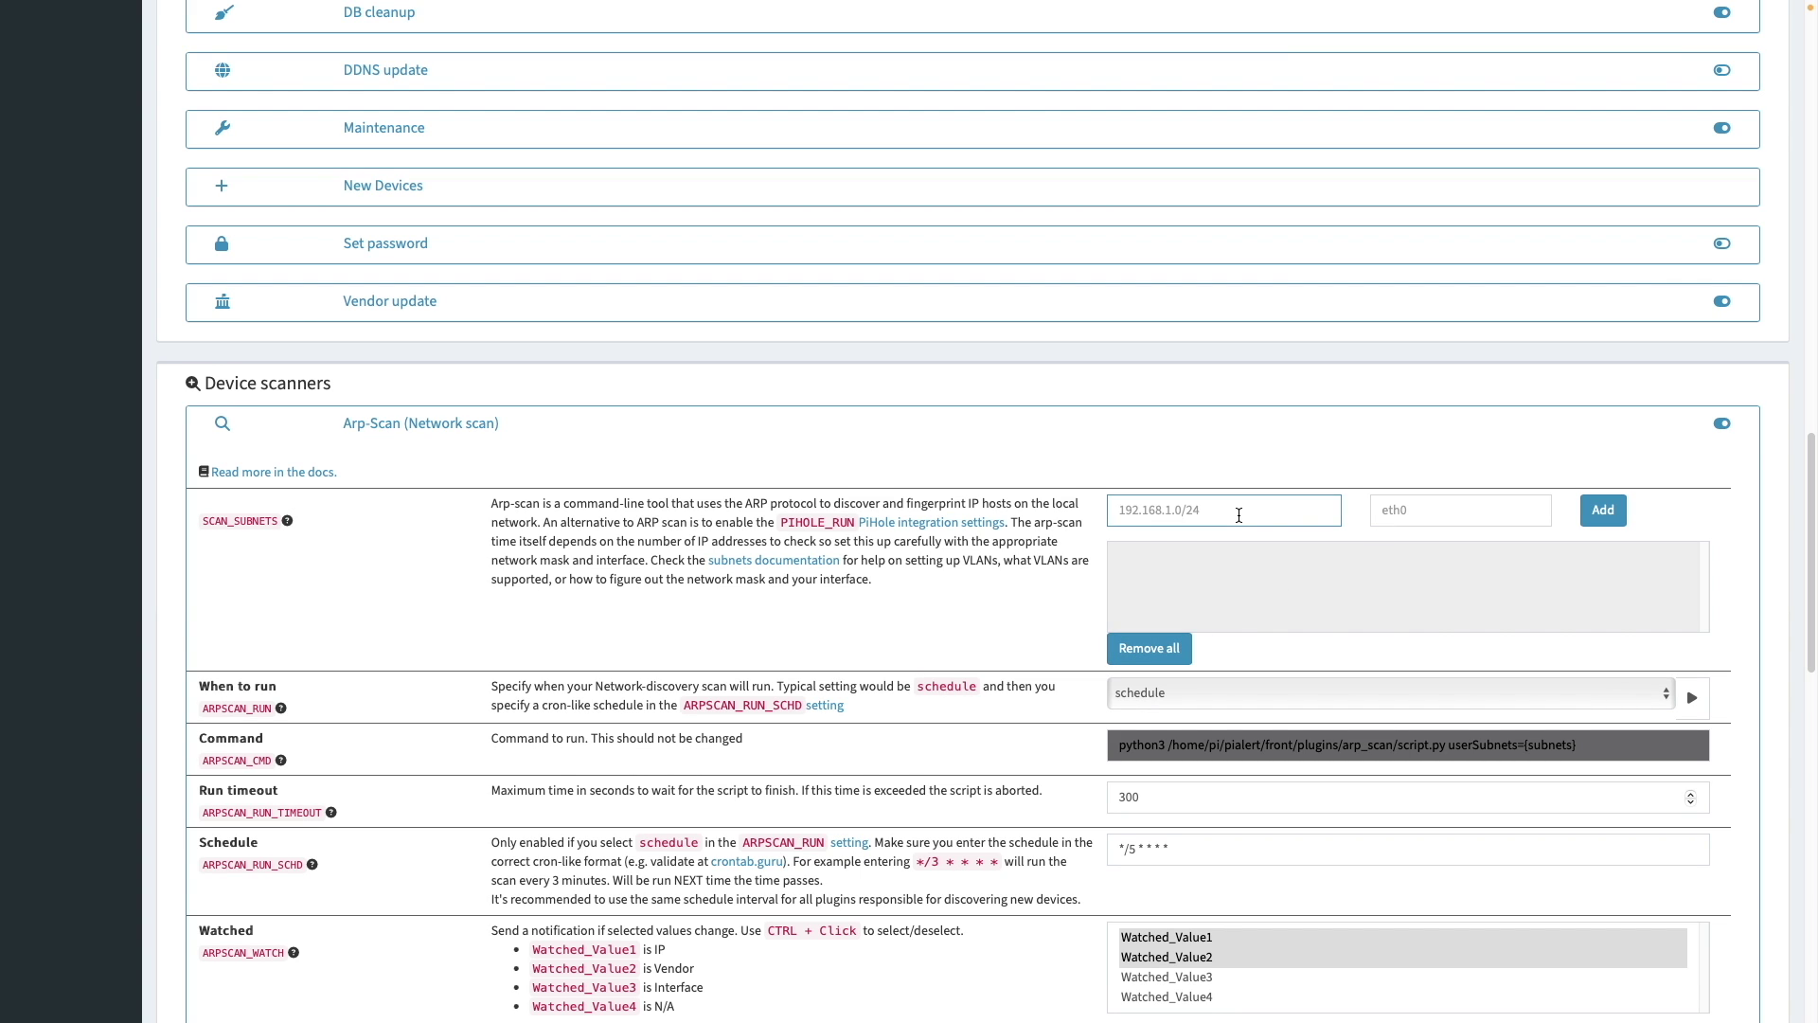
type("192.168.72.0/2")
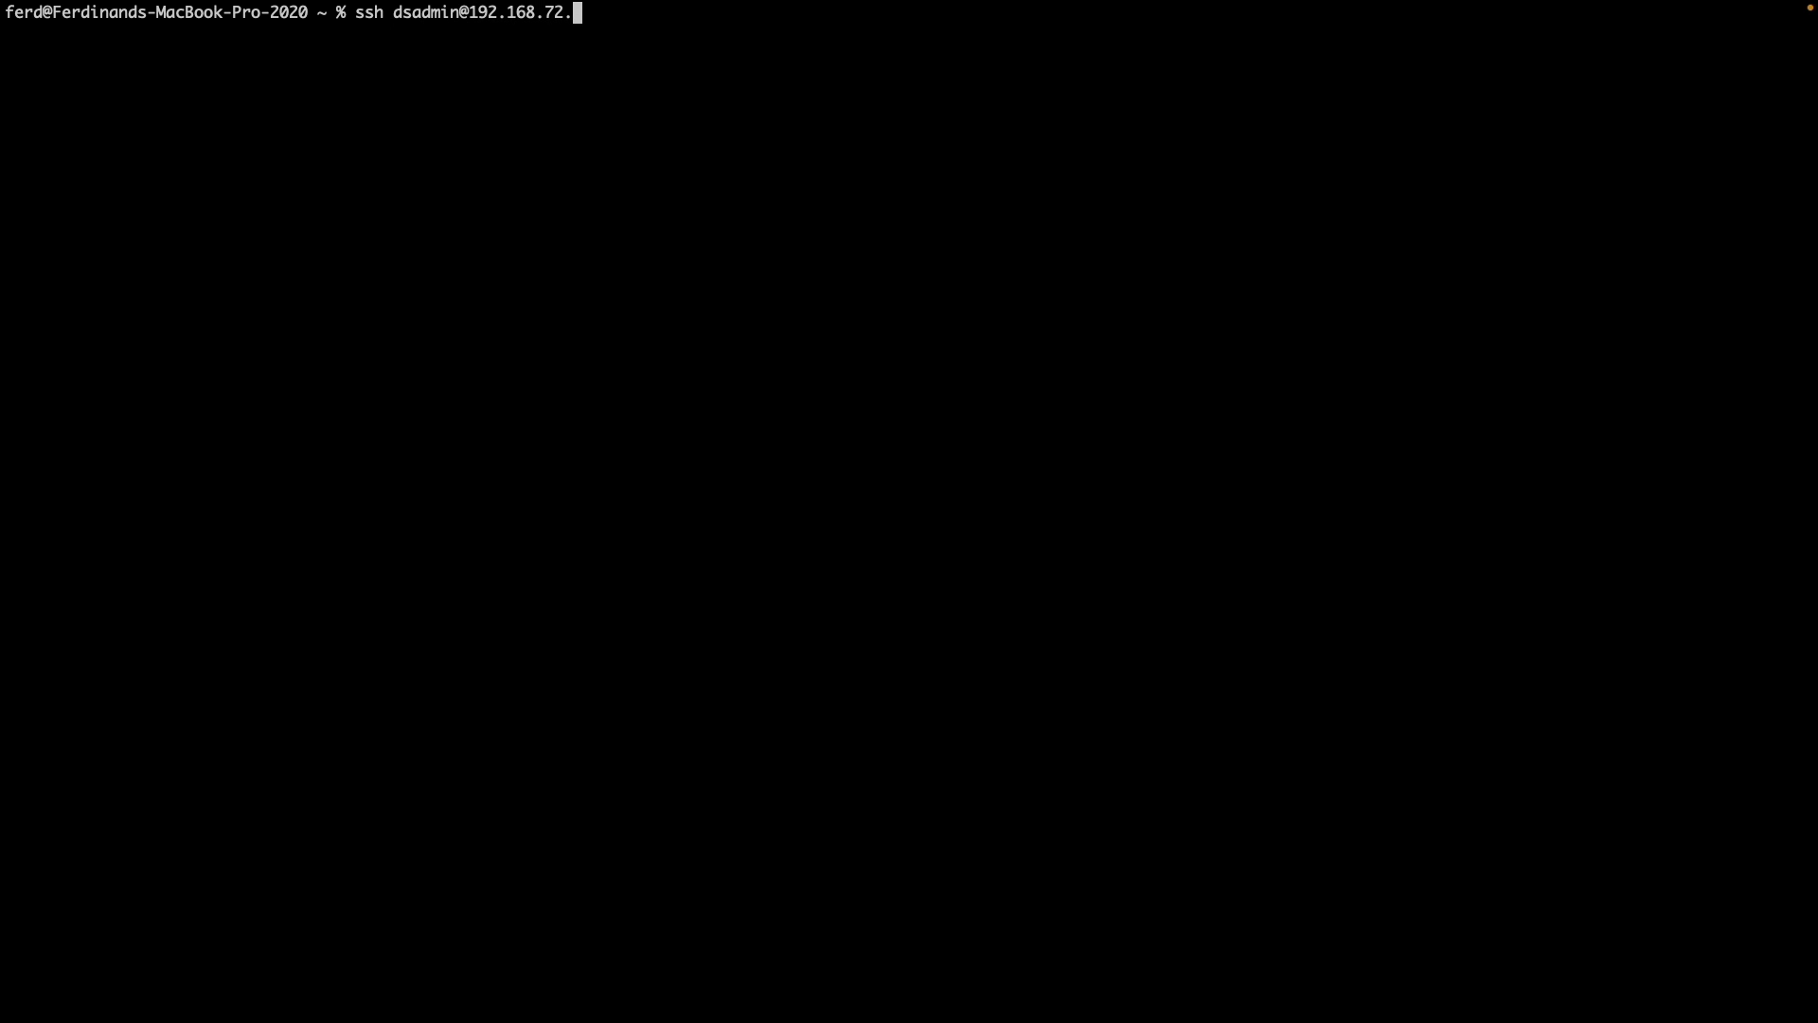
- Log in over SSH to the NAS at 192.168.72.20 and run 'ip address' to find its interface
key("Return")
key("Return")
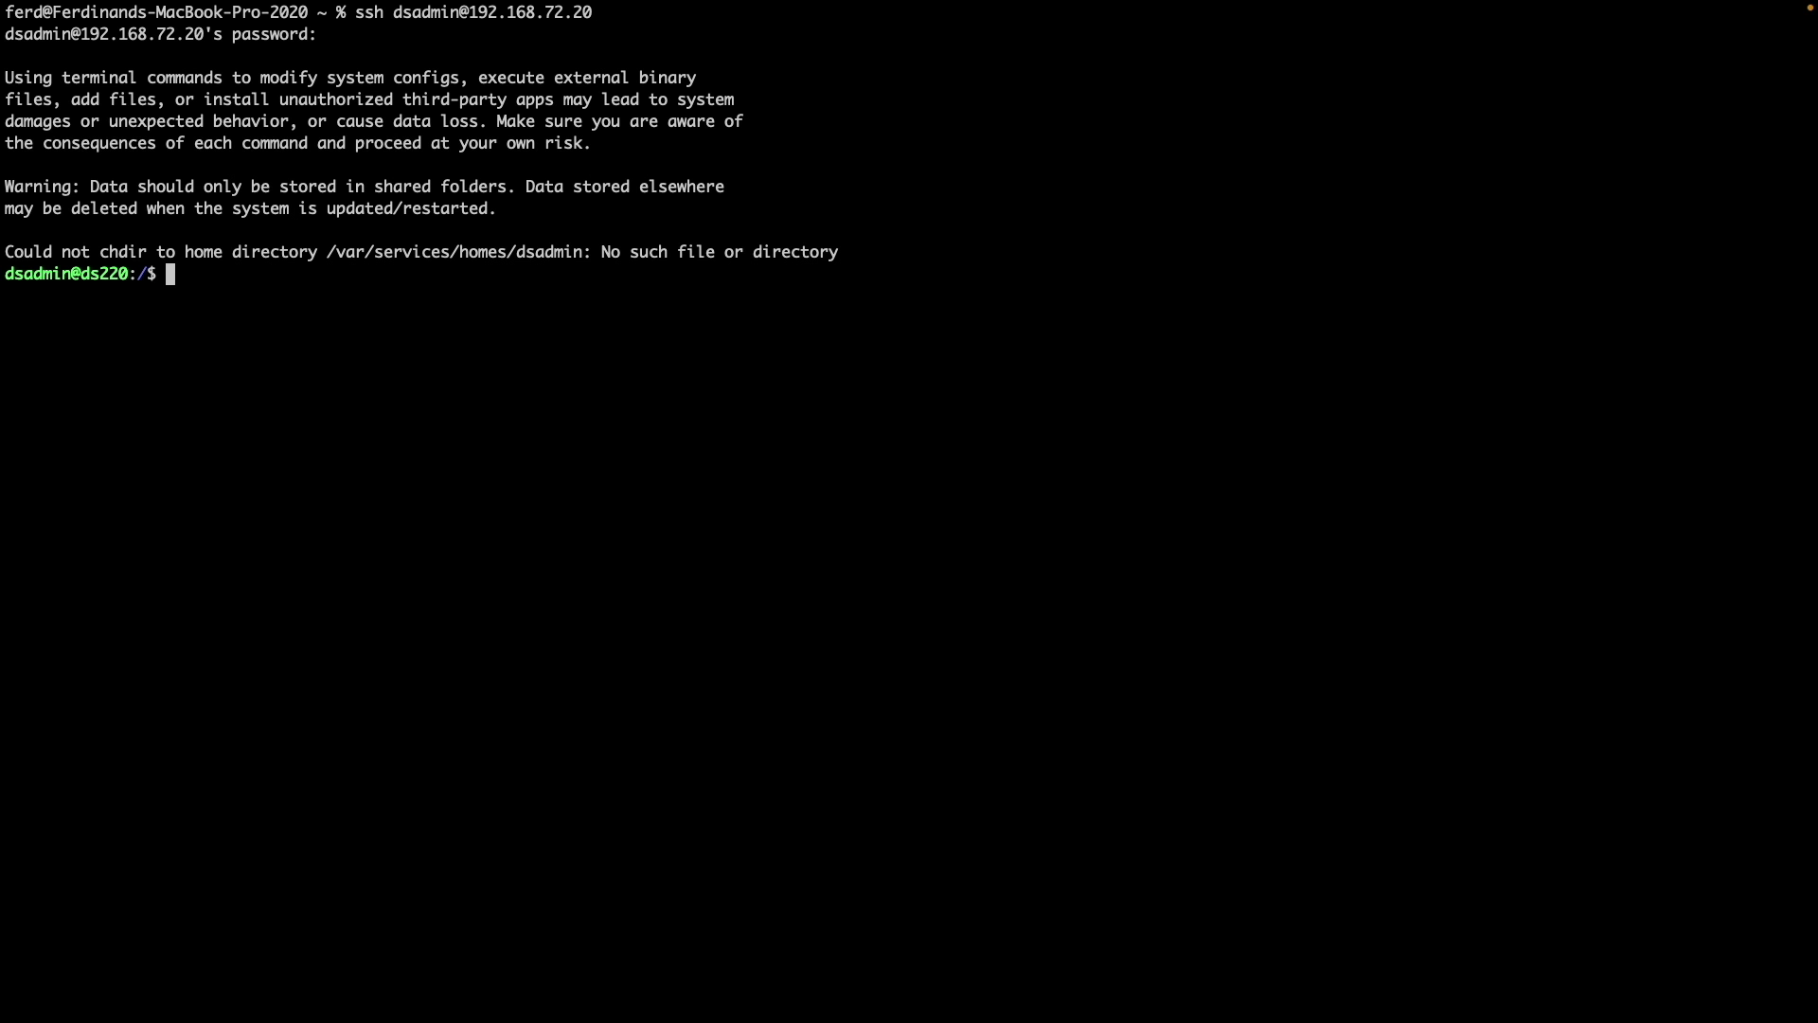
type("ip address")
key("Return")
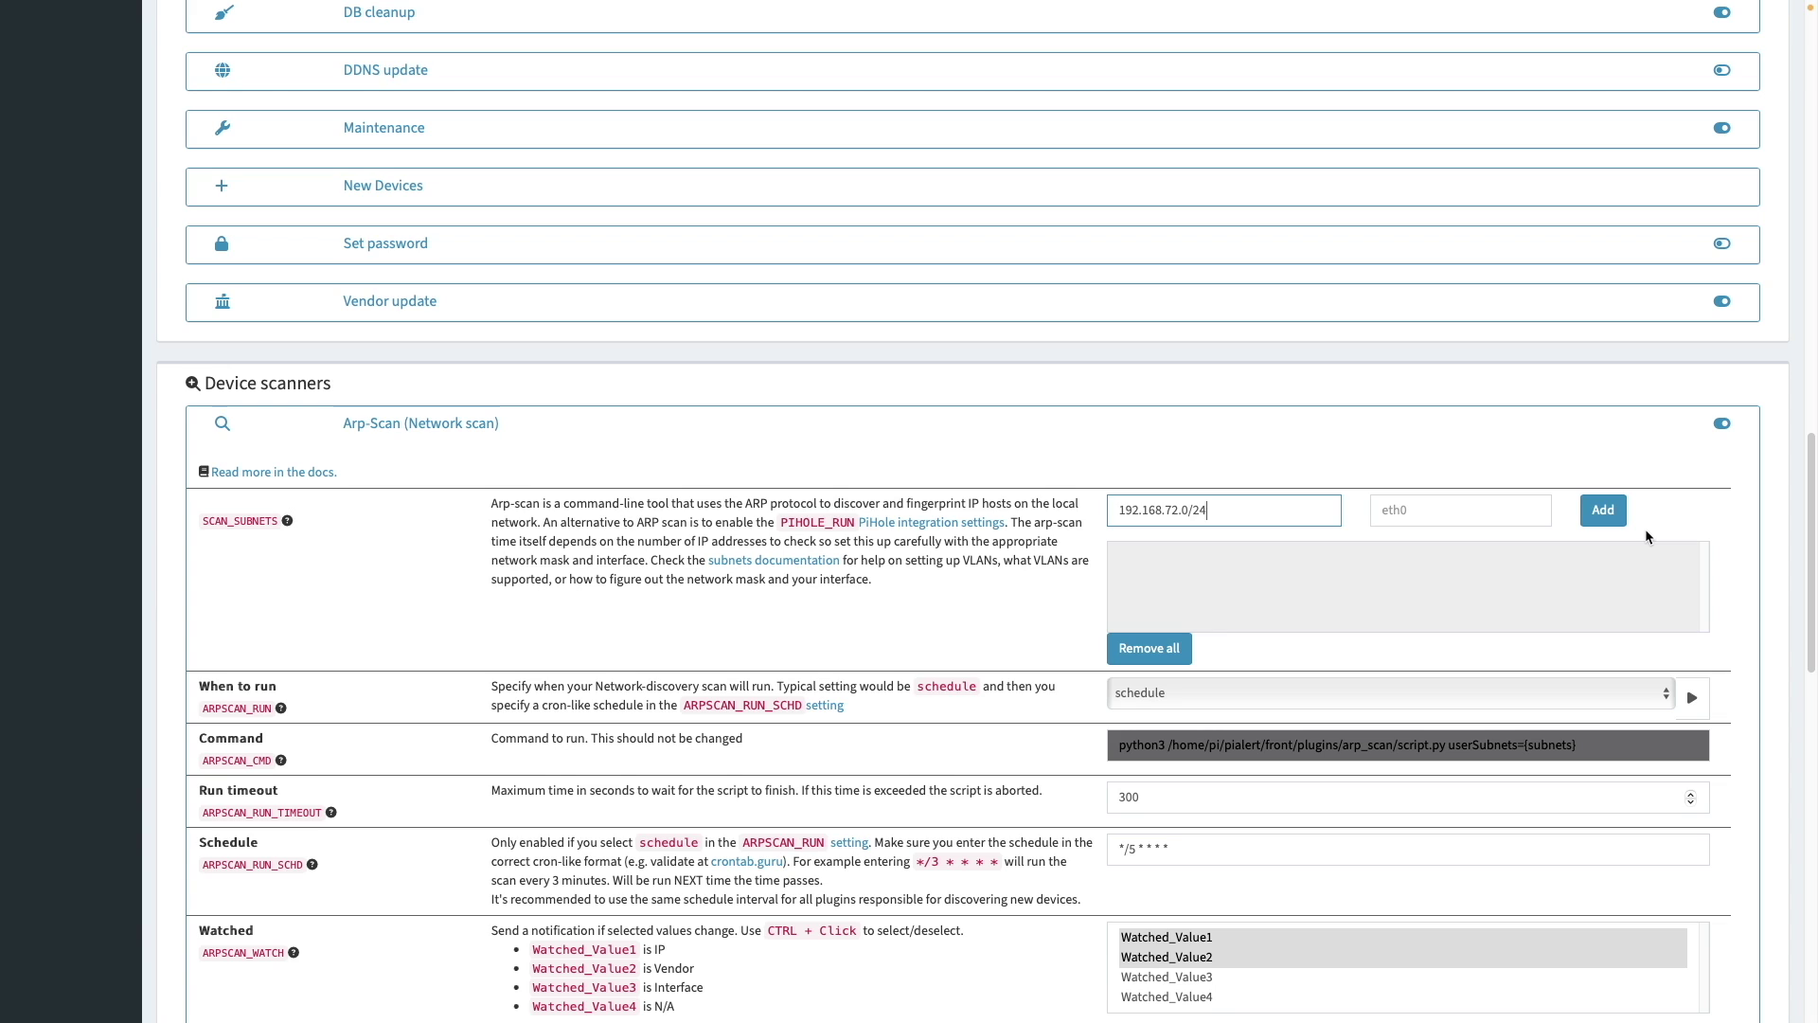
- Add the Arp-Scan subnet 192.168.72.0/24 with interface eth0
key("Tab")
type("eth0")
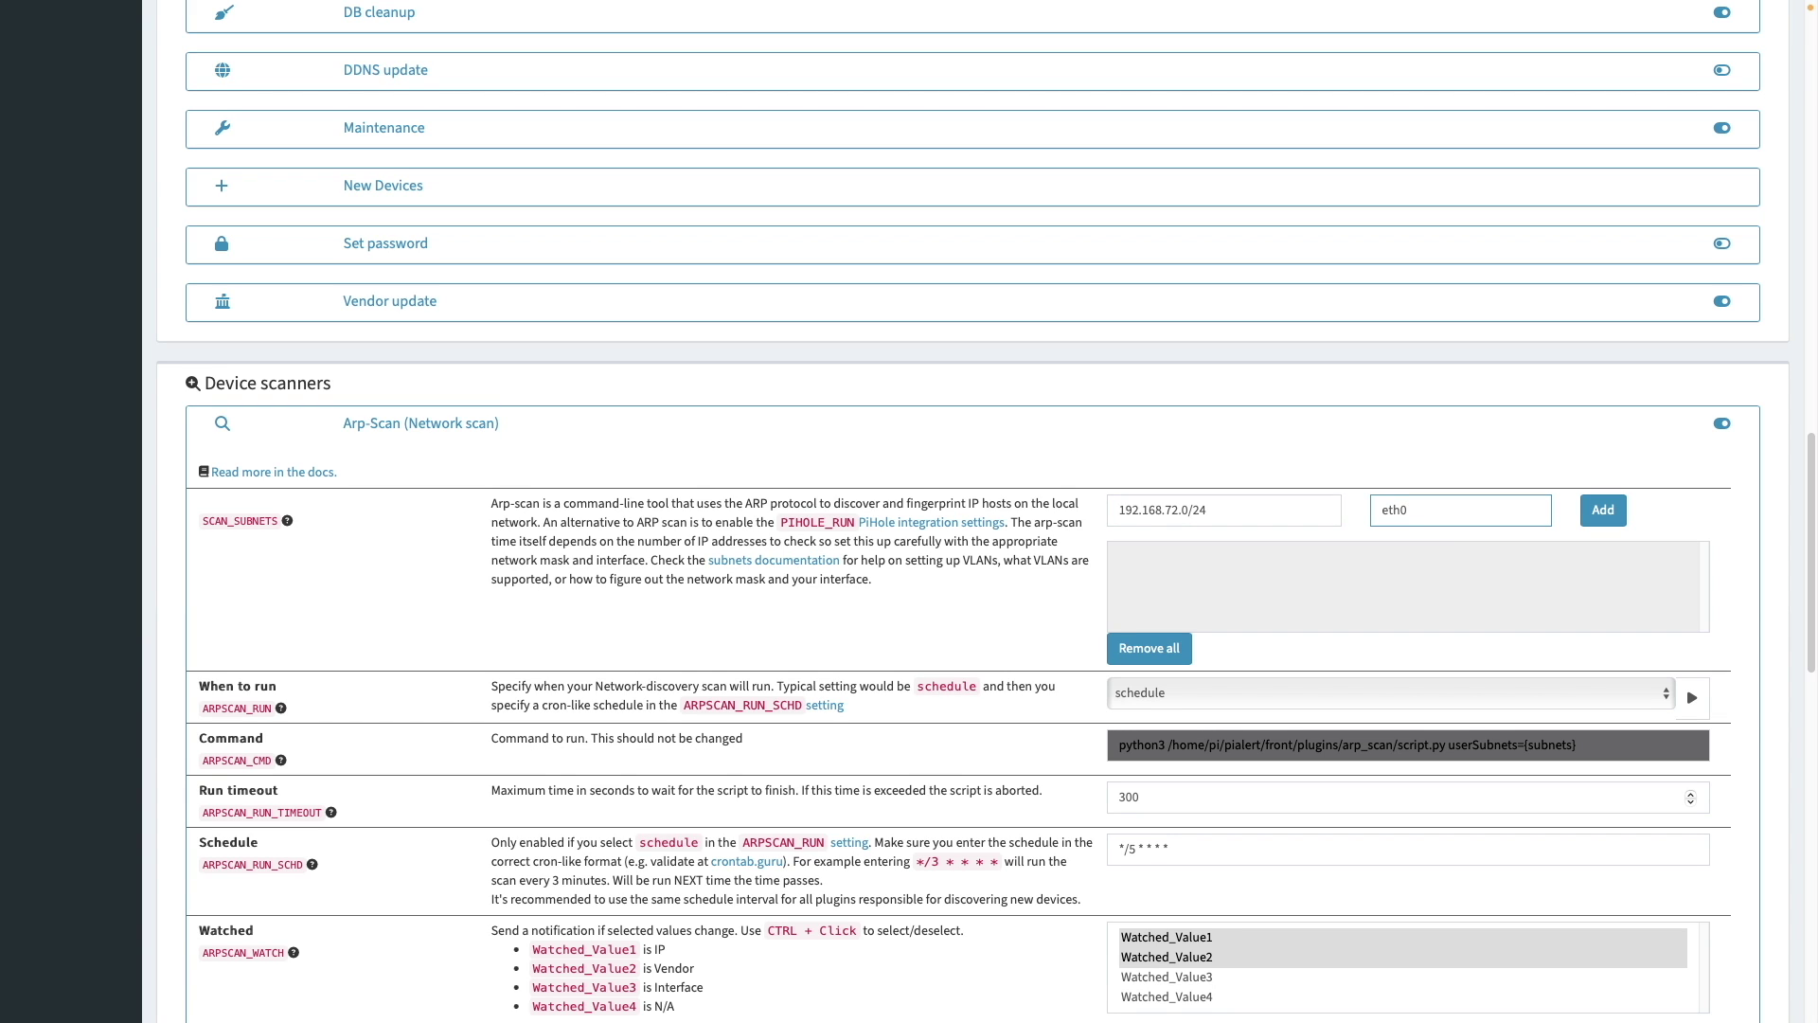
left_click(1601, 513)
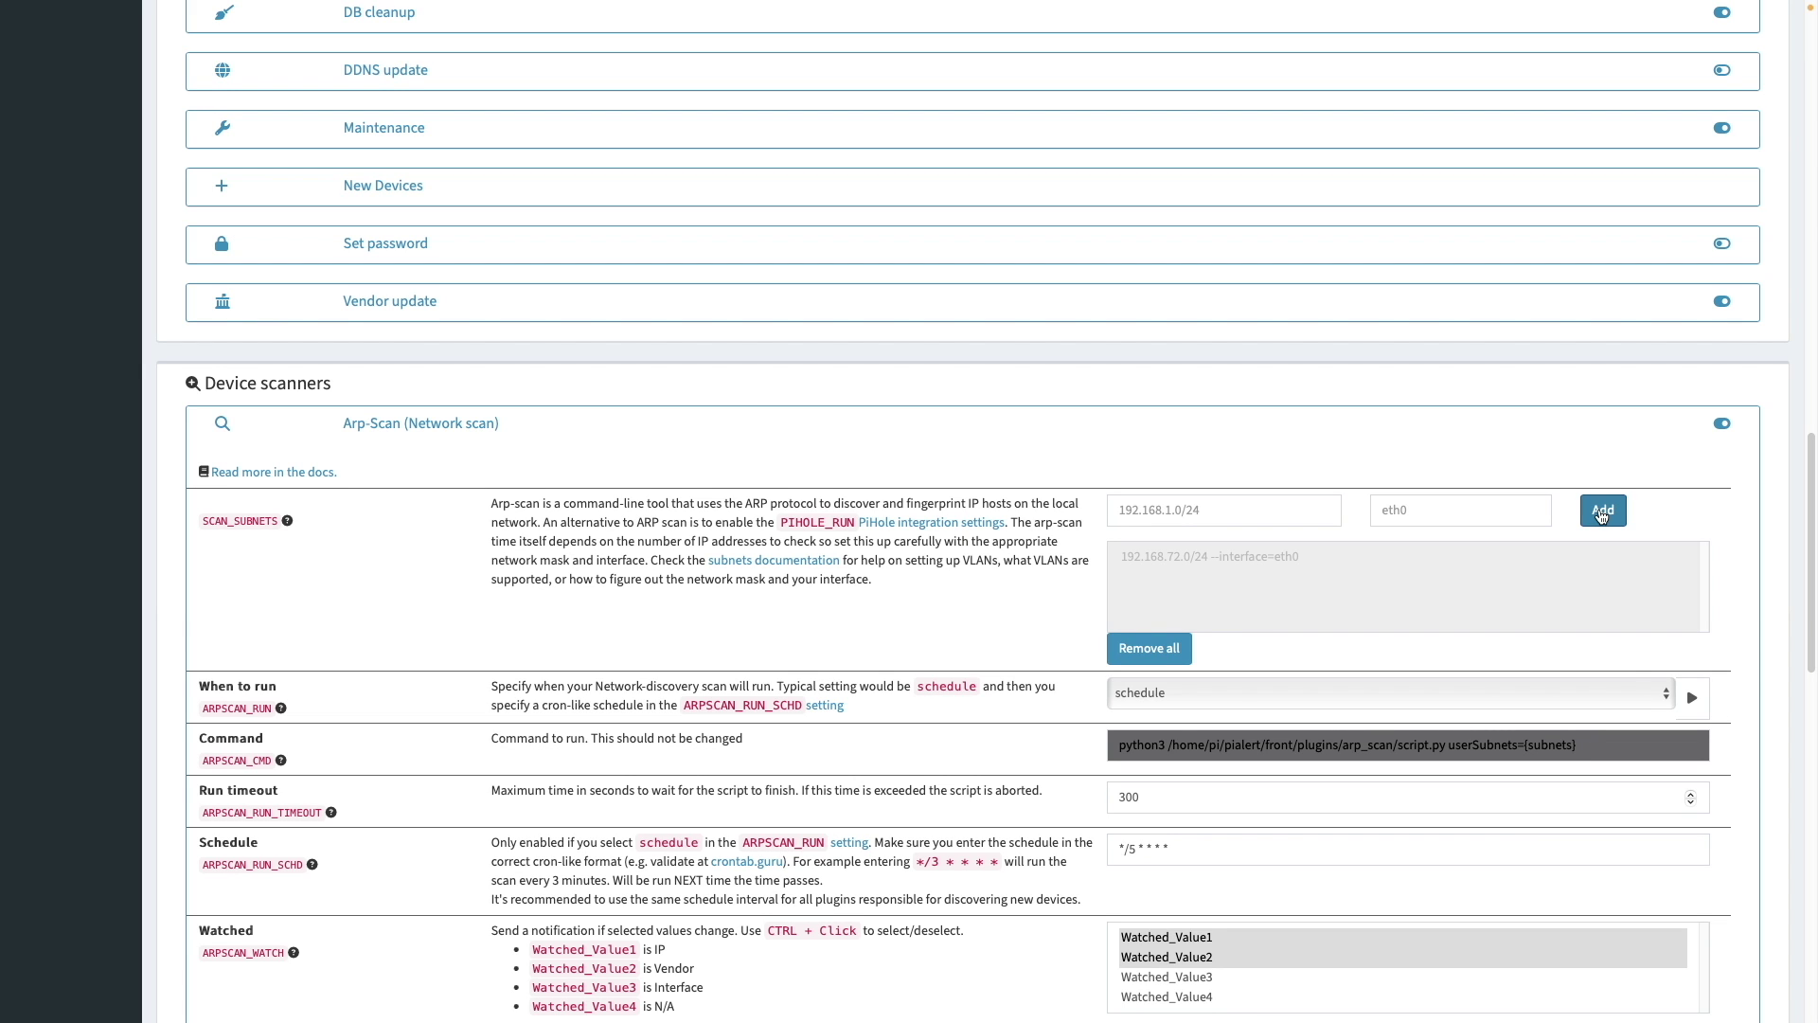
scroll(1782, 621, "down", 8)
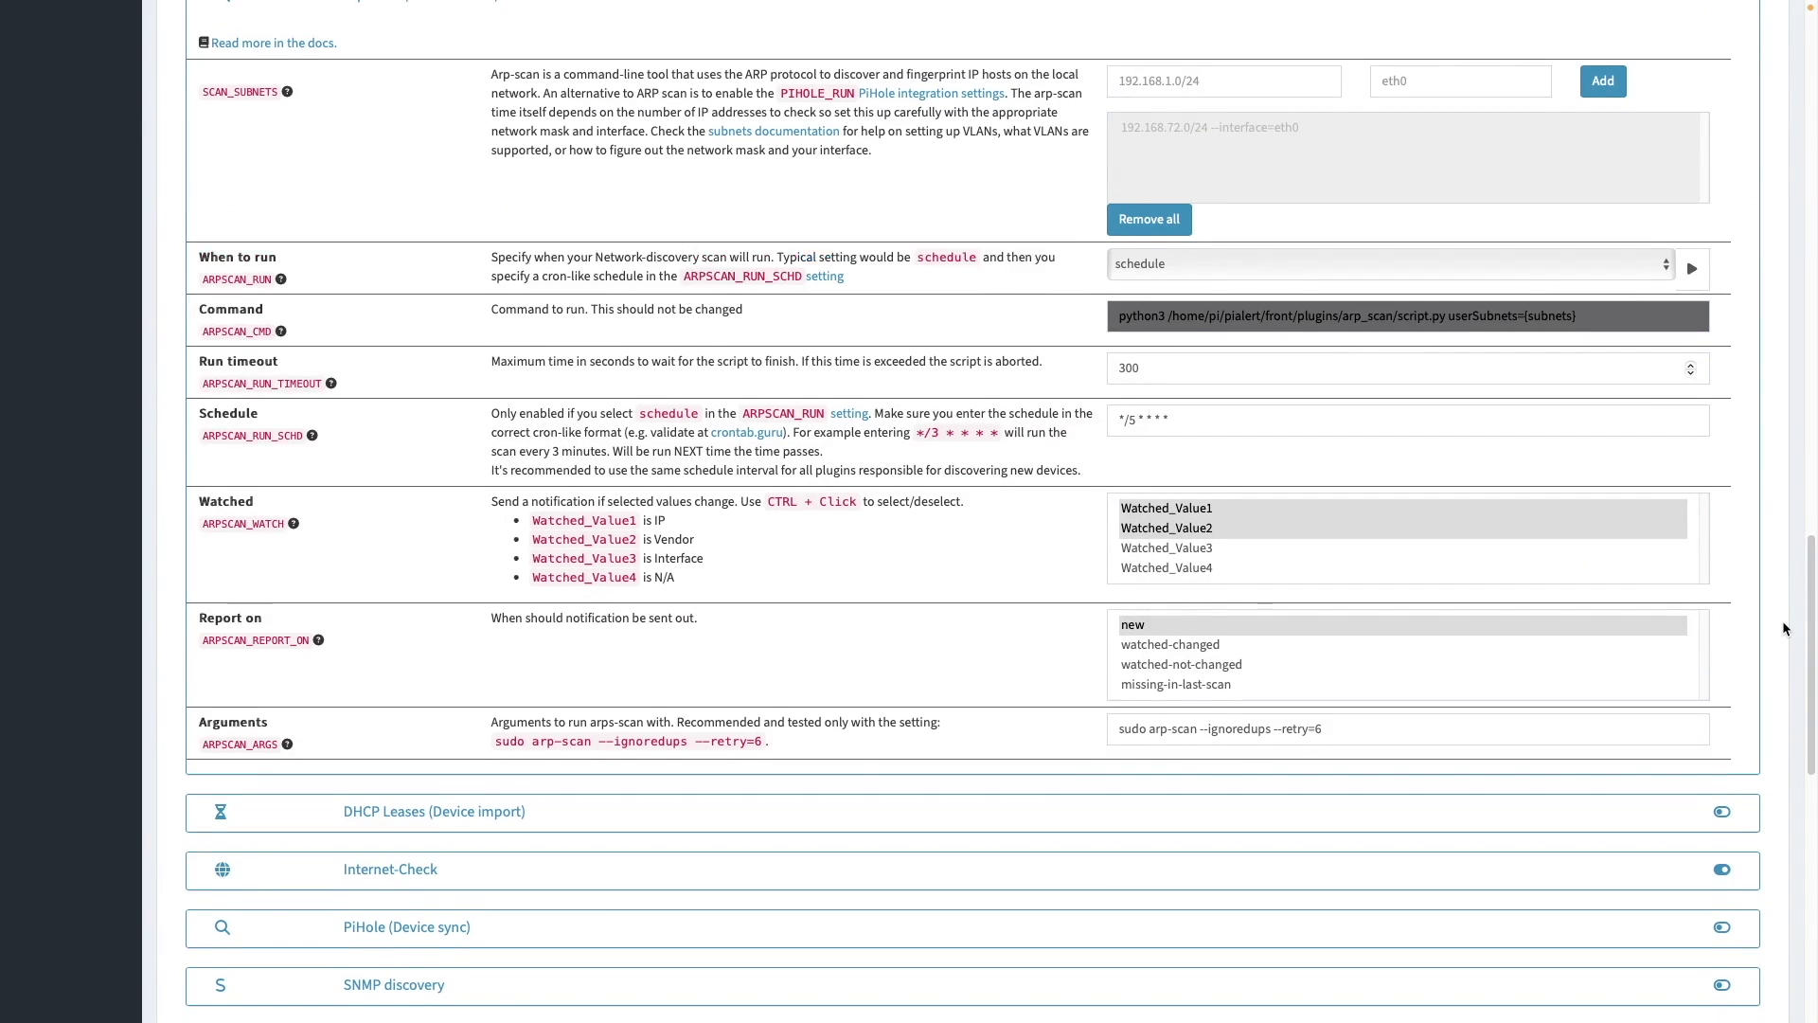
scroll(1782, 621, "down", 7)
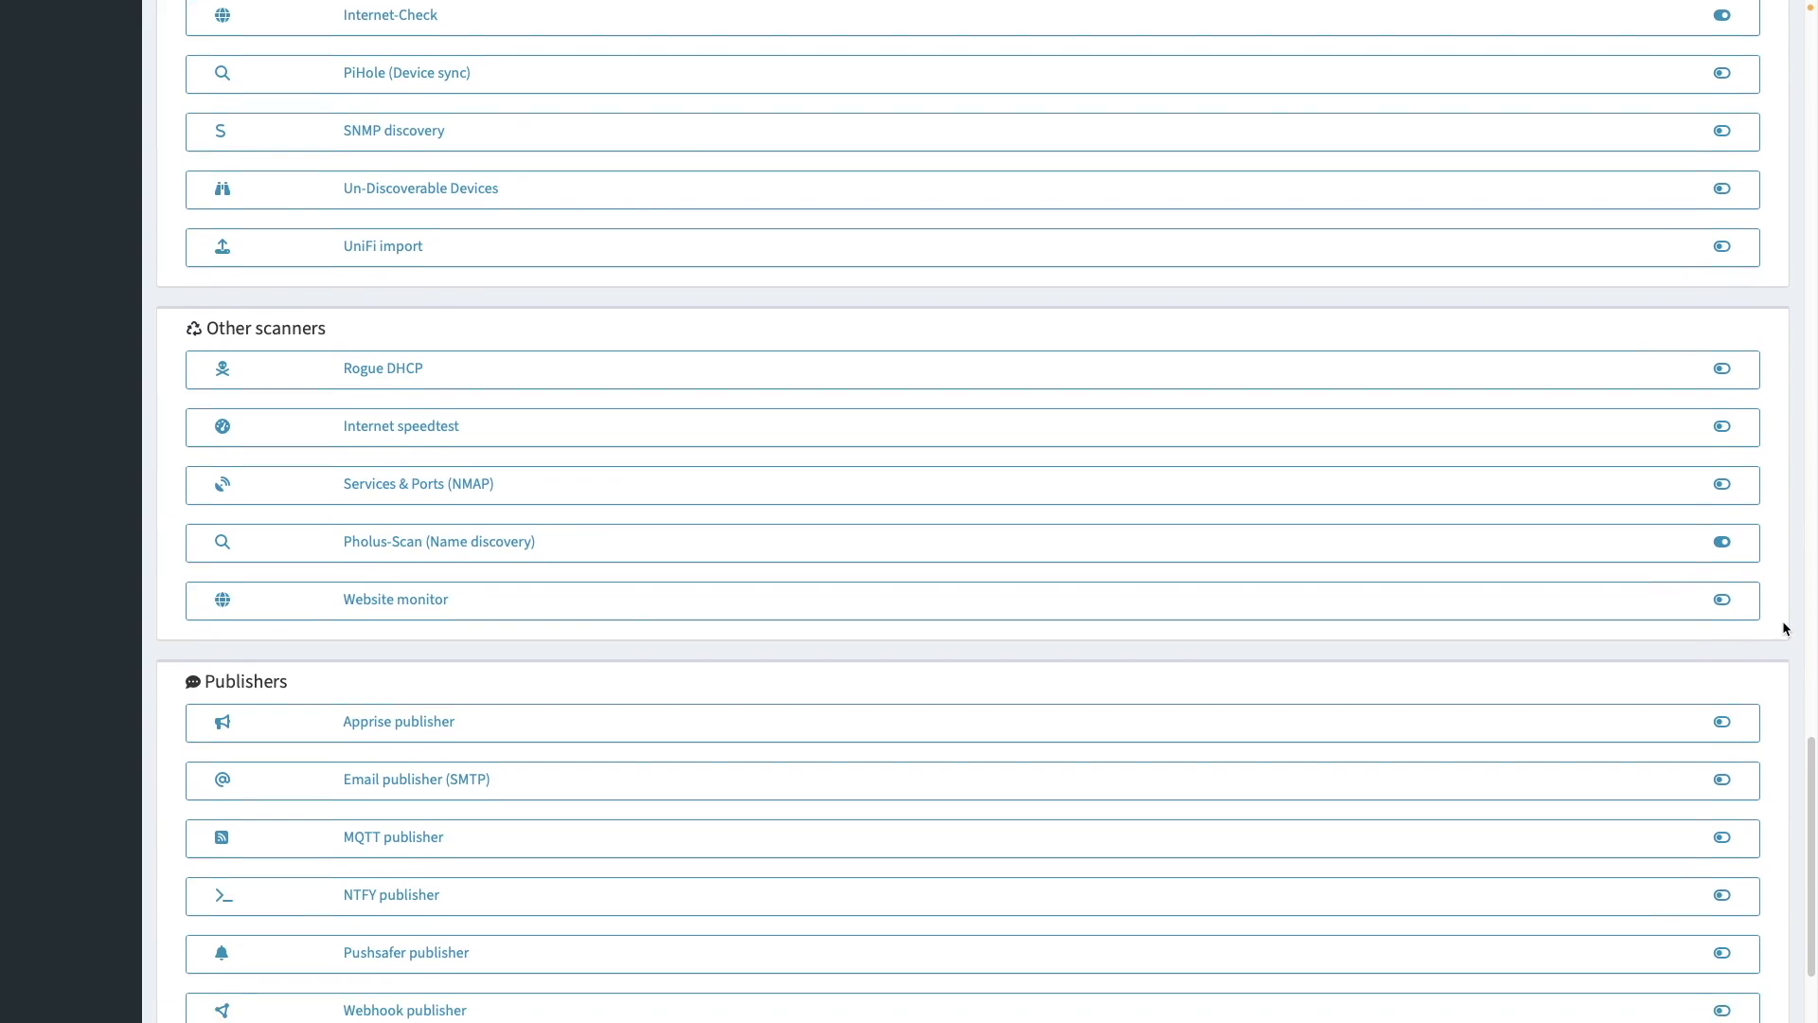
- Set the Email publisher (SMTP) to run on_notification using SMTP port 465
left_click(1567, 725)
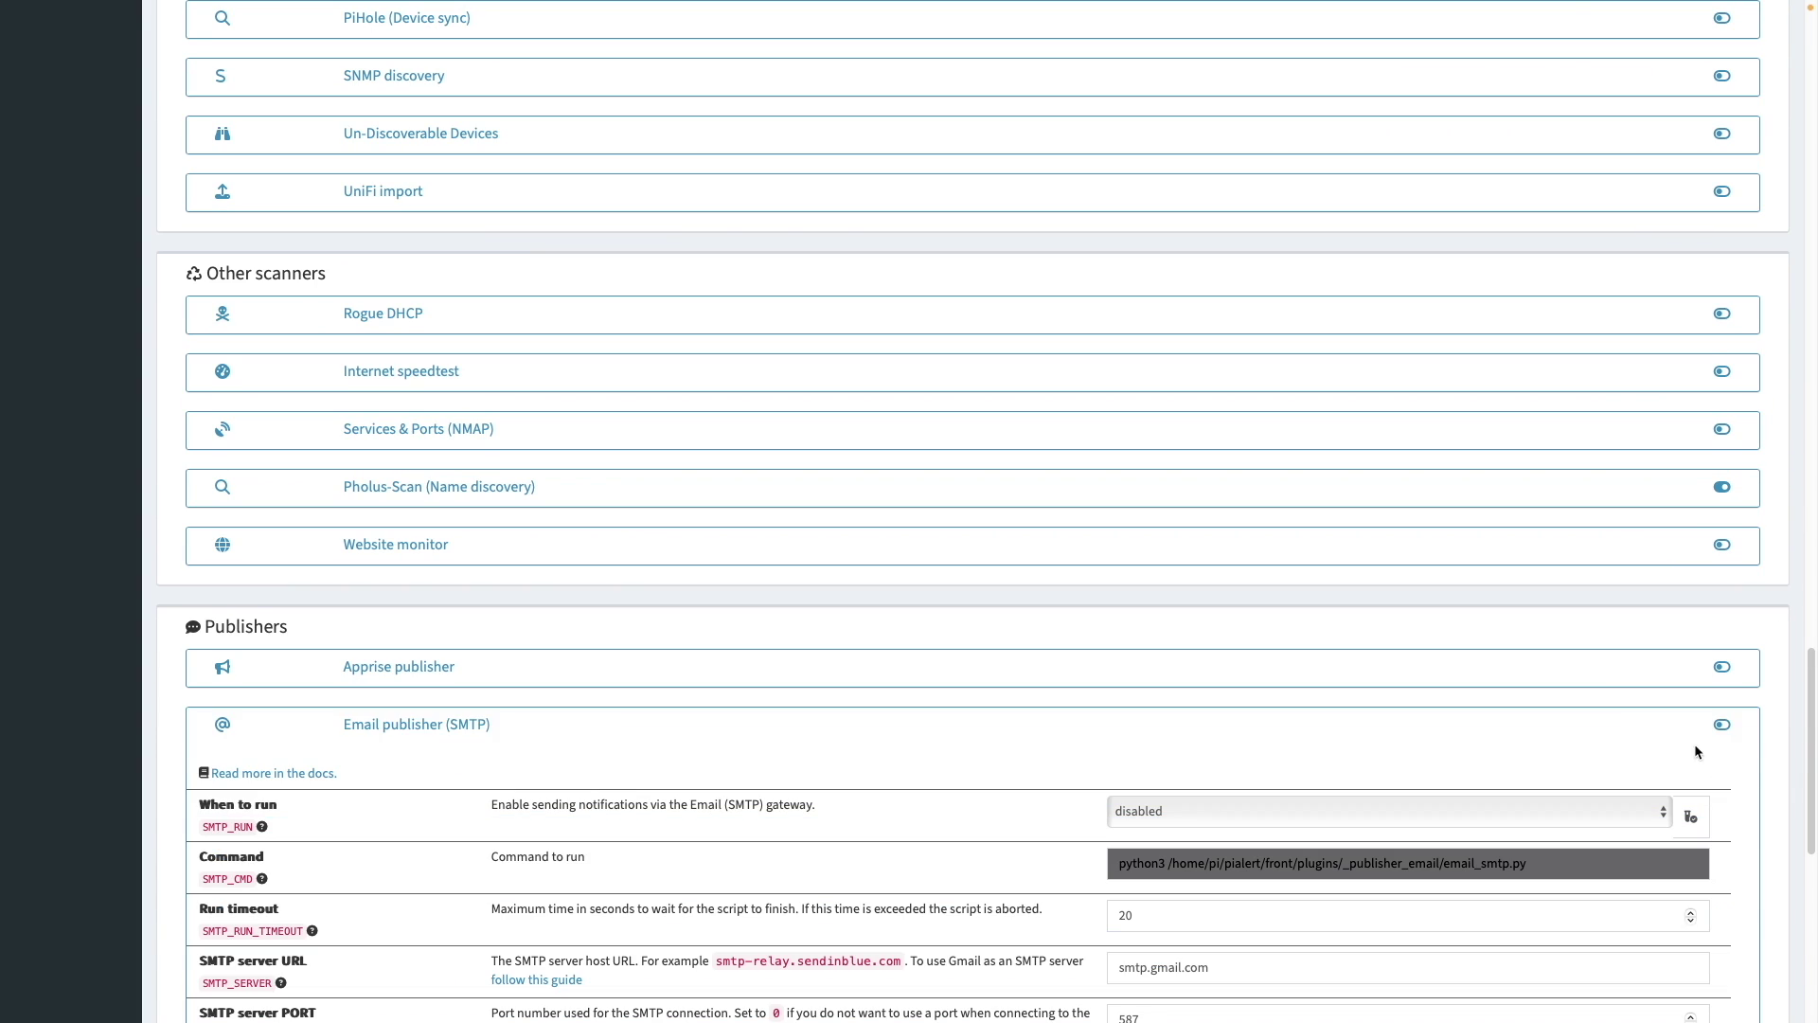
scroll(1769, 761, "down", 4)
scroll(1769, 761, "down", 1)
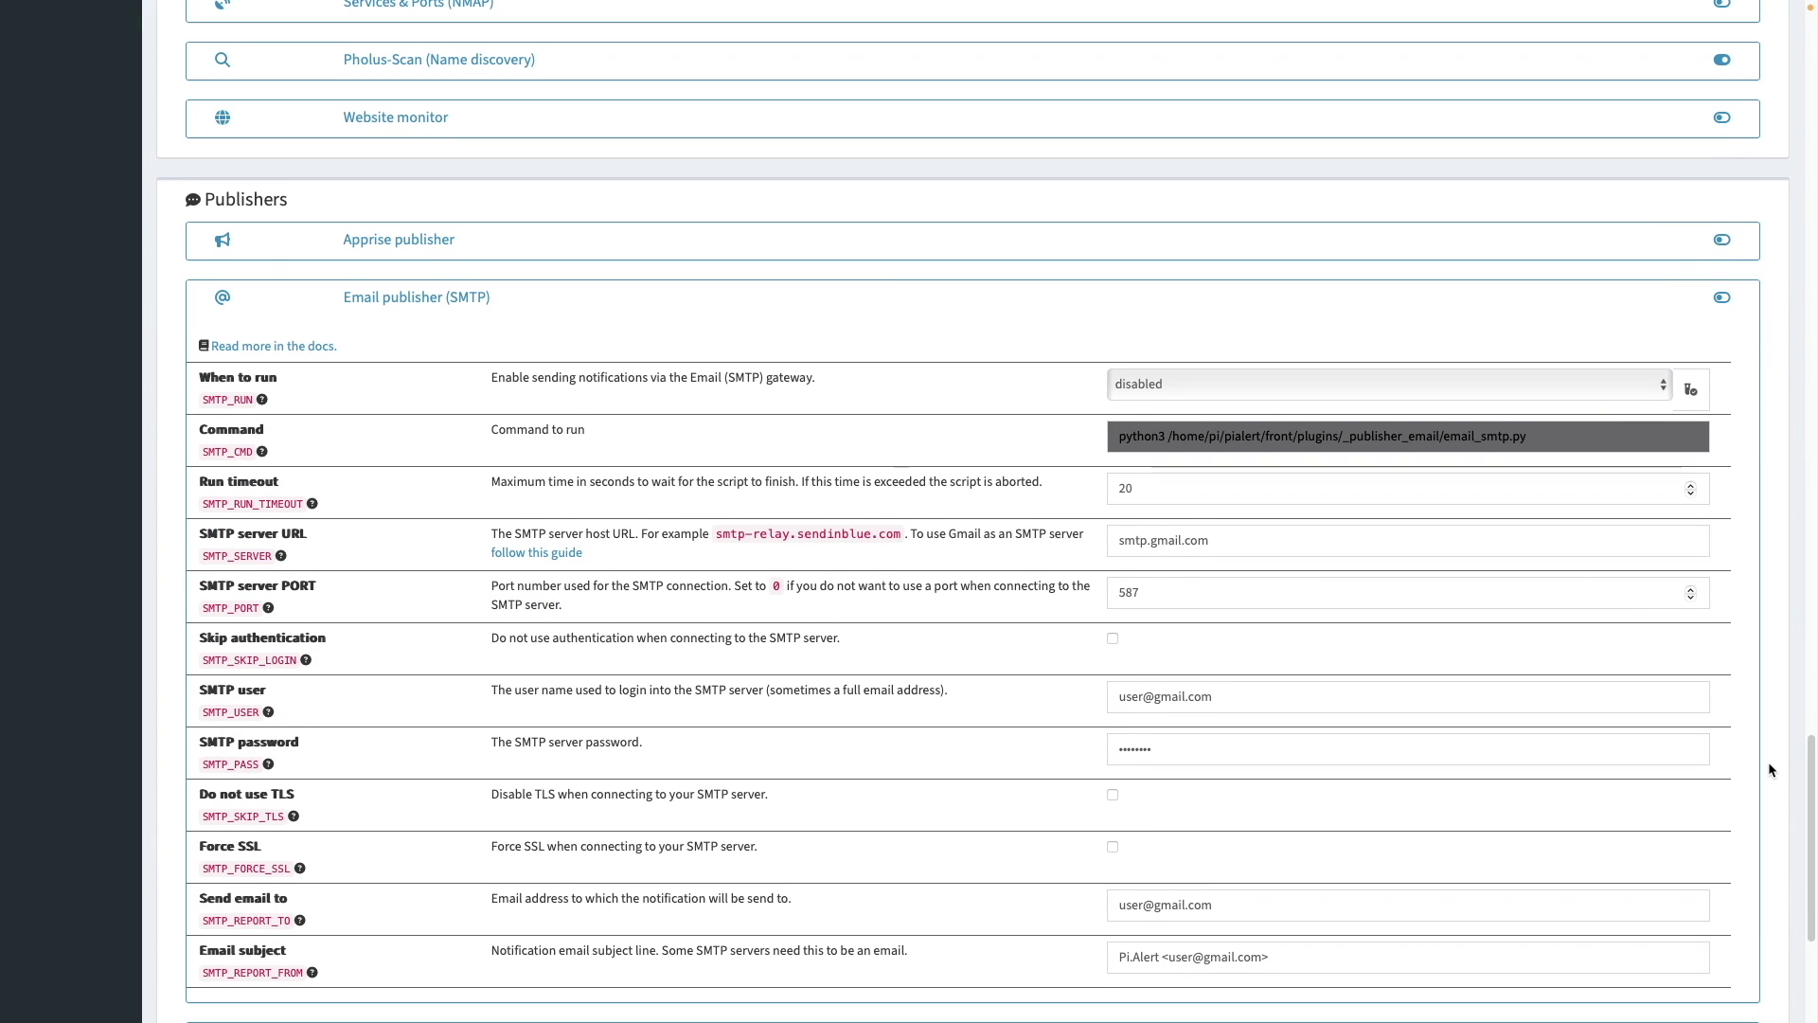
left_click(1487, 385)
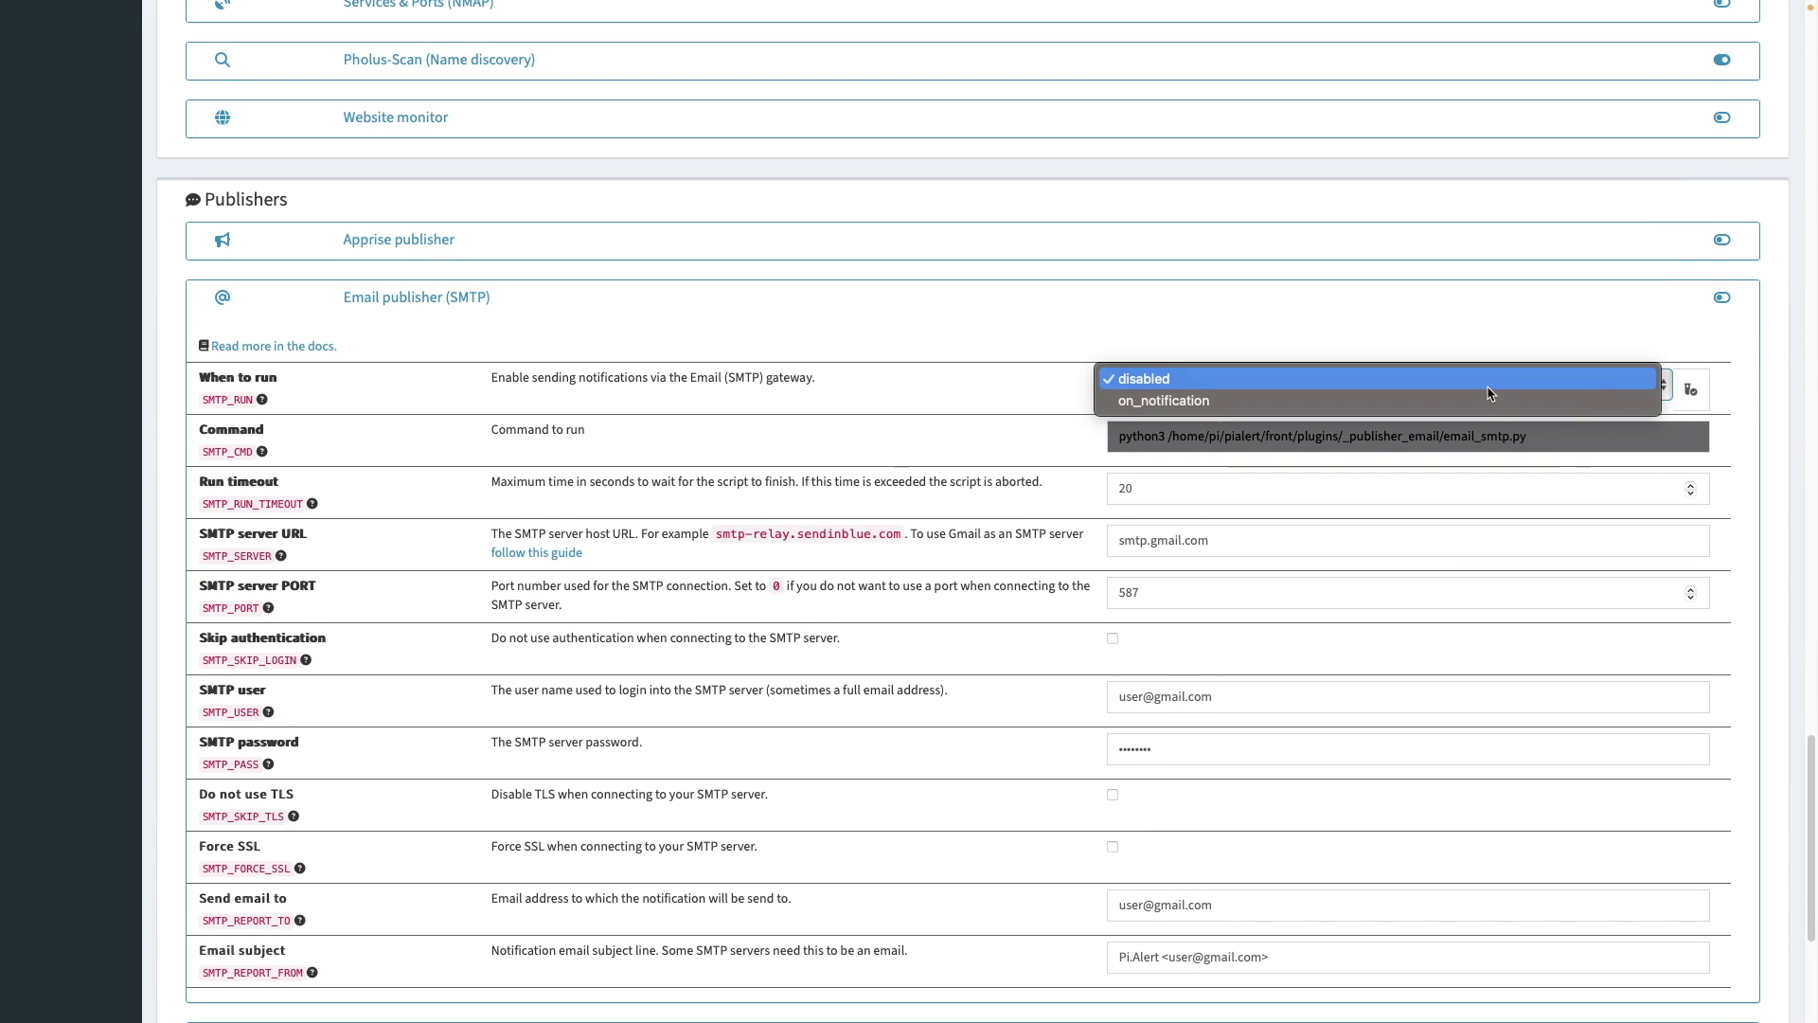
left_click(1494, 400)
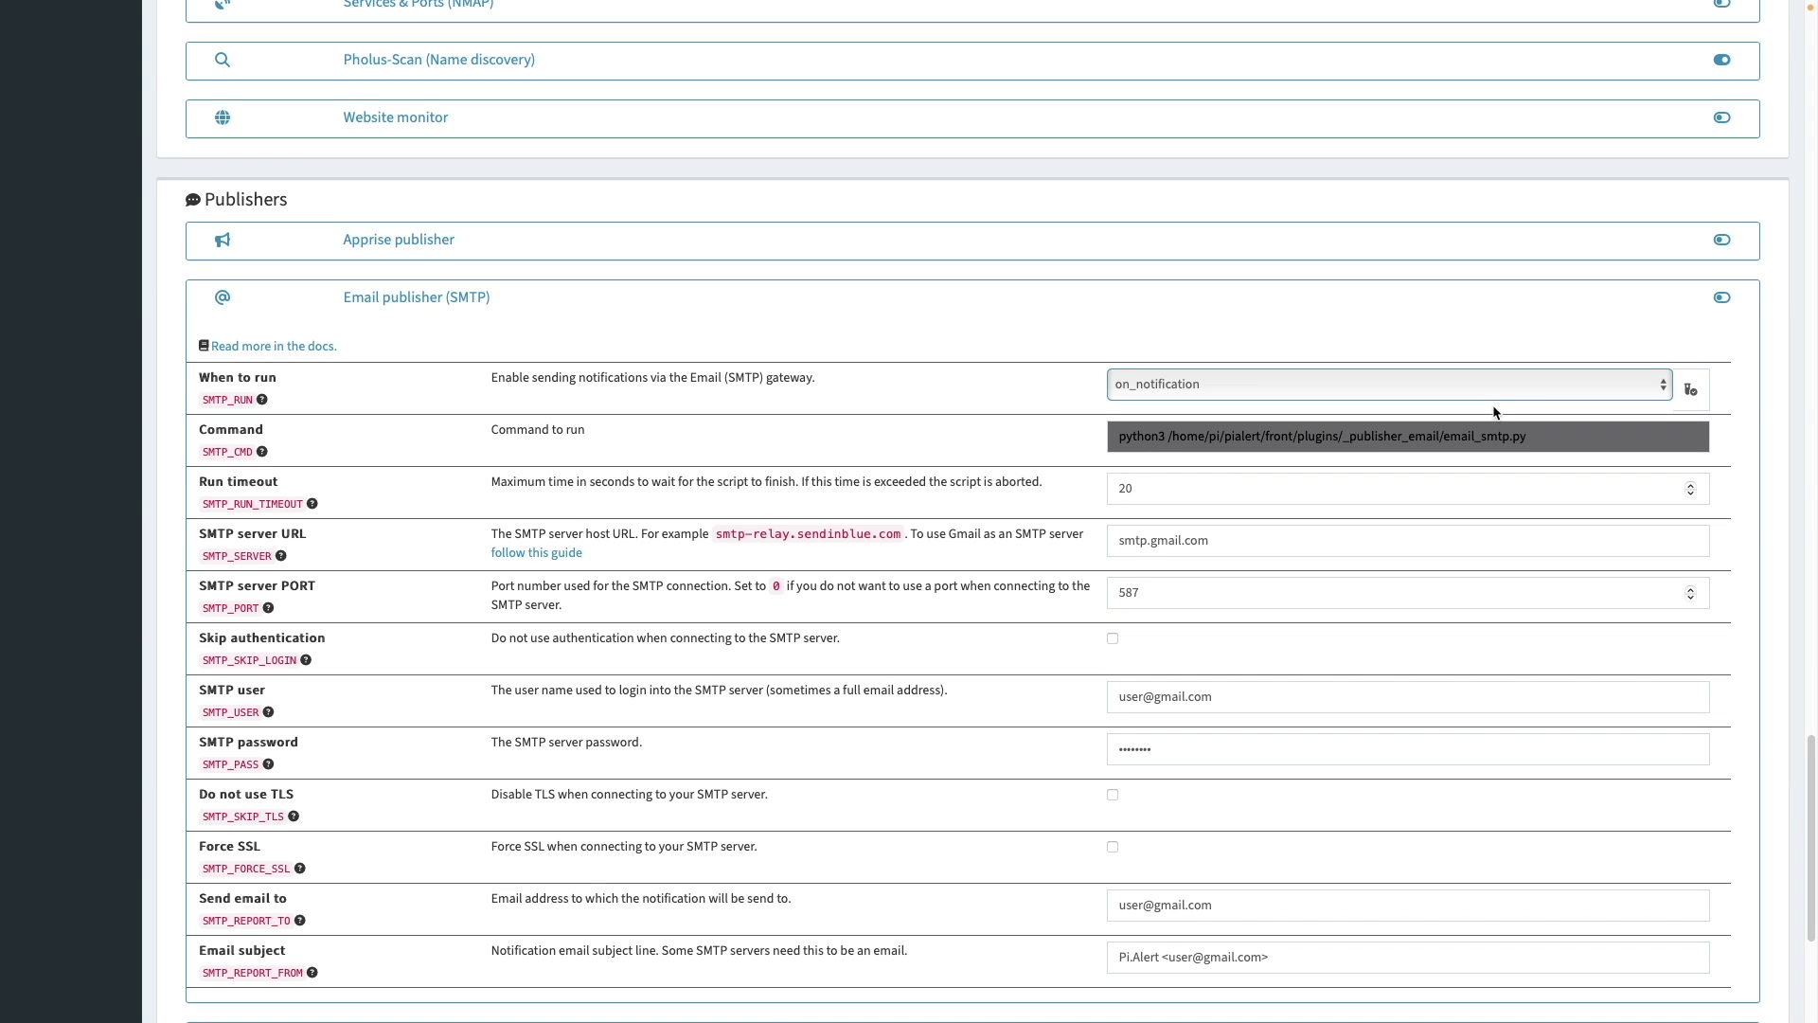
double_click(1187, 600)
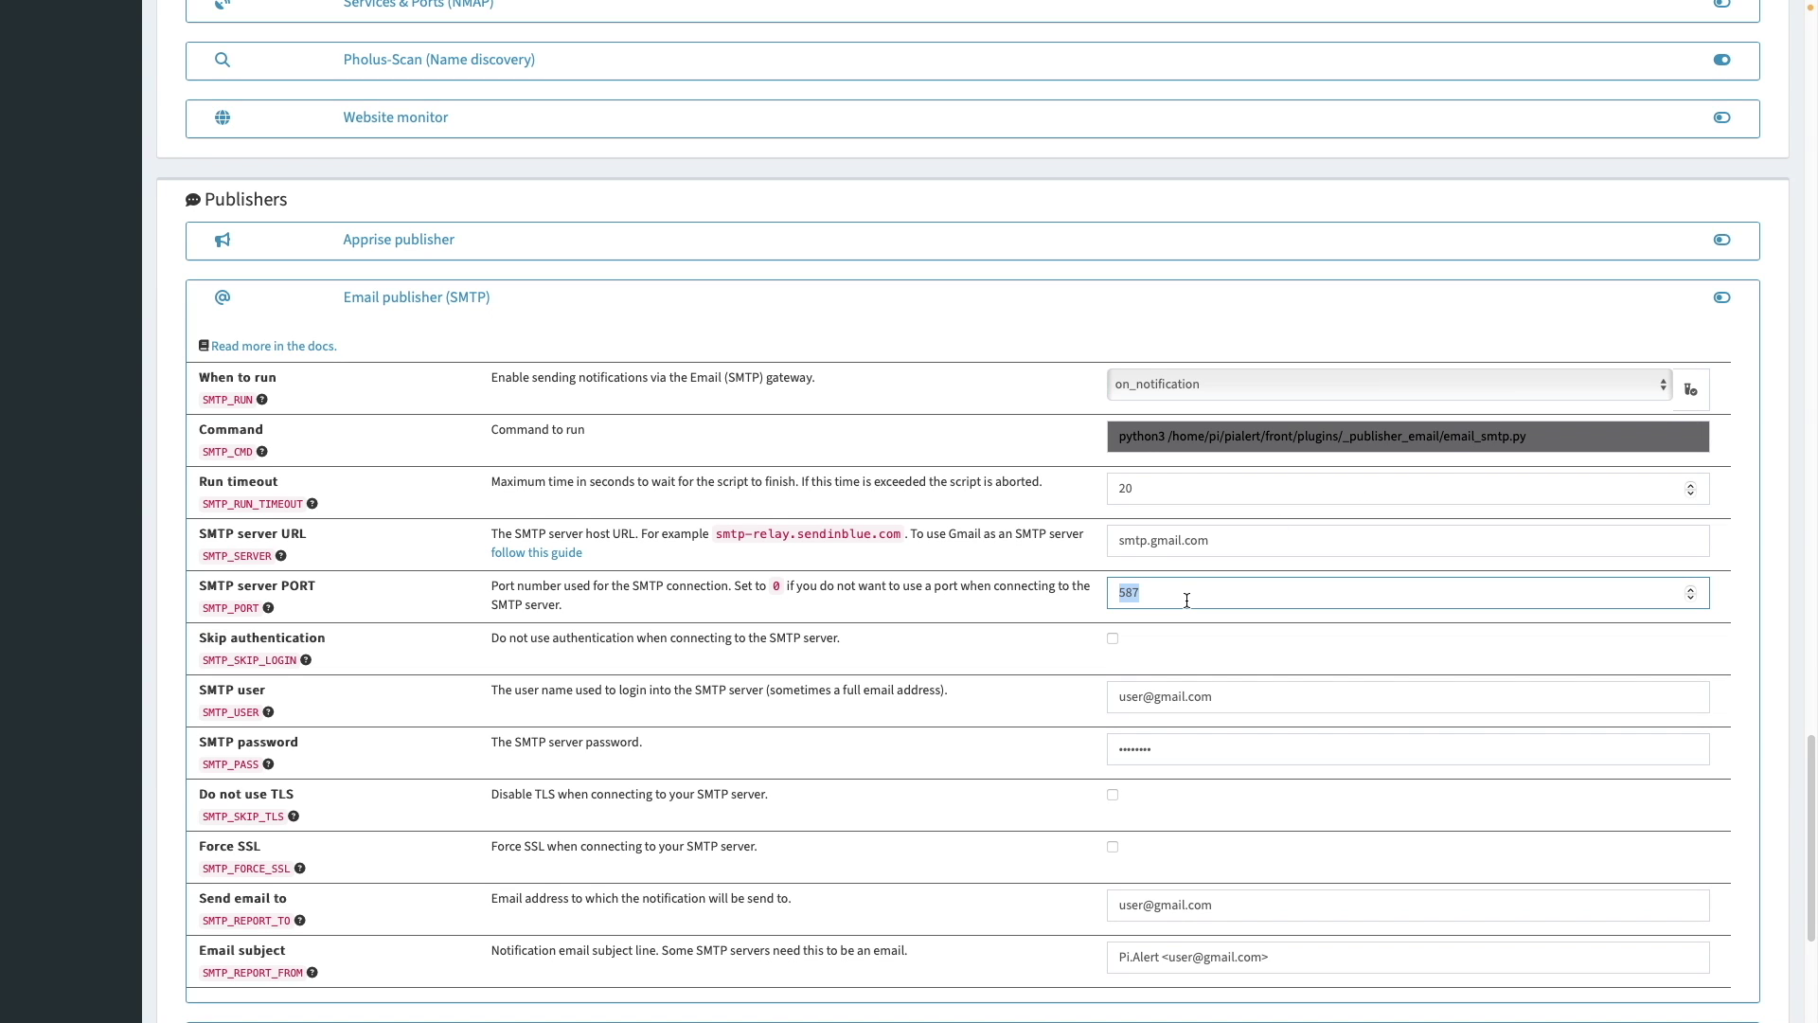
type("465")
- Enter the account's e-mail as SMTP user and its password, enabling Do not use TLS and Force SSL
triple_click(1222, 691)
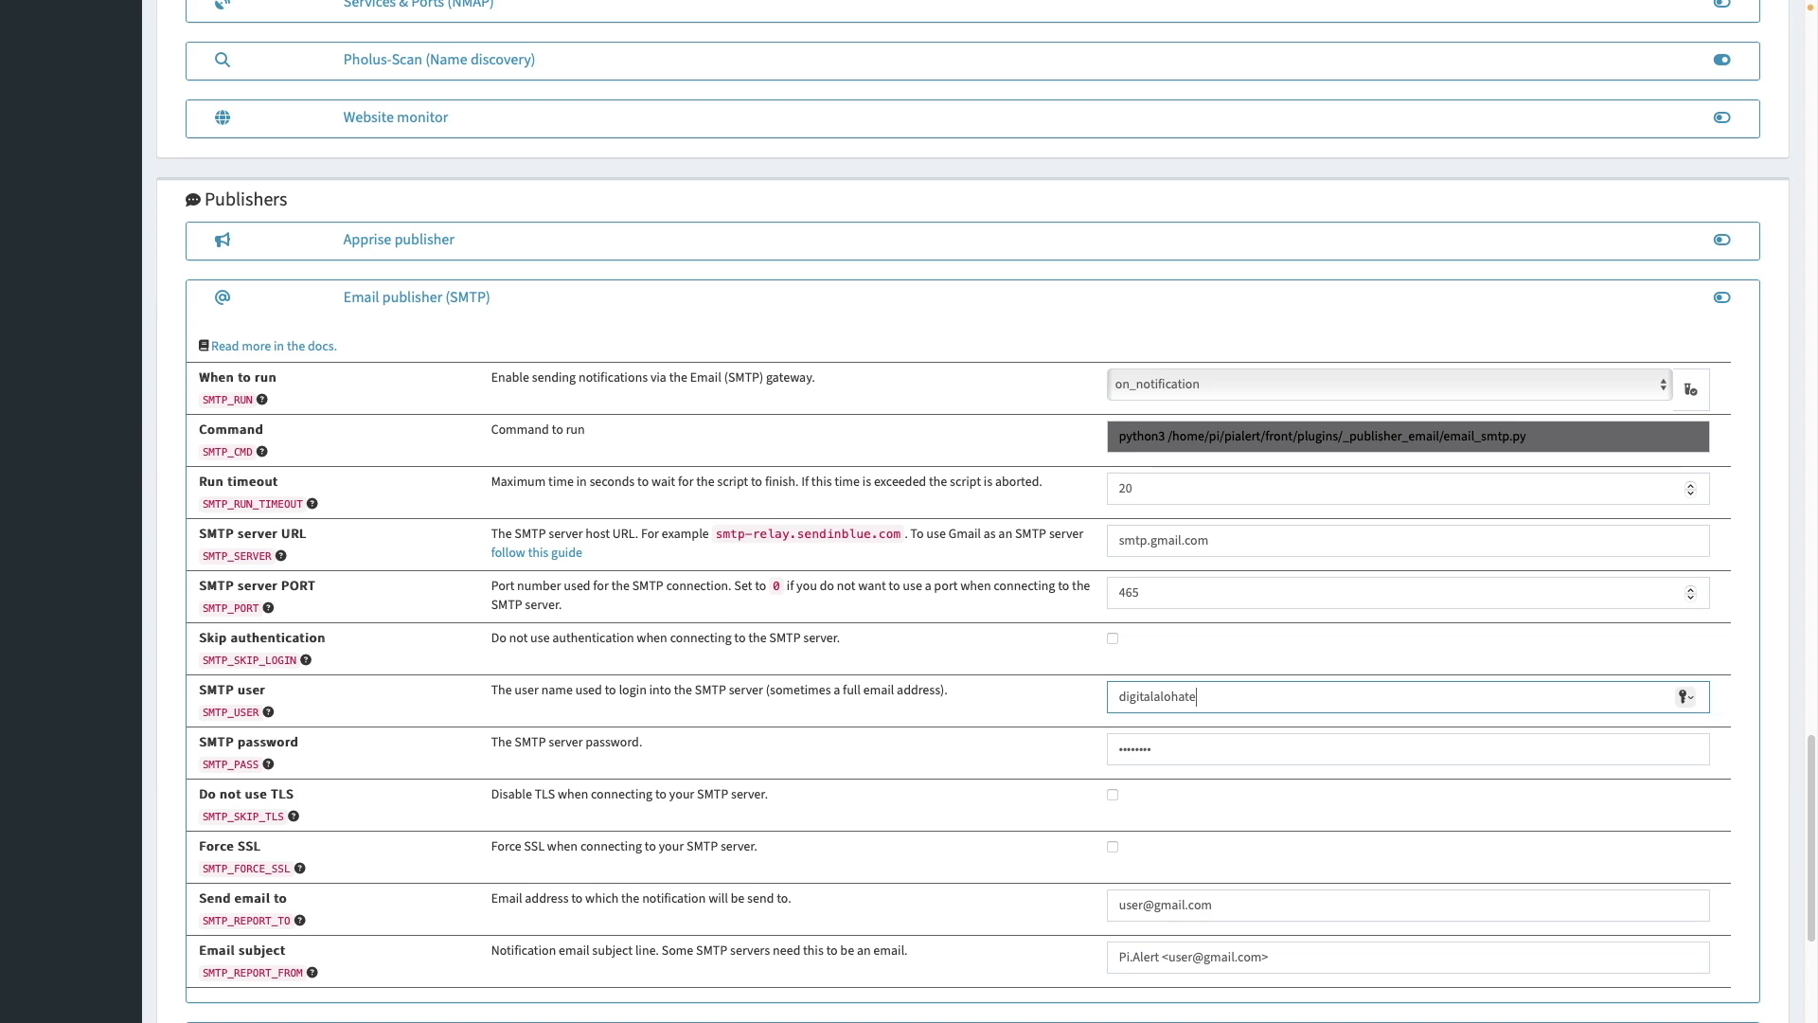
key("Tab")
type("••••")
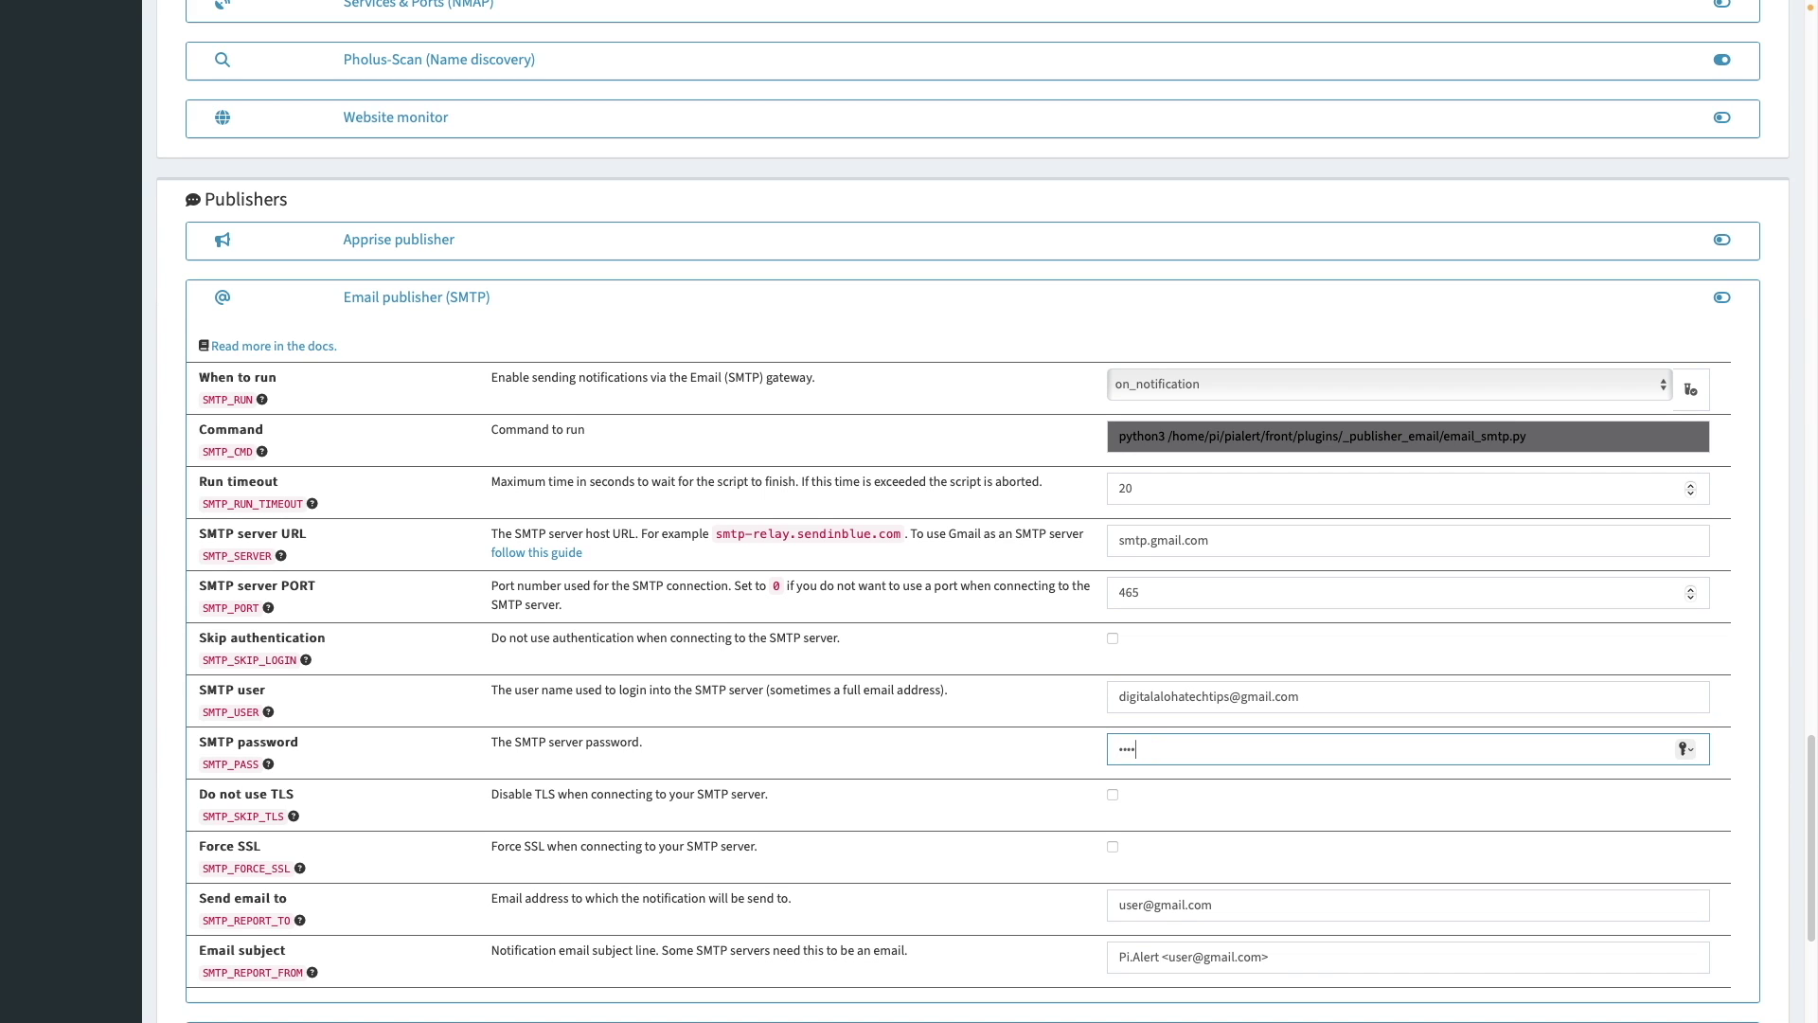
type("•••••••••••••••")
left_click(1112, 795)
left_click(1113, 846)
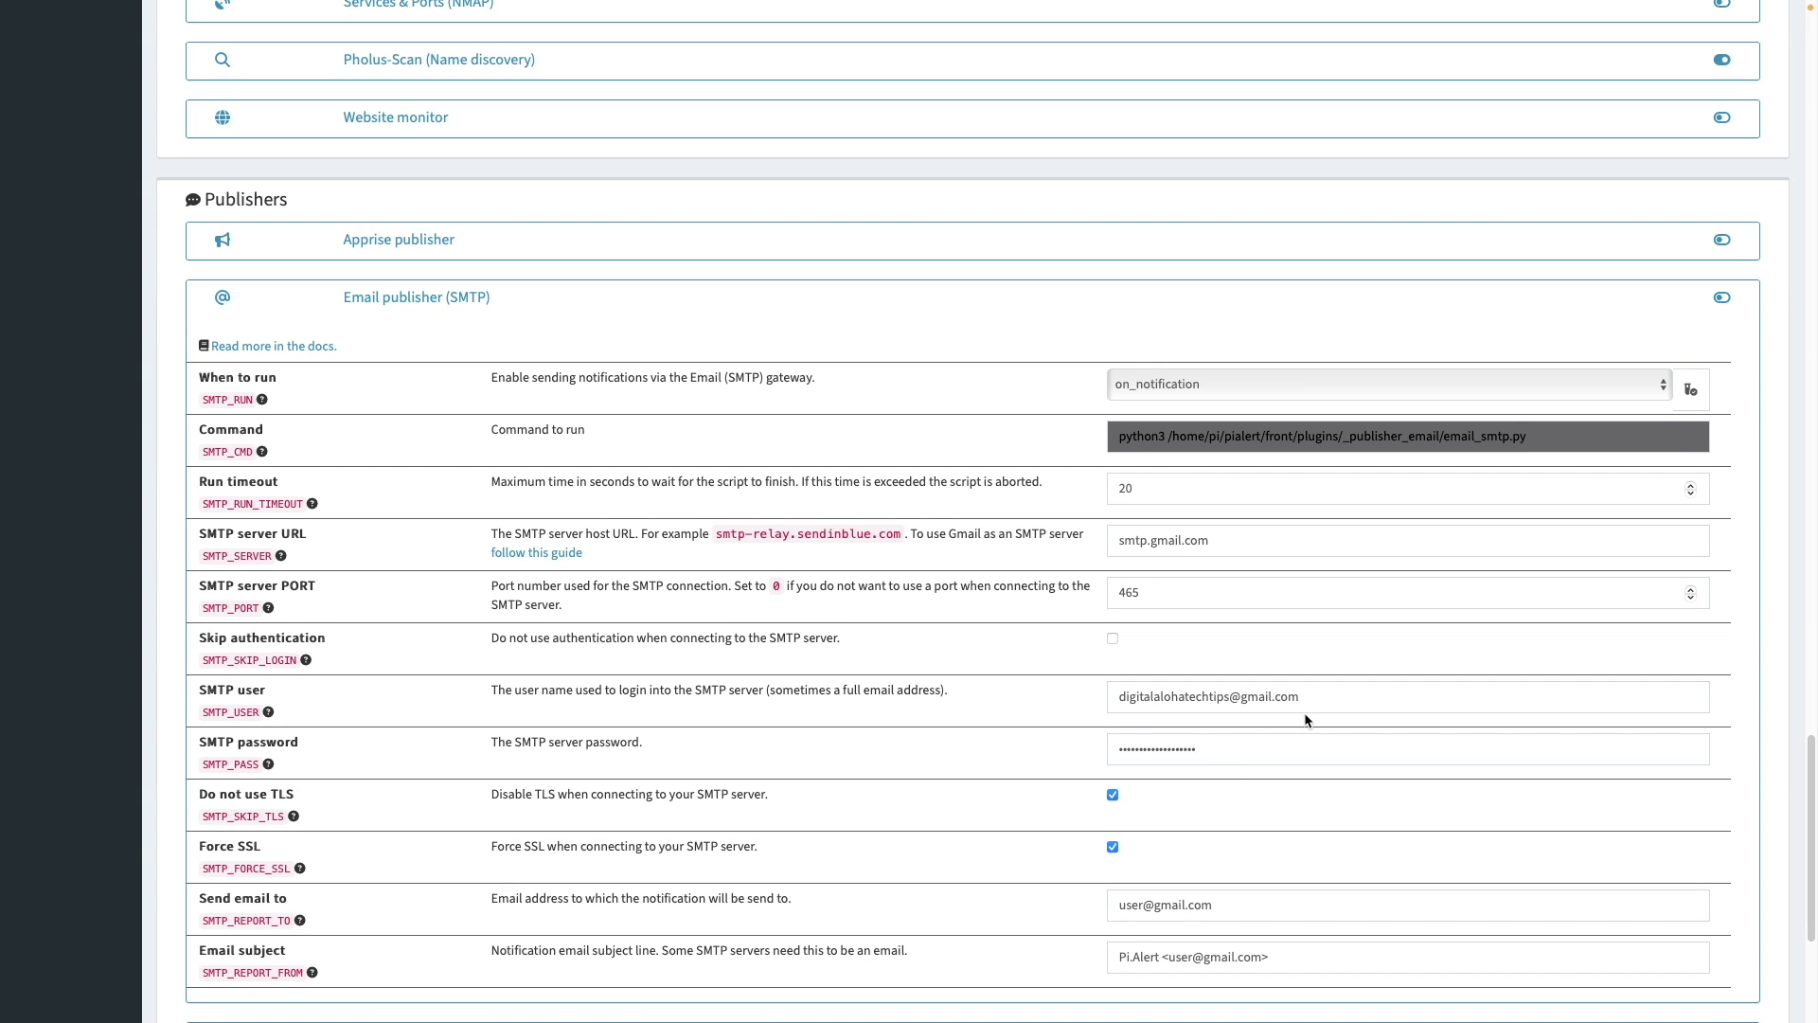
- Copy the account's e-mail into the recipient and subject fields, then save the publisher settings
left_click_drag(1313, 698, 1099, 702)
key("ctrl+c")
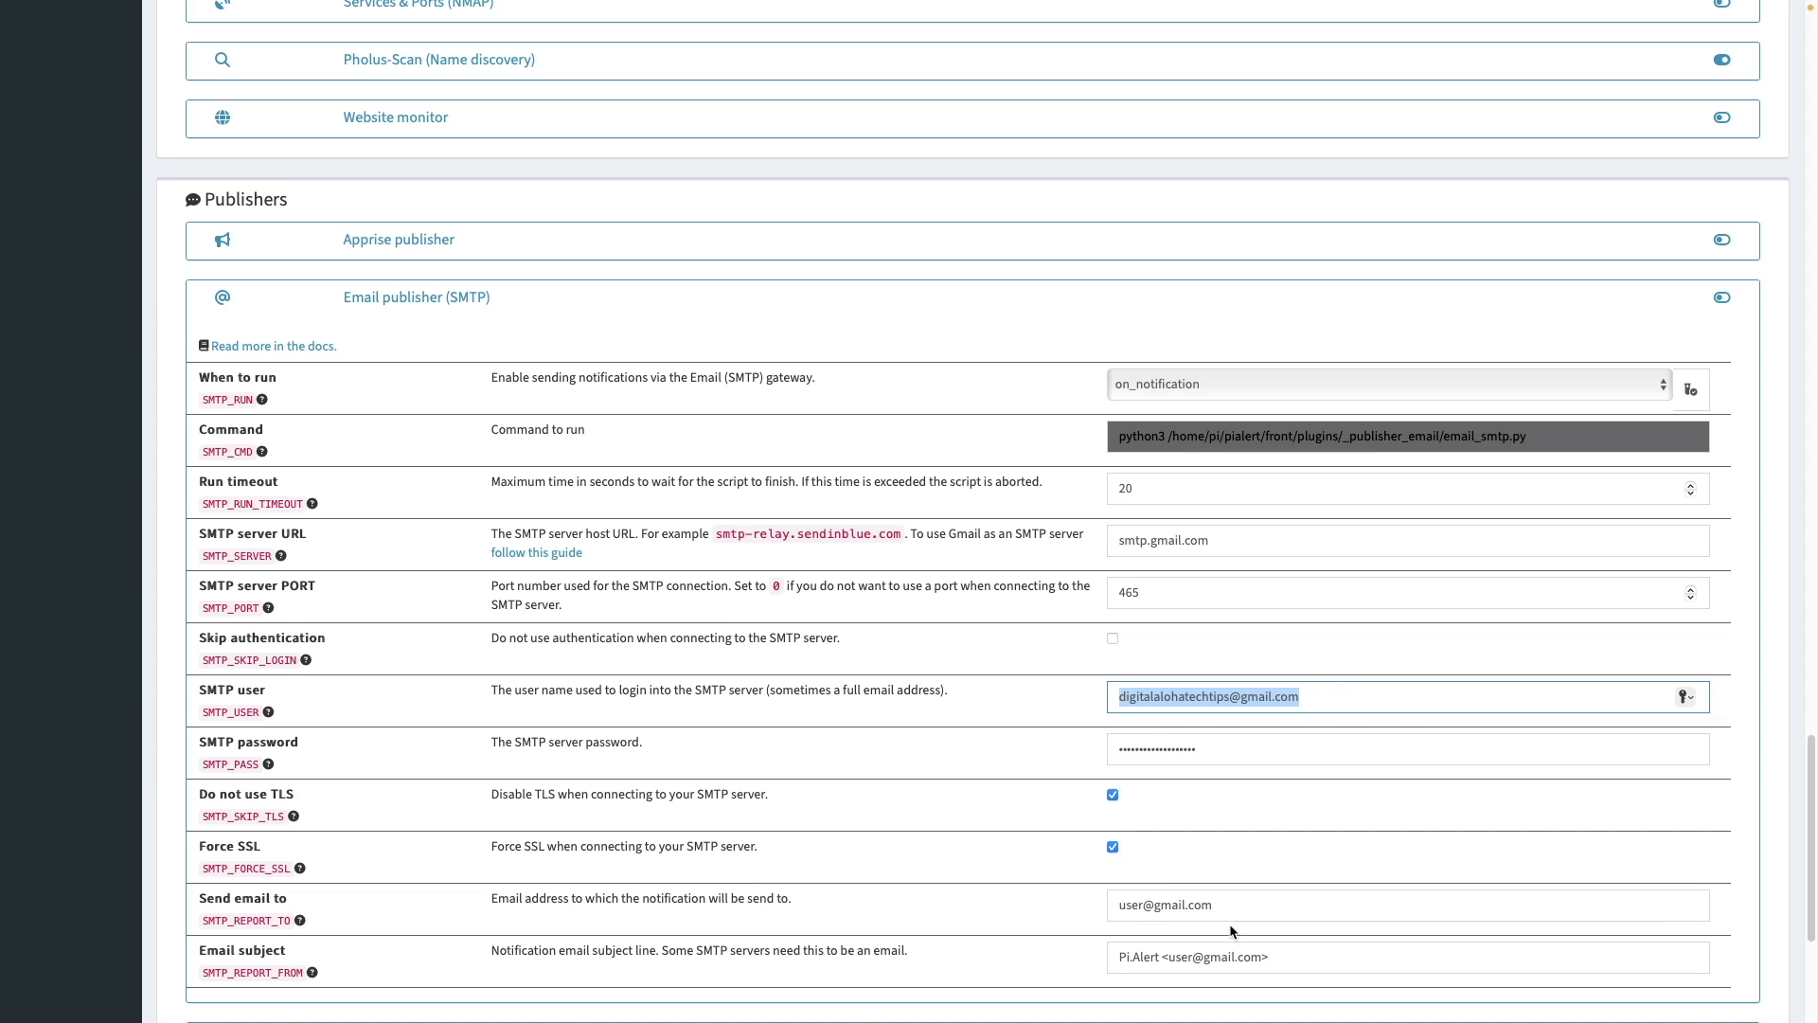
left_click_drag(1221, 906, 1081, 914)
key("ctrl+v")
left_click_drag(1260, 960, 1168, 963)
key("ctrl+v")
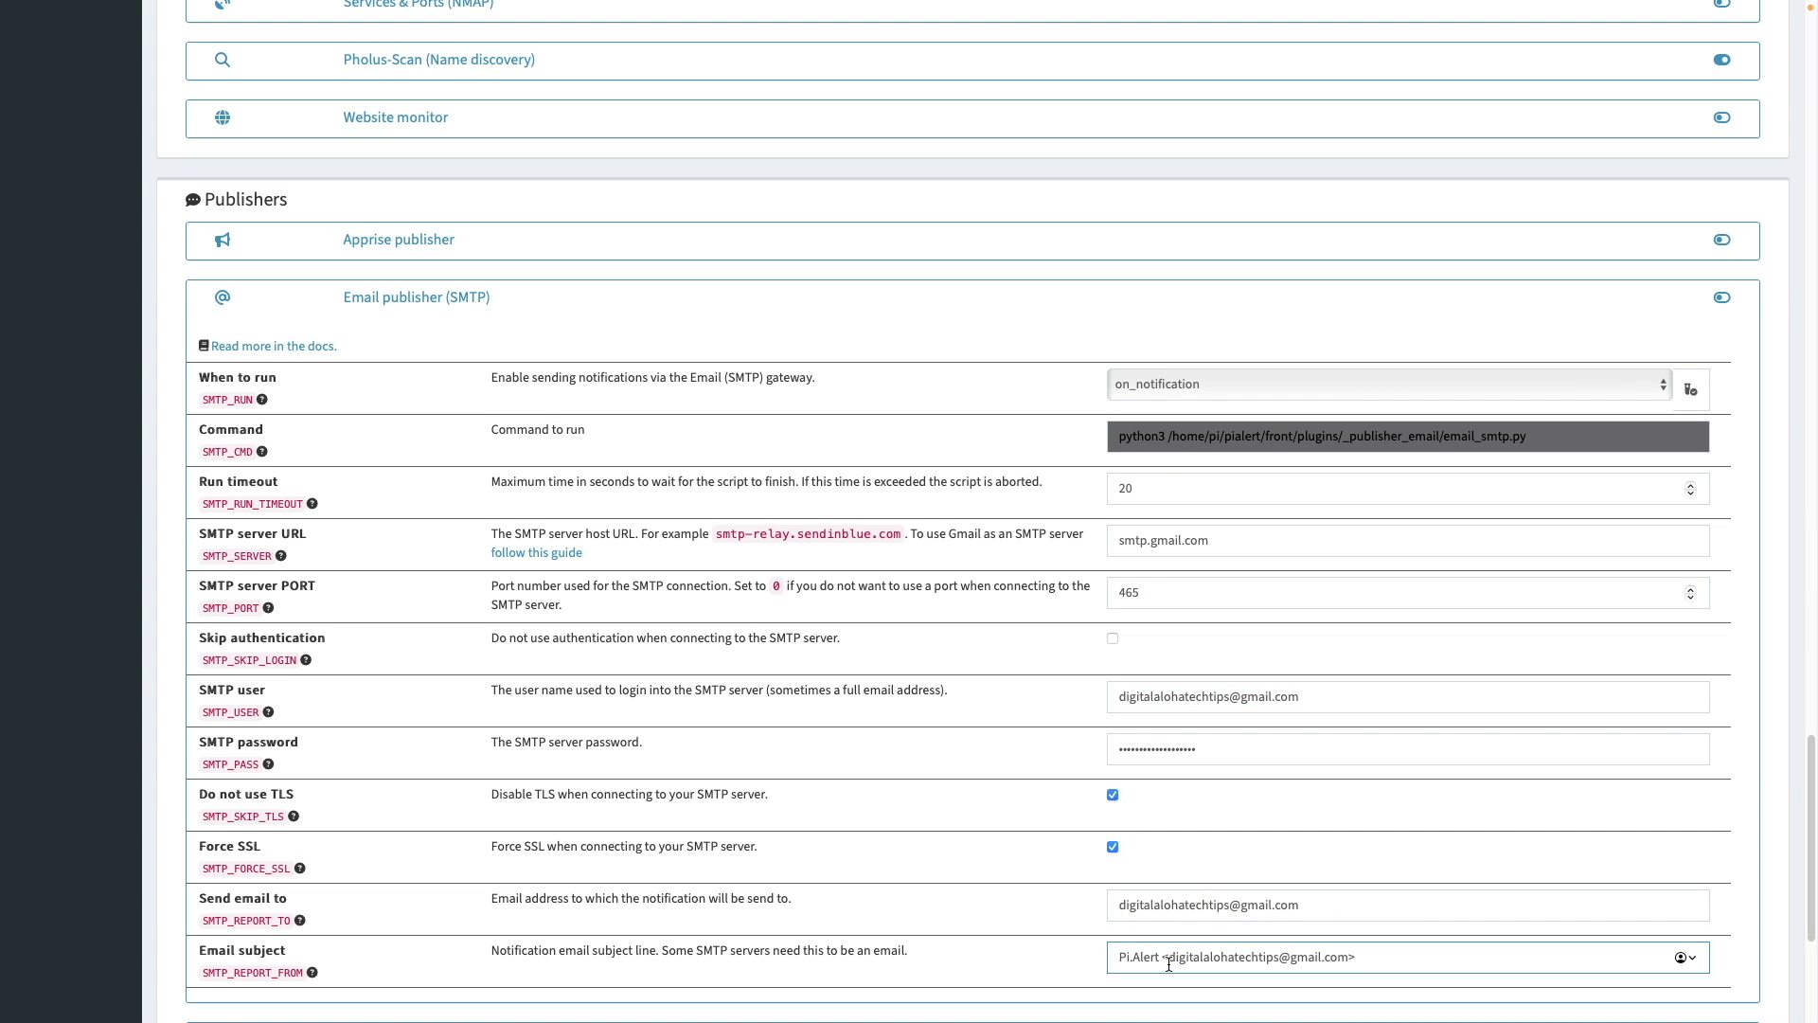
scroll(1773, 878, "down", 4)
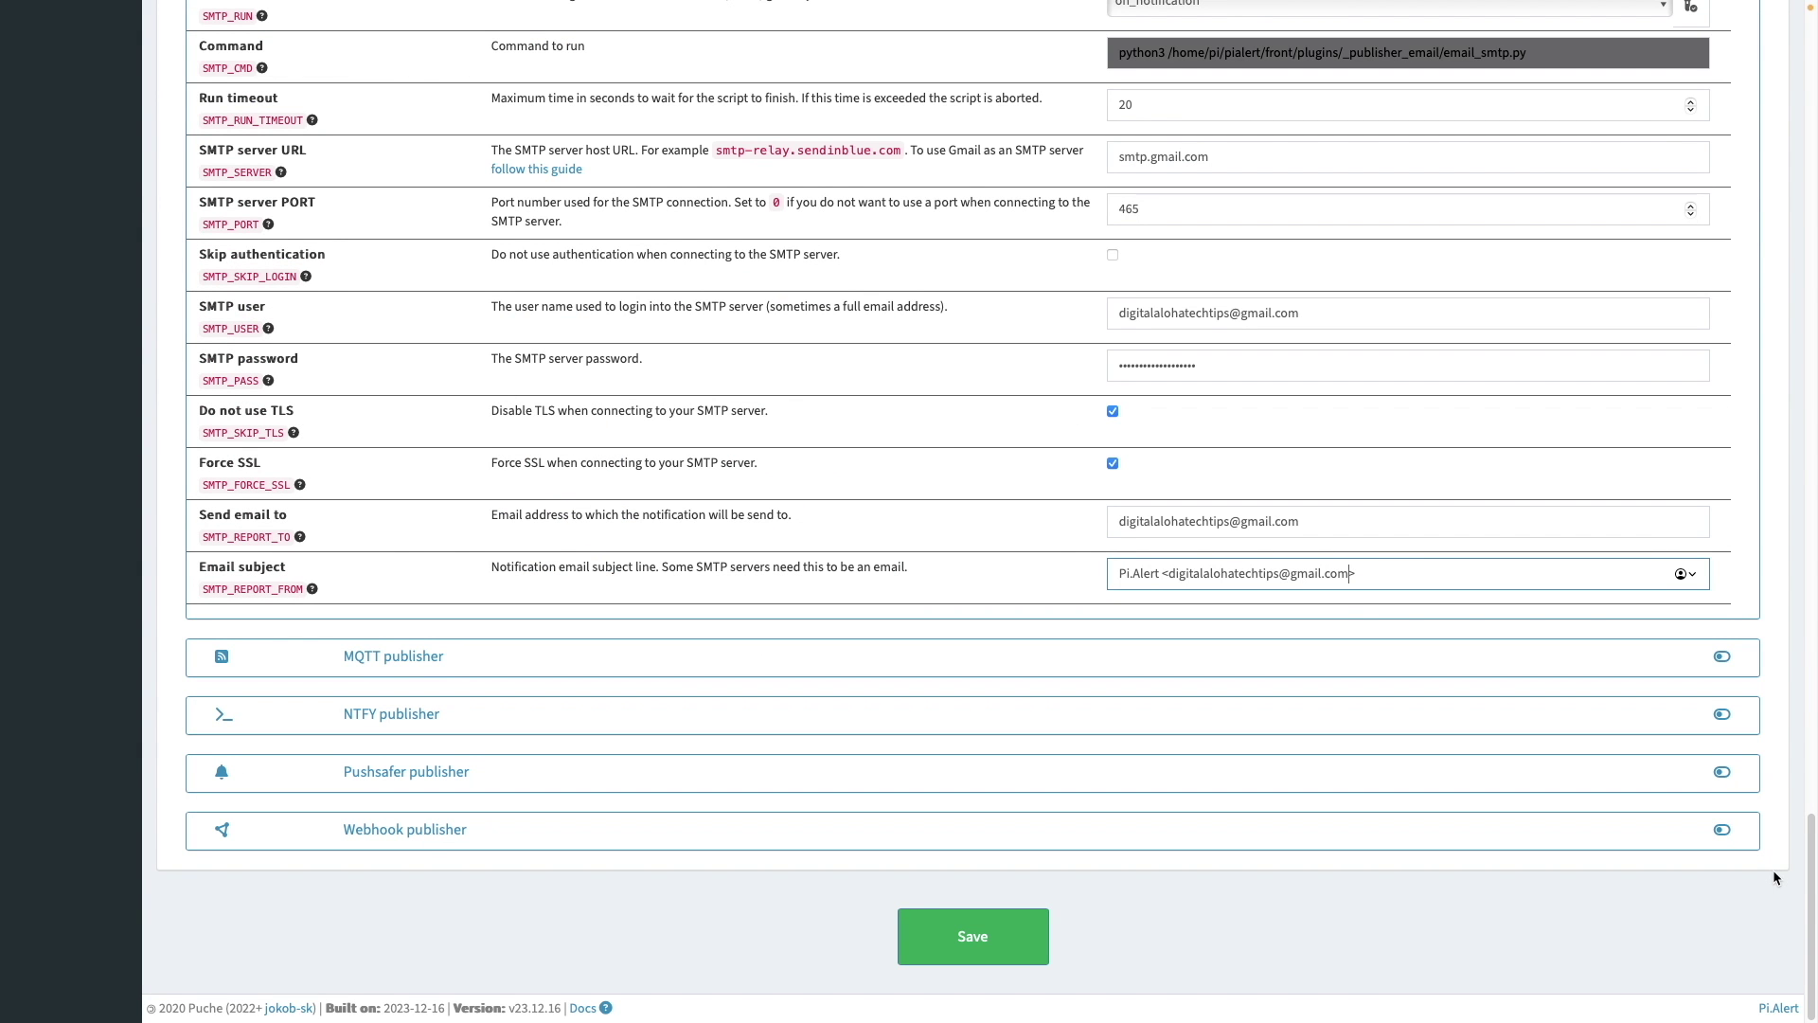
left_click(1022, 941)
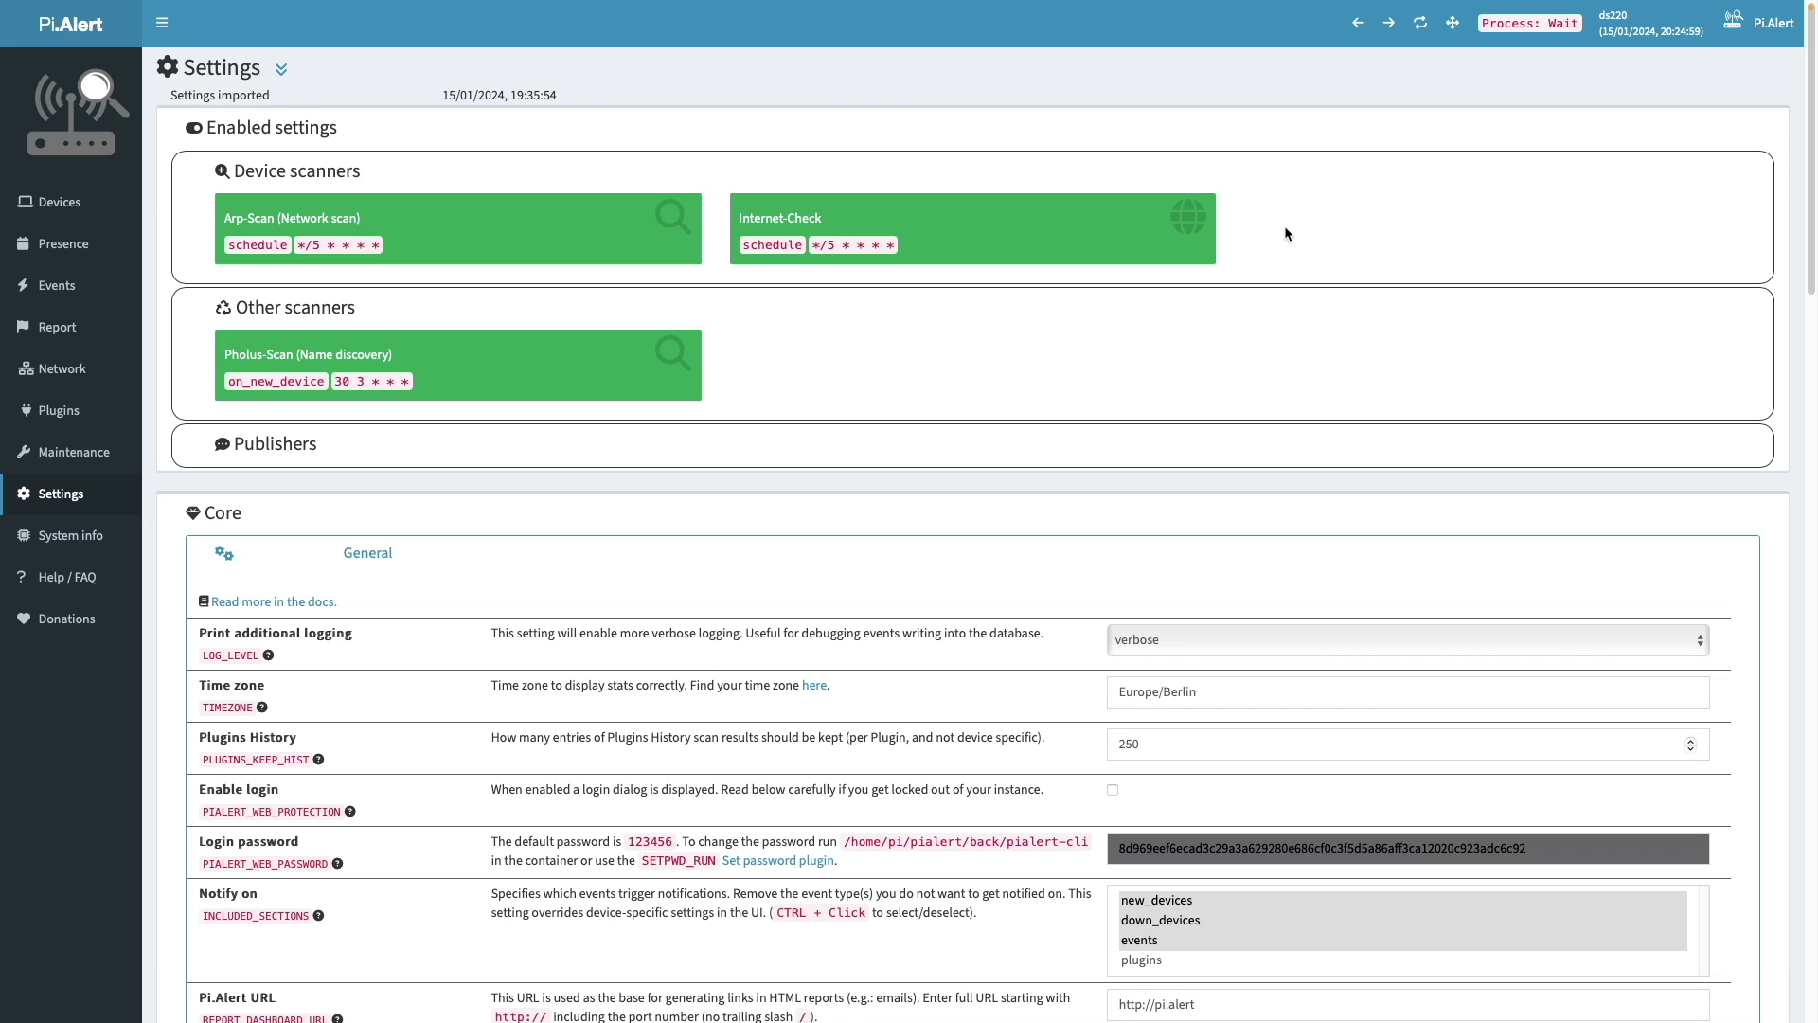
- Reload the settings to confirm Email publisher (SMTP) is among the enabled publishers
mouse_move(1248, 5)
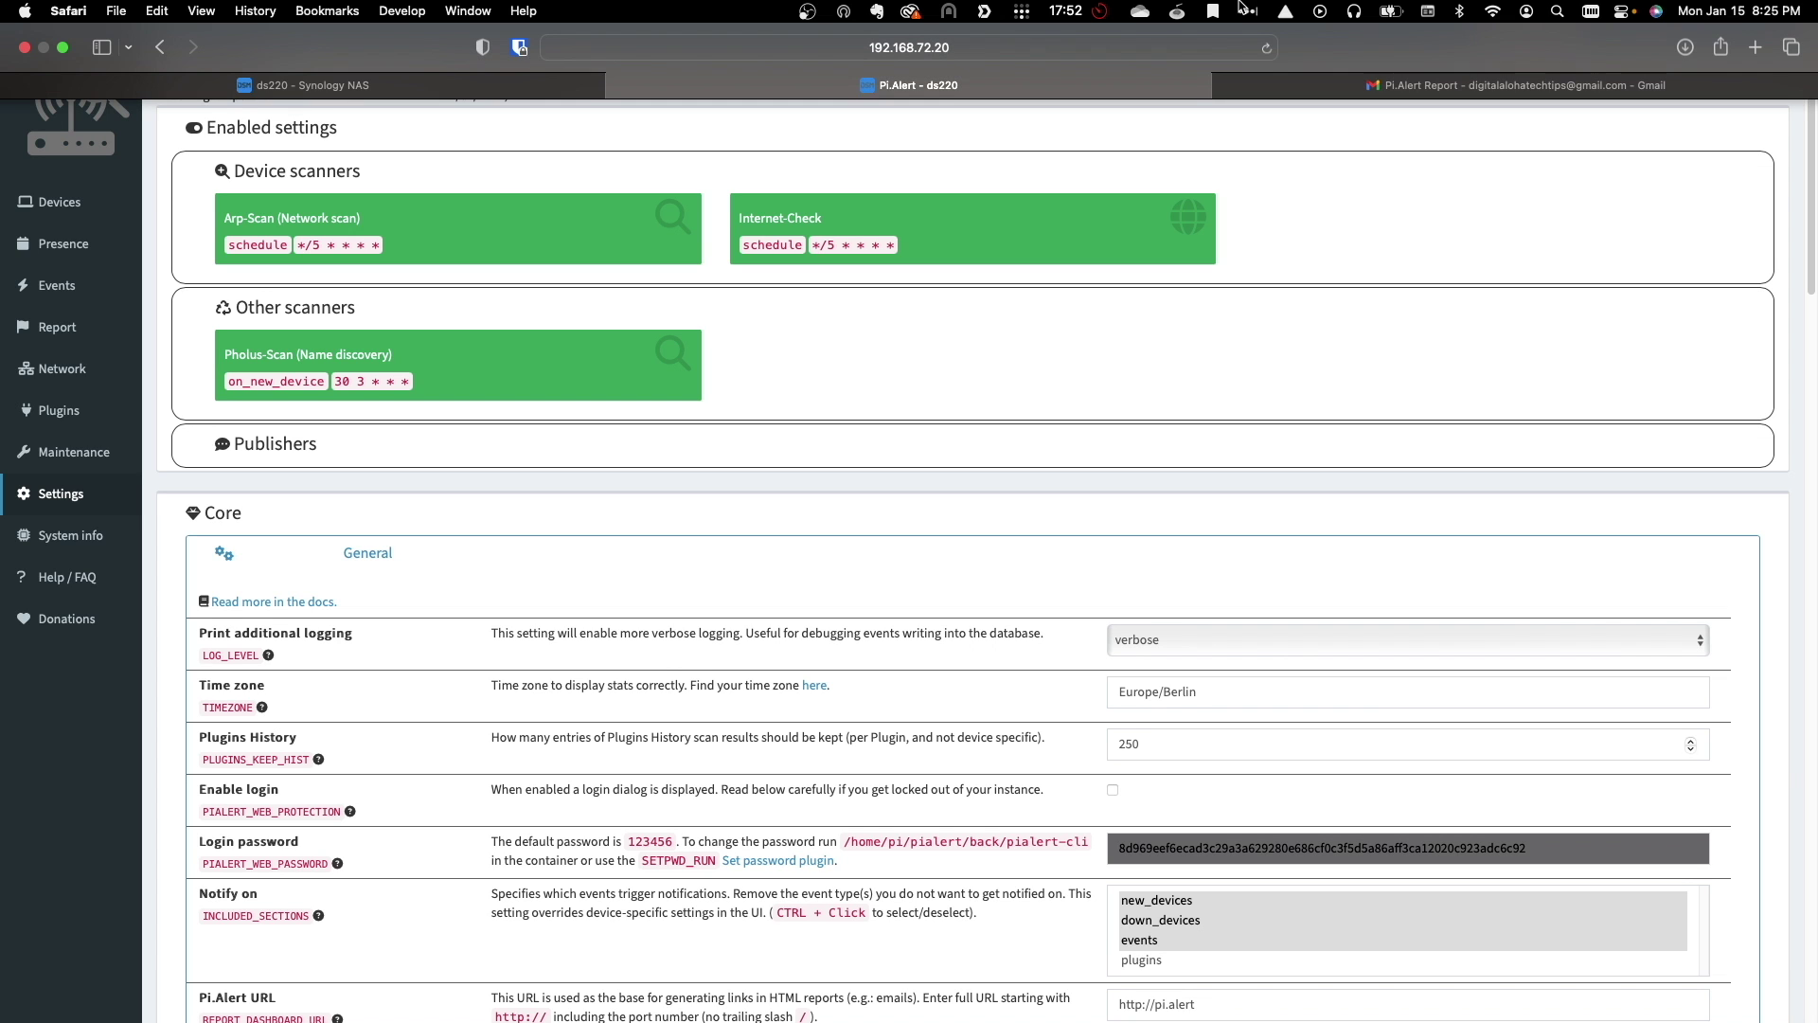
left_click(1266, 47)
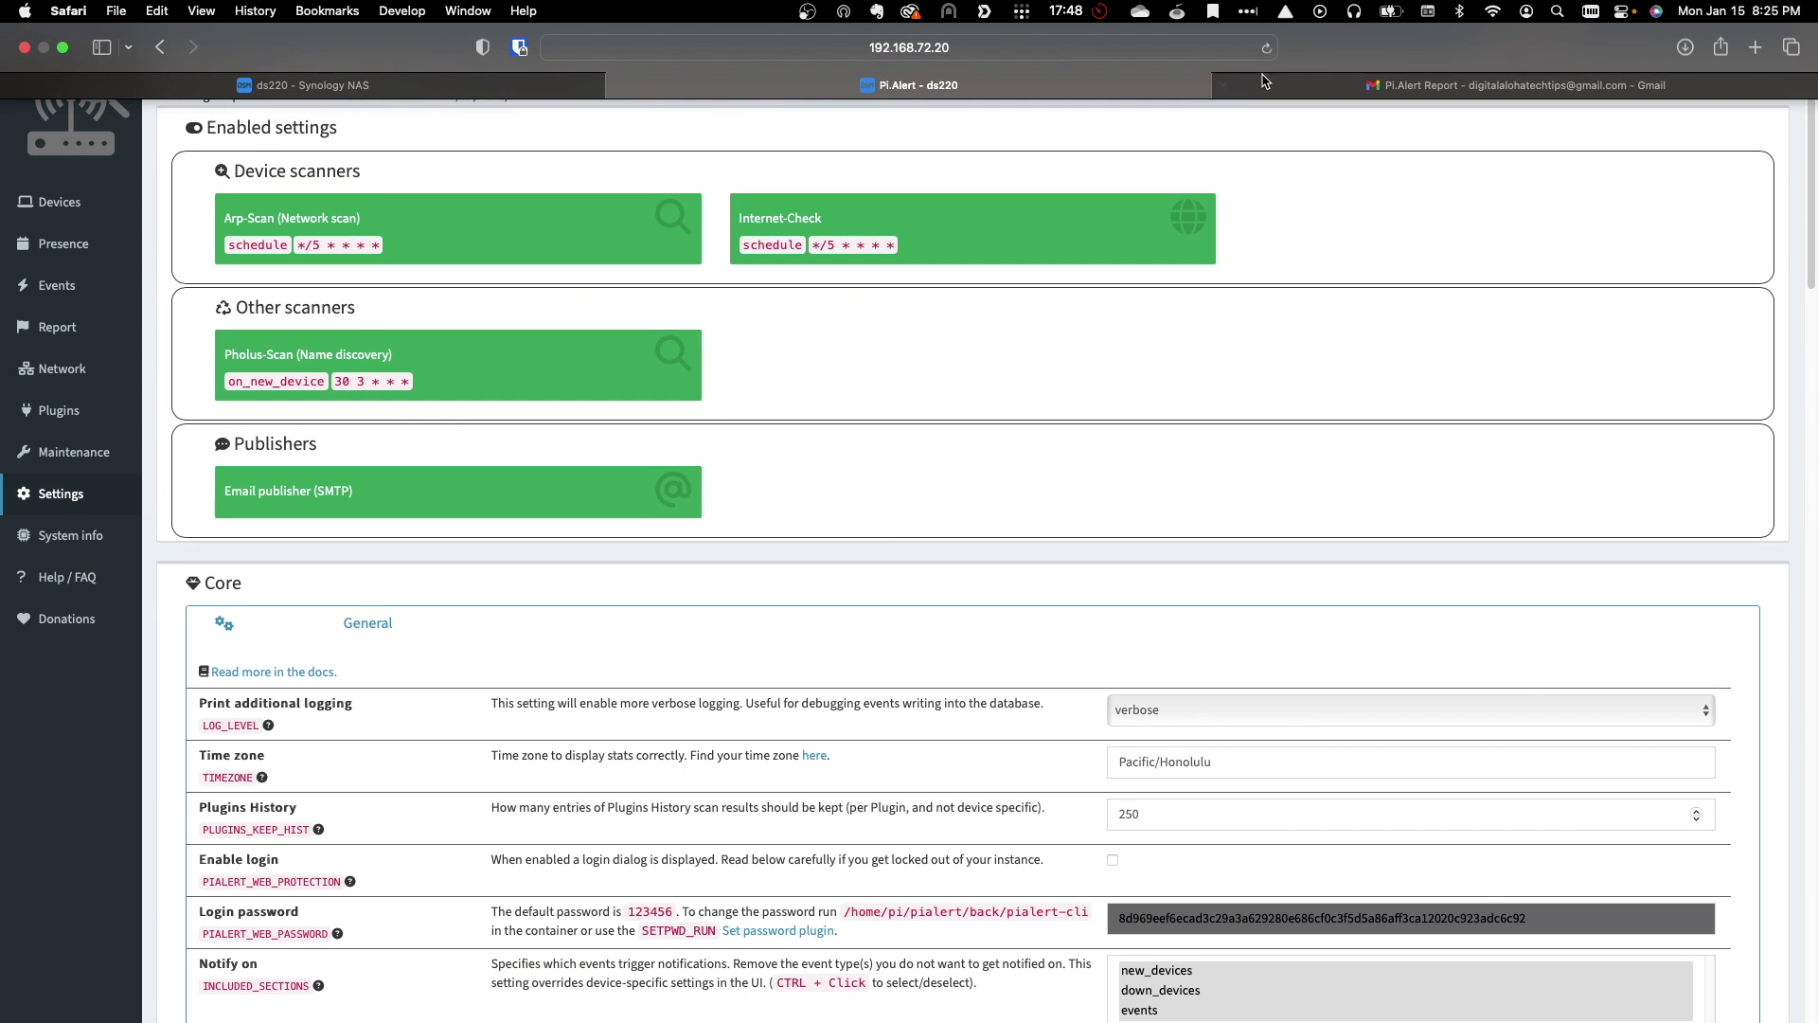
scroll(1402, 409, "down", 15)
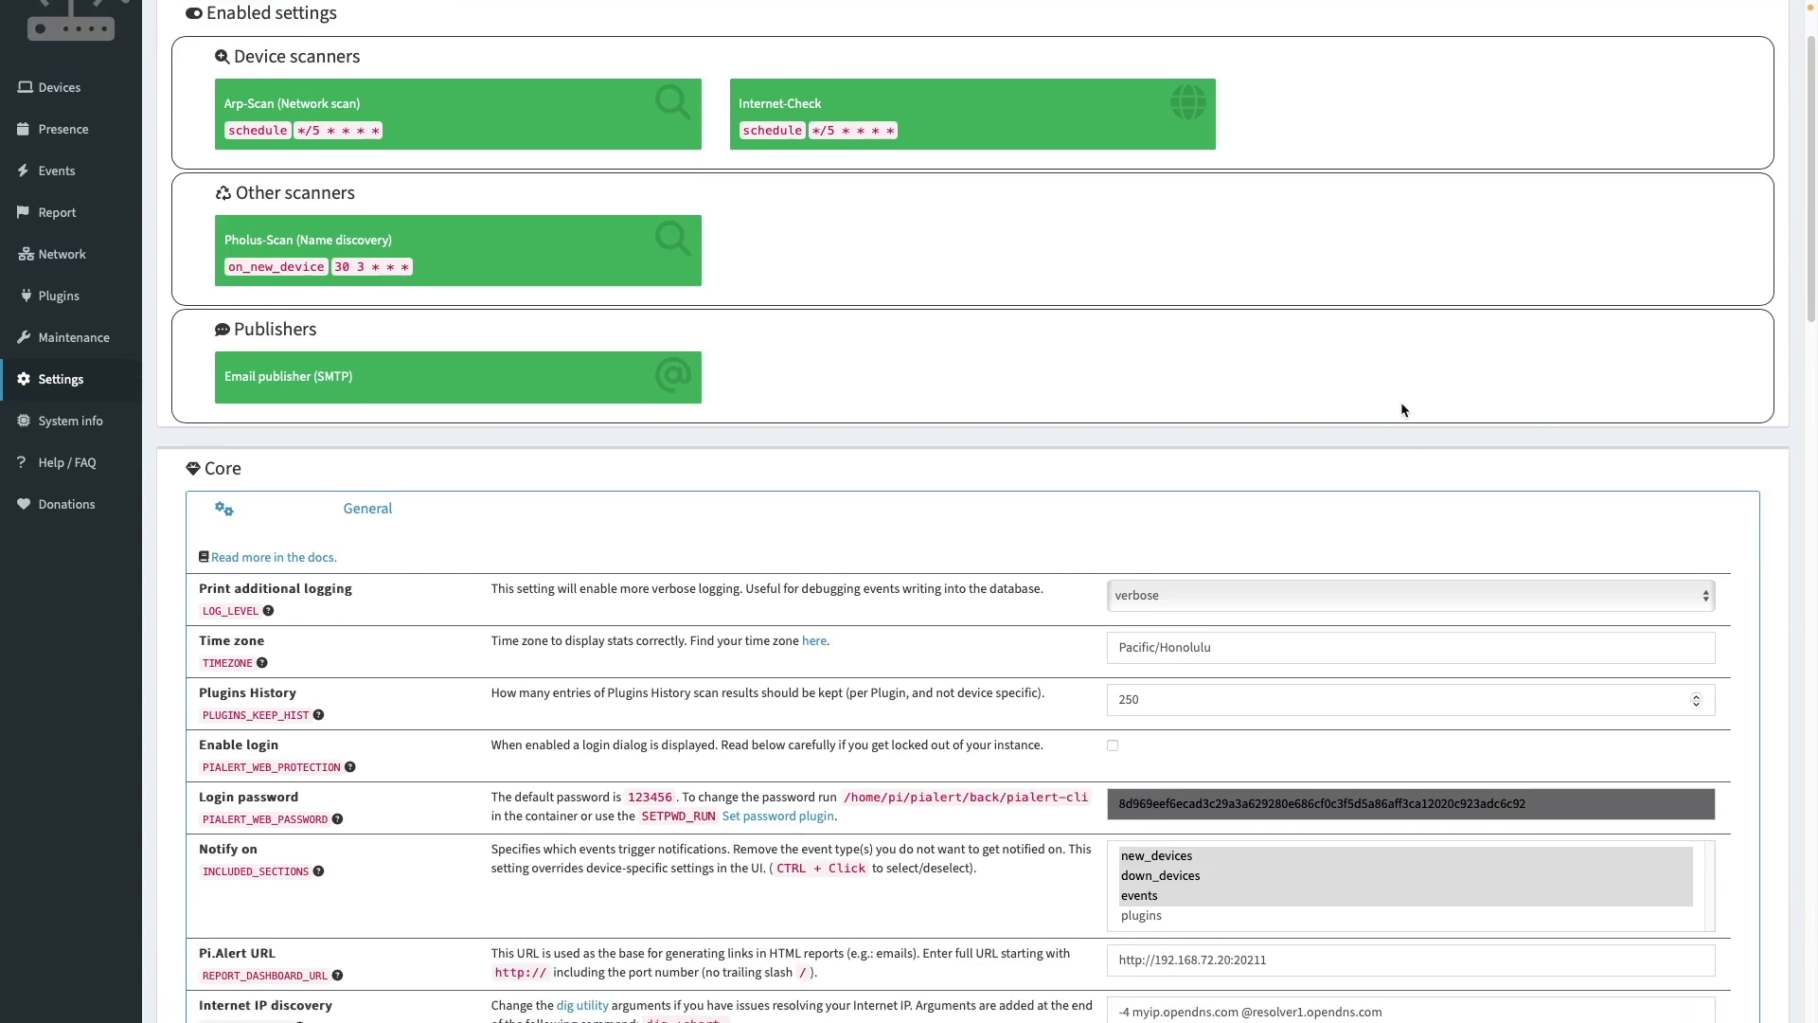
scroll(1402, 410, "down", 15)
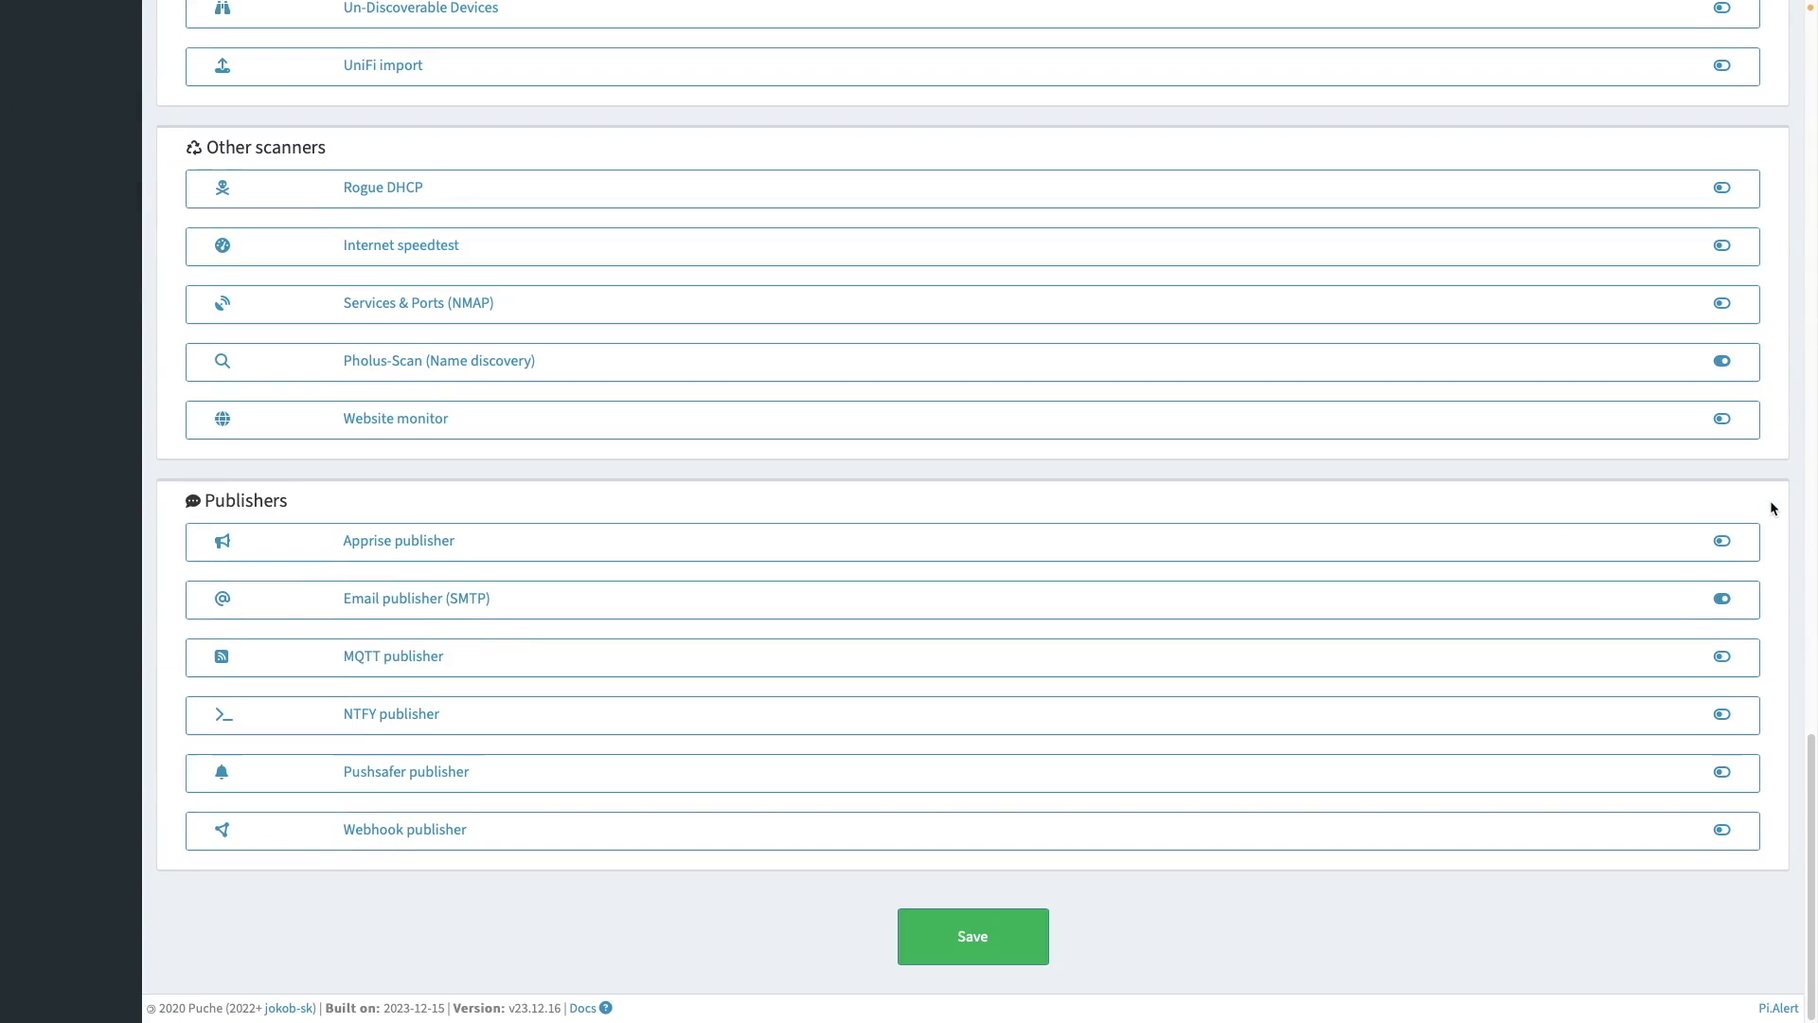
- Expand Email publisher (SMTP) and trigger a one-off test run of it
left_click(1771, 597)
scroll(1790, 615, "down", 2)
scroll(1800, 627, "down", 3)
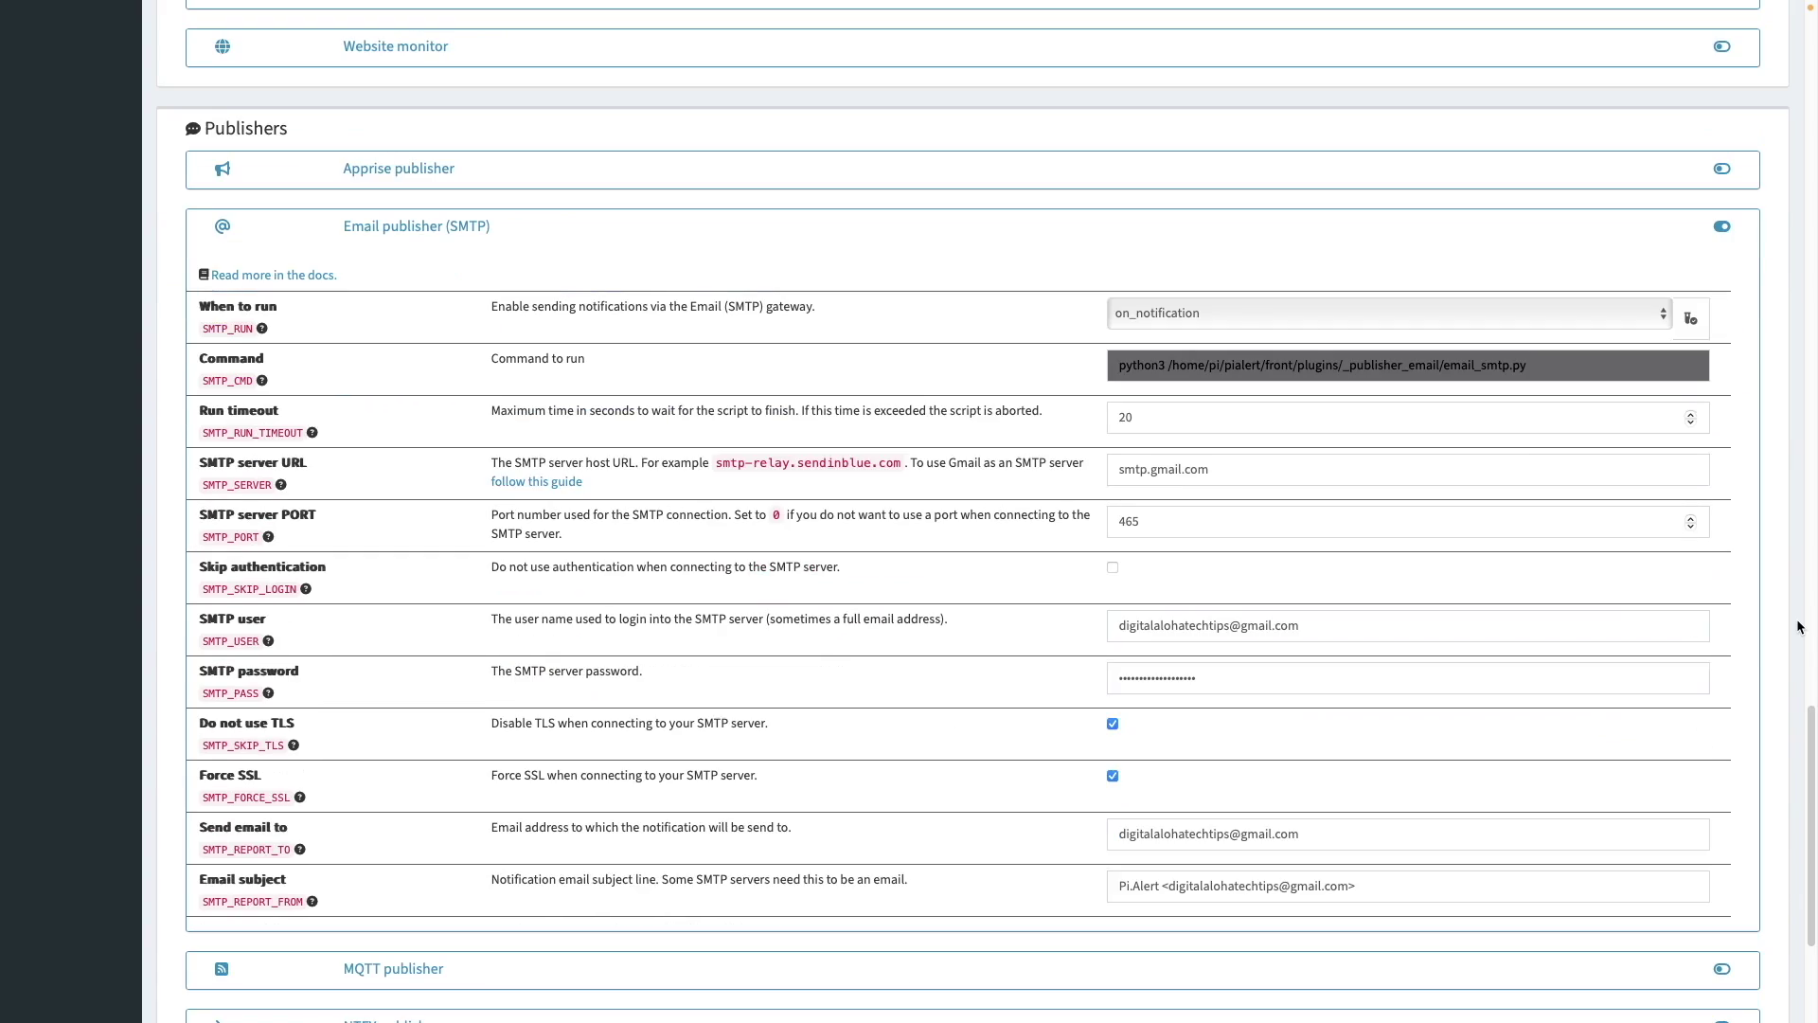
left_click(1691, 322)
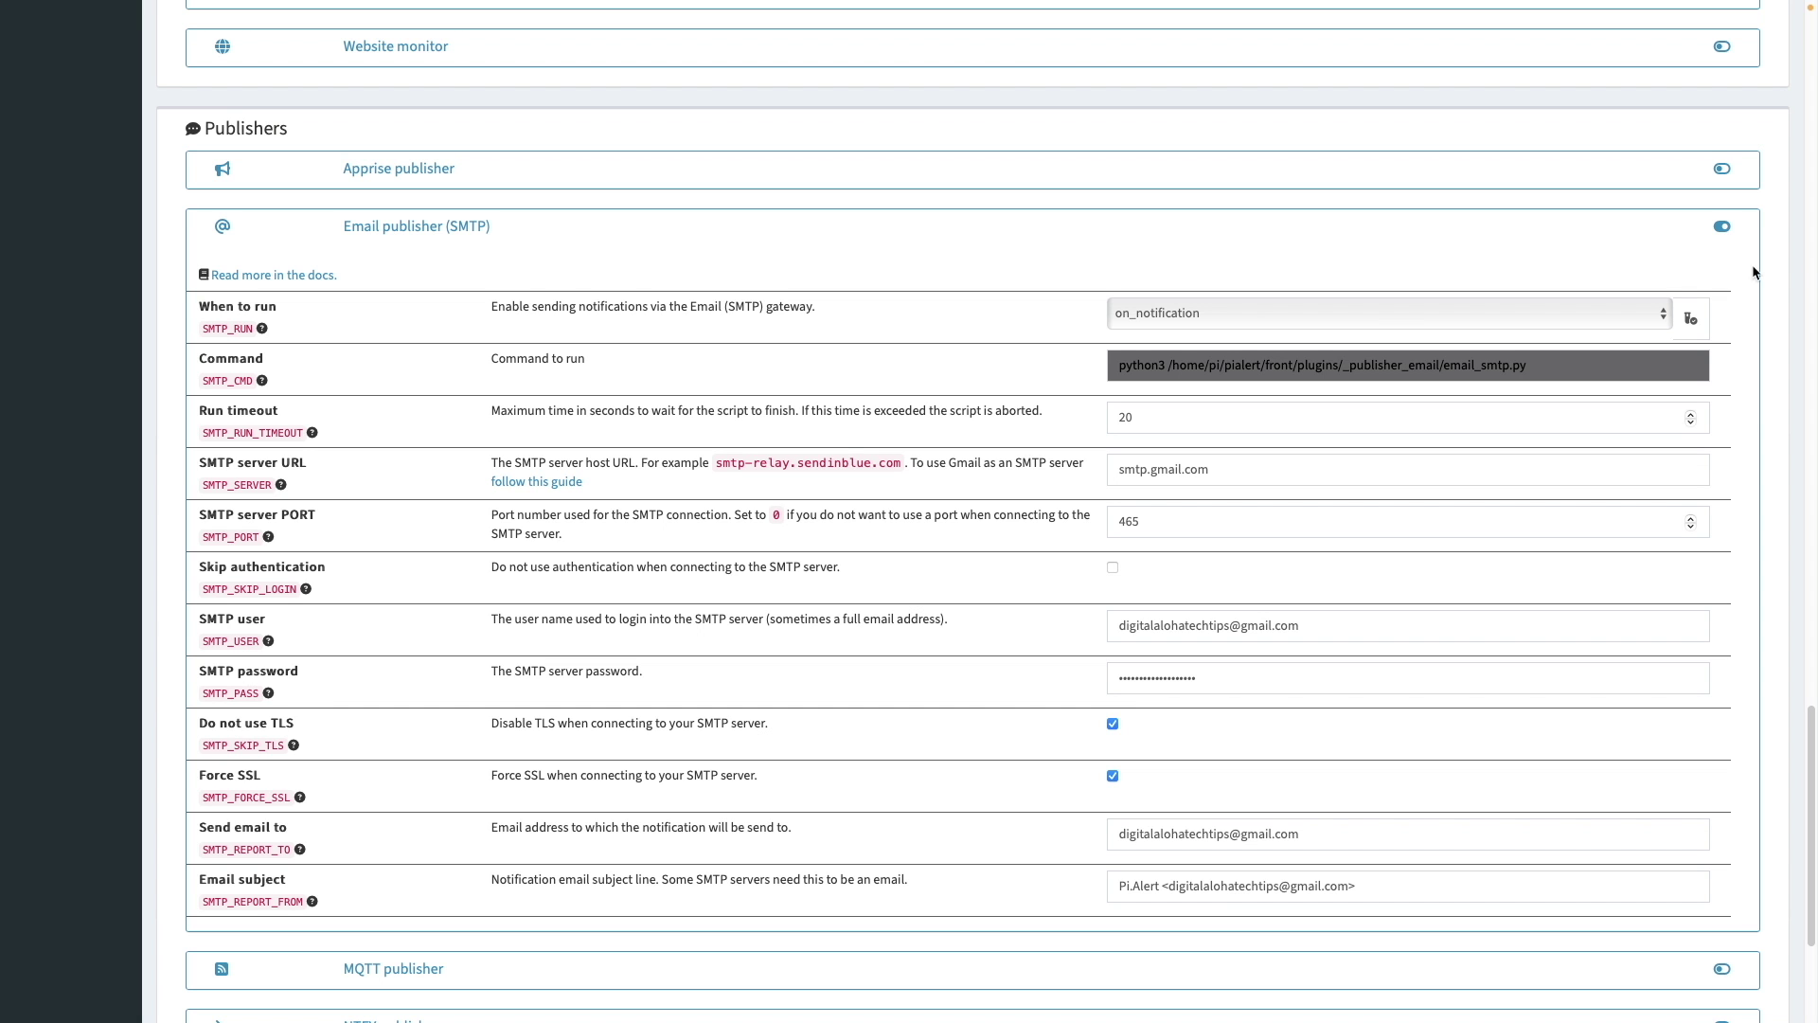
scroll(1780, 275, "up", 15)
scroll(1781, 278, "up", 5)
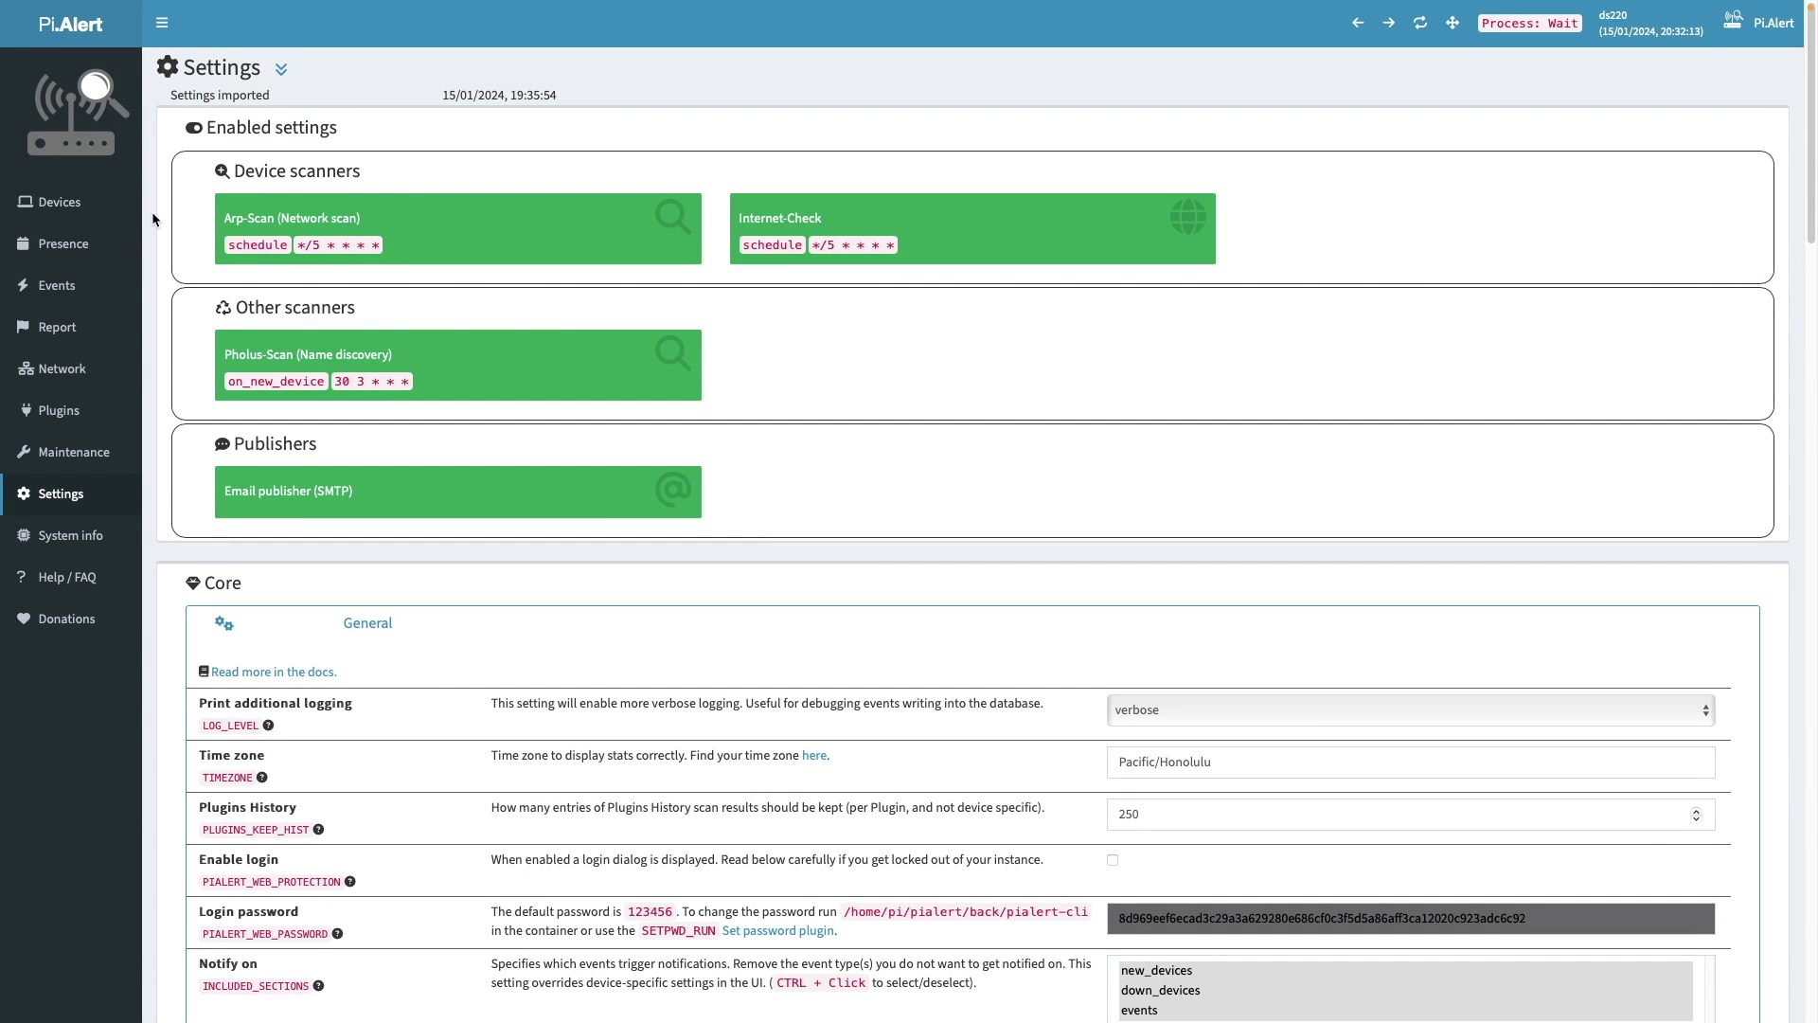
left_click(71, 208)
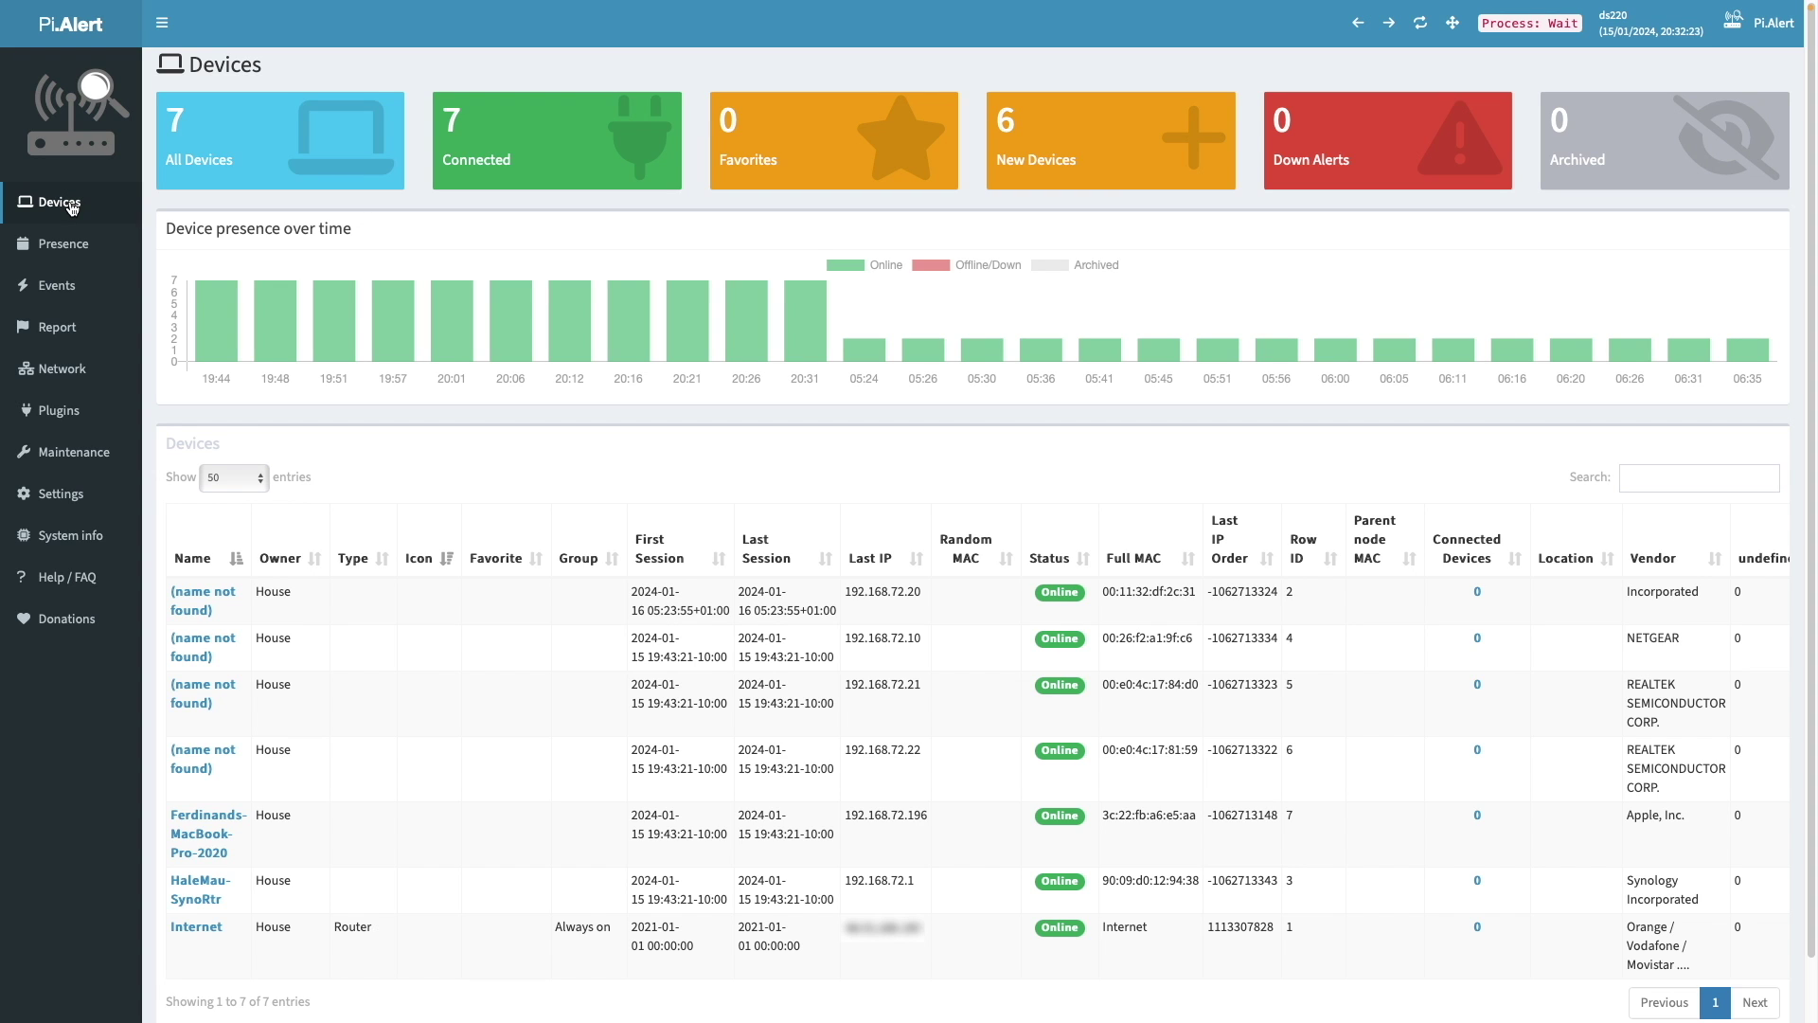
- Make HaleMau-SynoRtr a Router with the network-wired icon
left_click(222, 887)
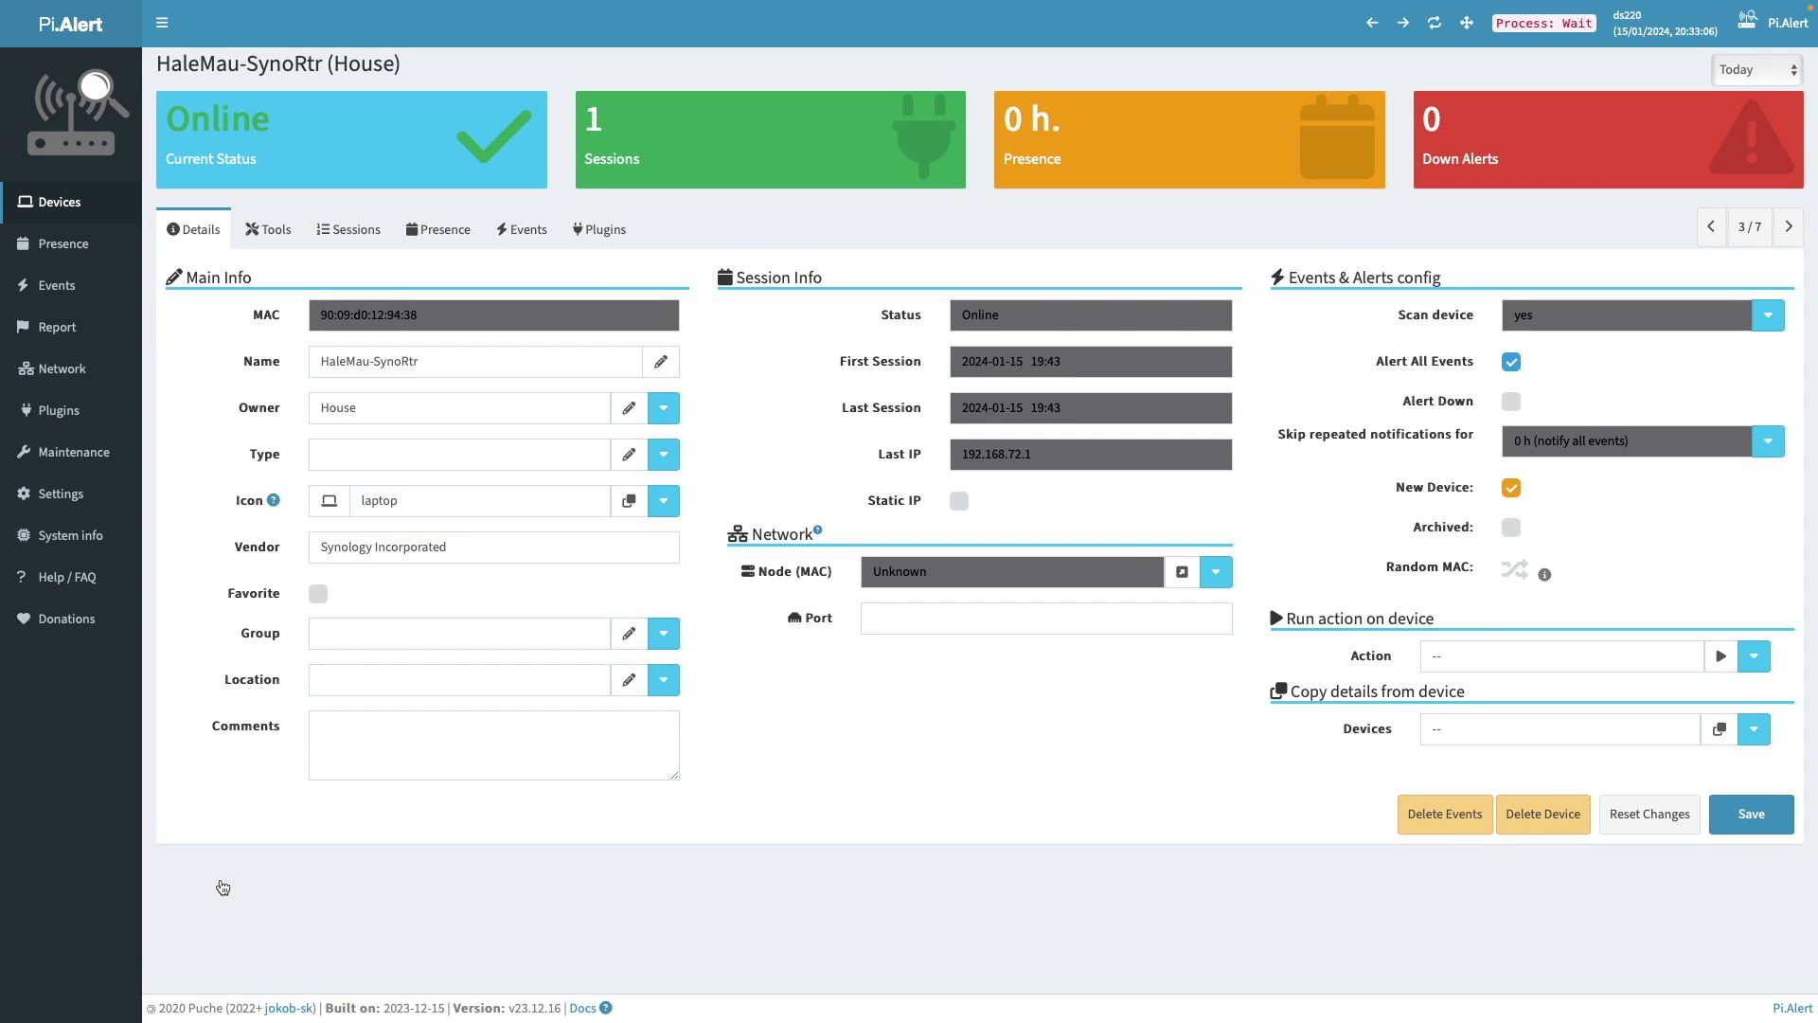
left_click(664, 453)
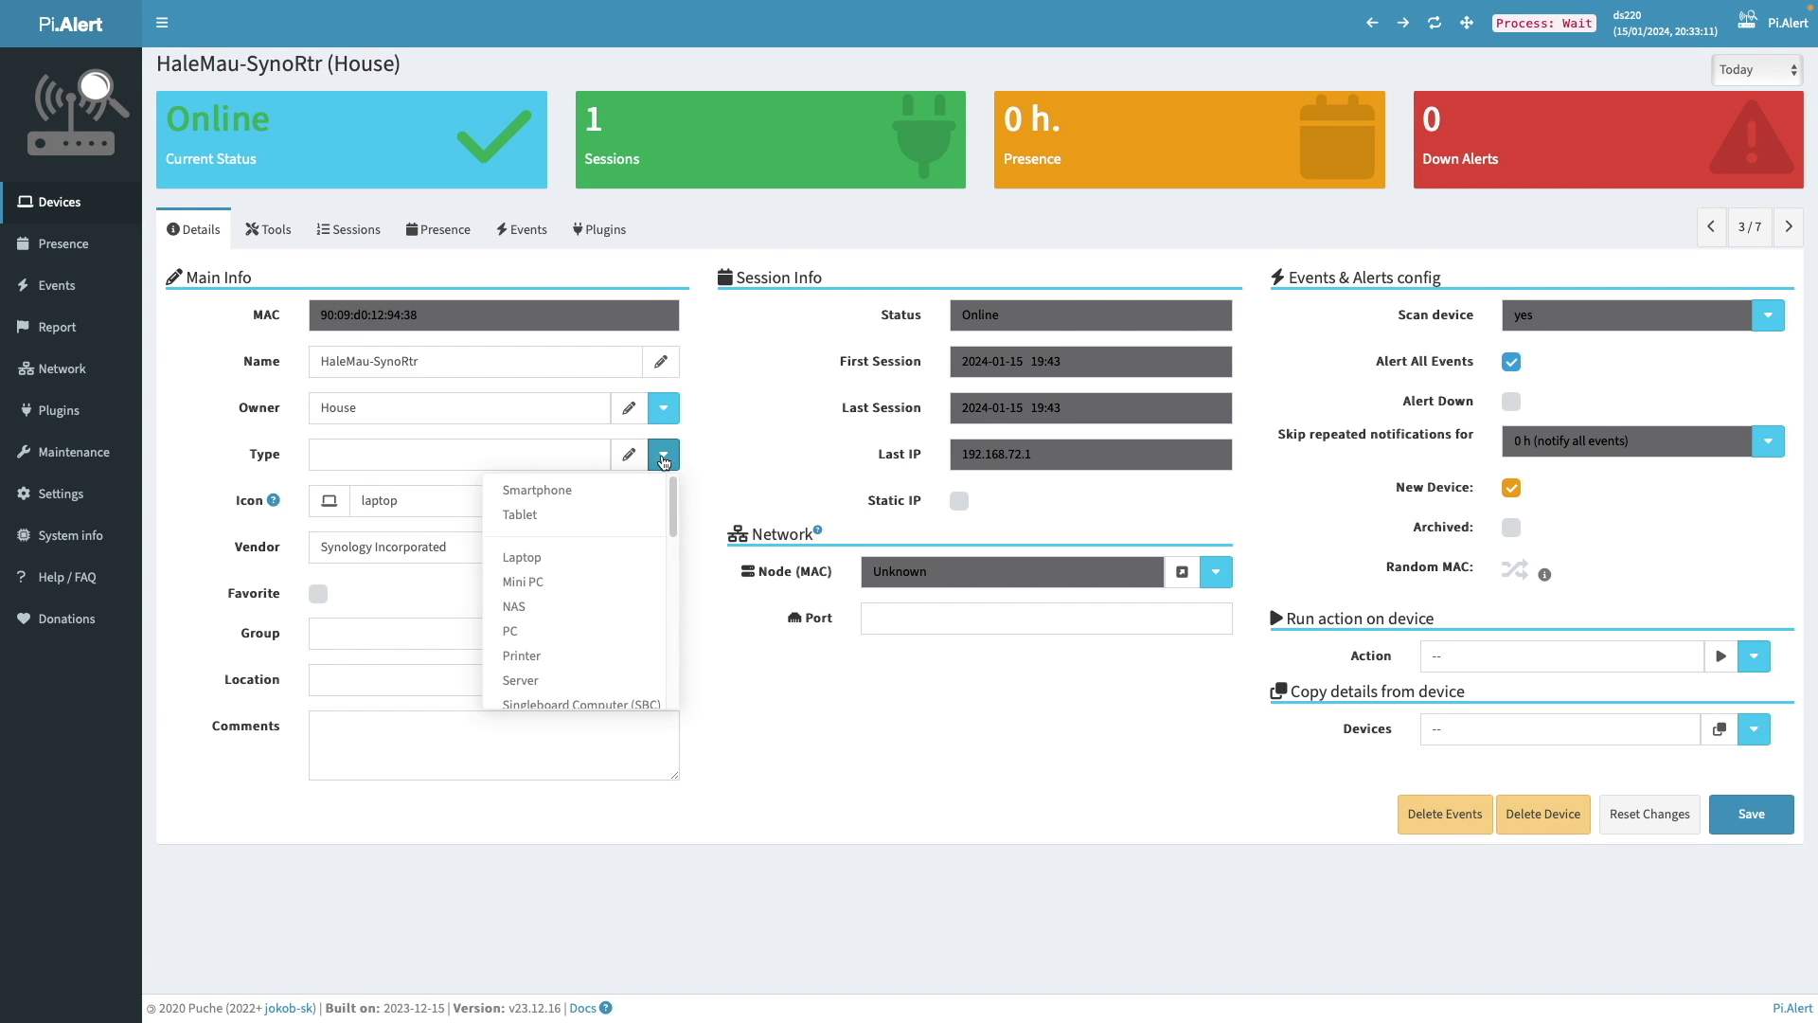
left_click_drag(672, 488, 669, 620)
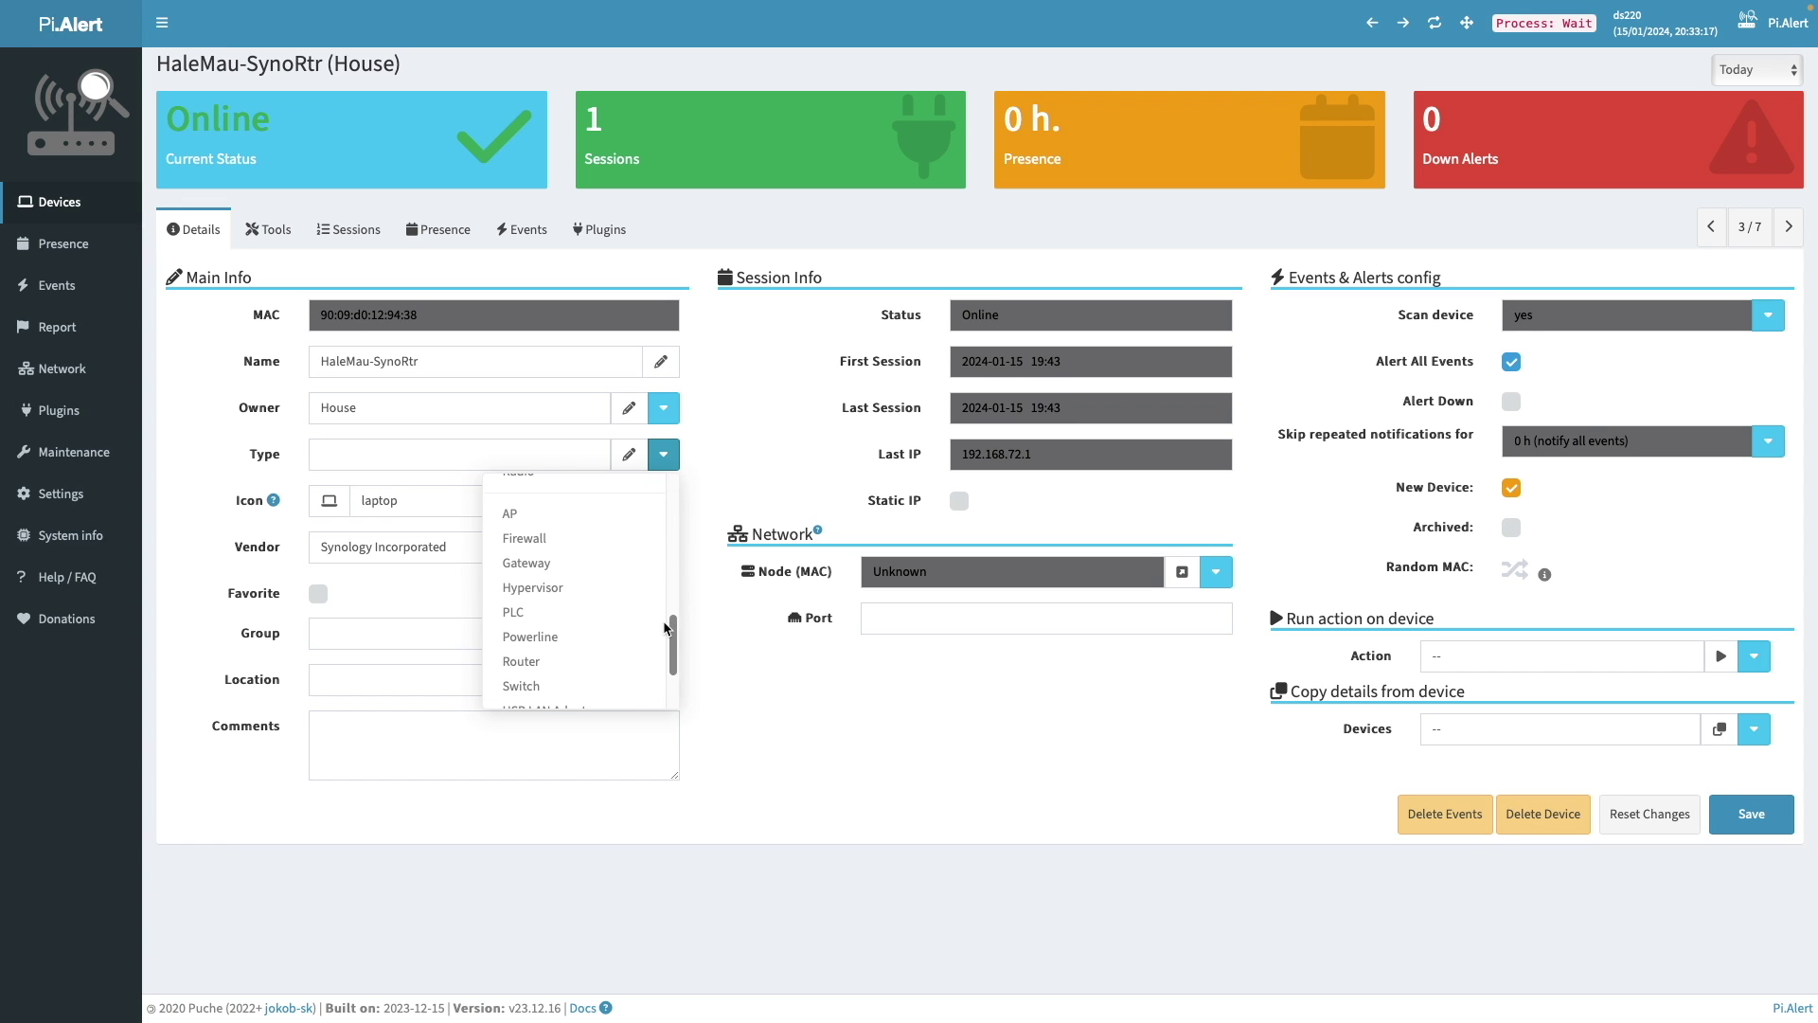
left_click(614, 662)
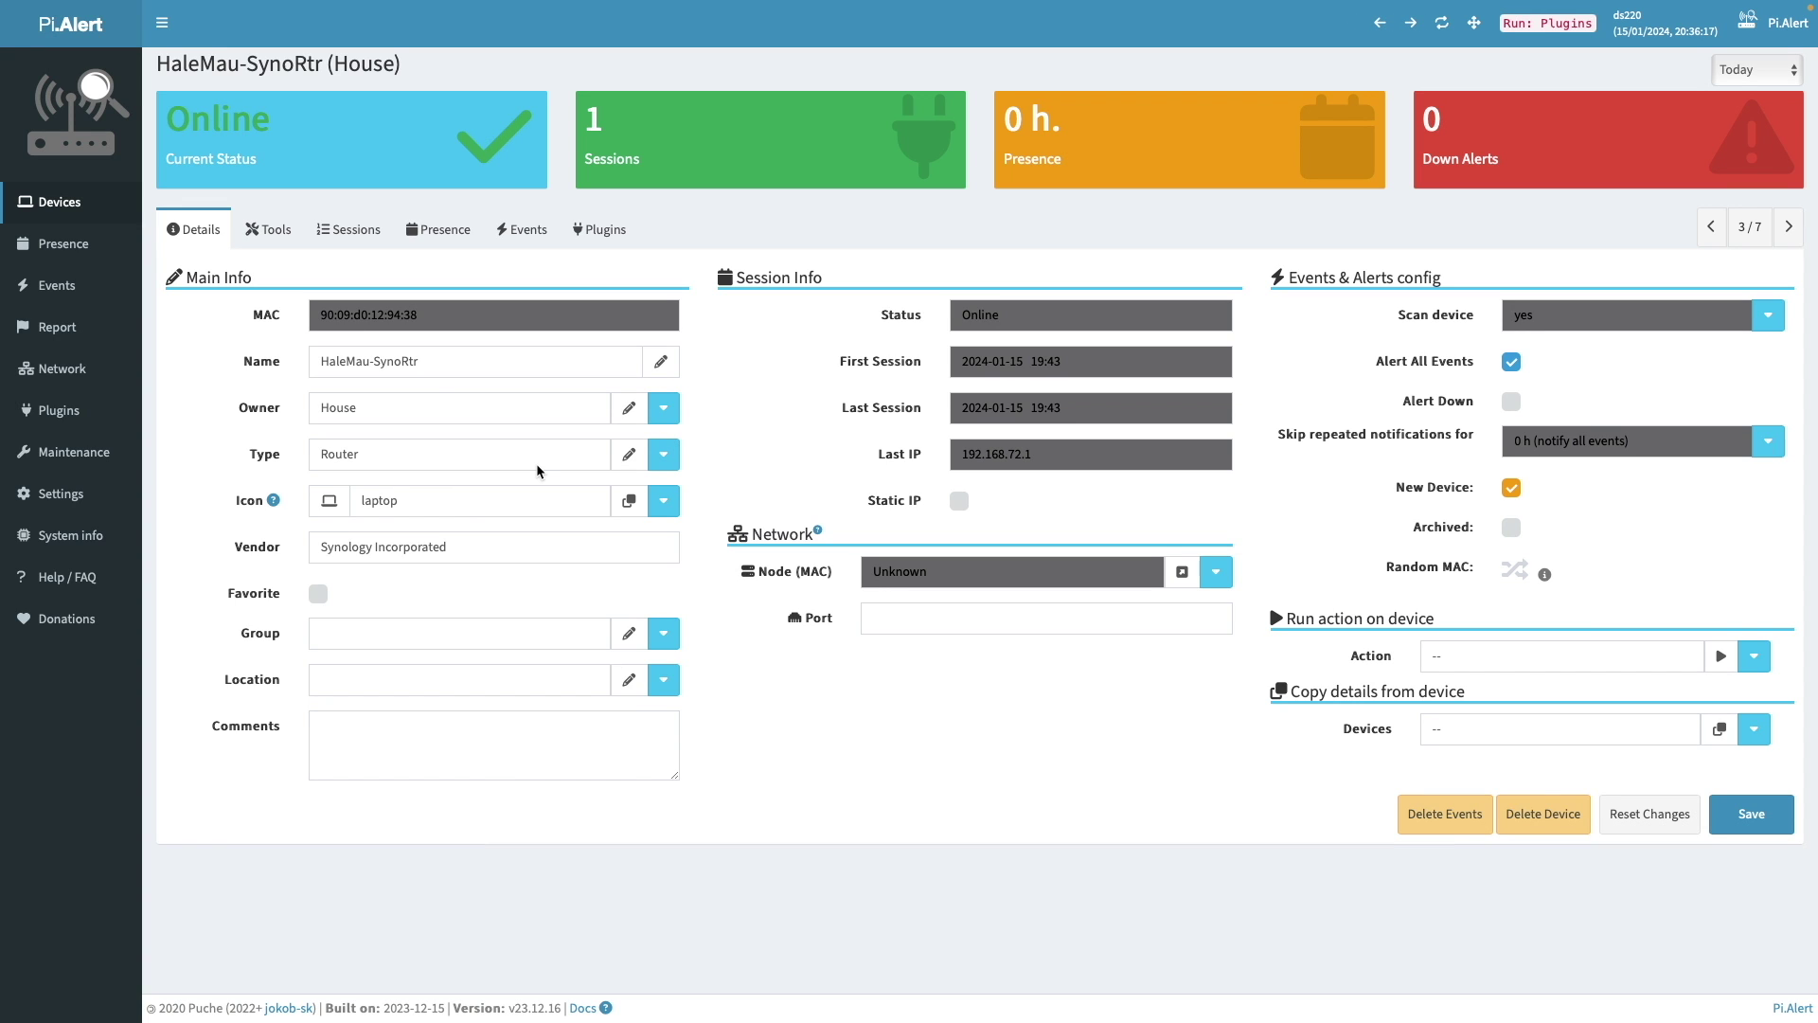
left_click(455, 500)
key("ctrl+a")
type("network-wired")
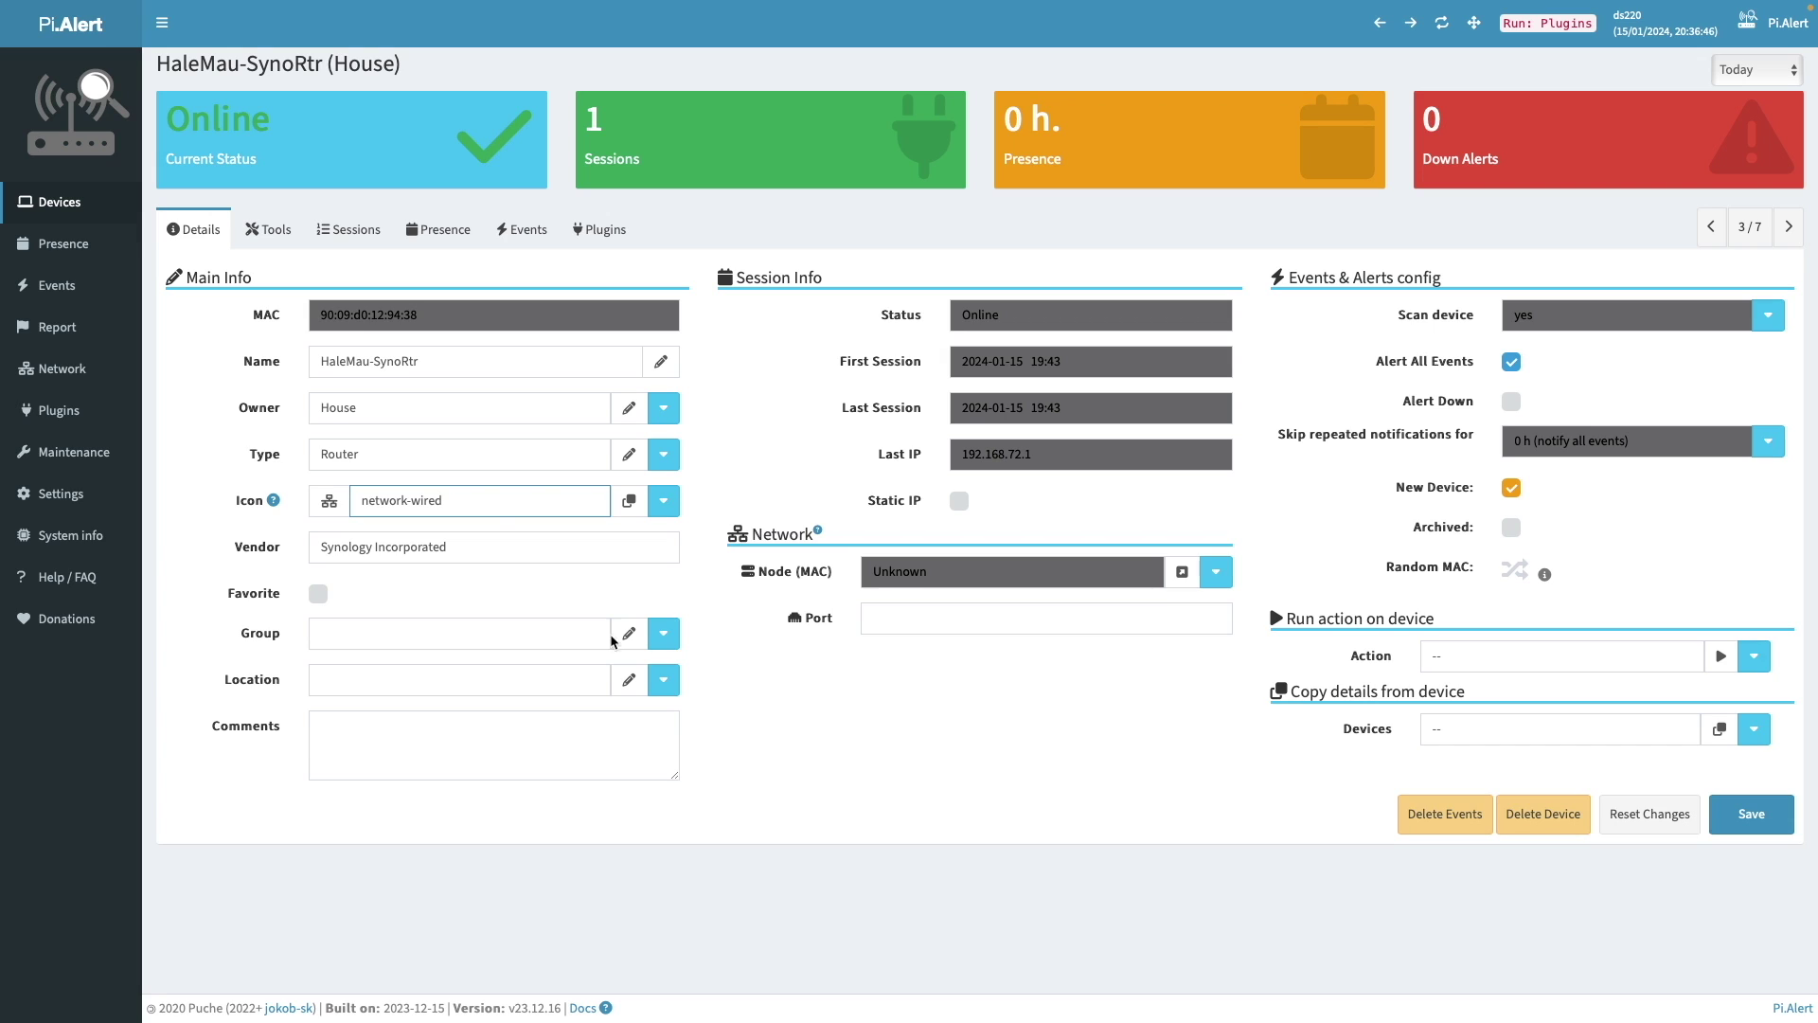
- Put the router in group Always on with Alert Down on and New Device cleared, and save
left_click(663, 632)
left_click(656, 668)
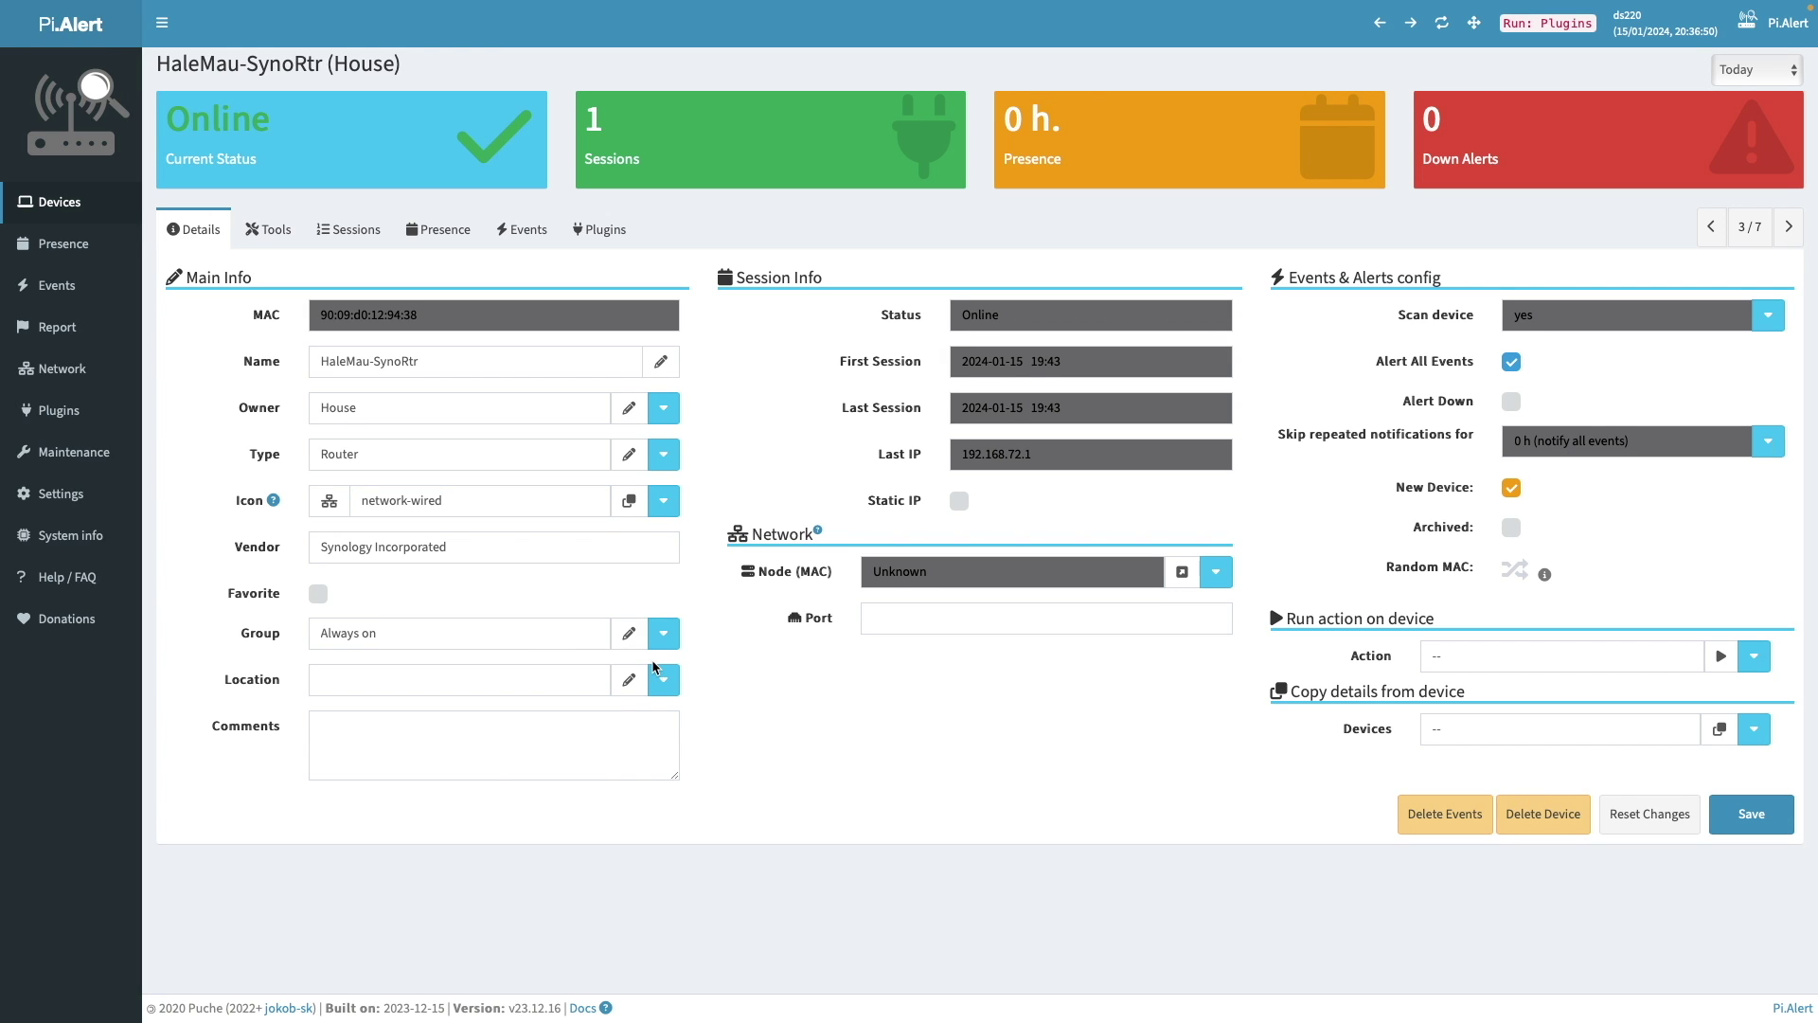
left_click(1511, 401)
left_click(1512, 487)
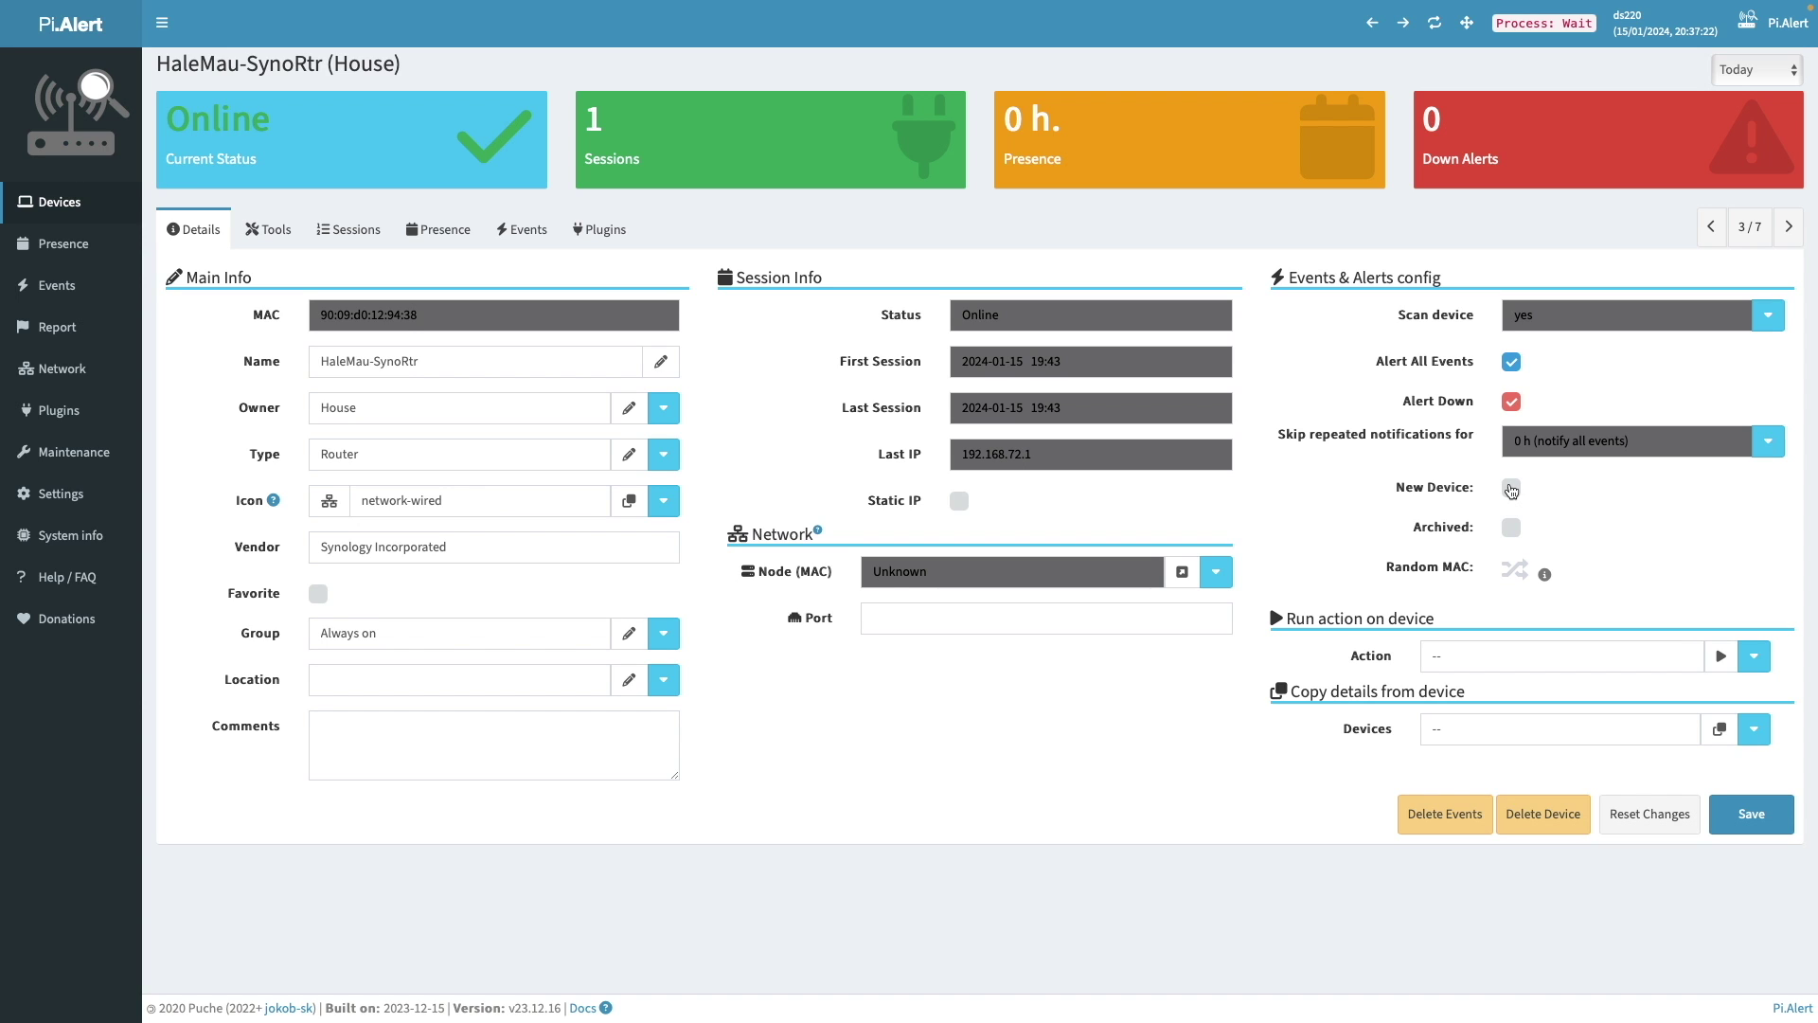
left_click(1729, 809)
left_click(83, 210)
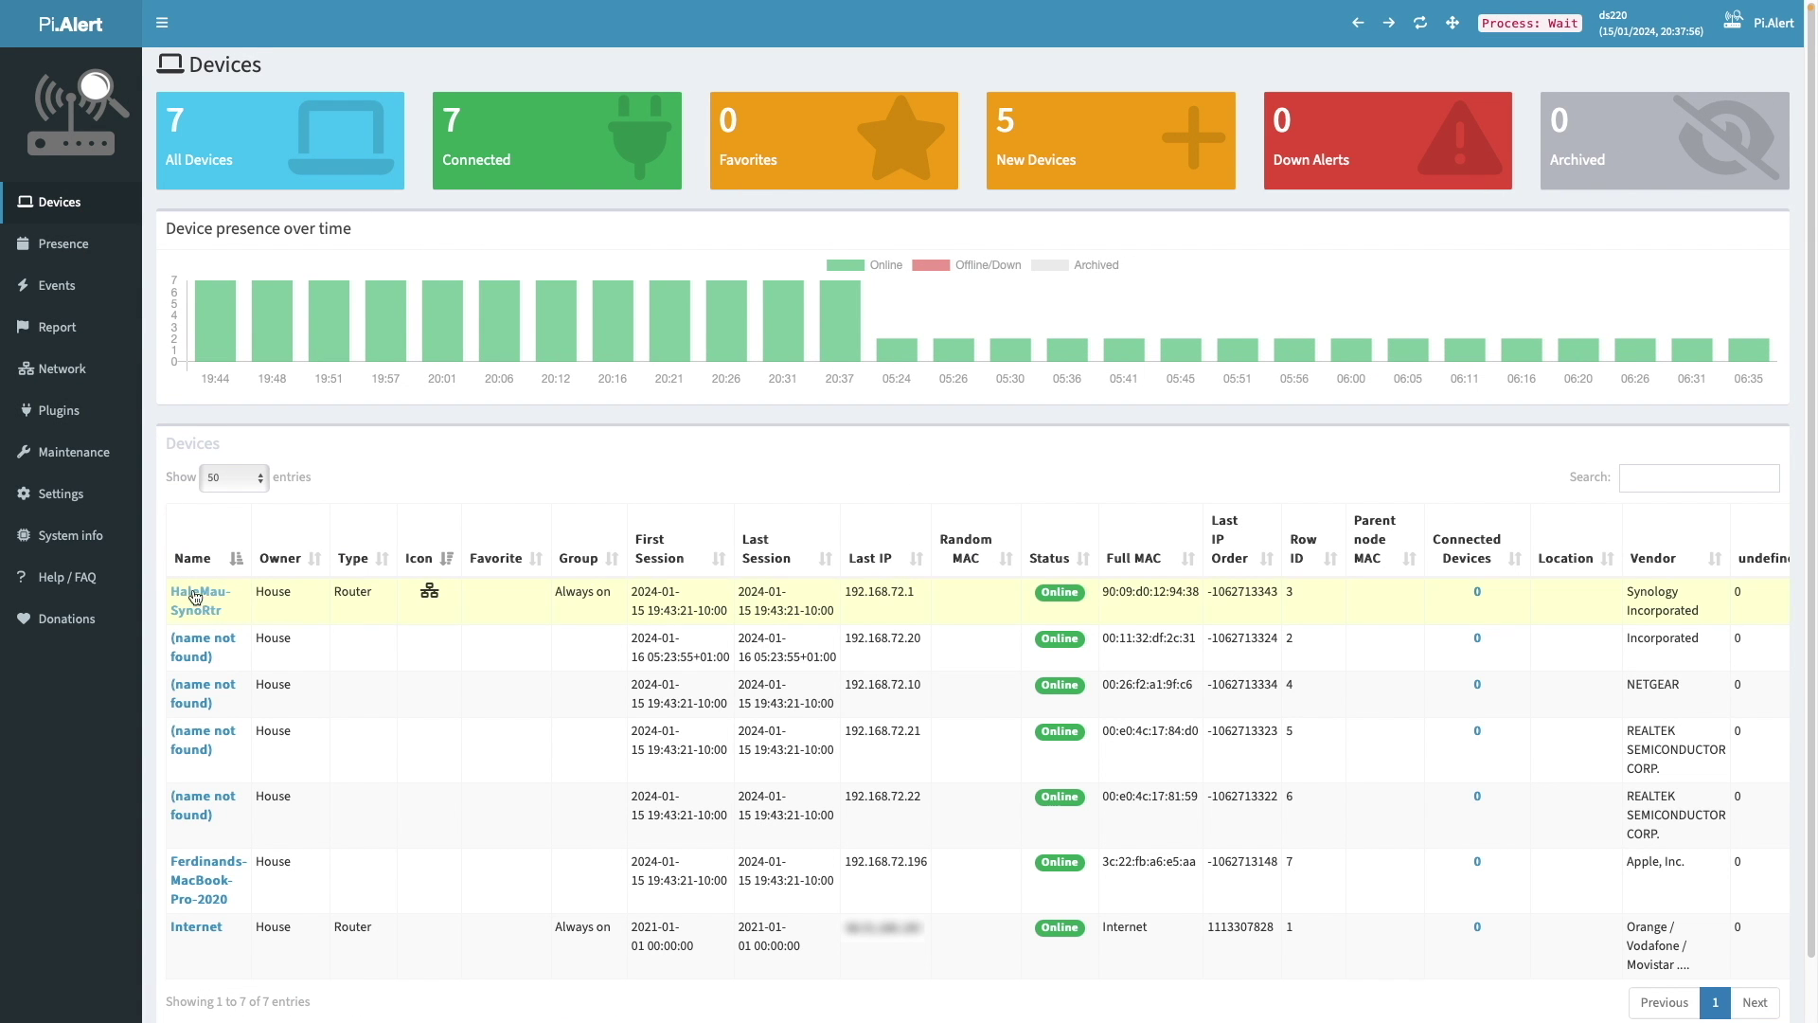
- Name the device at 192.168.72.20 DS220, type NAS, icon server, vendor Synology
left_click(220, 643)
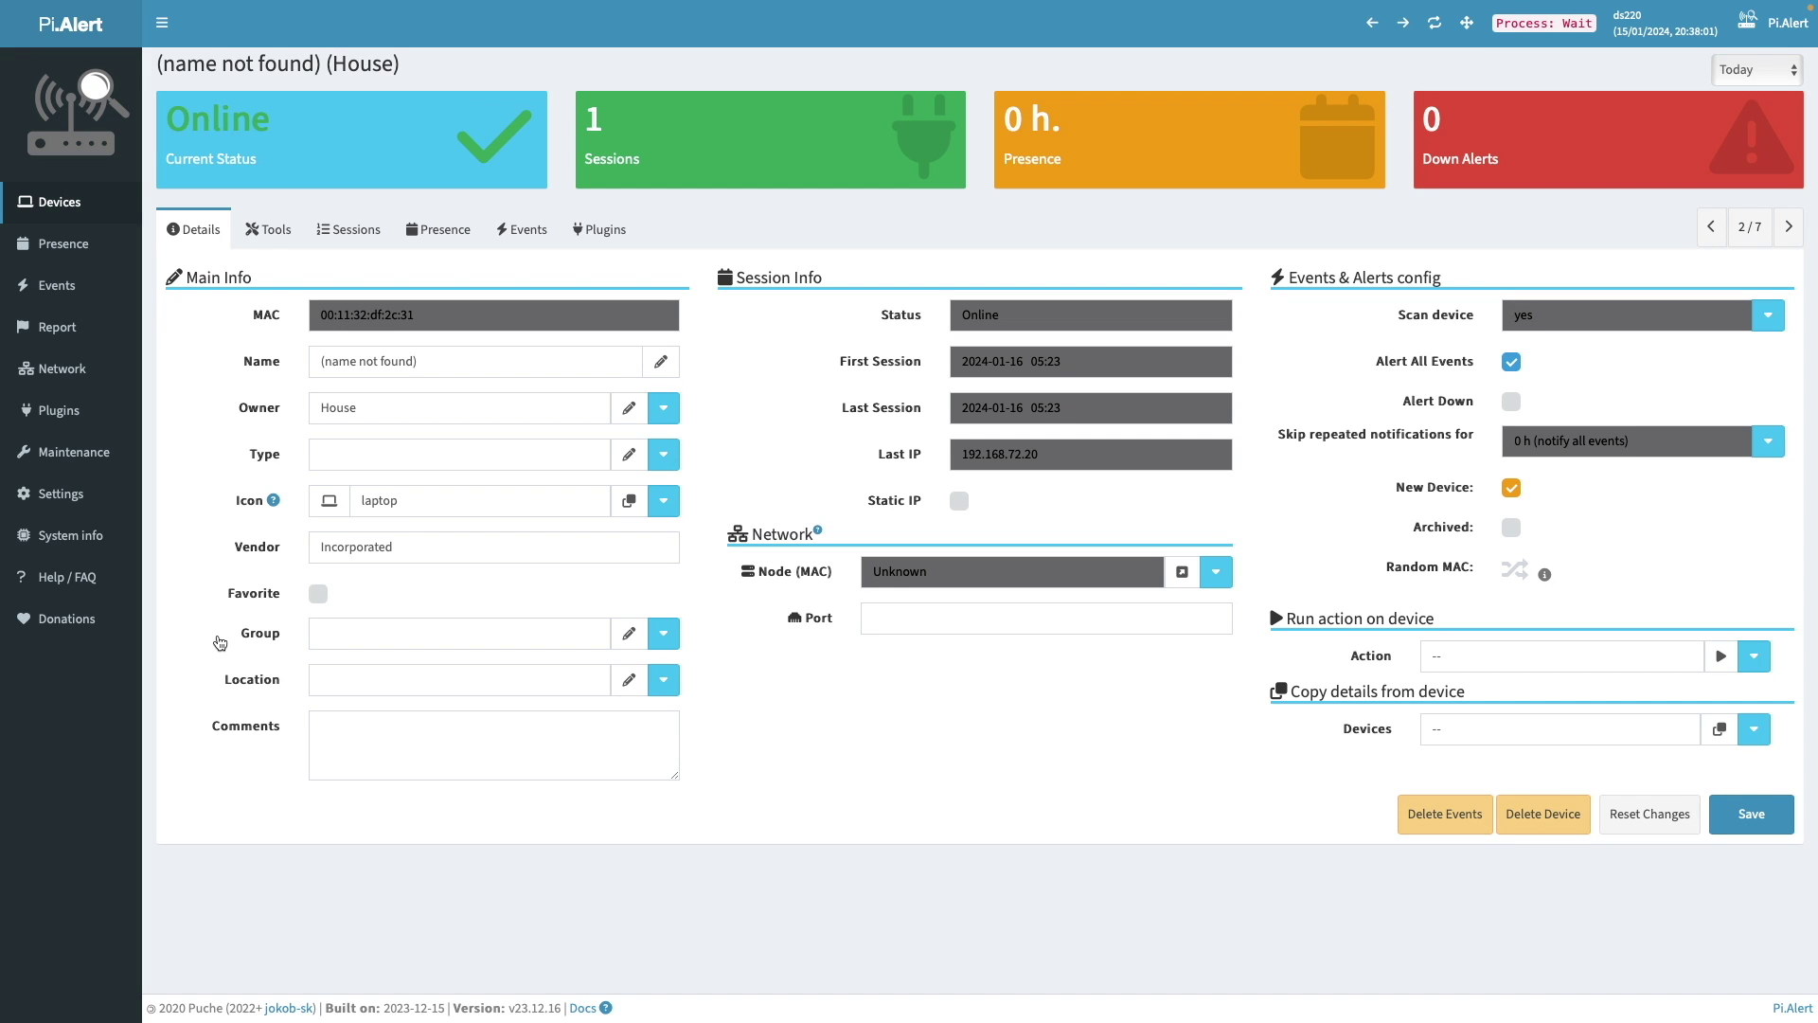
triple_click(424, 362)
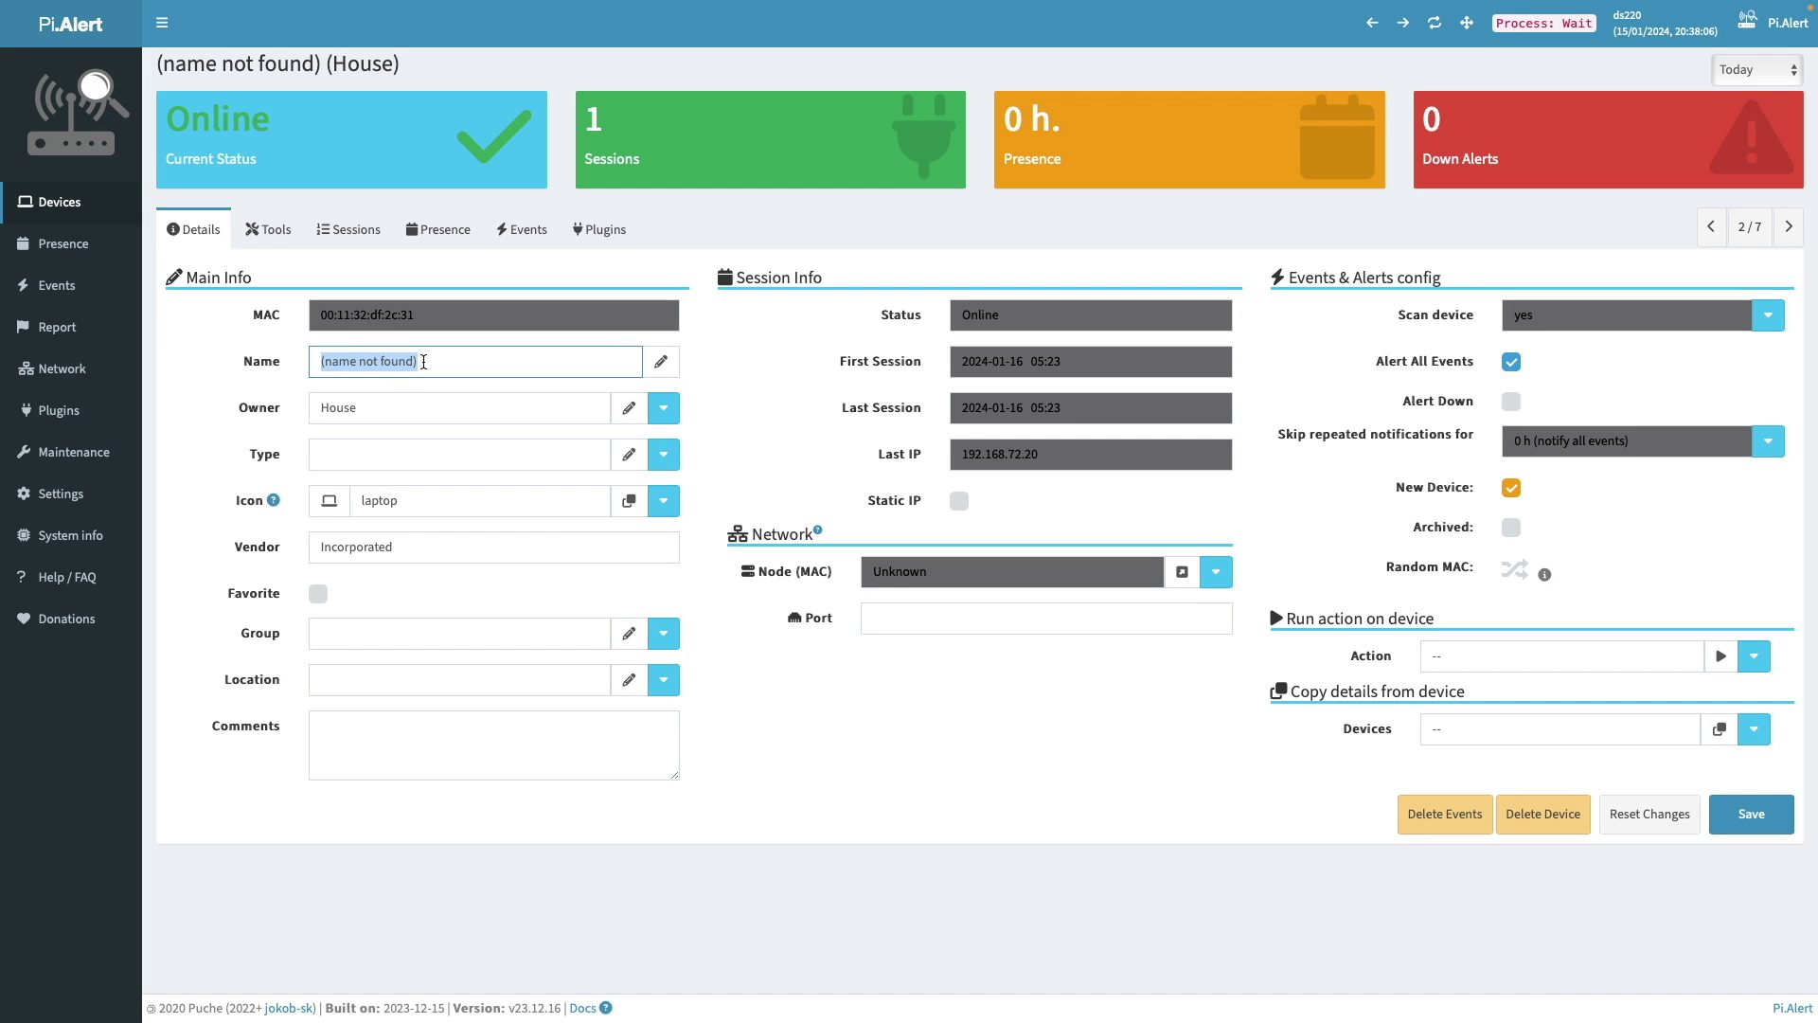
type("DS220+")
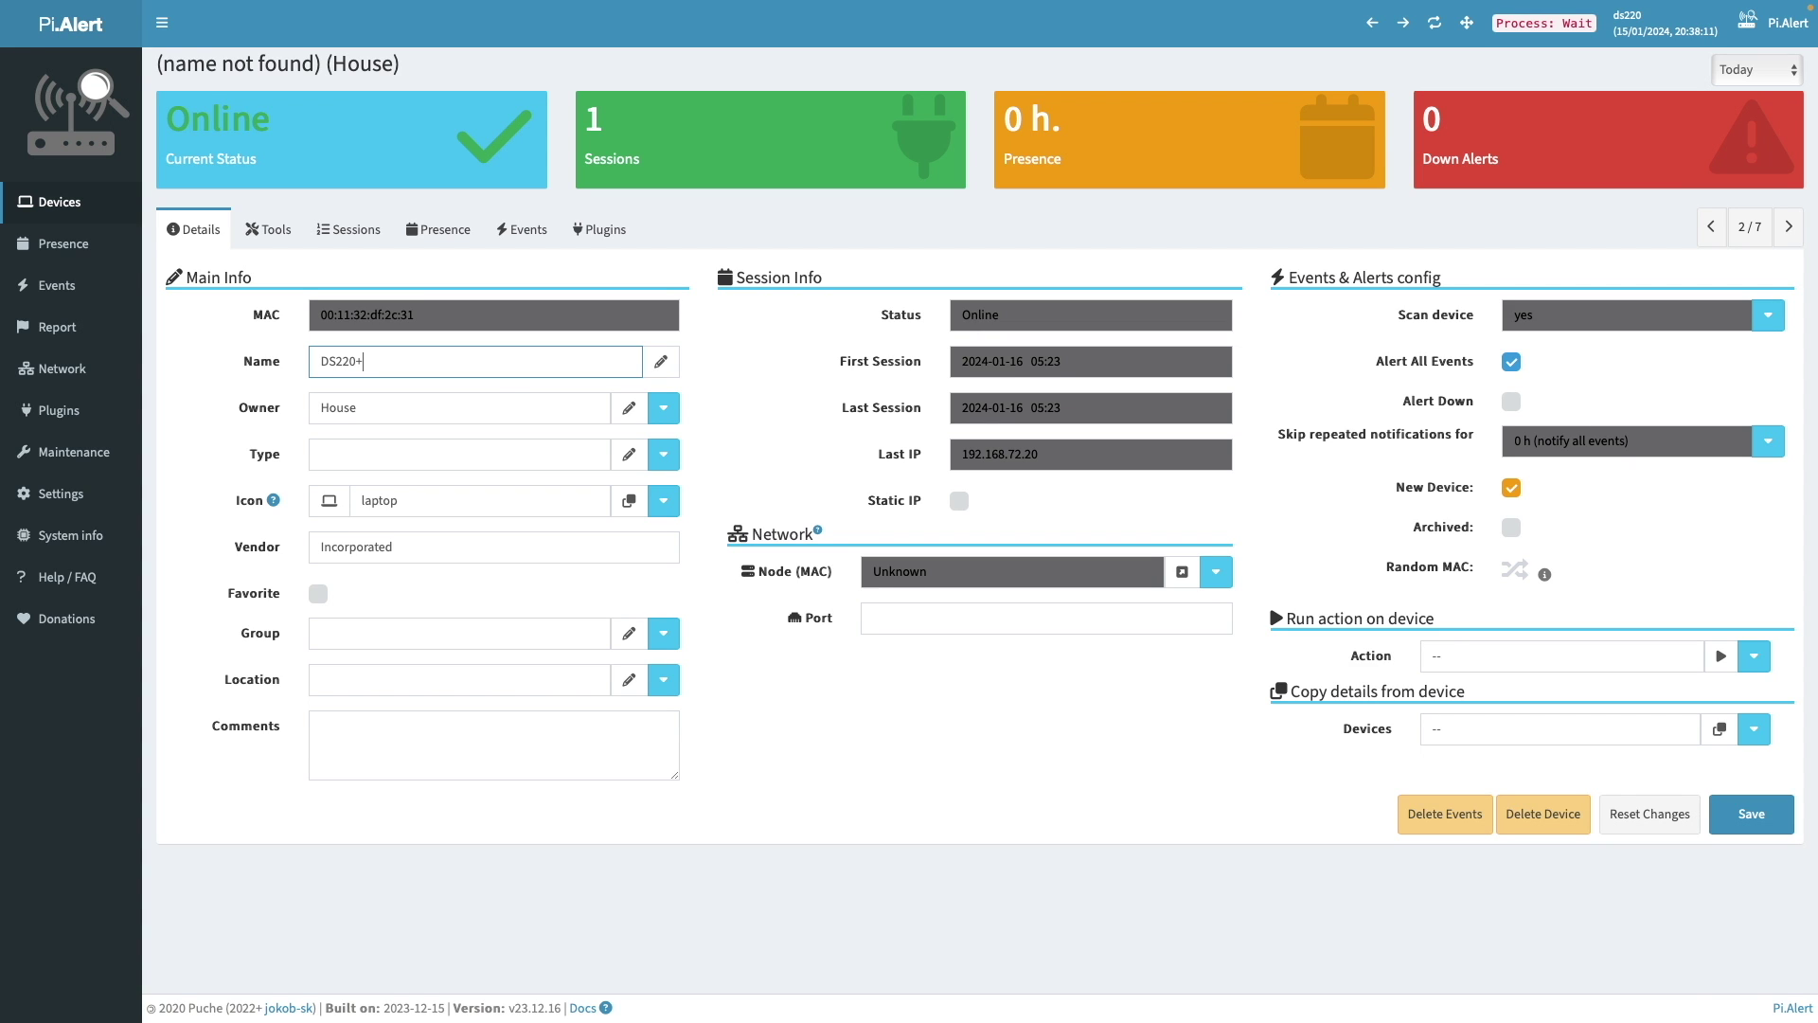
left_click(663, 454)
left_click(612, 607)
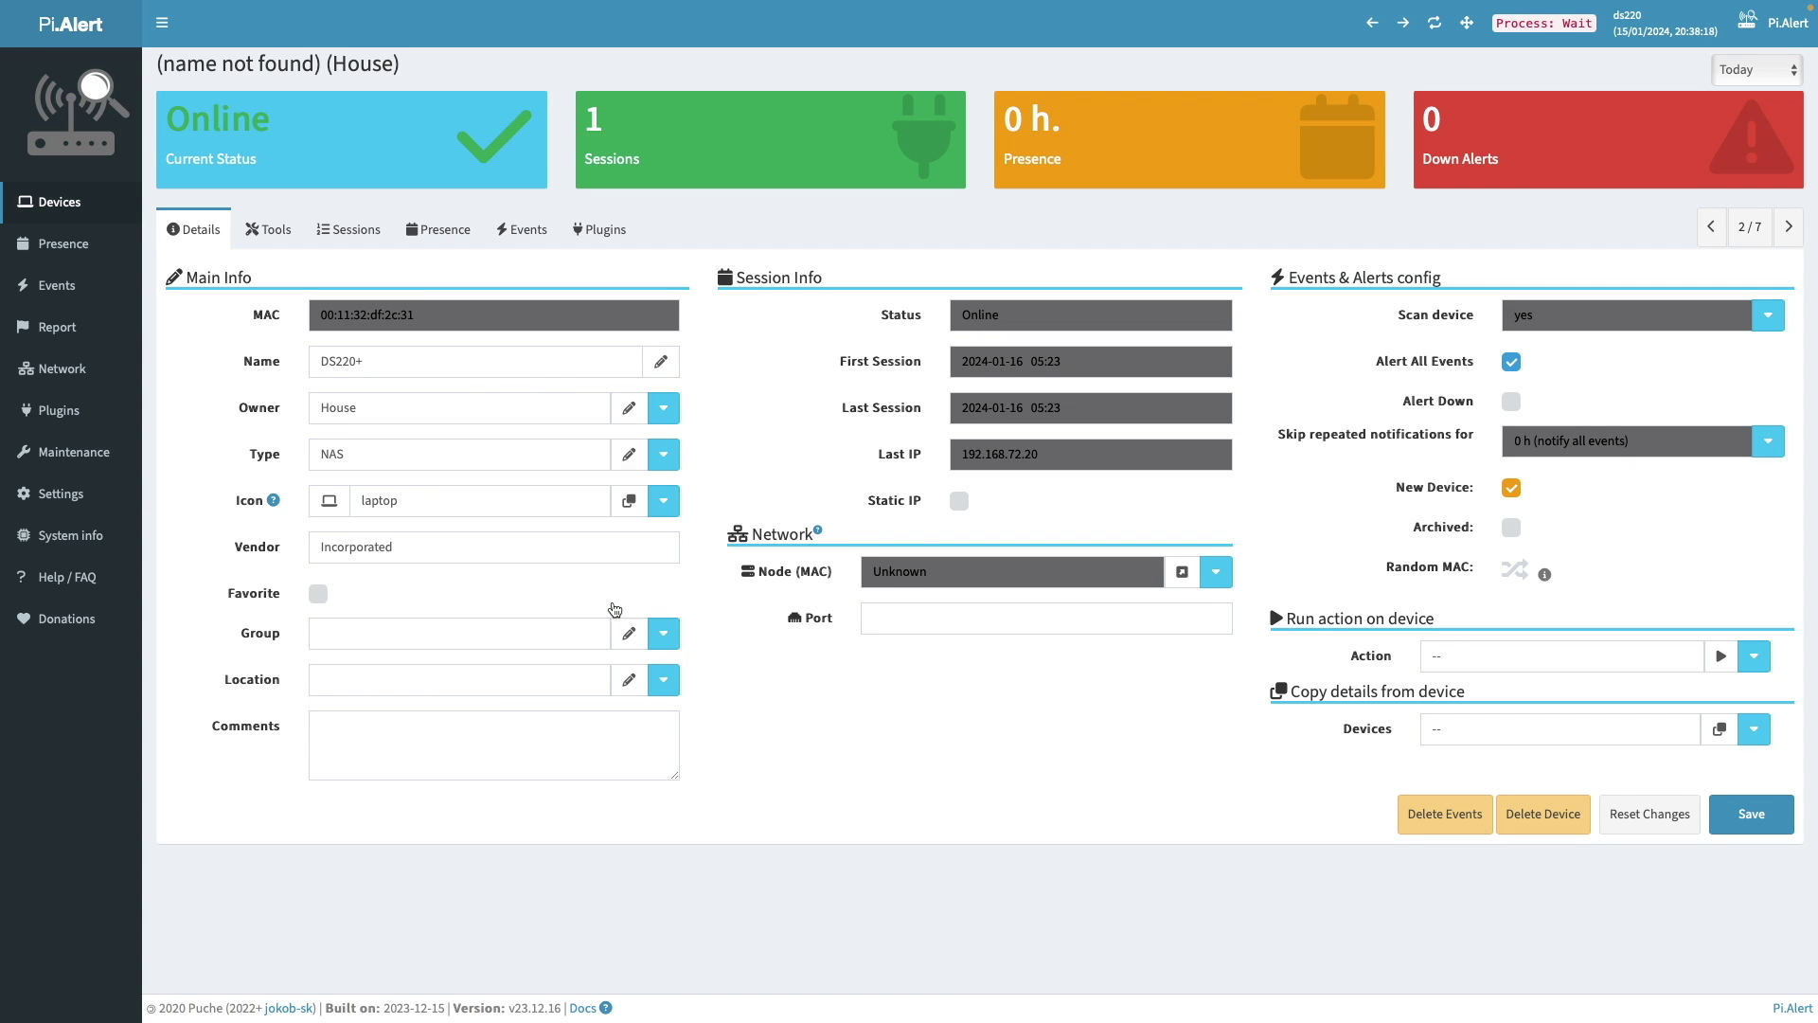
left_click(402, 500)
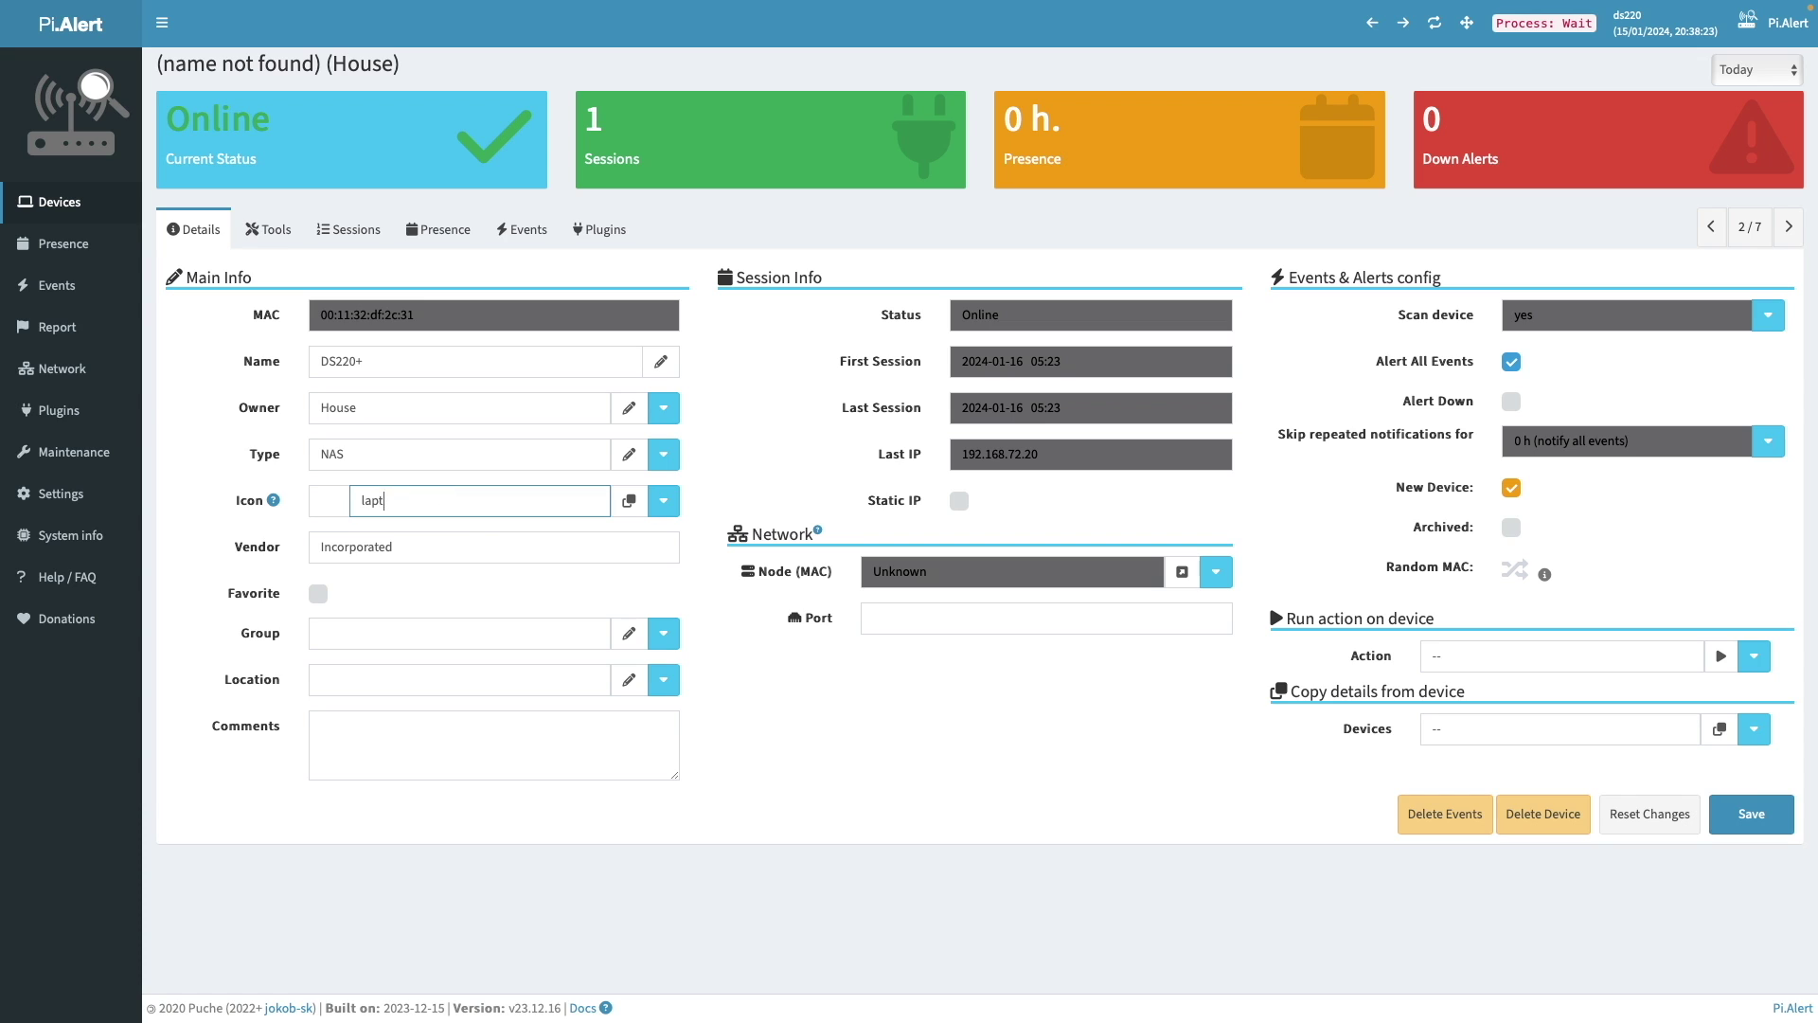
key("BackSpace")
key("BackSpace")
key("BackSpace")
key("BackSpace")
key("BackSpace")
key("BackSpace")
type("server")
key("Tab")
type("Synology")
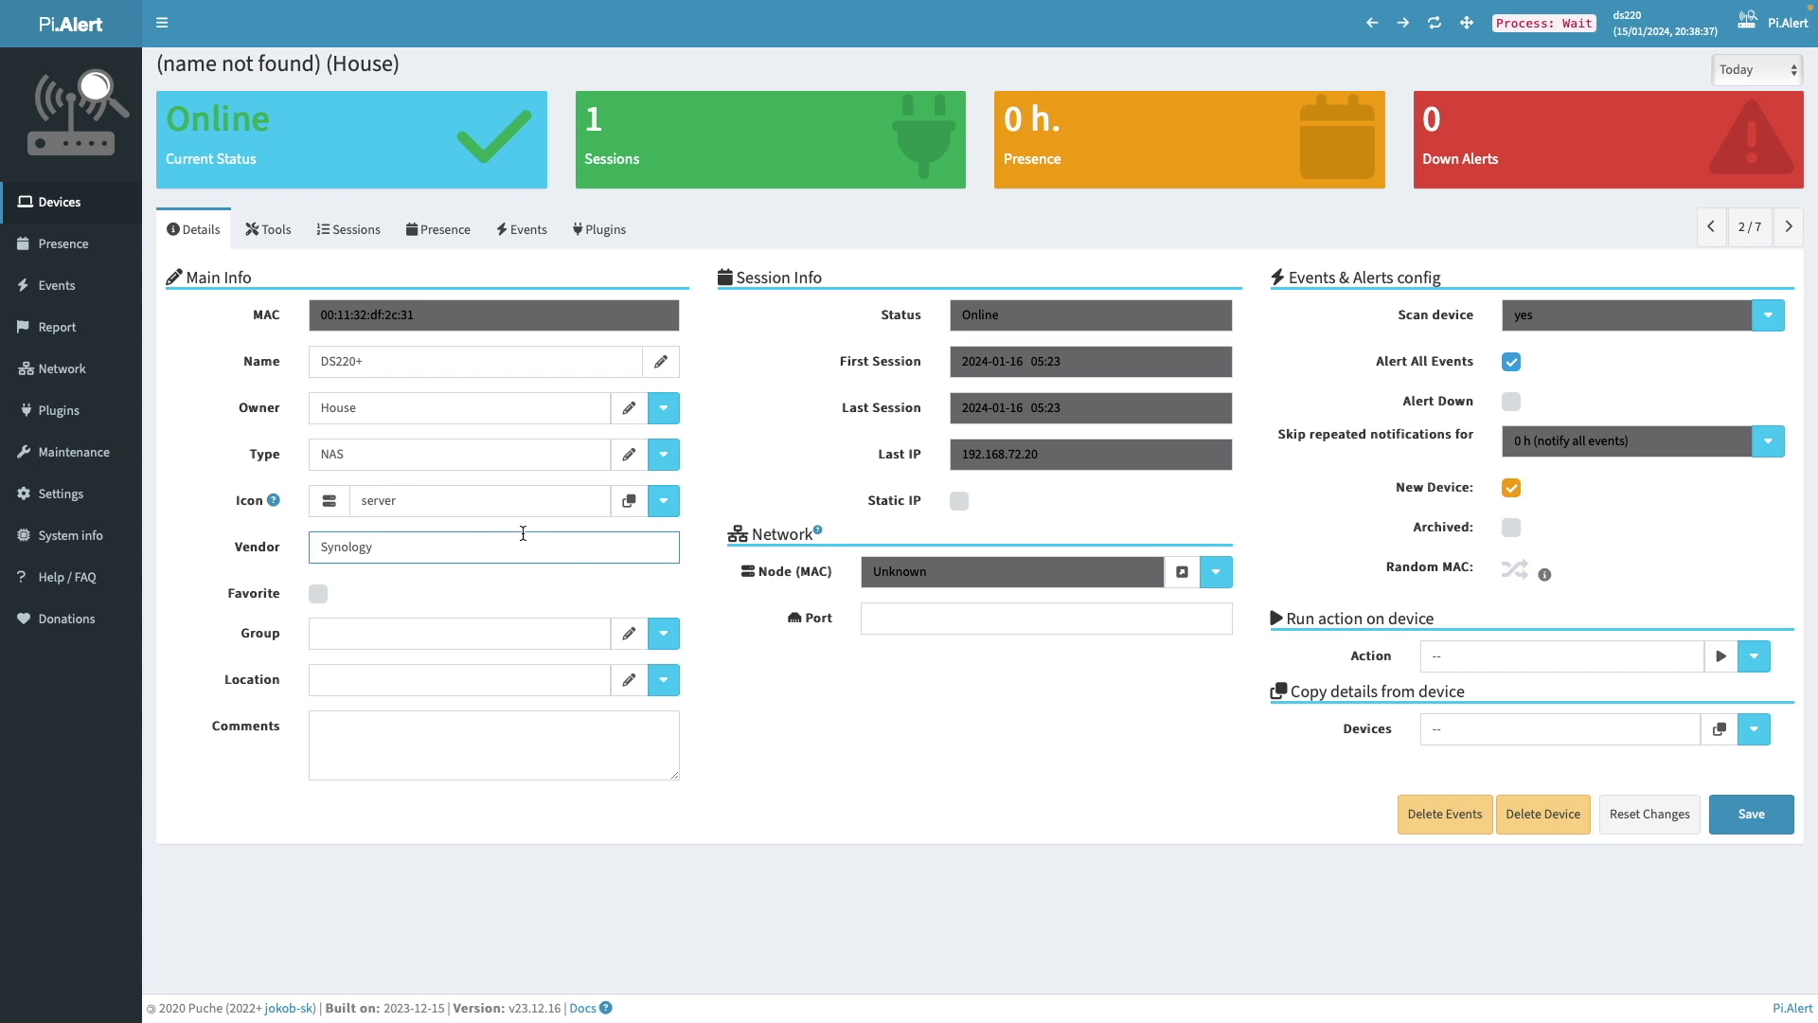
- Put DS220 in group Always on with Alert Down on and New Device cleared, and save
left_click(664, 632)
left_click(653, 669)
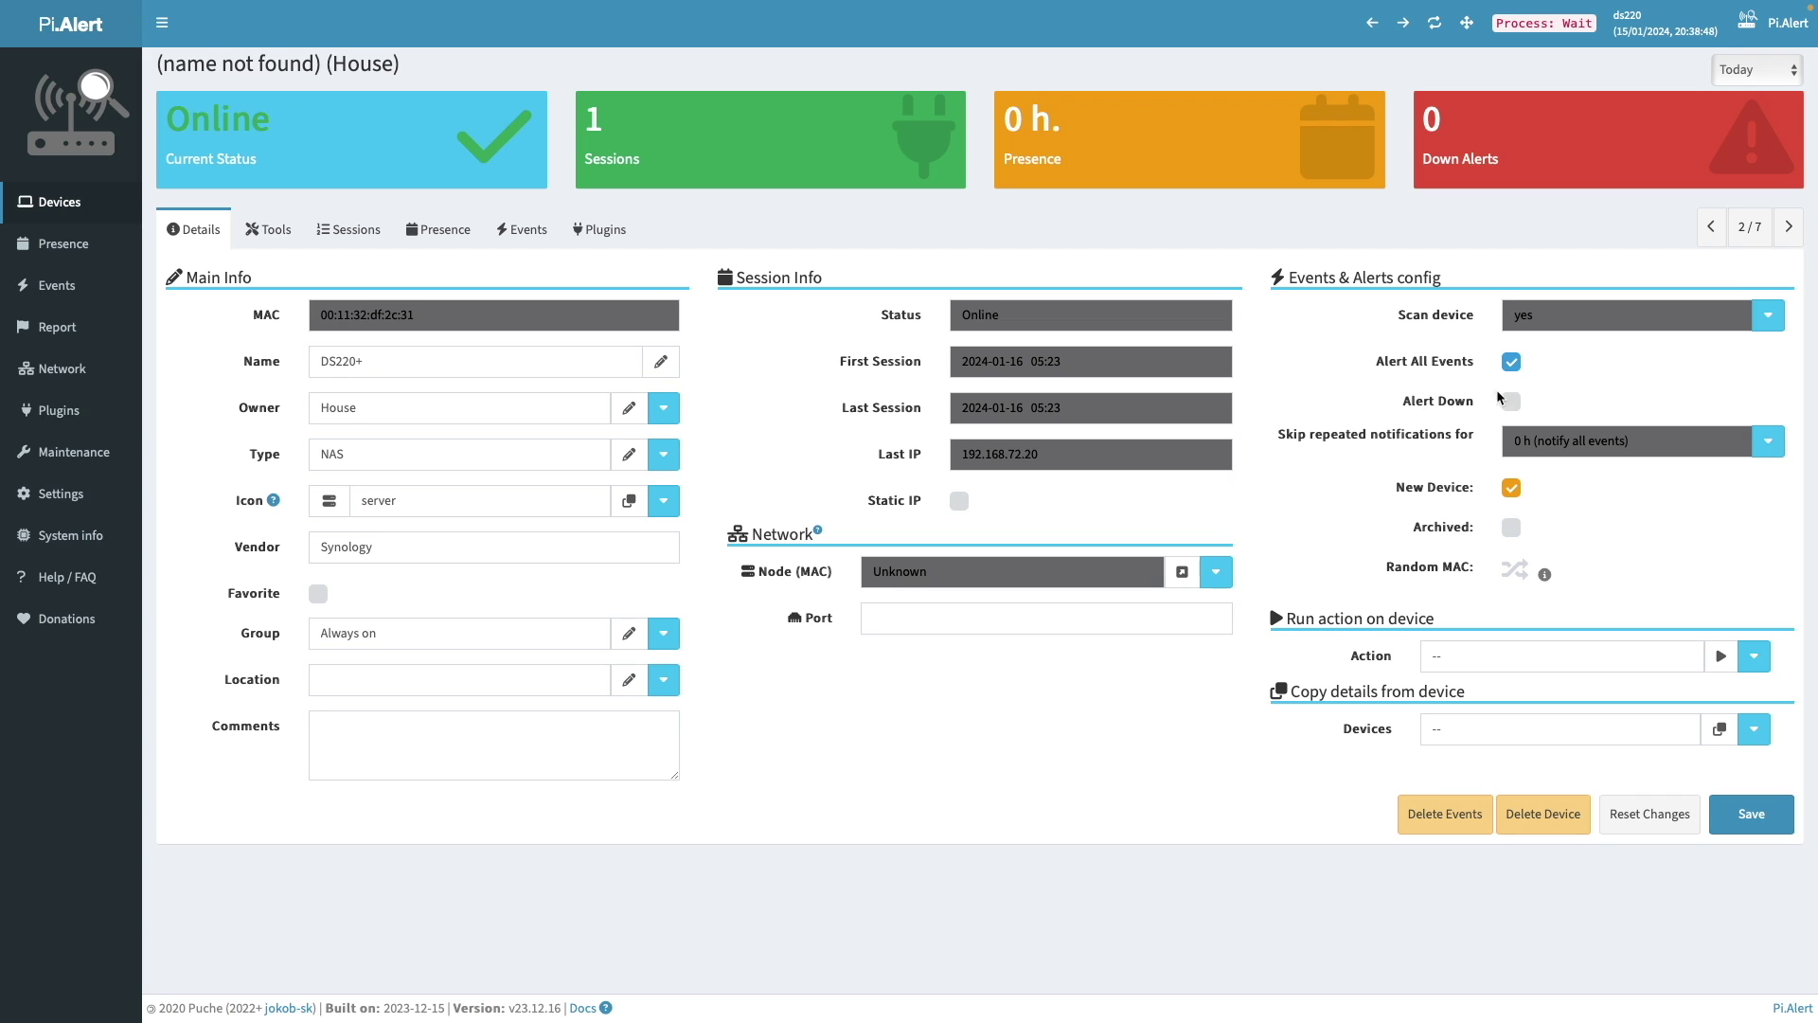
left_click(1510, 402)
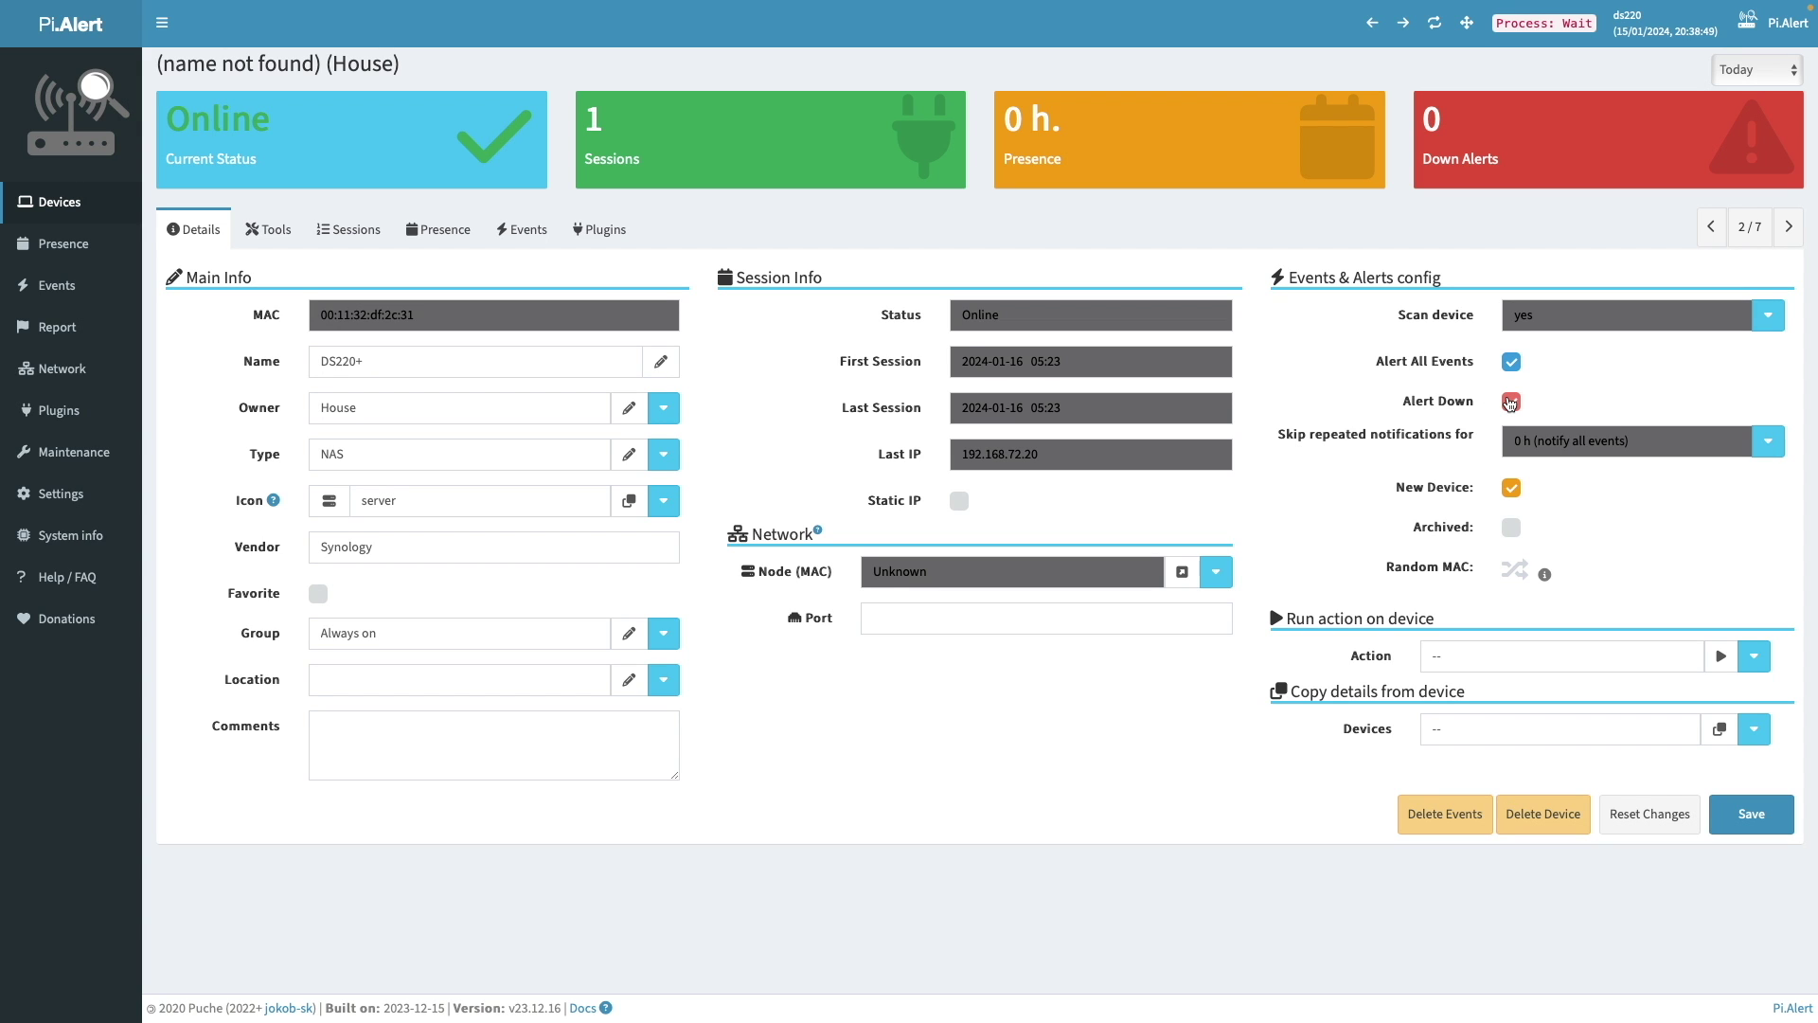
left_click(1511, 487)
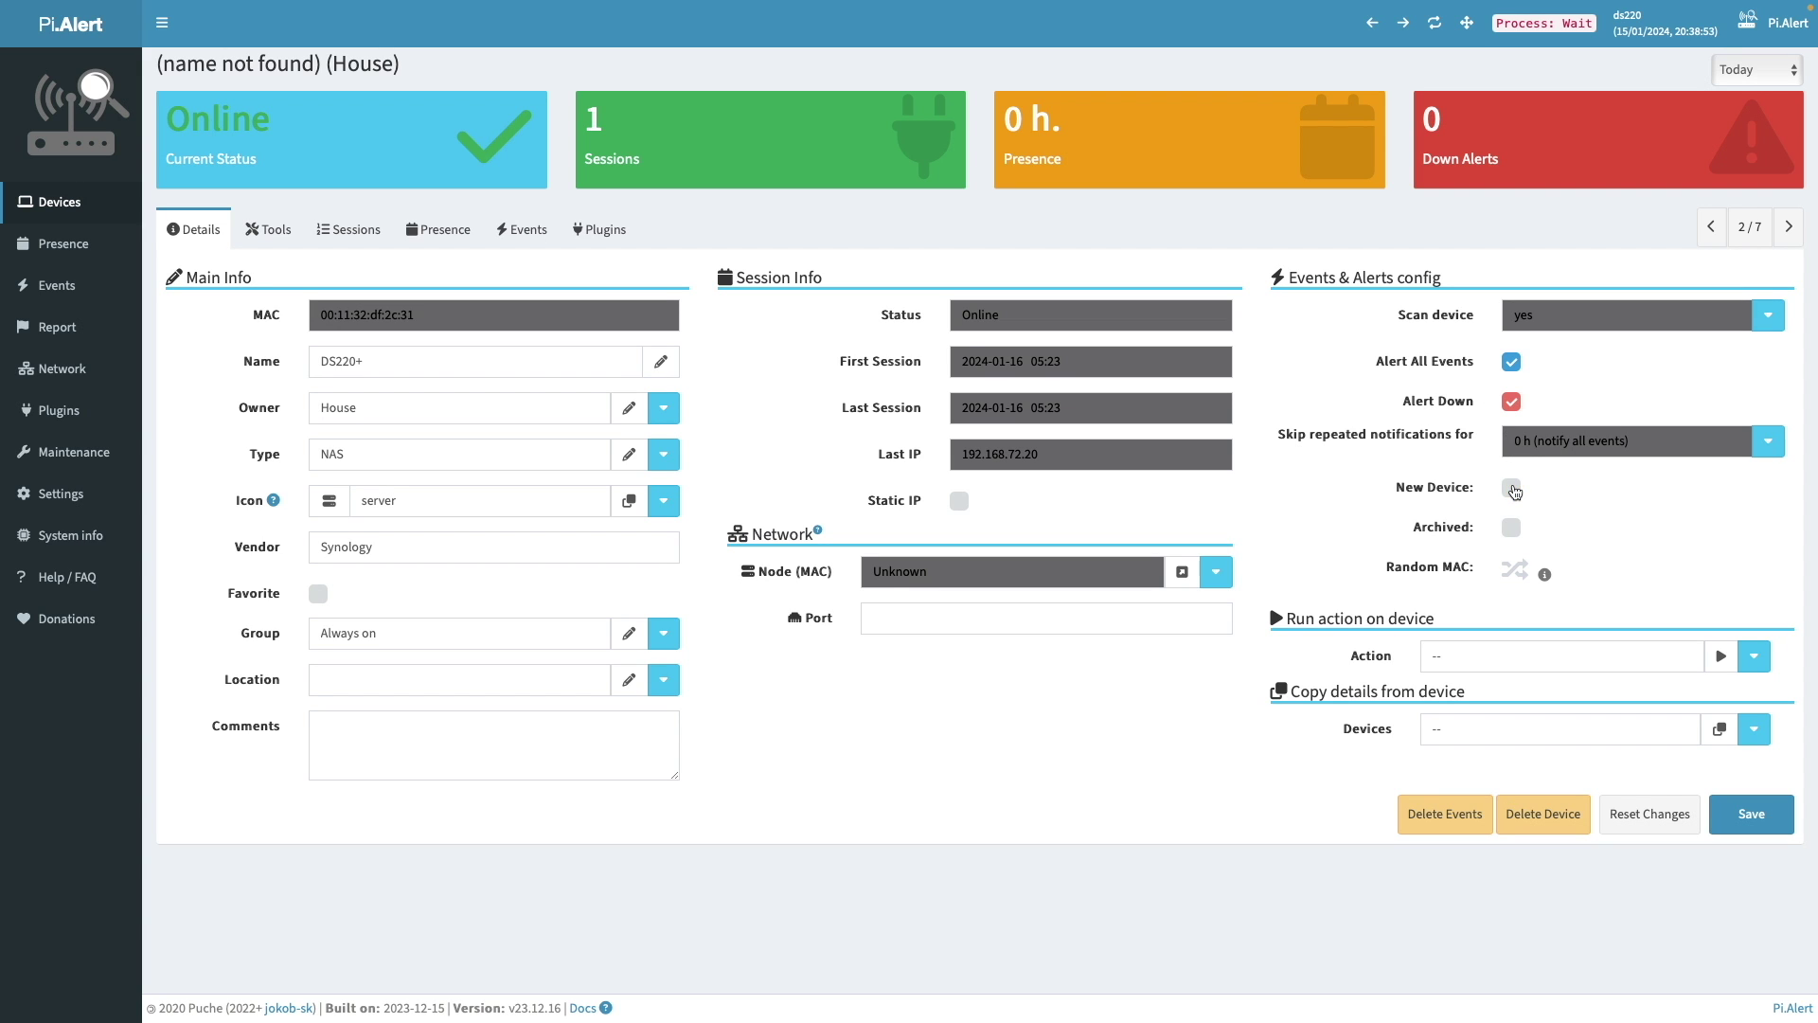
left_click(1726, 814)
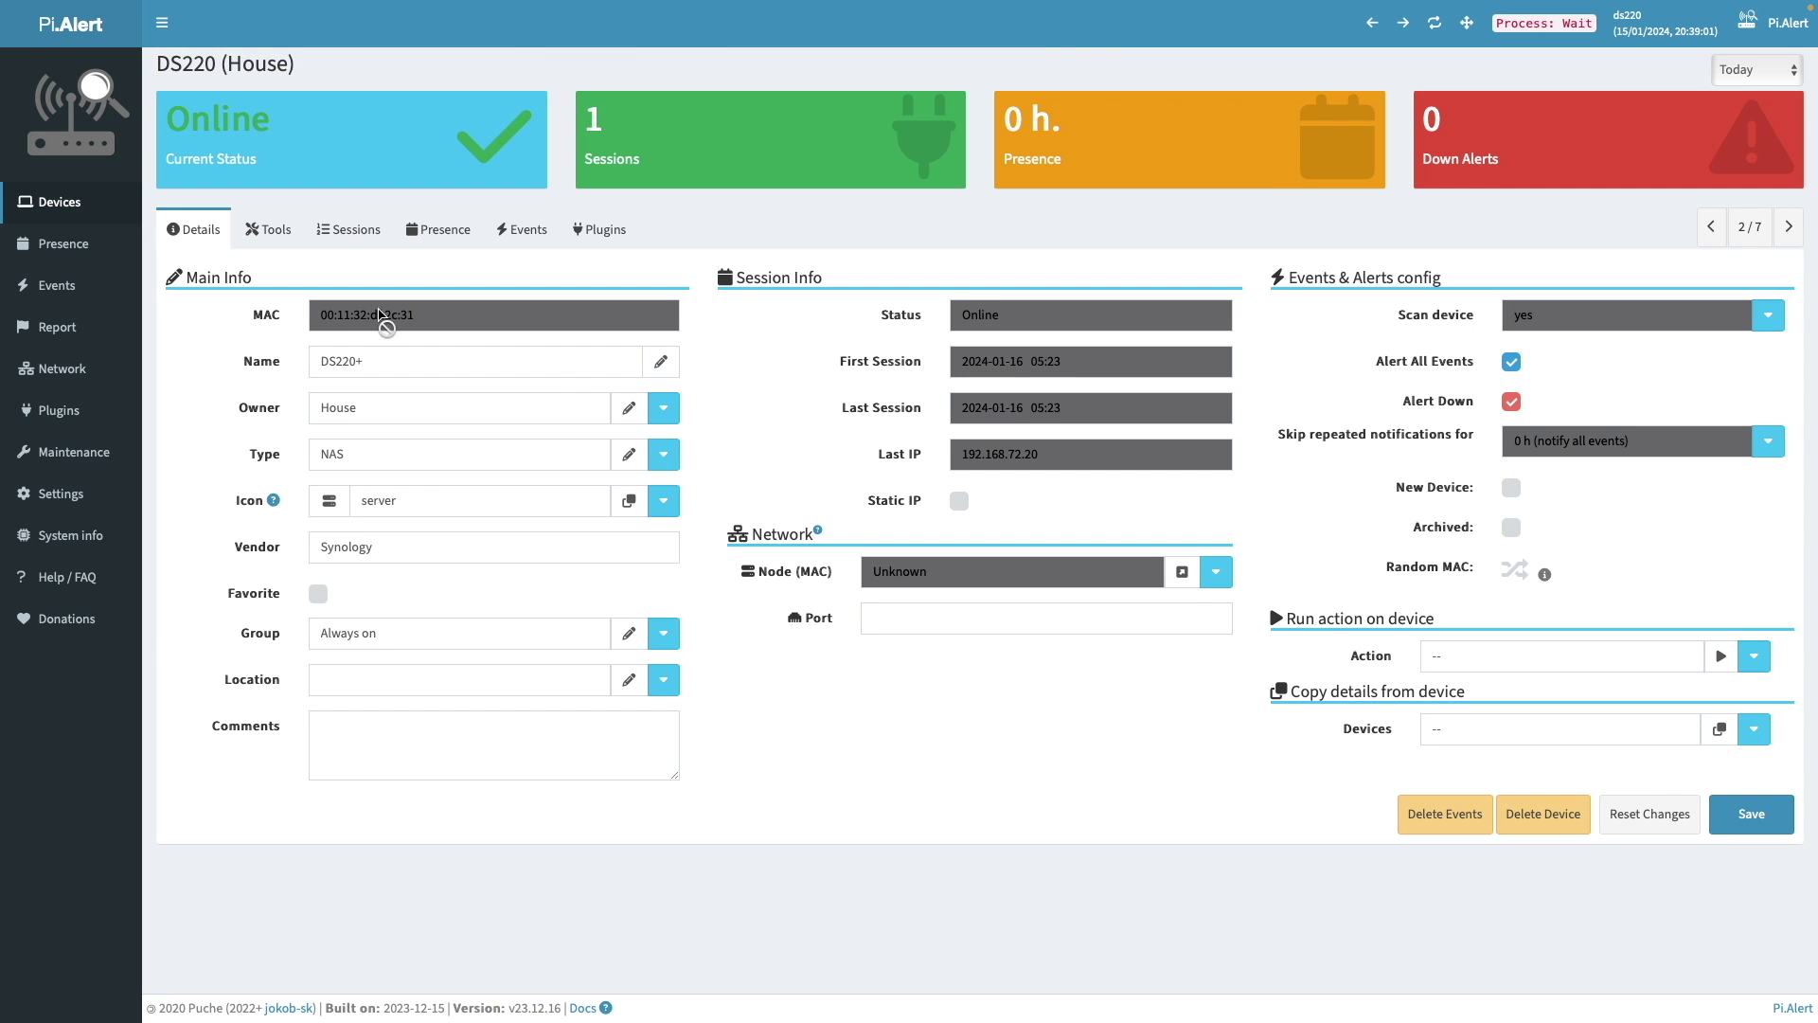
left_click(59, 202)
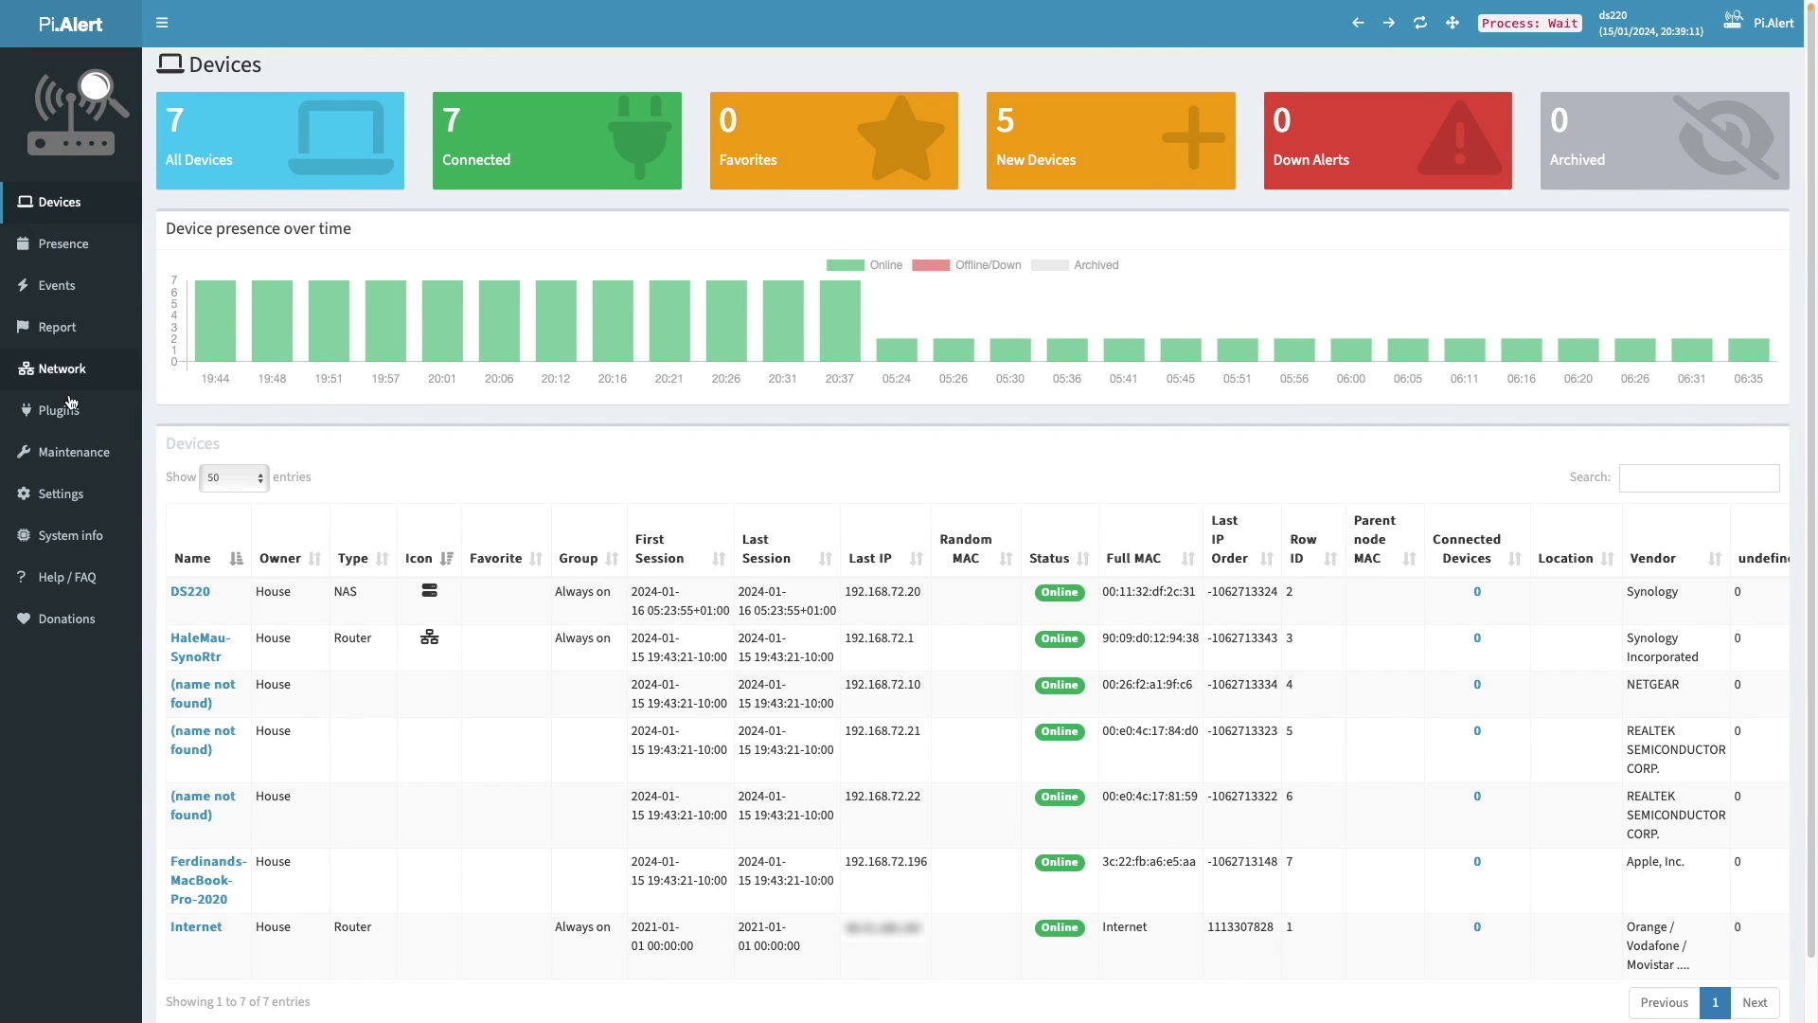
- Shorten the MacBook's device name, dropping its -2020 ending
left_click(204, 863)
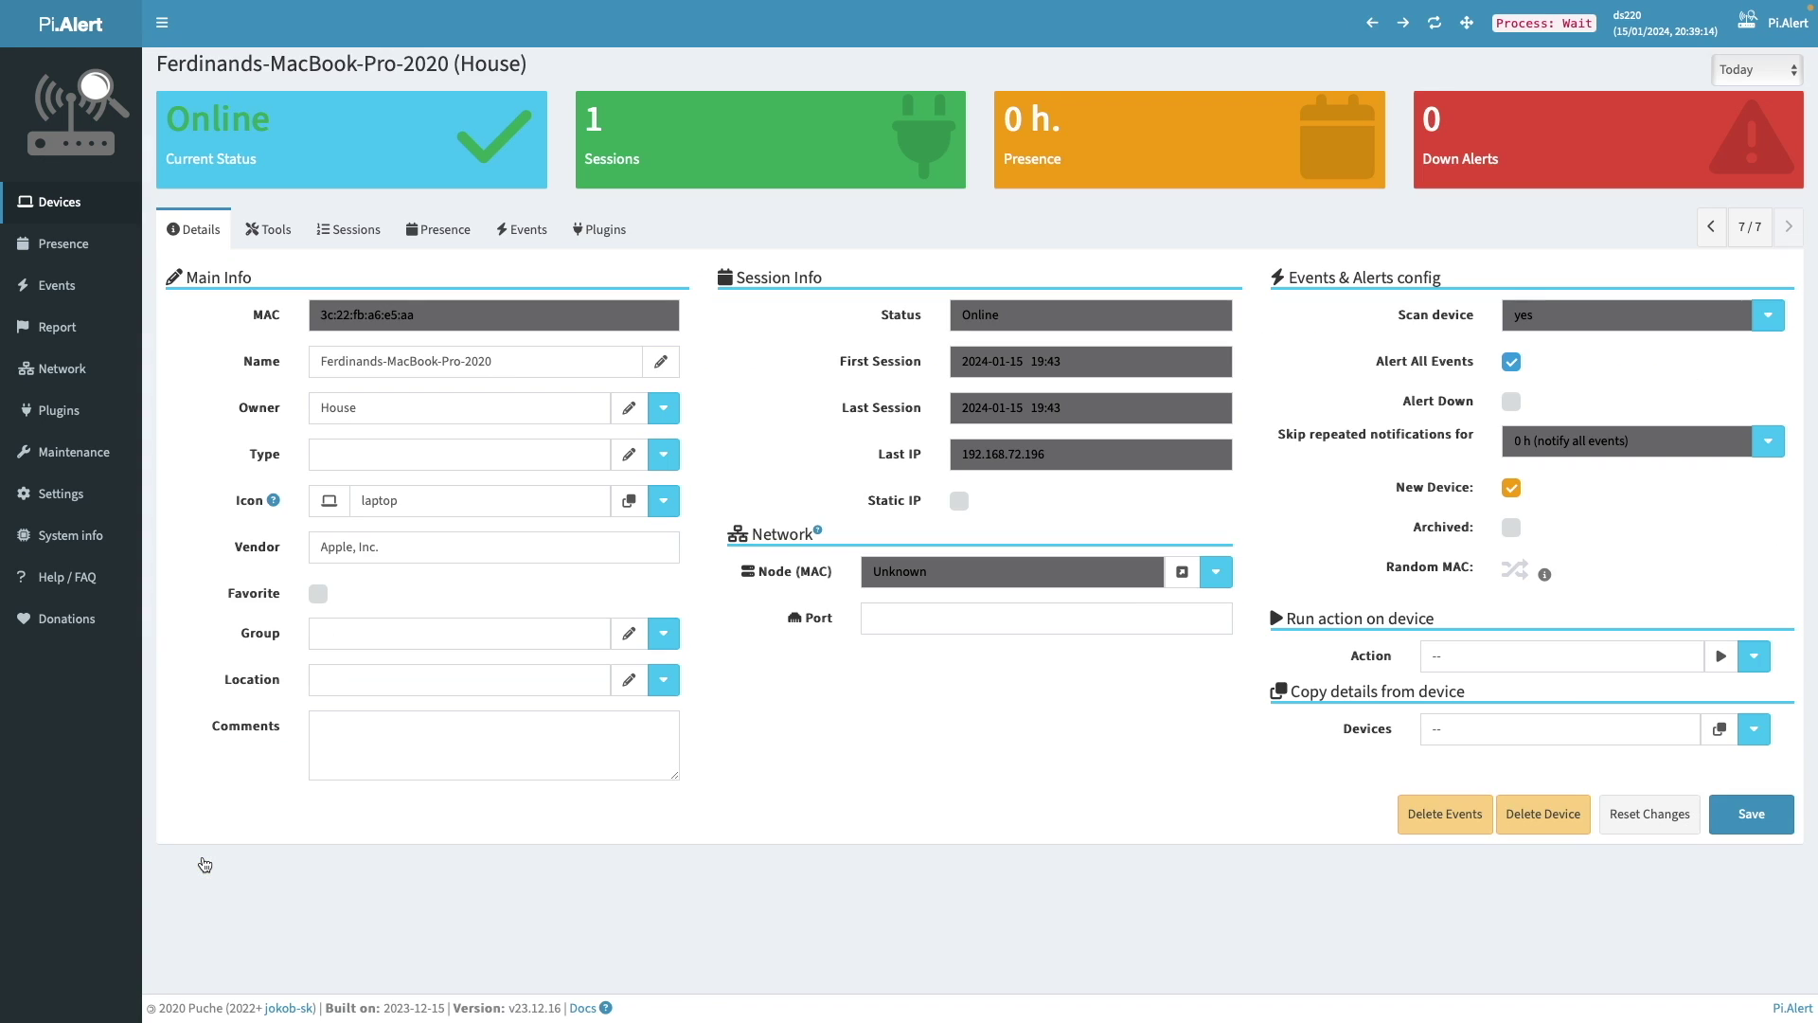
left_click(390, 364)
key("BackSpace")
key("BackSpace")
key("BackSpace")
key("BackSpace")
key("BackSpace")
key("BackSpace")
key("BackSpace")
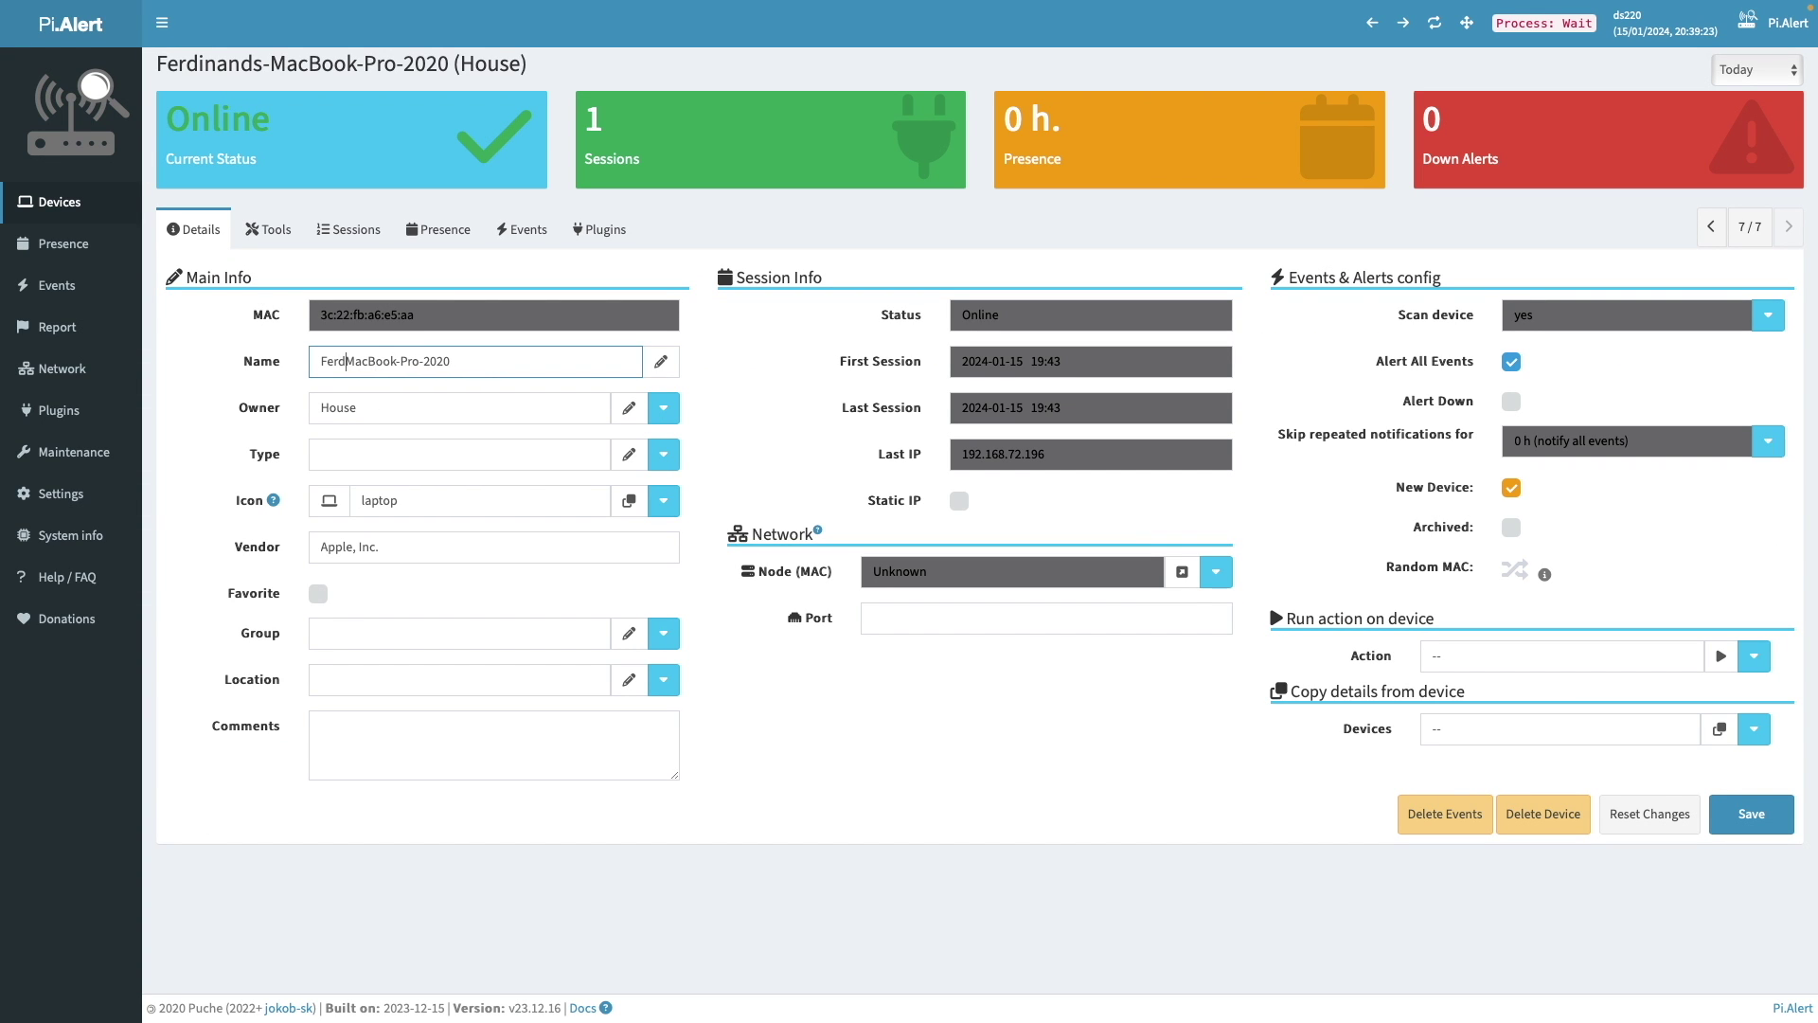
type("'s")
key("End")
key("BackSpace")
key("BackSpace")
key("BackSpace")
key("BackSpace")
key("BackSpace")
- Set the MacBook to type Laptop, group Personal, with all-event alerts and New Device off, and save
left_click(664, 453)
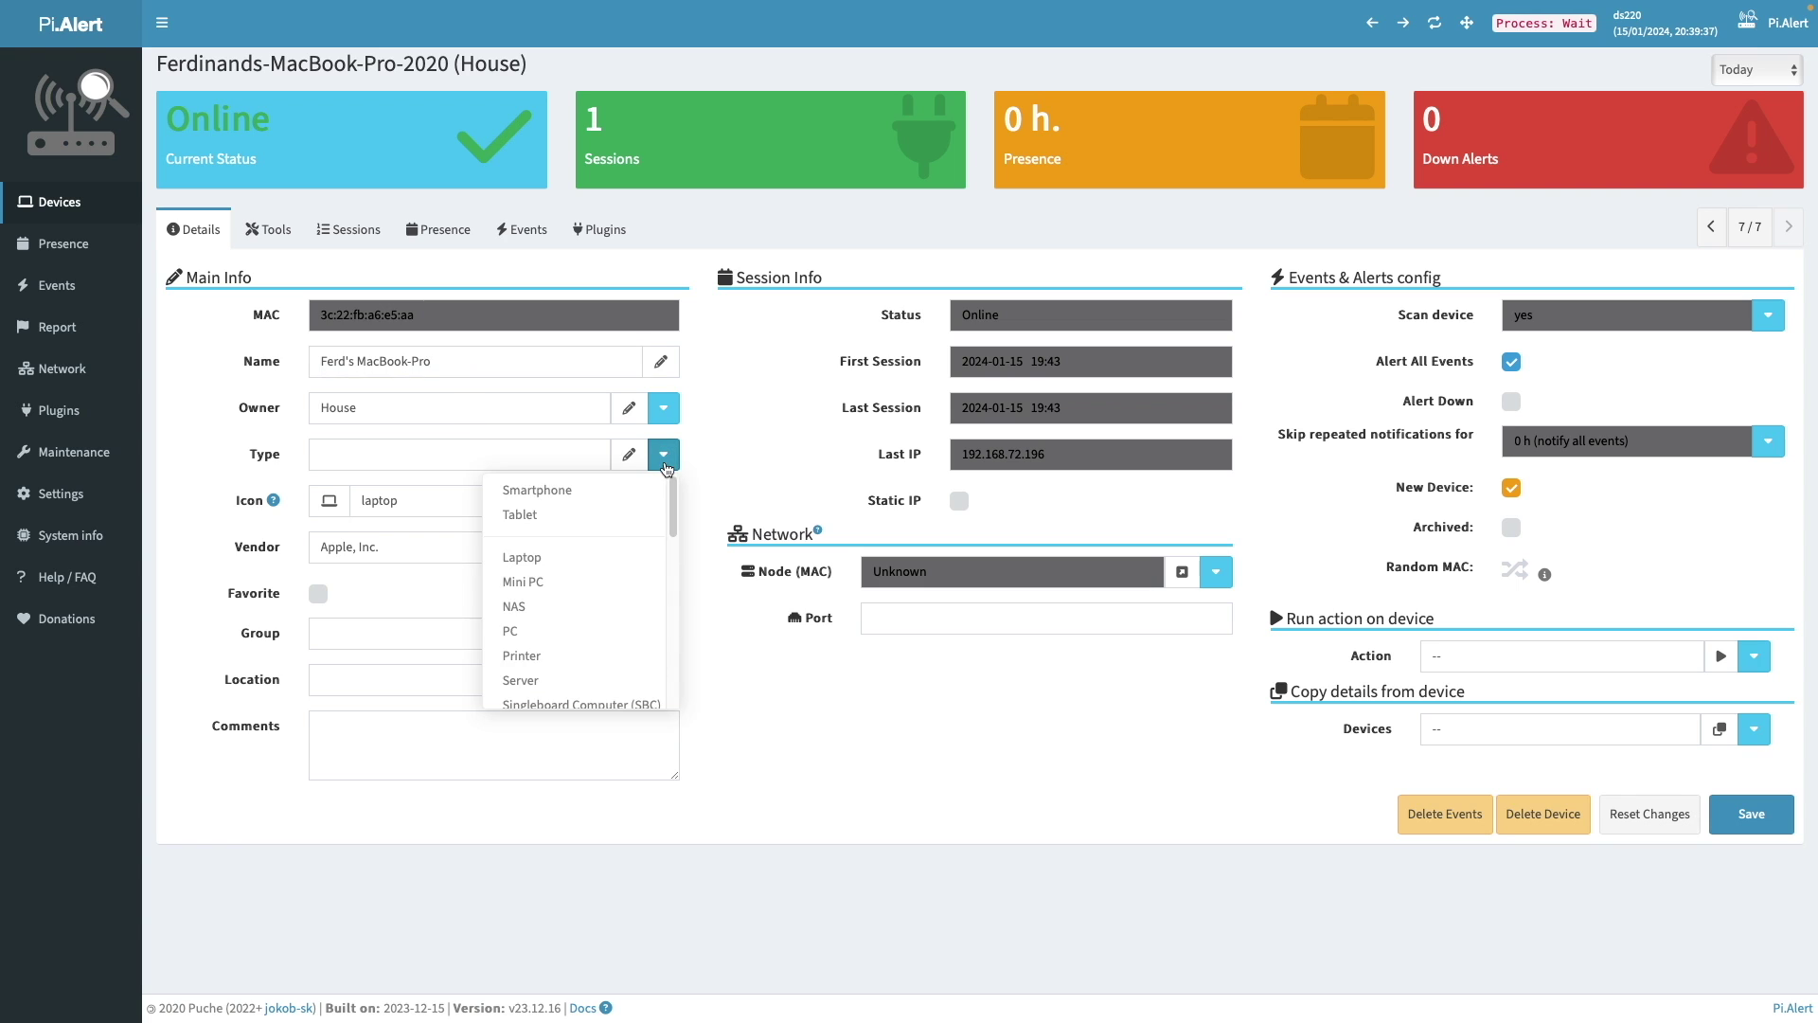
left_click(612, 560)
left_click(666, 638)
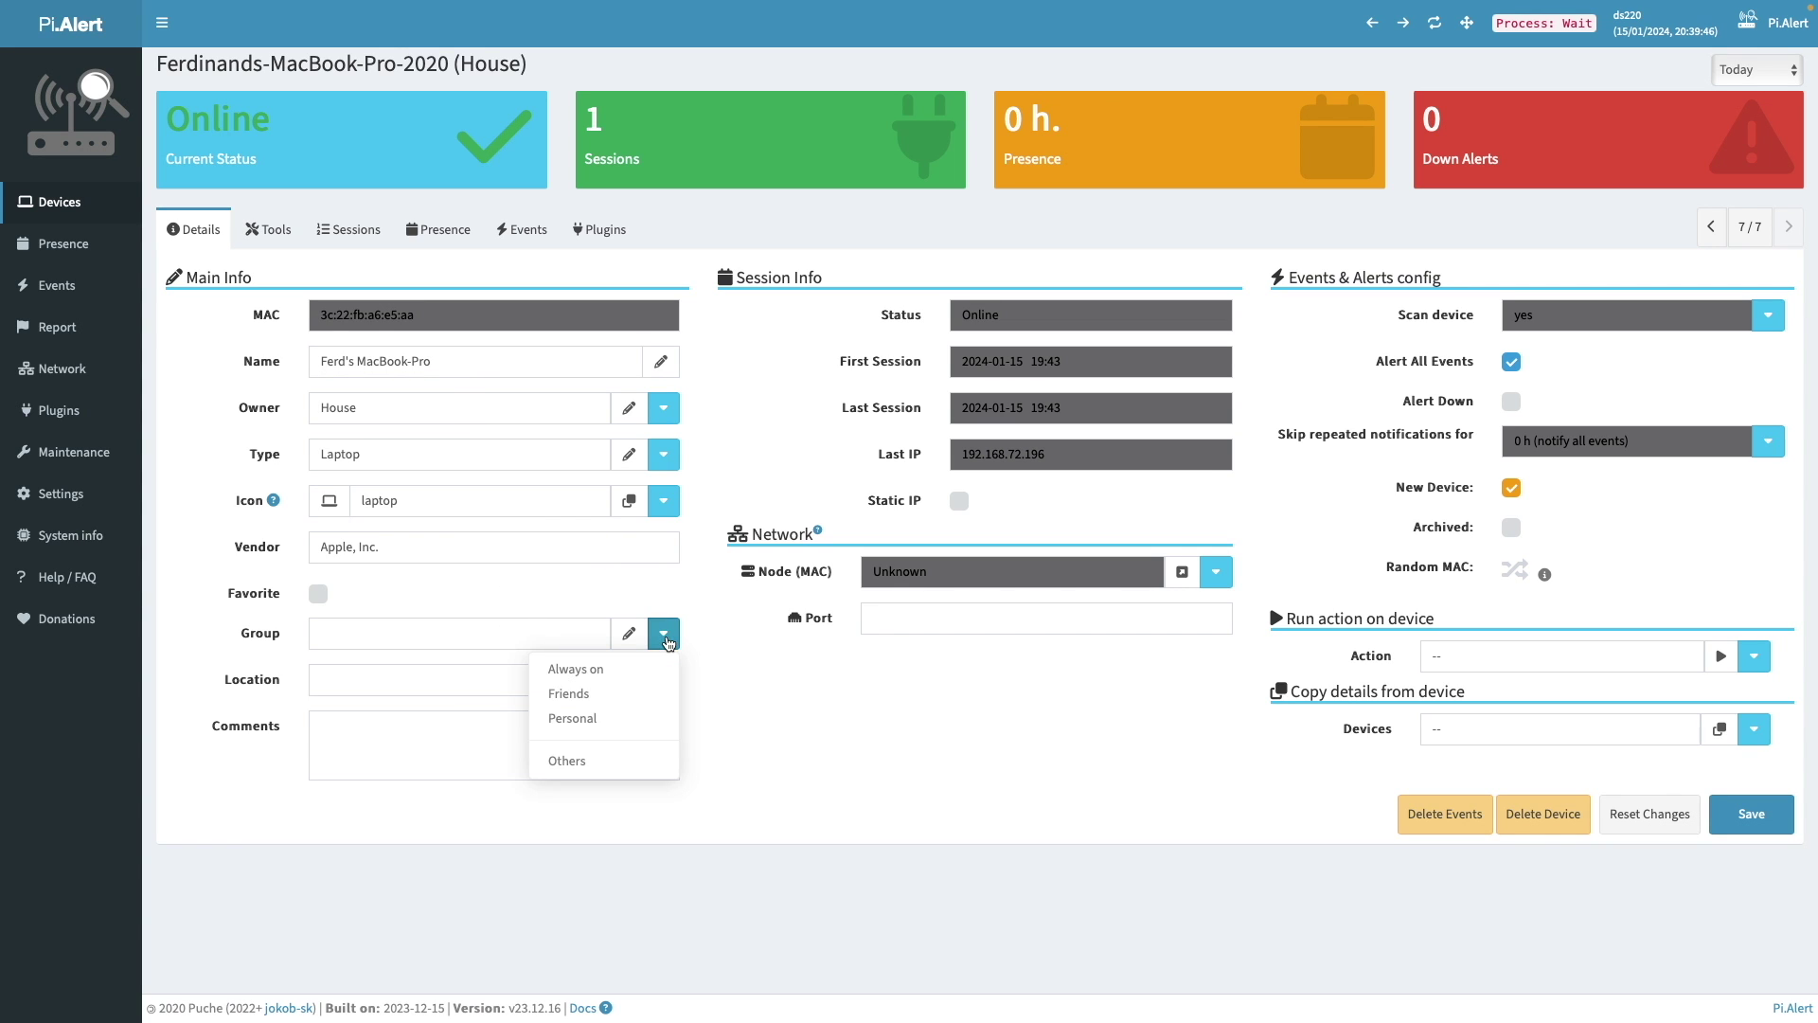
left_click(569, 717)
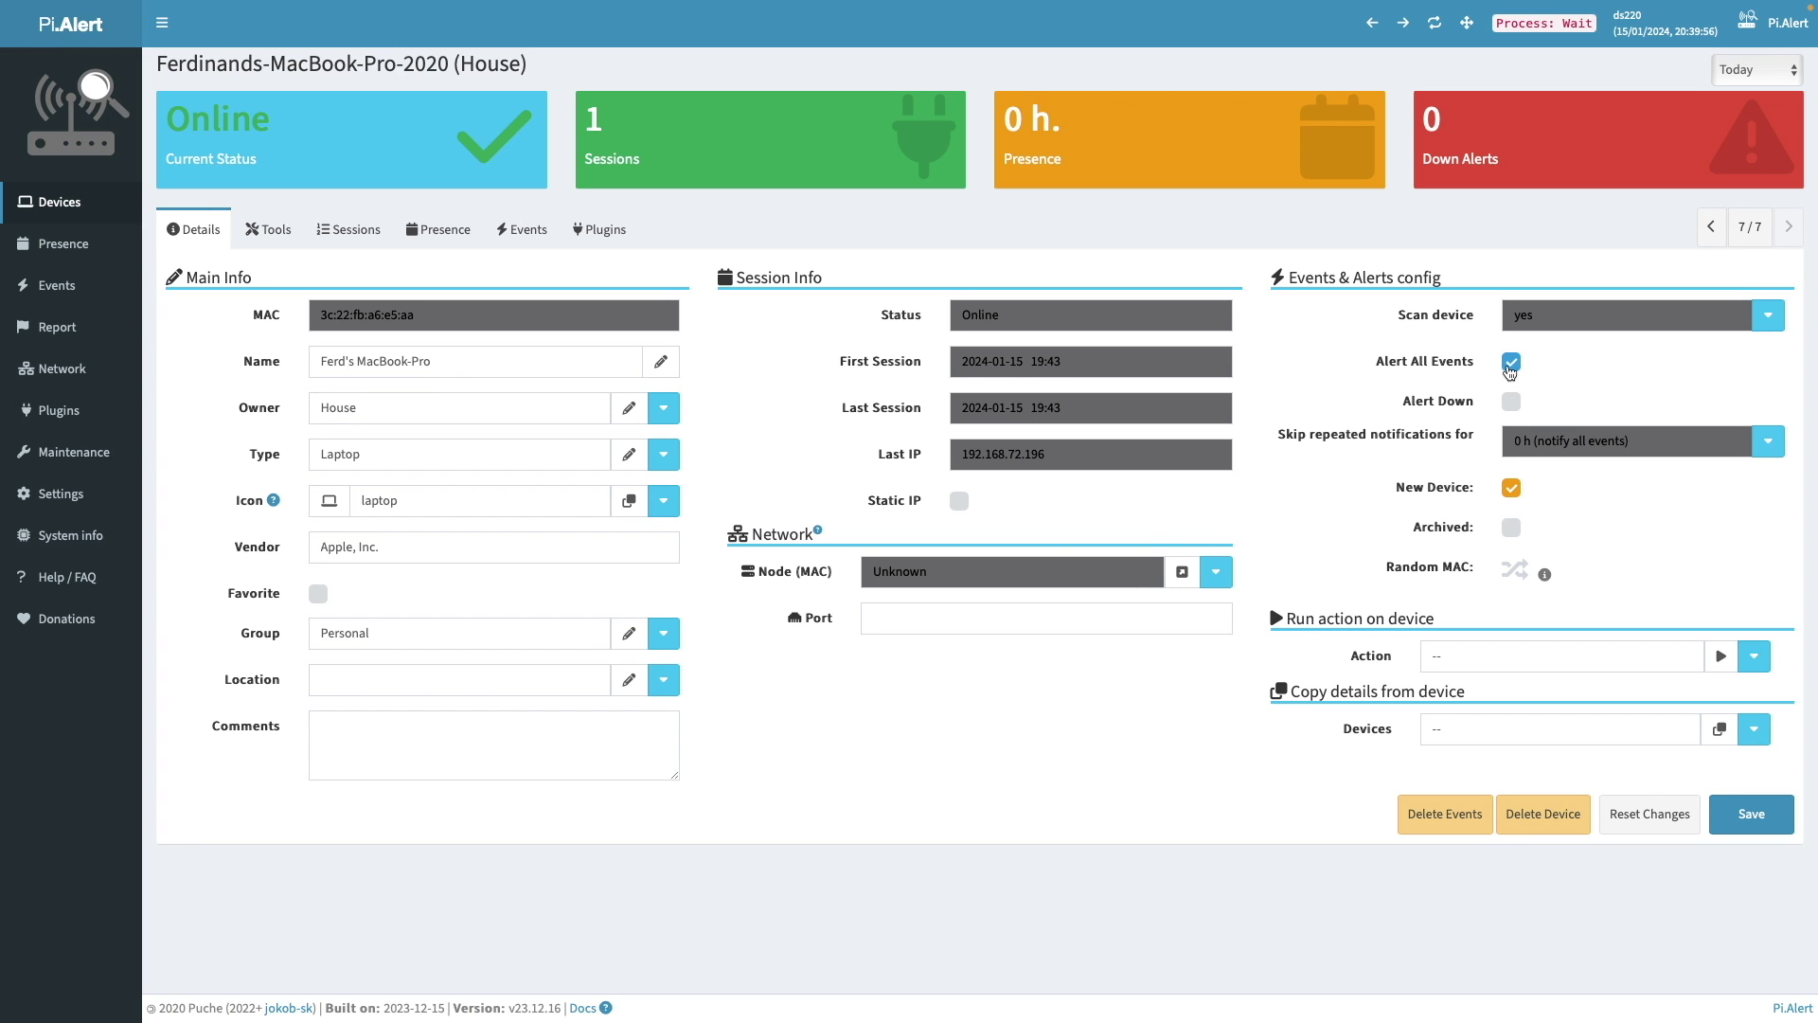
left_click(1512, 366)
left_click(1513, 489)
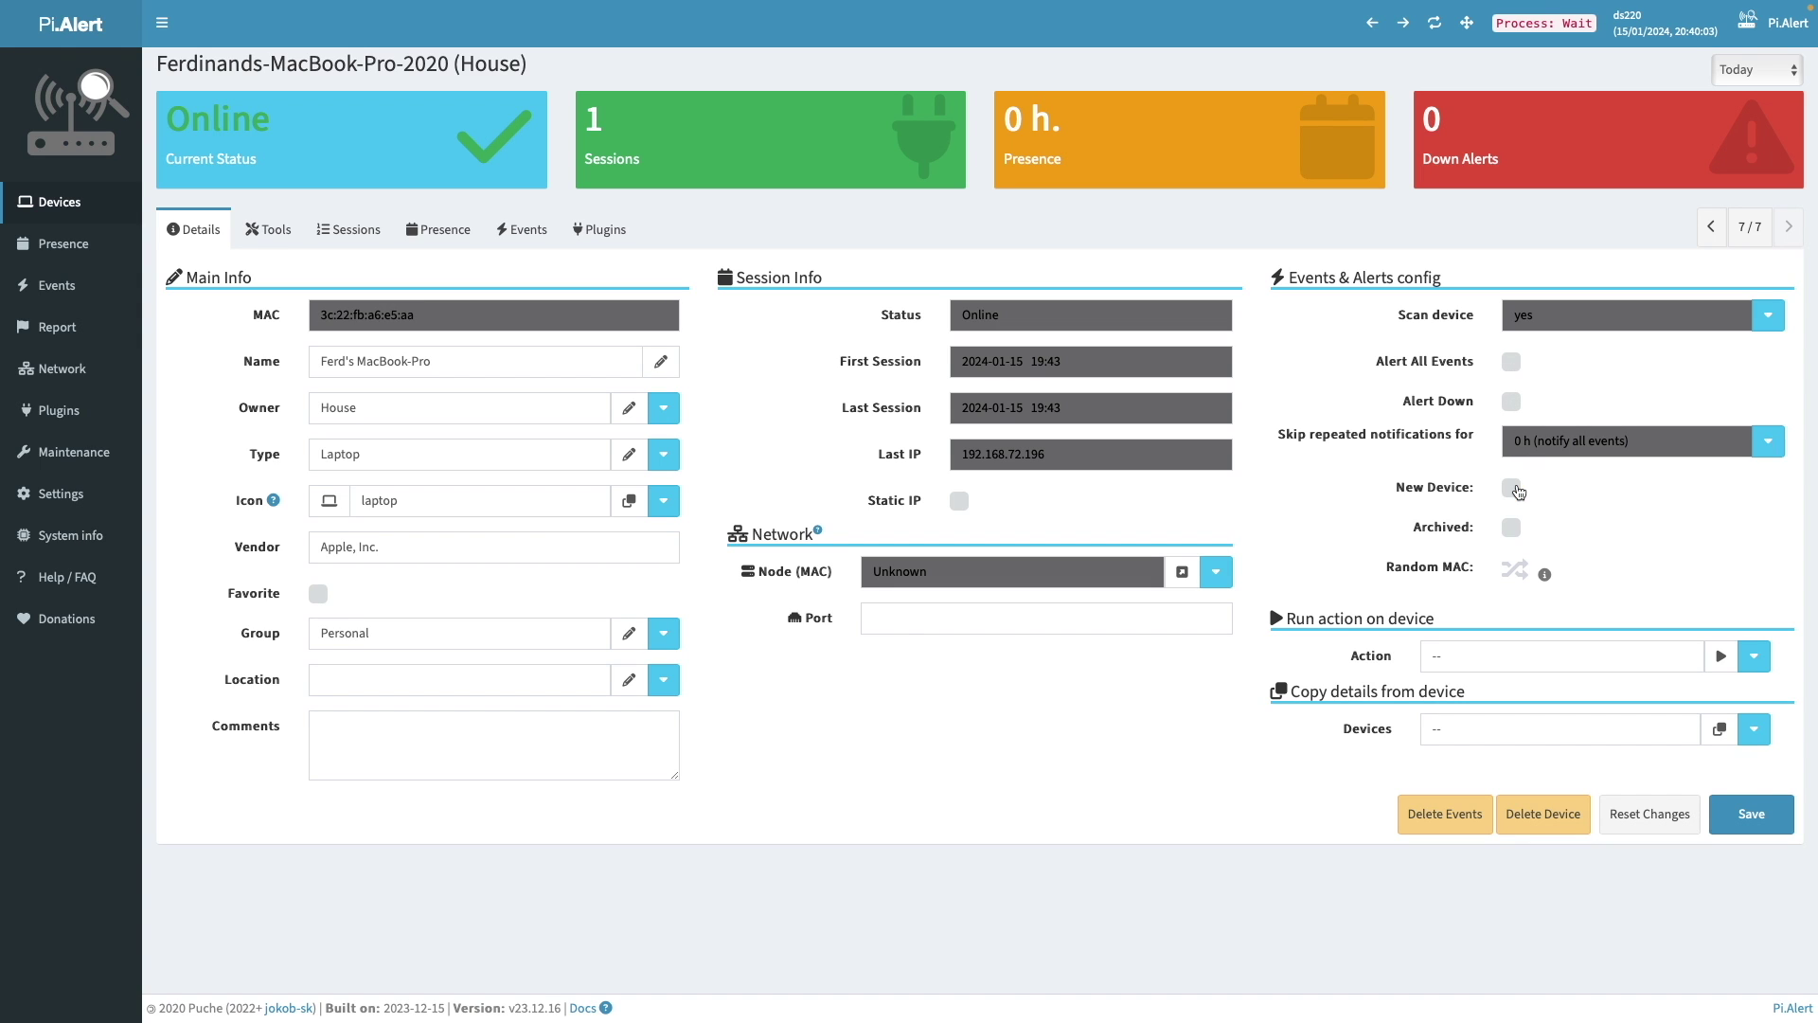
left_click(1759, 810)
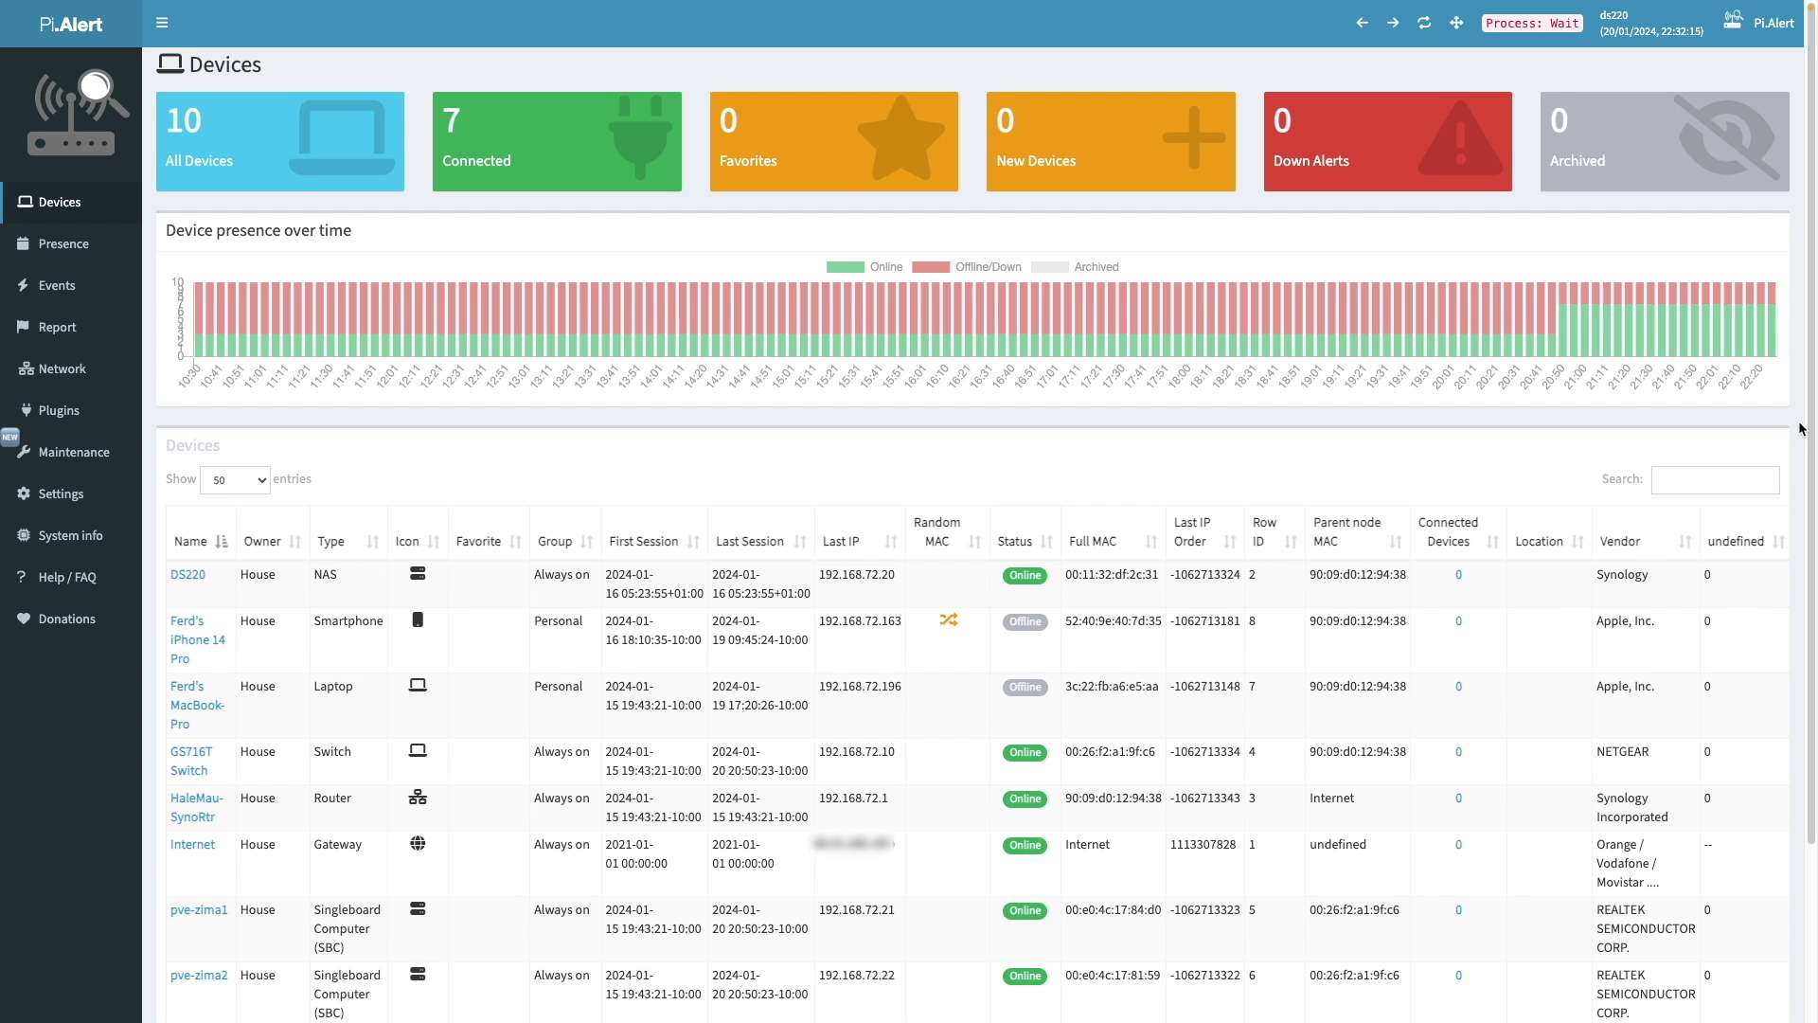
- Scroll through the 10-device table and inspect the presence chart
scroll(1801, 429, "down", 3)
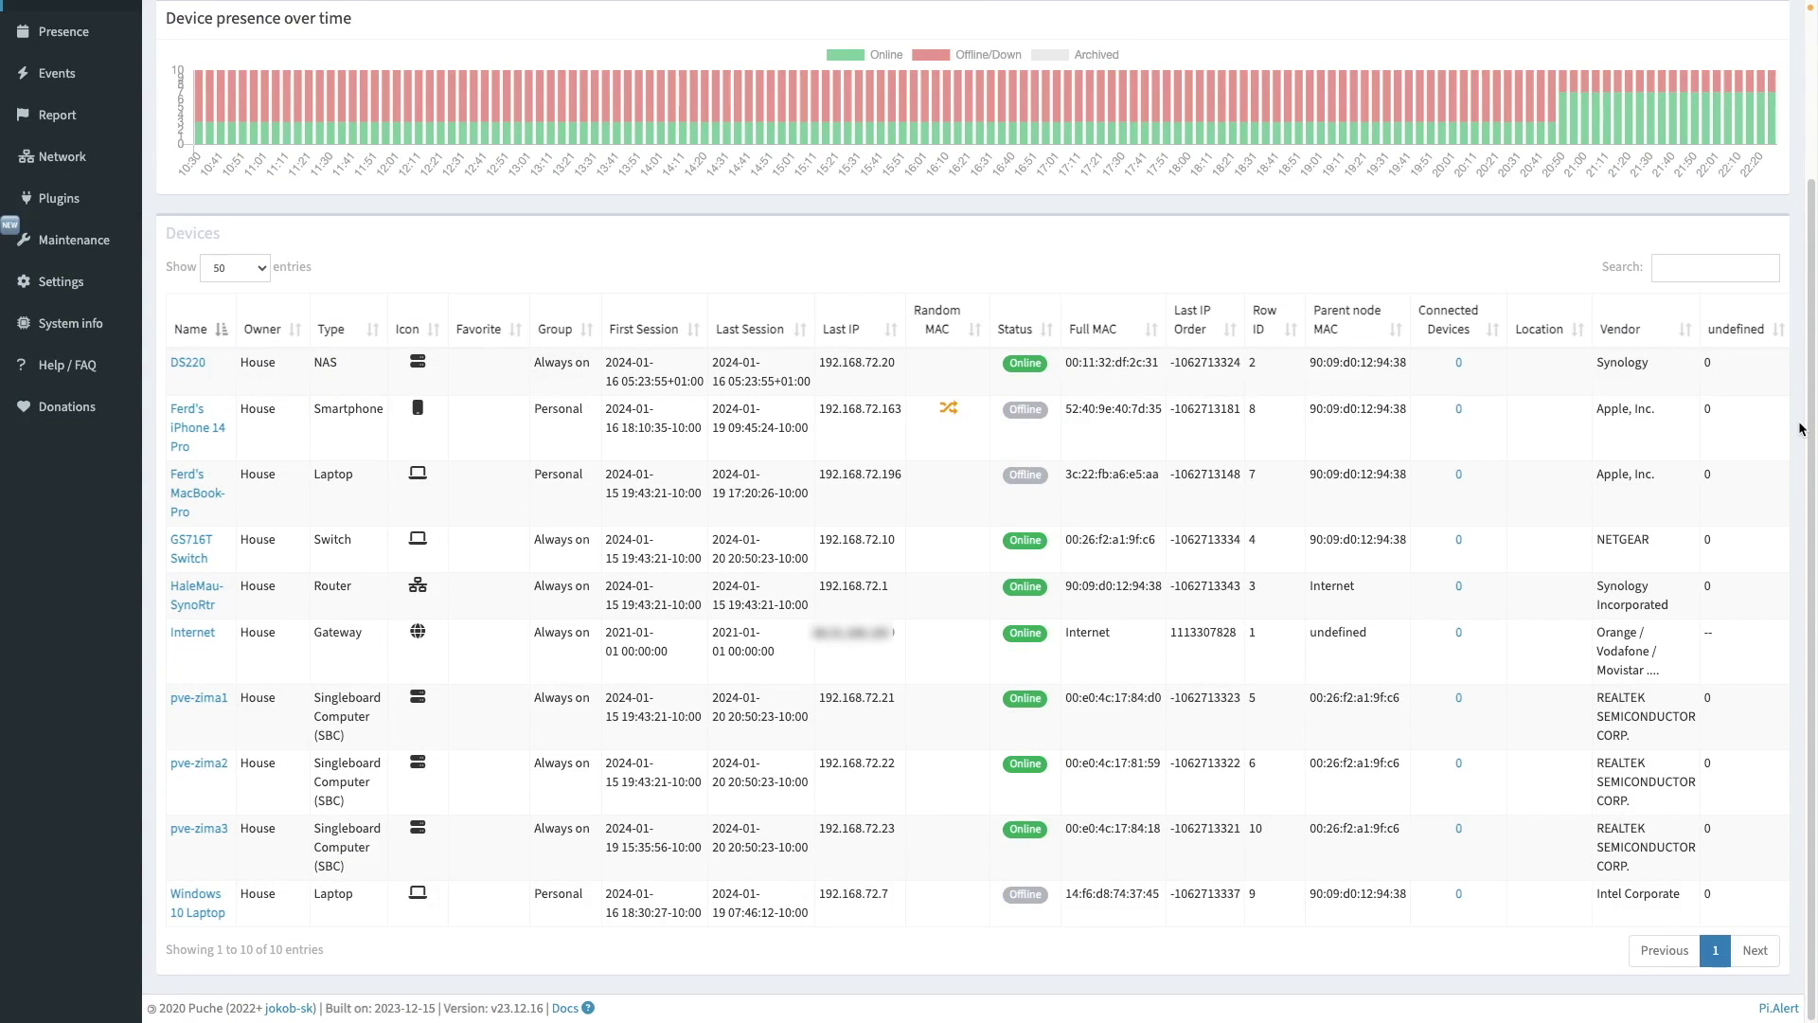
scroll(1801, 429, "up", 3)
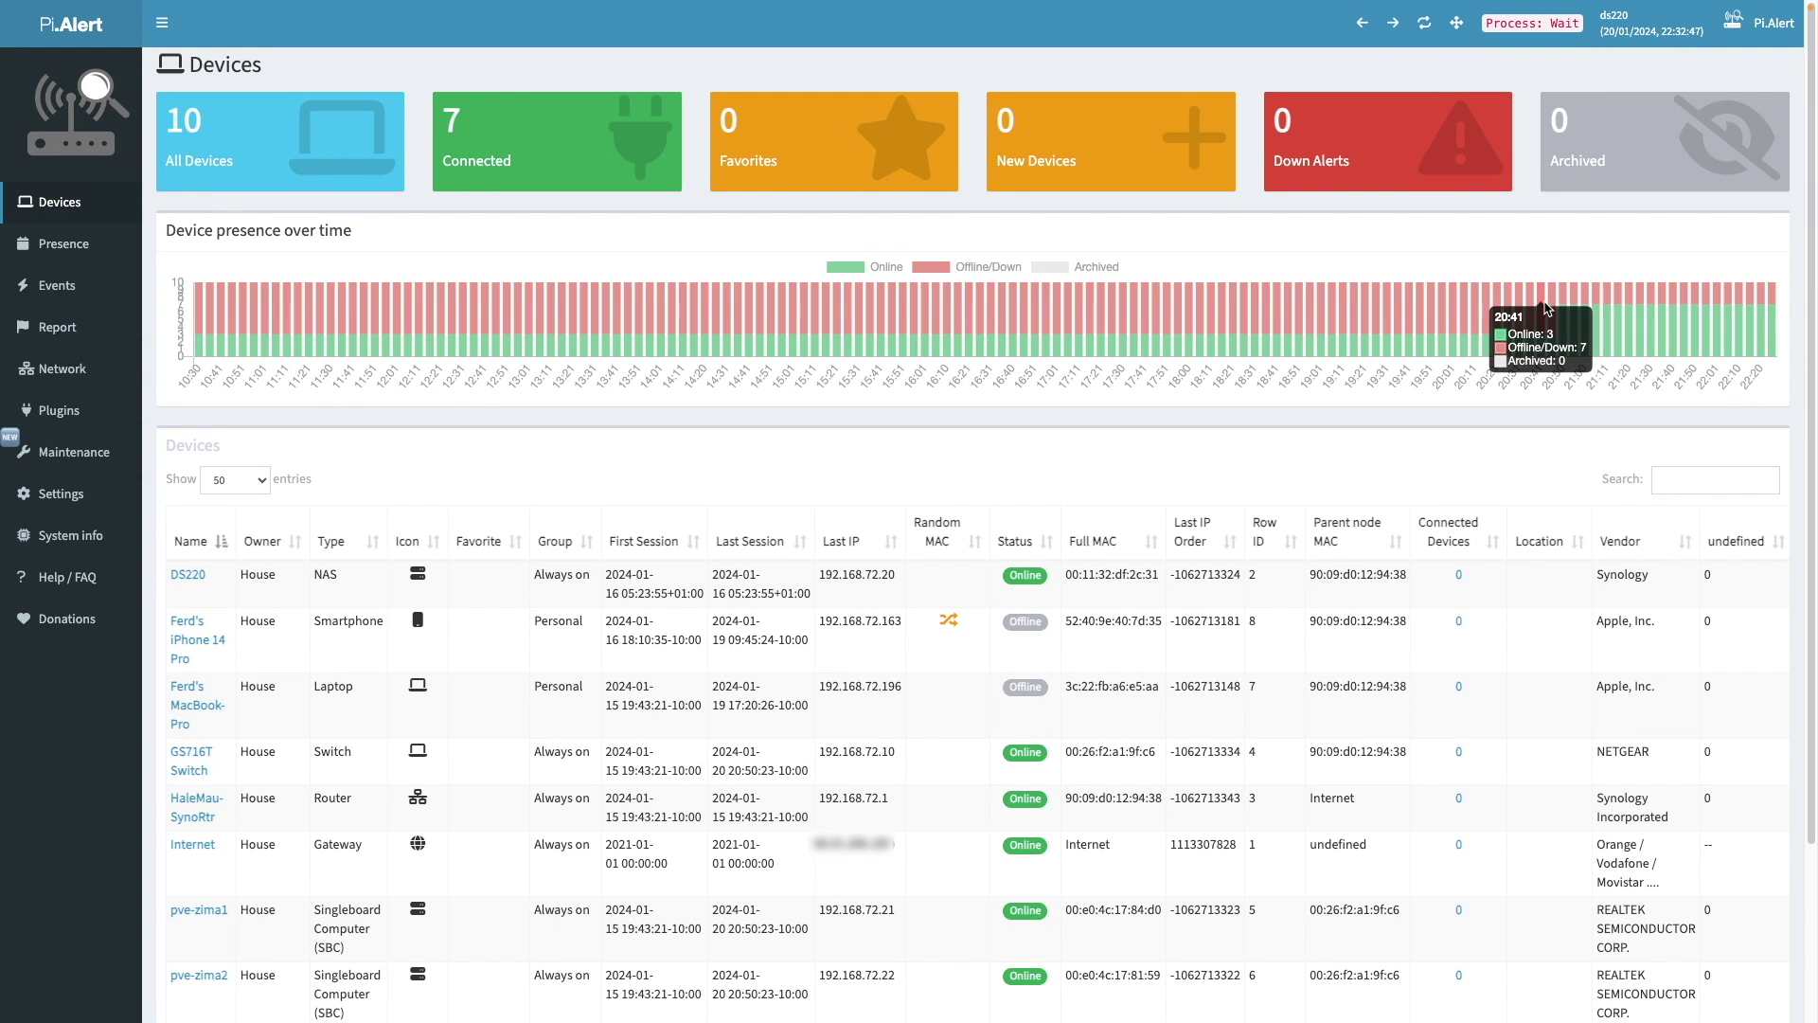
mouse_move(1577, 299)
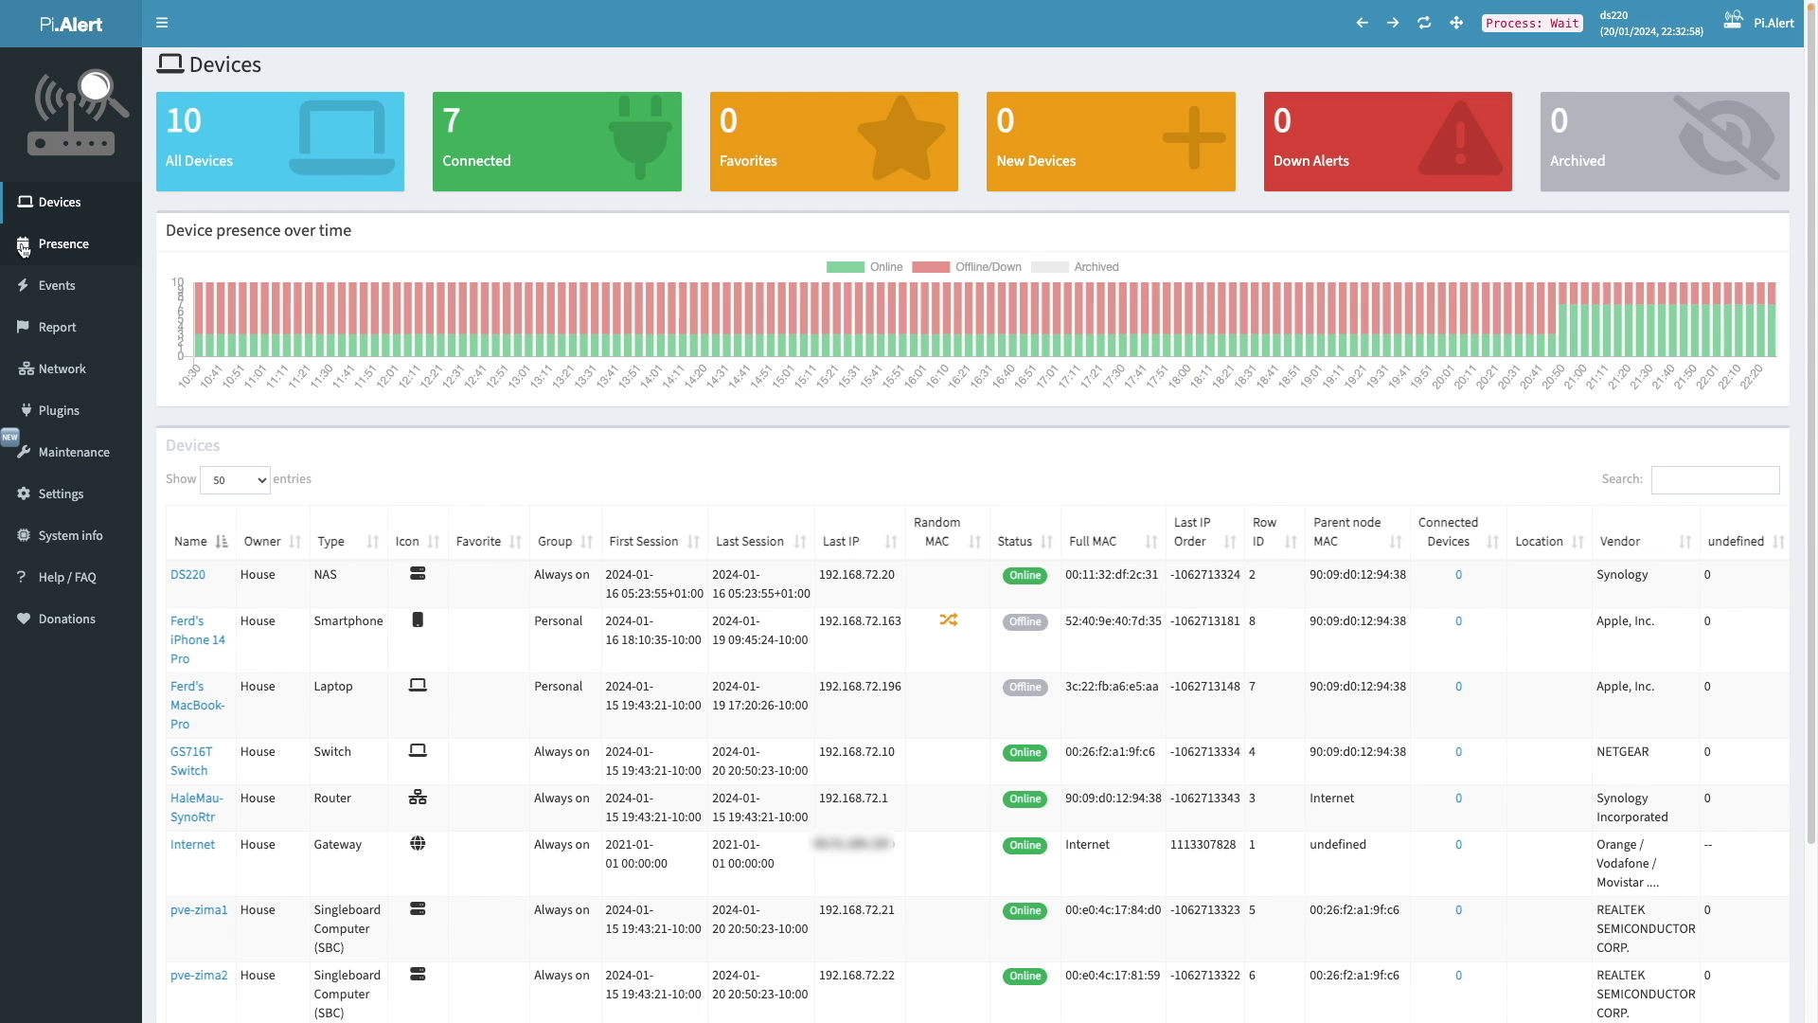
- View the Presence by Device calendar for the week of Jan 15–21, 2024, checking device bars
left_click(59, 249)
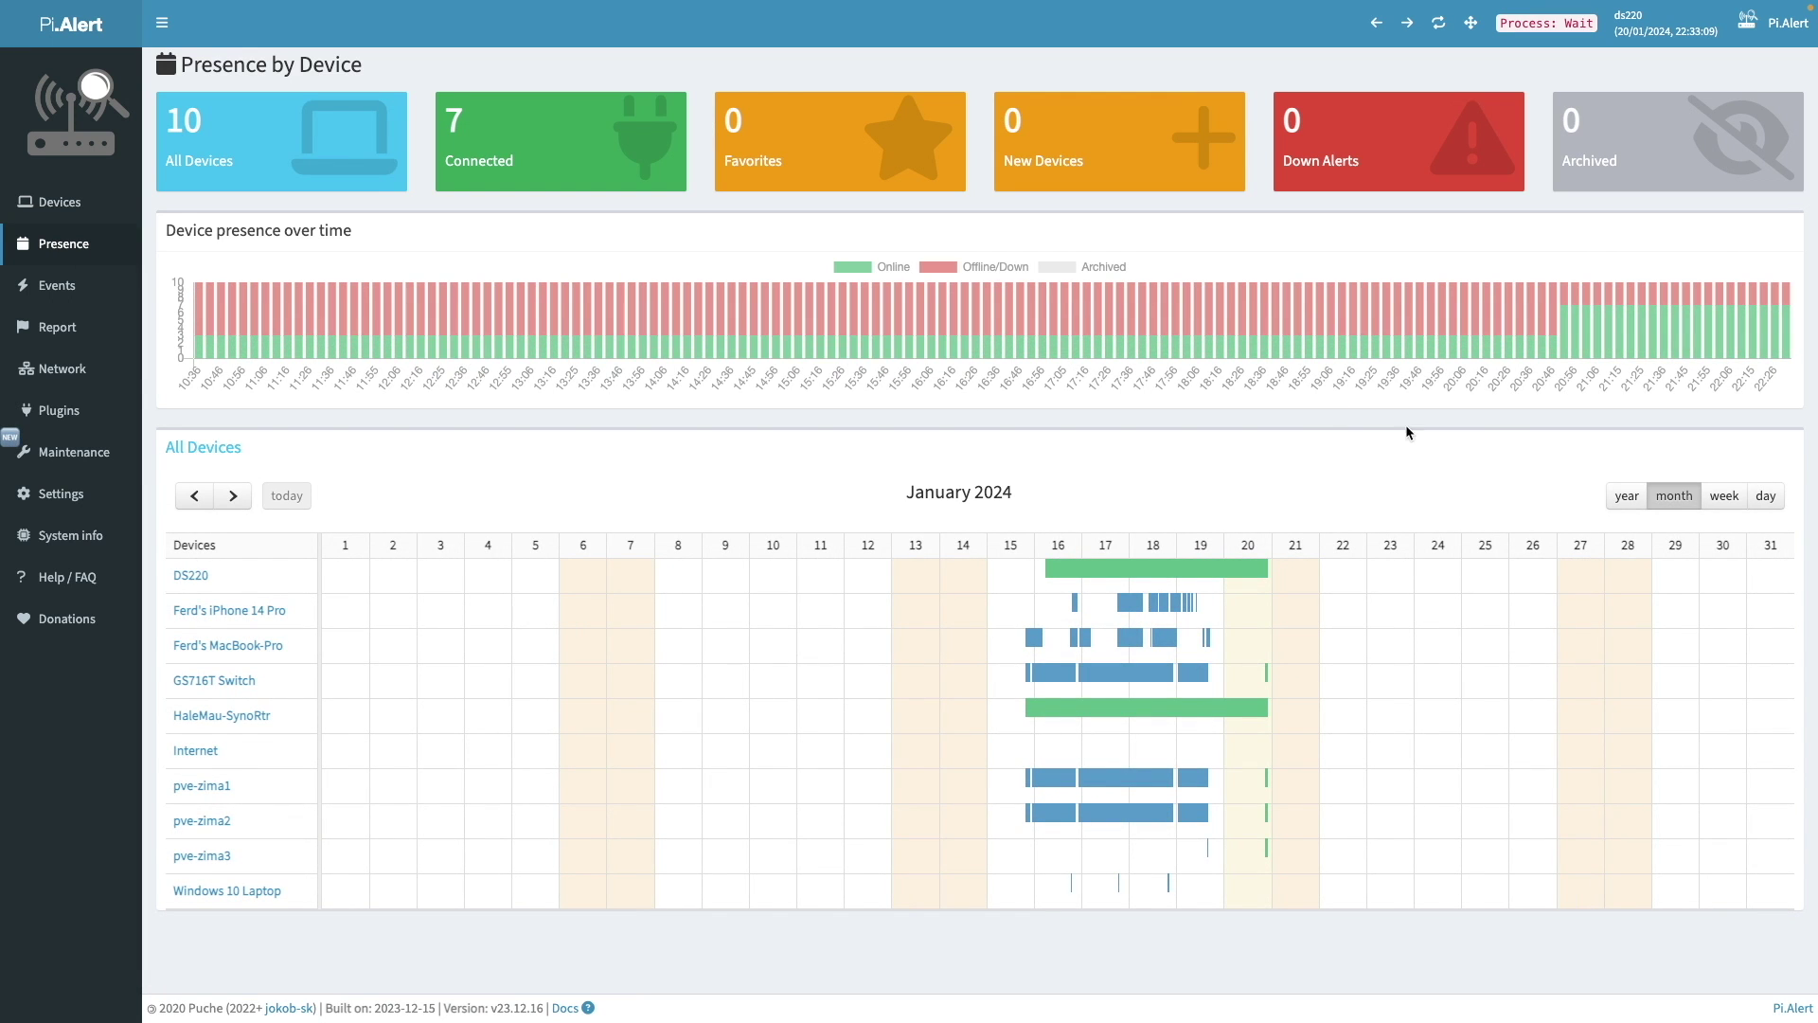
left_click(1724, 500)
mouse_move(1540, 573)
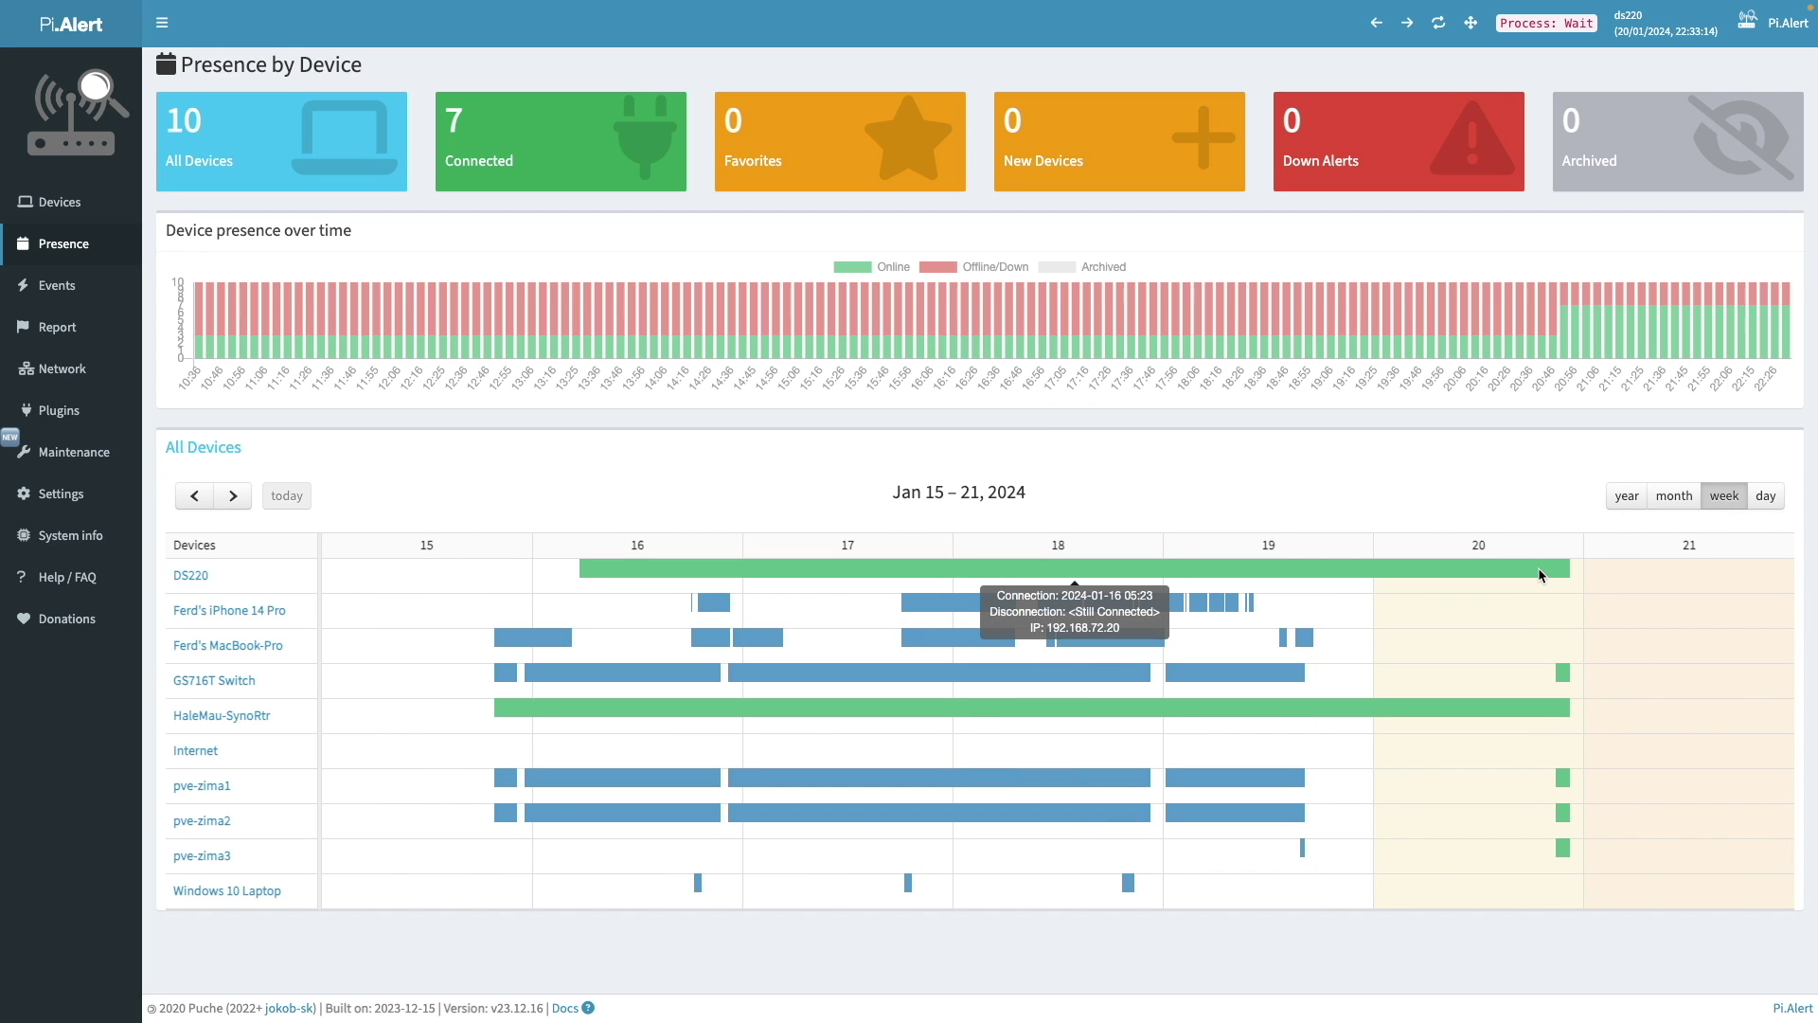
mouse_move(1116, 675)
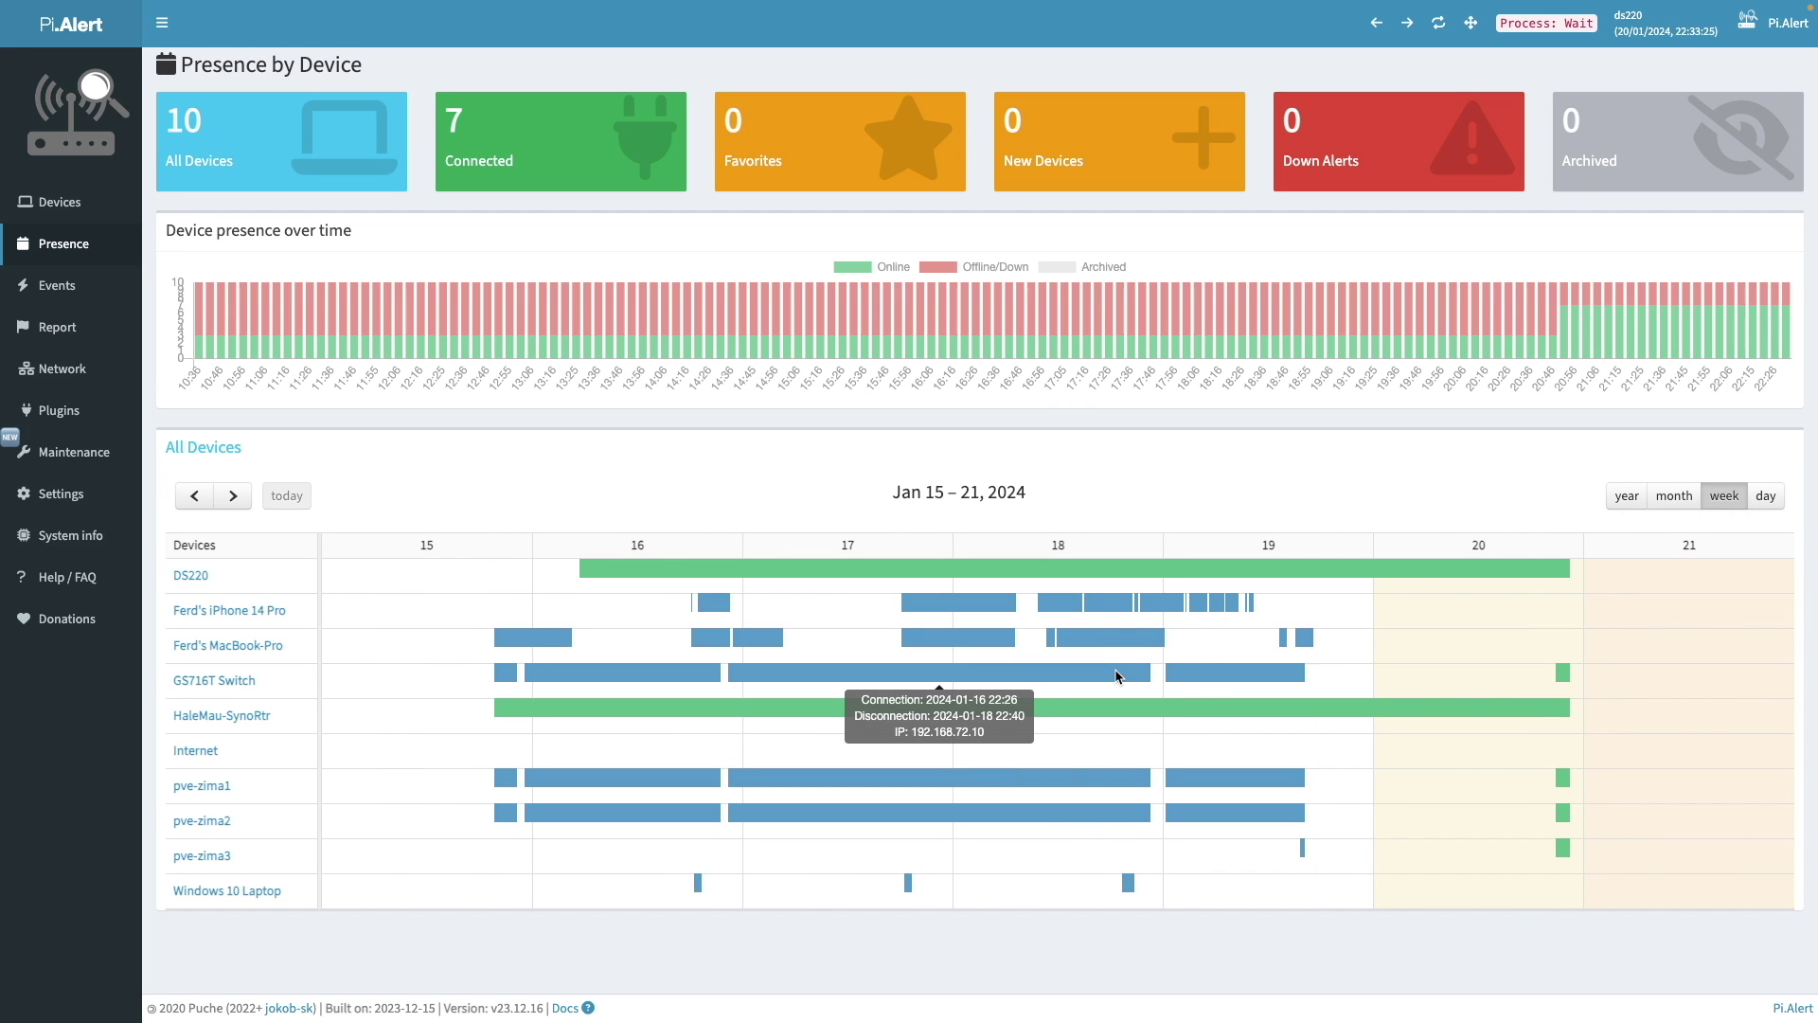
mouse_move(1174, 676)
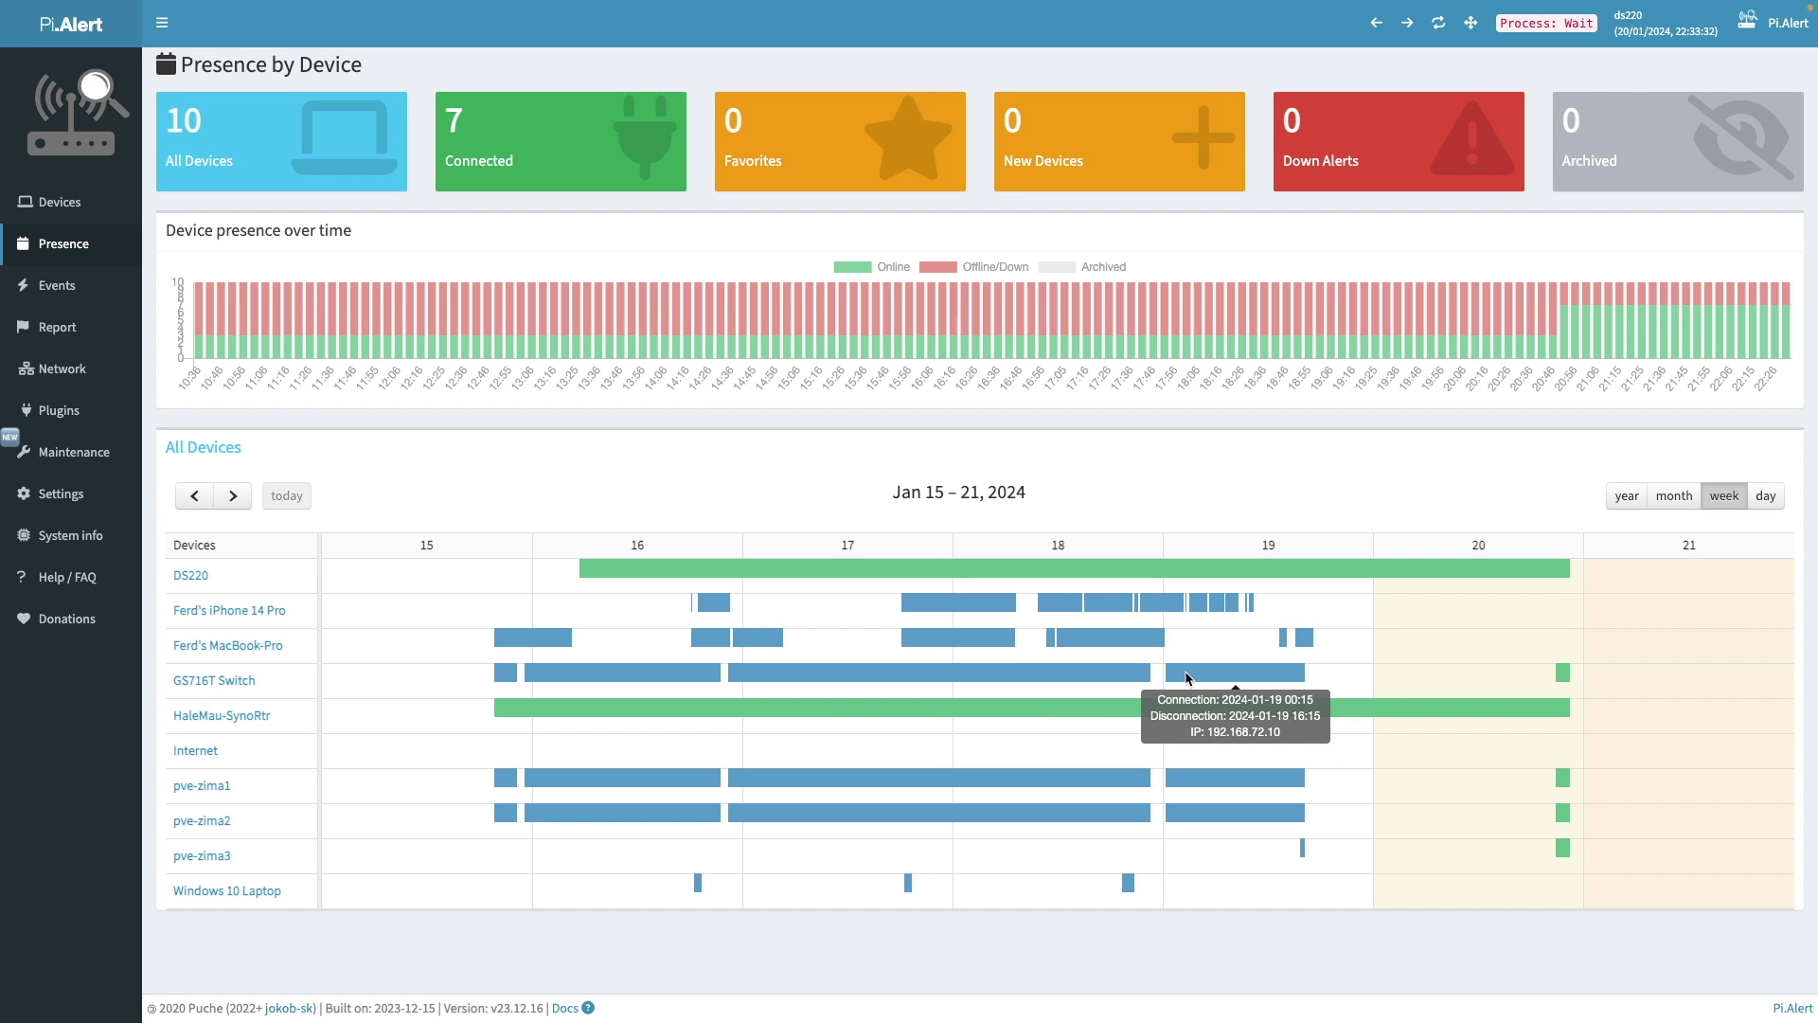
left_click(109, 376)
- Recentre the network tree and view the router's and GS716T Switch's connected devices
scroll(606, 344, "down", 3)
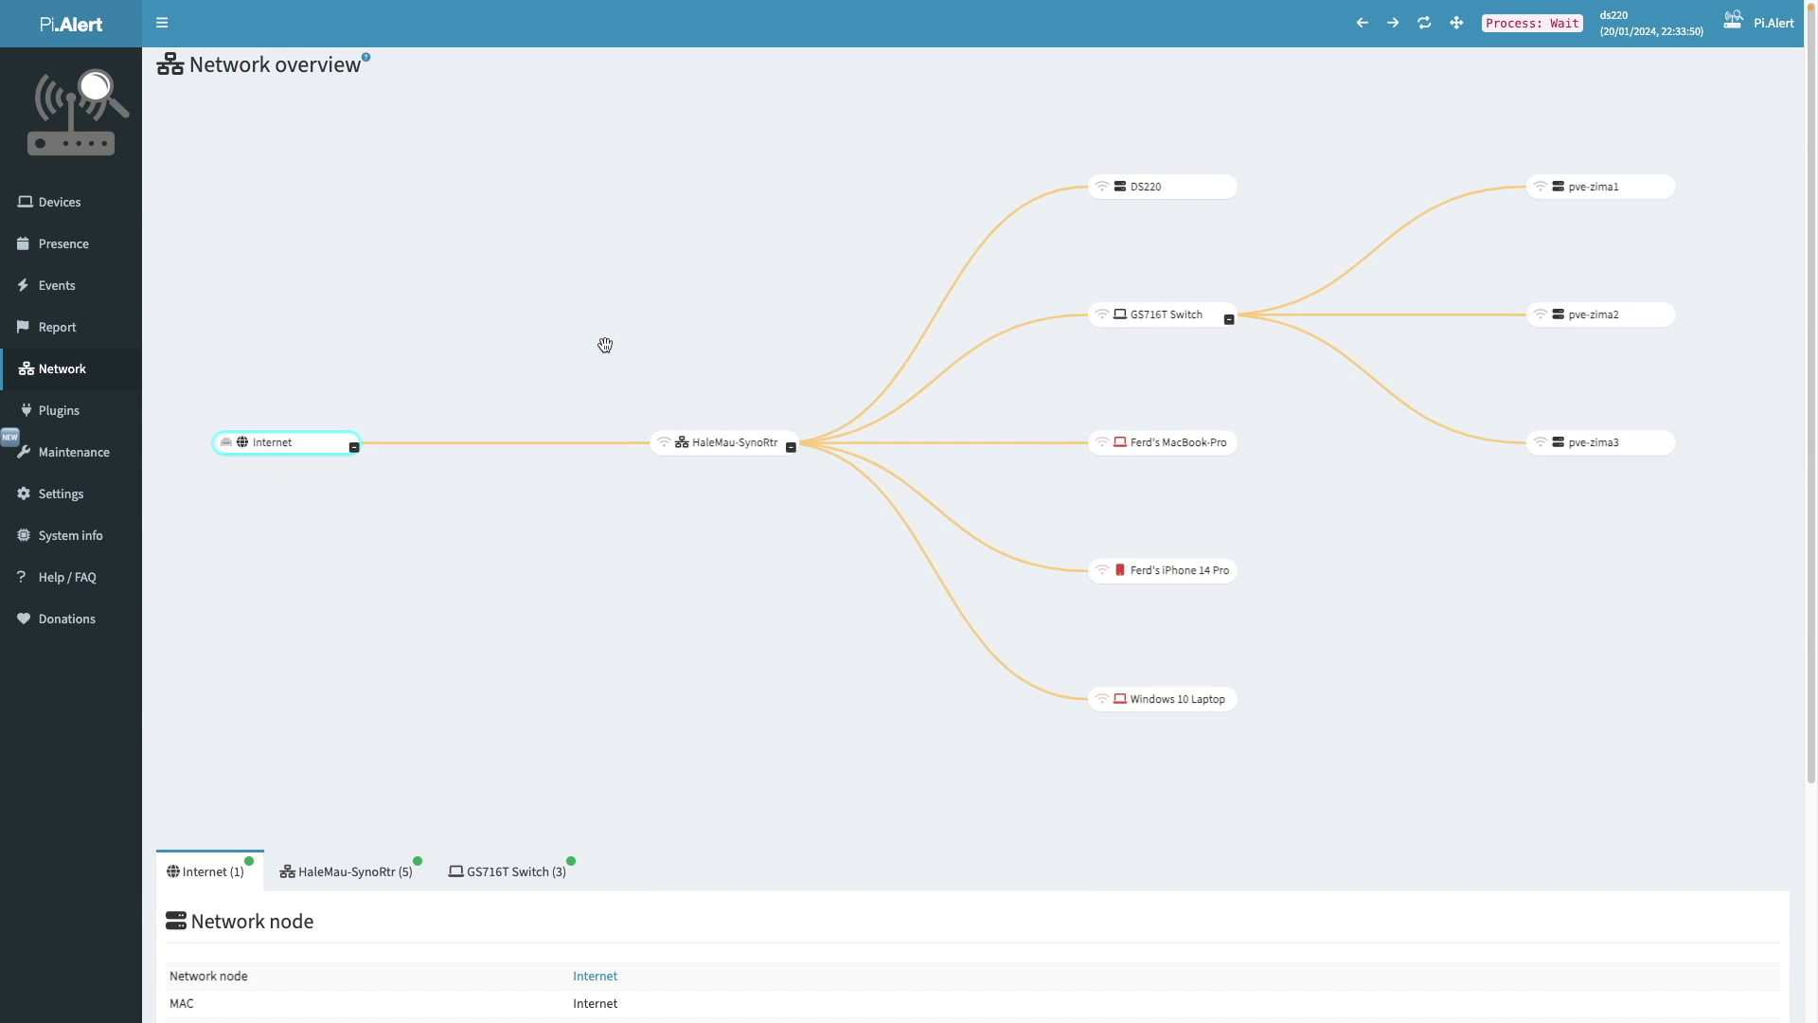
left_click_drag(606, 344, 651, 390)
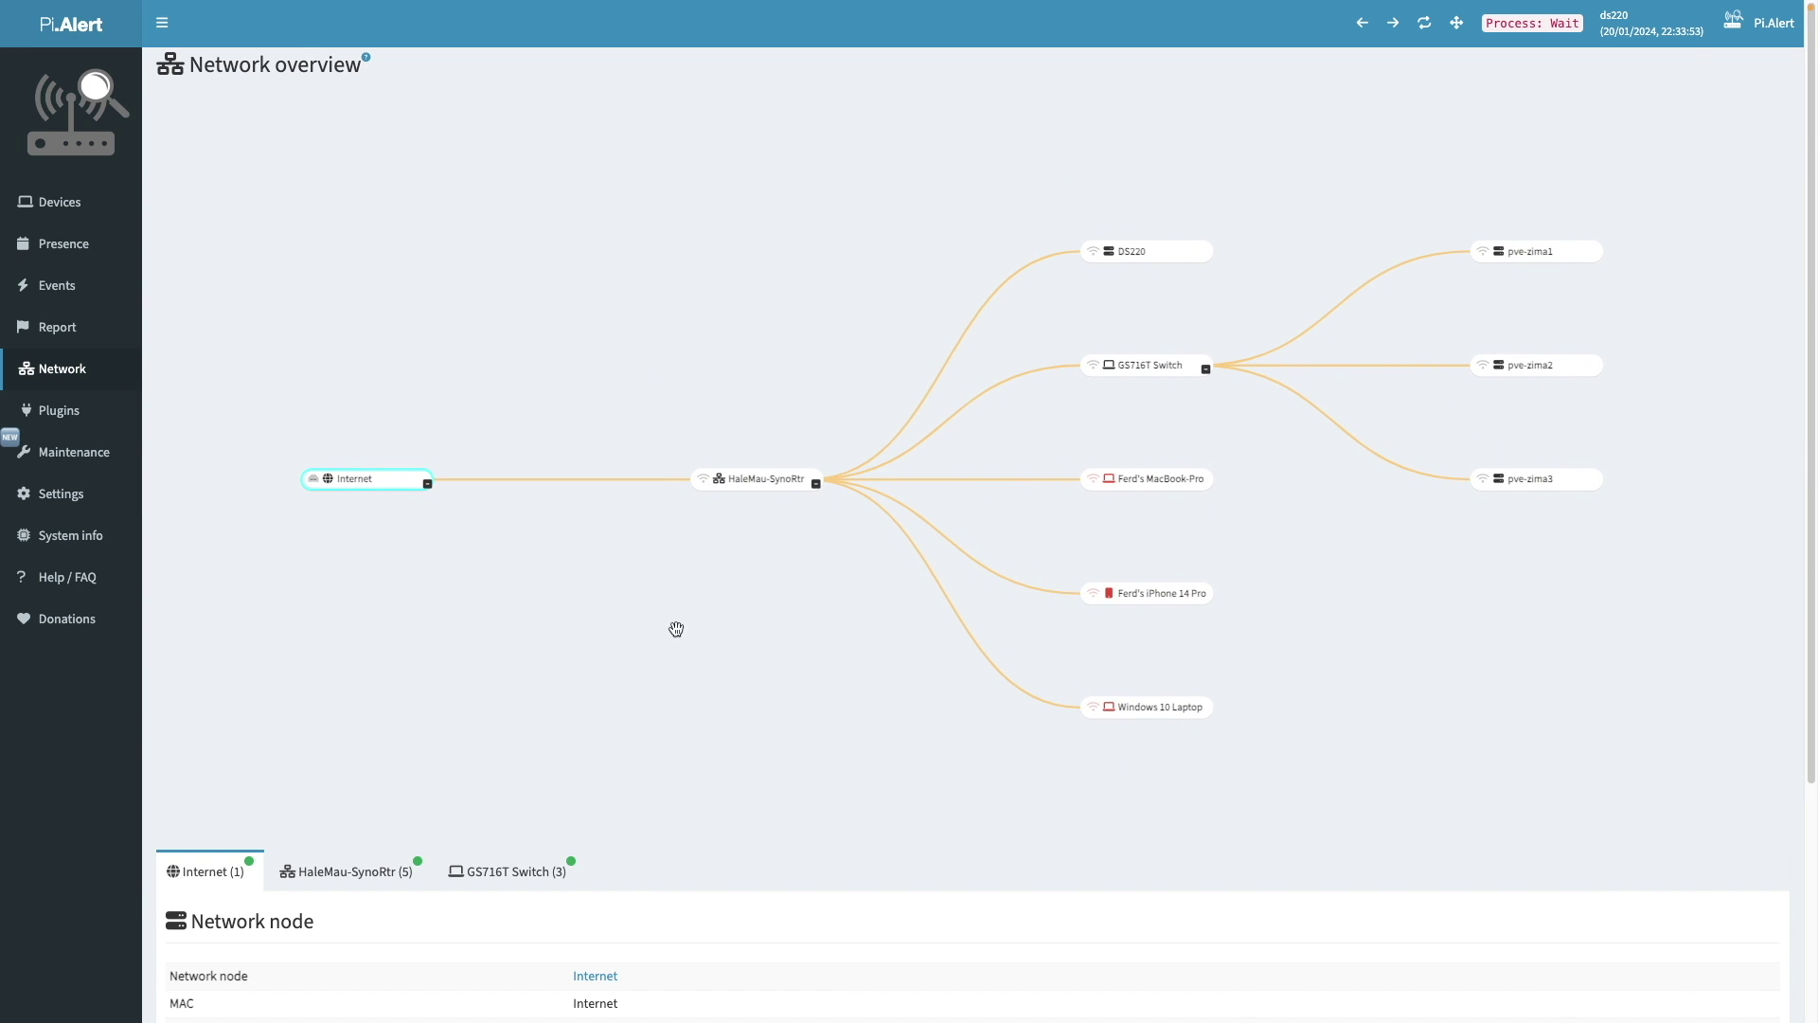
scroll(775, 772, "down", 2)
scroll(800, 815, "up", 1)
scroll(833, 886, "down", 3)
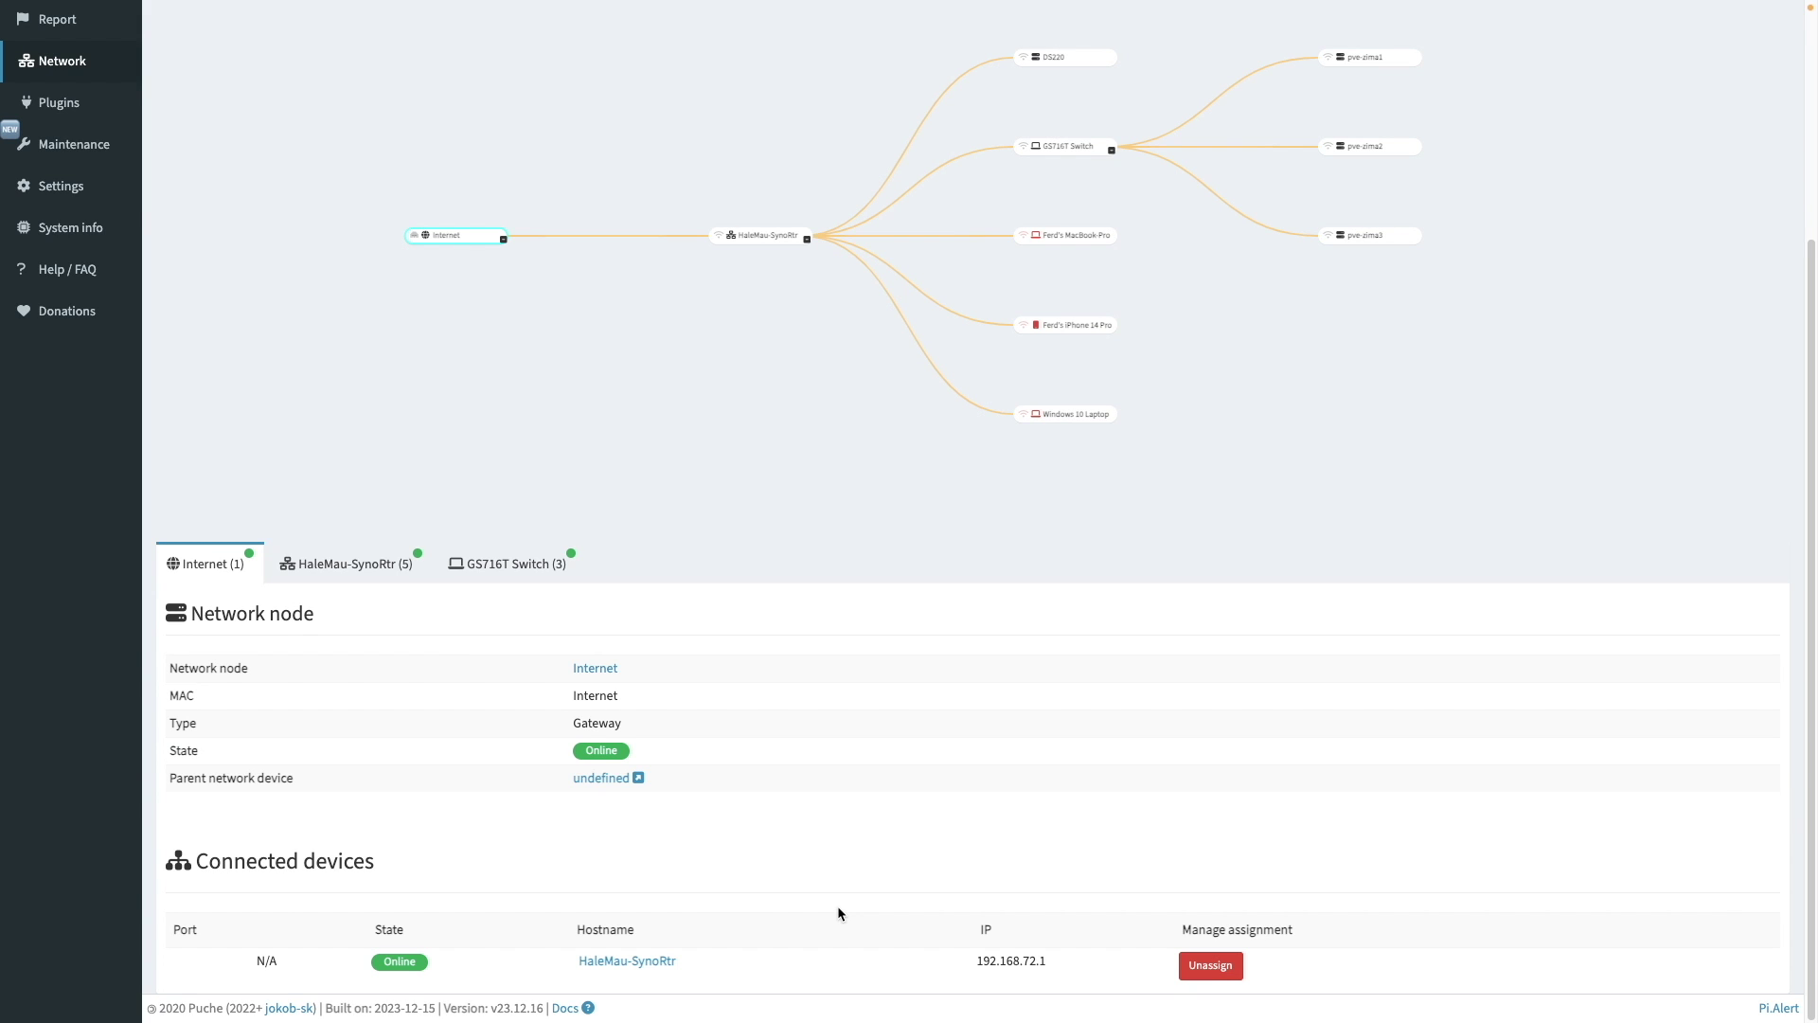
left_click(392, 566)
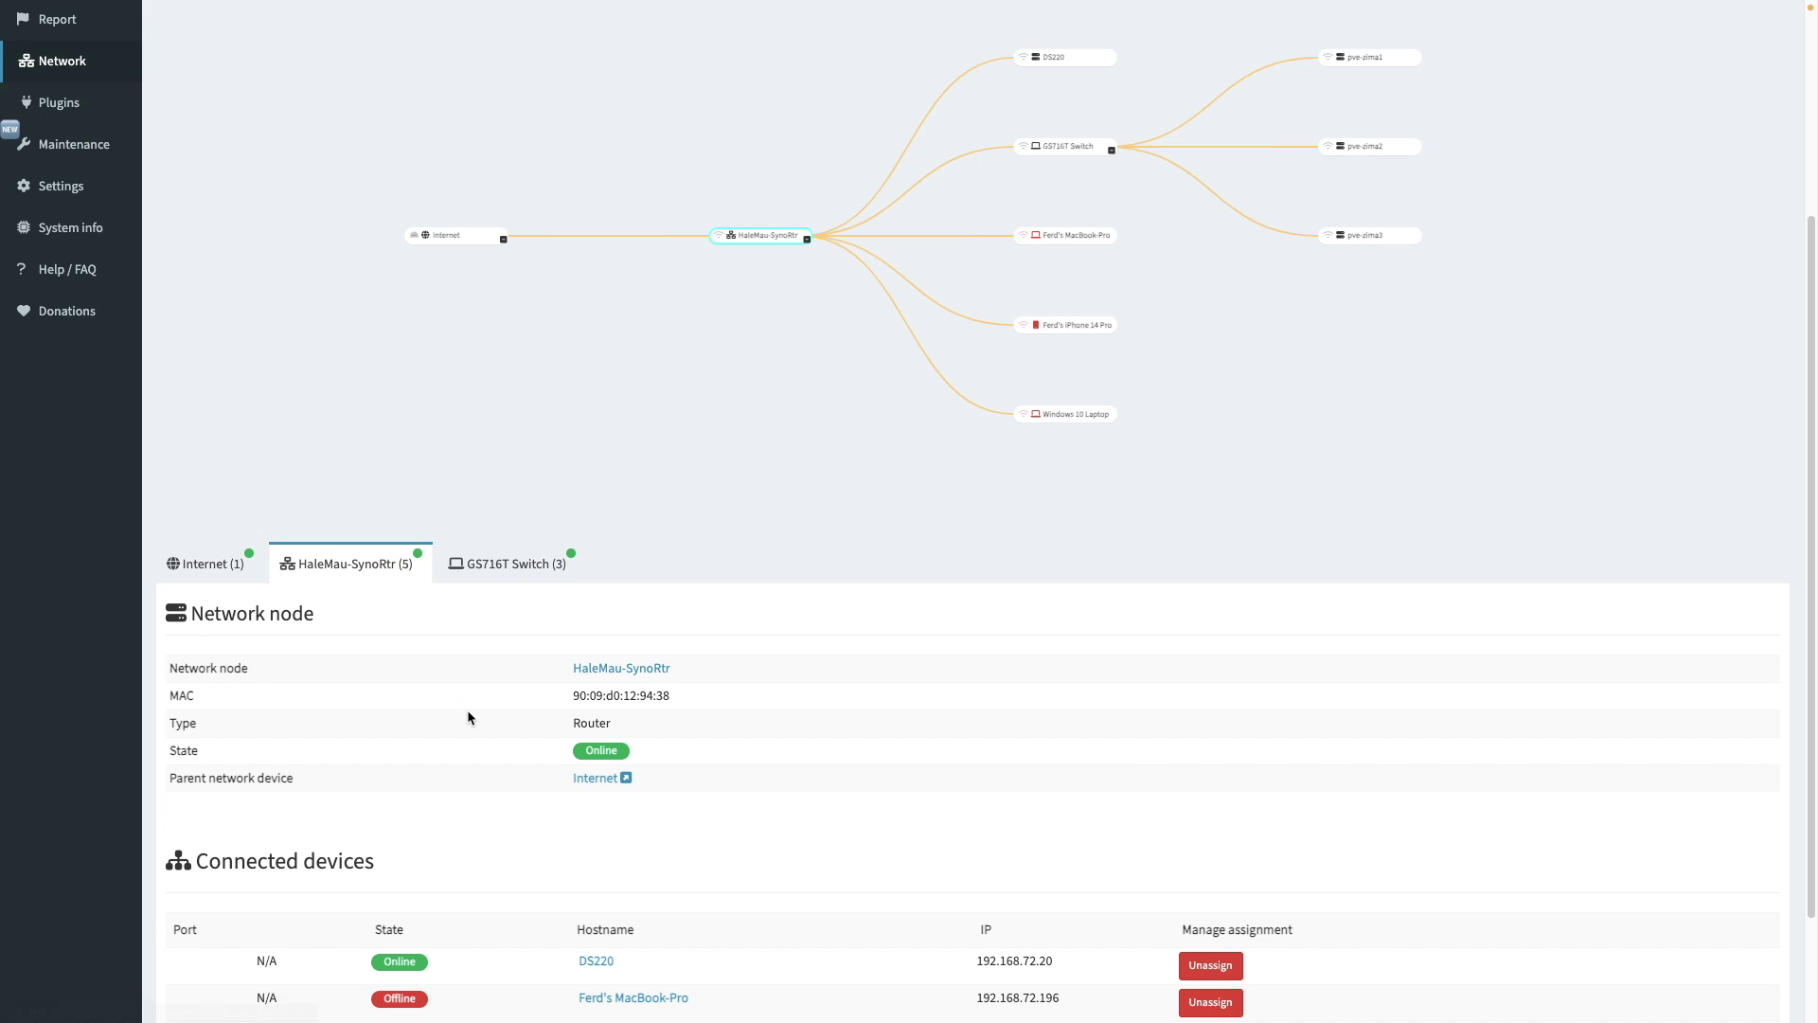
scroll(468, 717, "down", 2)
left_click(493, 416)
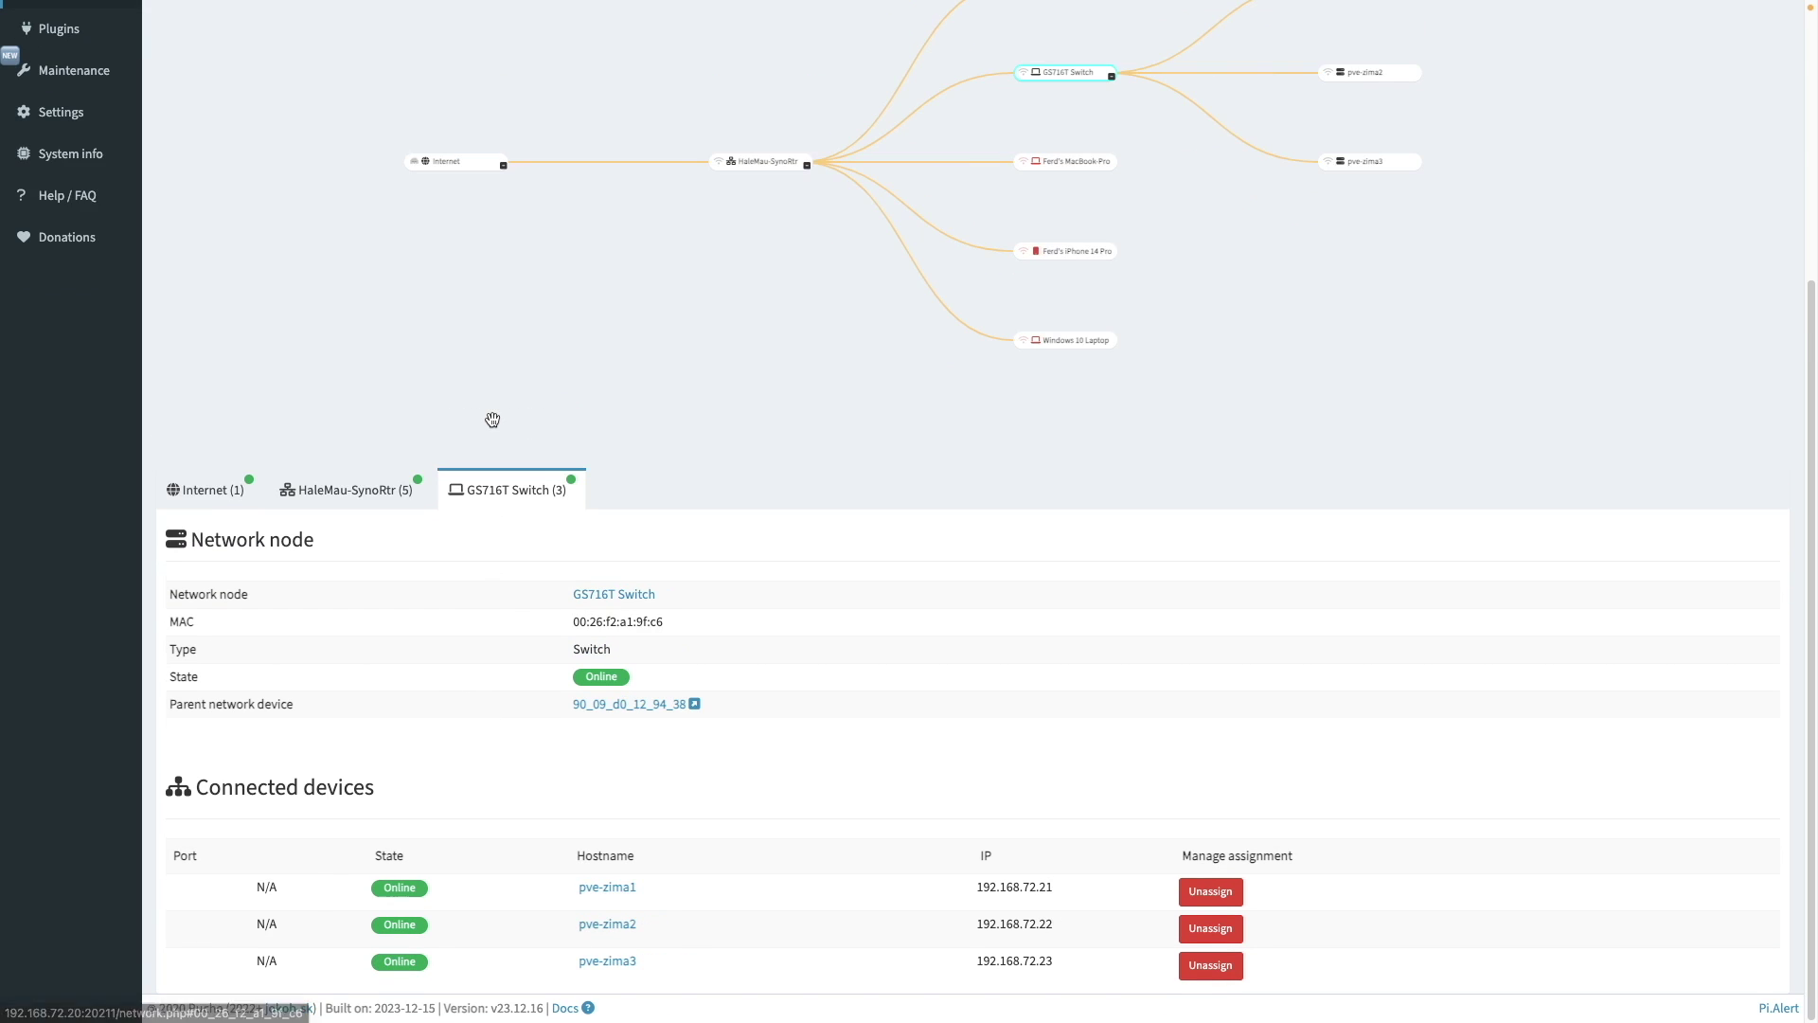
scroll(861, 592, "up", 3)
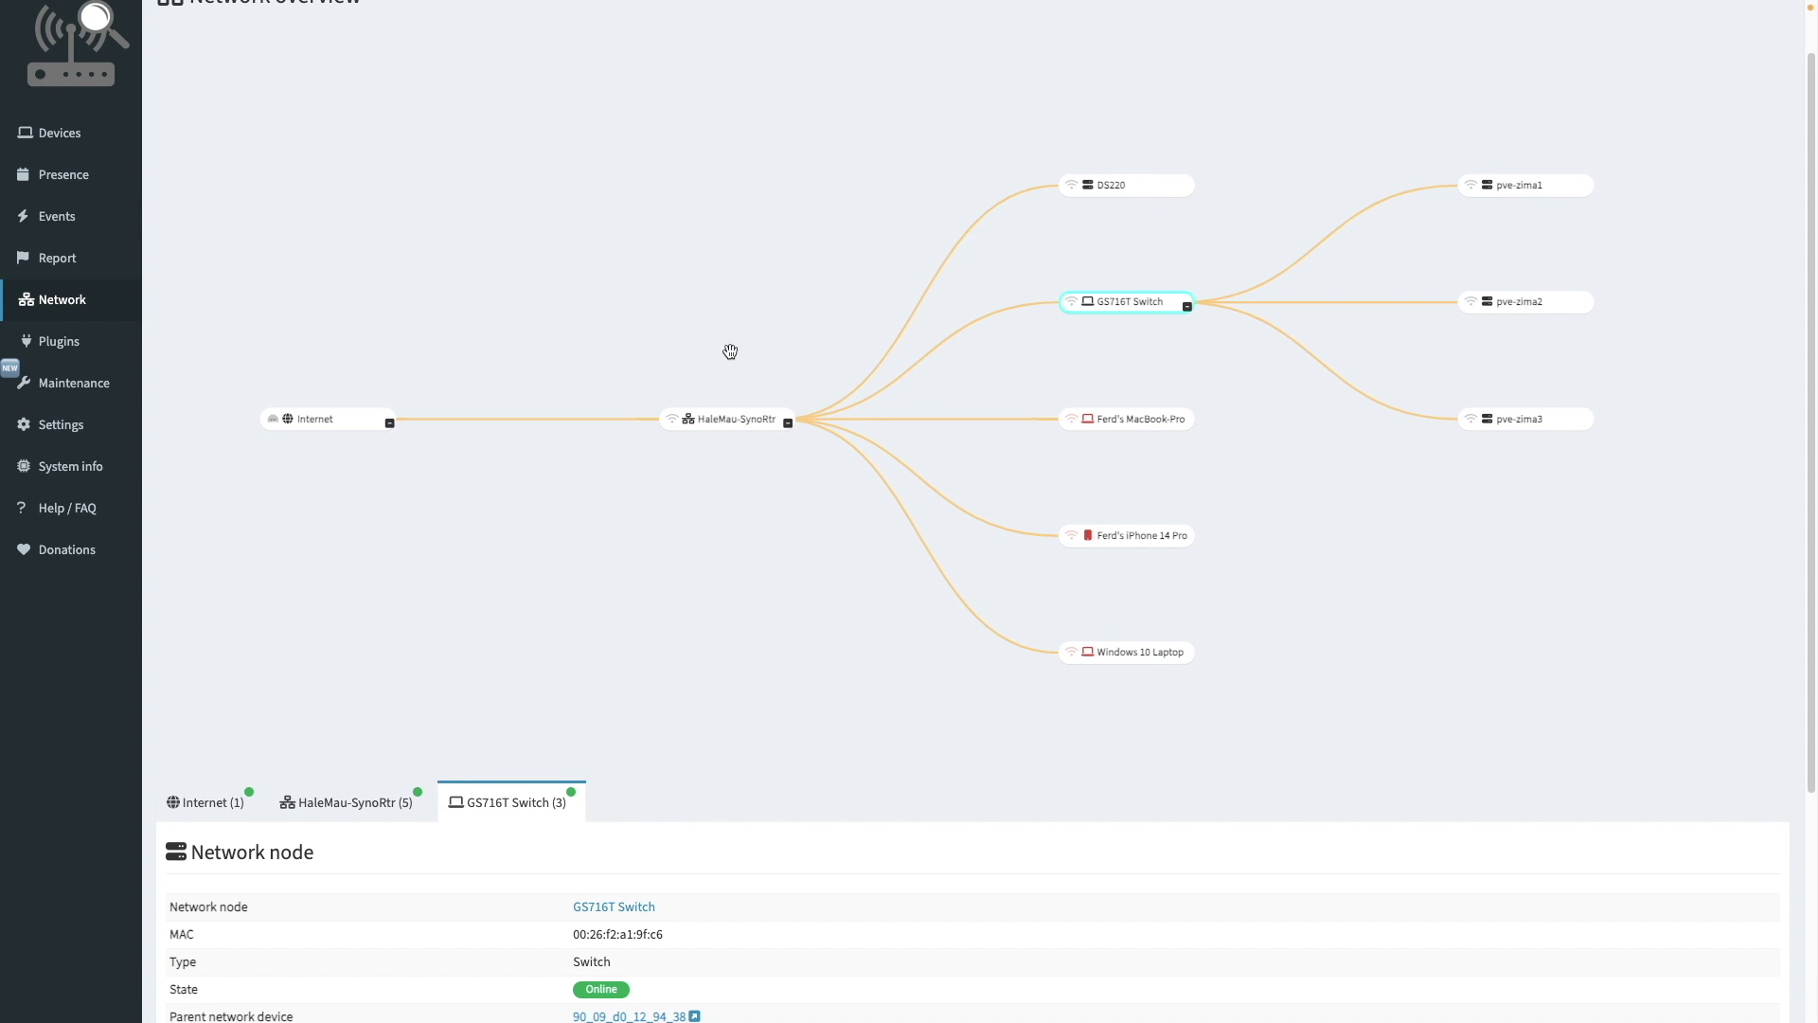
left_click_drag(1804, 97, 1813, 35)
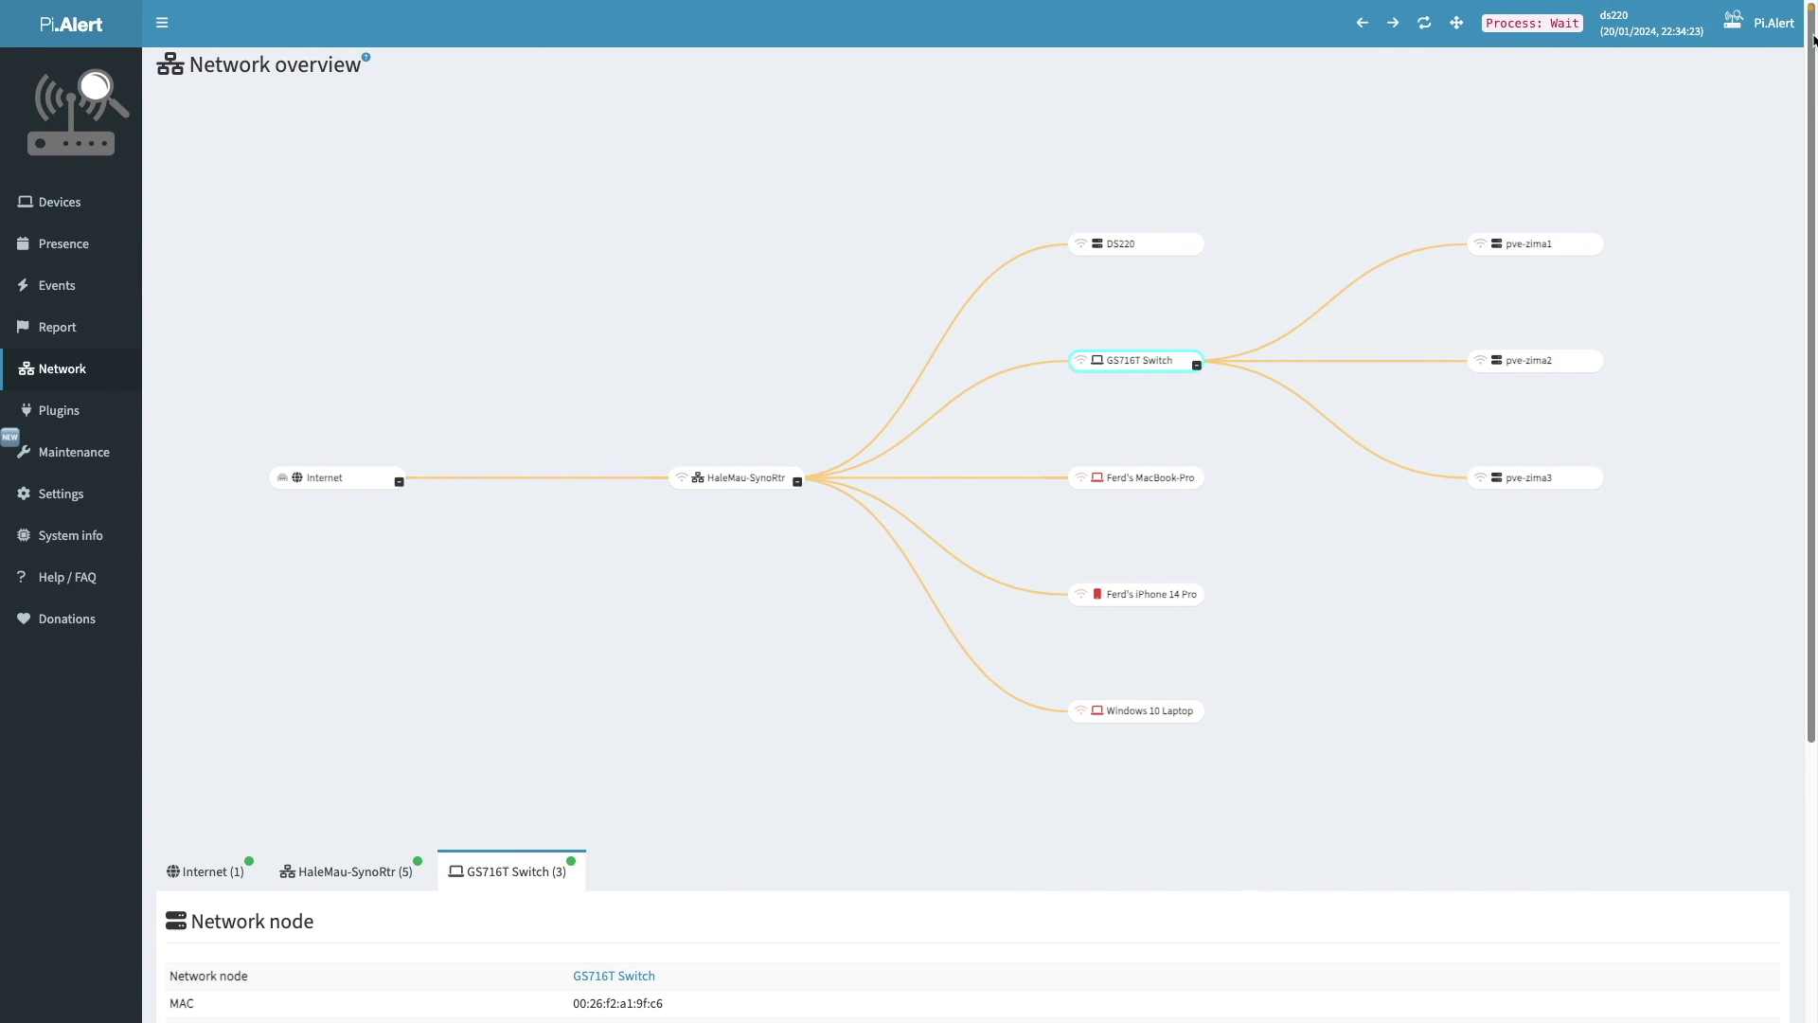